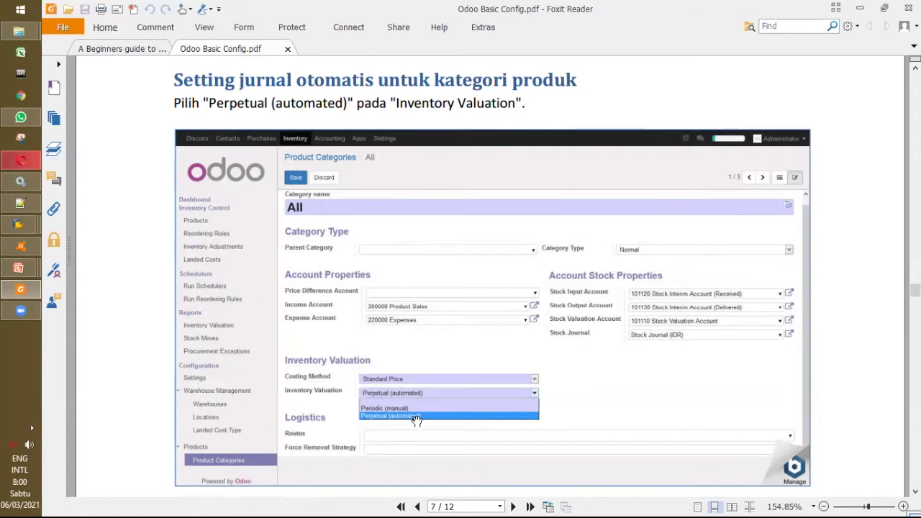
Review the automatic journal settings for goods transactions and product categories on pages 6 and 7 of the Odoo configuration guide.
{"action": "scroll", "coordinate": [416, 421], "scroll_direction": "up", "scroll_amount": 10}
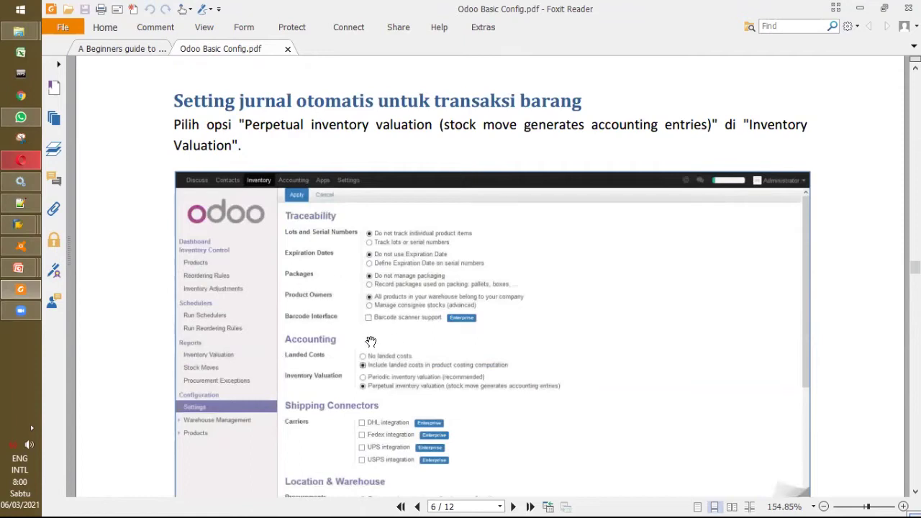
{"action": "scroll", "coordinate": [370, 341], "scroll_direction": "down", "scroll_amount": 3}
{"action": "scroll", "coordinate": [371, 341], "scroll_direction": "down", "scroll_amount": 15}
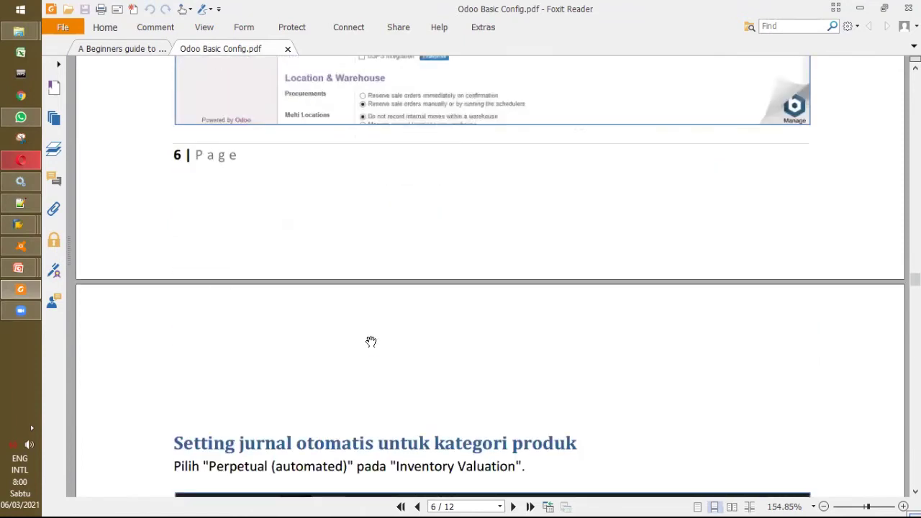
{"action": "scroll", "coordinate": [358, 295], "scroll_direction": "up", "scroll_amount": 2}
{"action": "scroll", "coordinate": [359, 295], "scroll_direction": "up", "scroll_amount": 1}
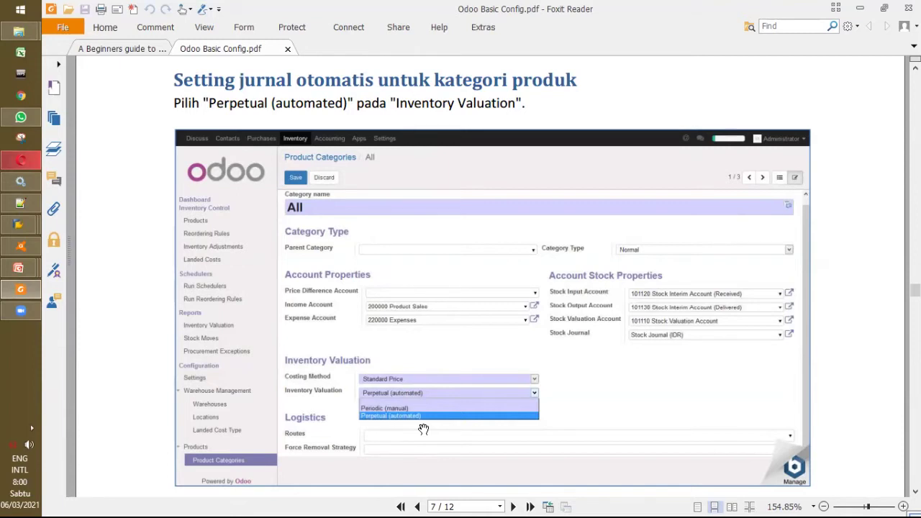
{"action": "scroll", "coordinate": [423, 430], "scroll_direction": "down", "scroll_amount": 2}
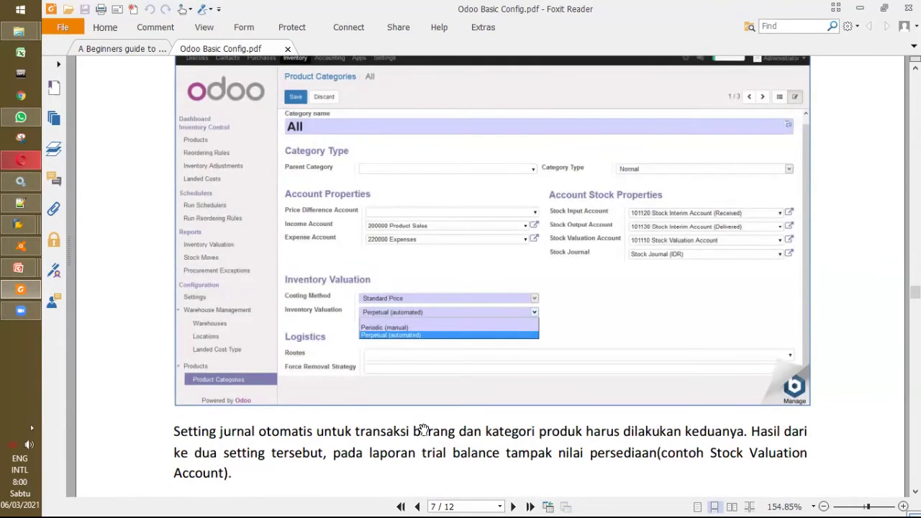
{"action": "scroll", "coordinate": [423, 430], "scroll_direction": "down", "scroll_amount": 1}
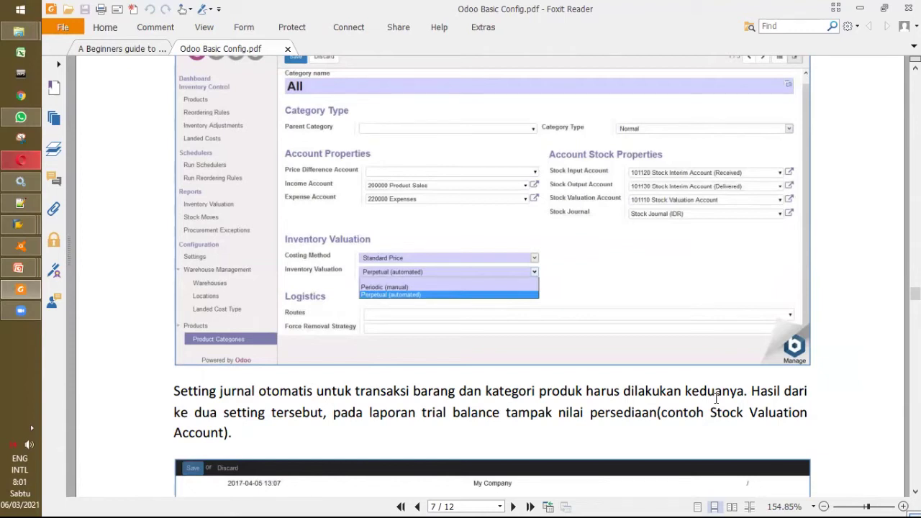
Read the note on applying both automatic journal settings and examine the sample Trial Balance report below it.
{"action": "scroll", "coordinate": [713, 400], "scroll_direction": "down", "scroll_amount": 3}
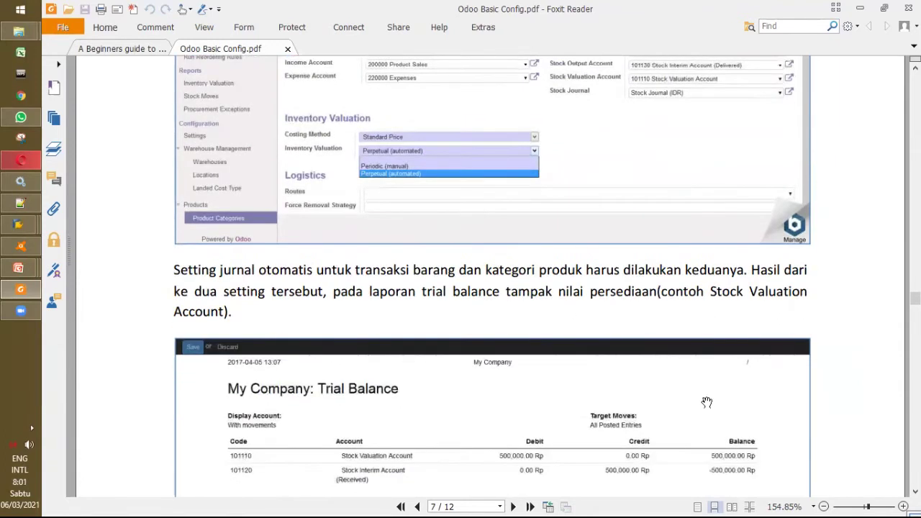
{"action": "scroll", "coordinate": [707, 402], "scroll_direction": "down", "scroll_amount": 3}
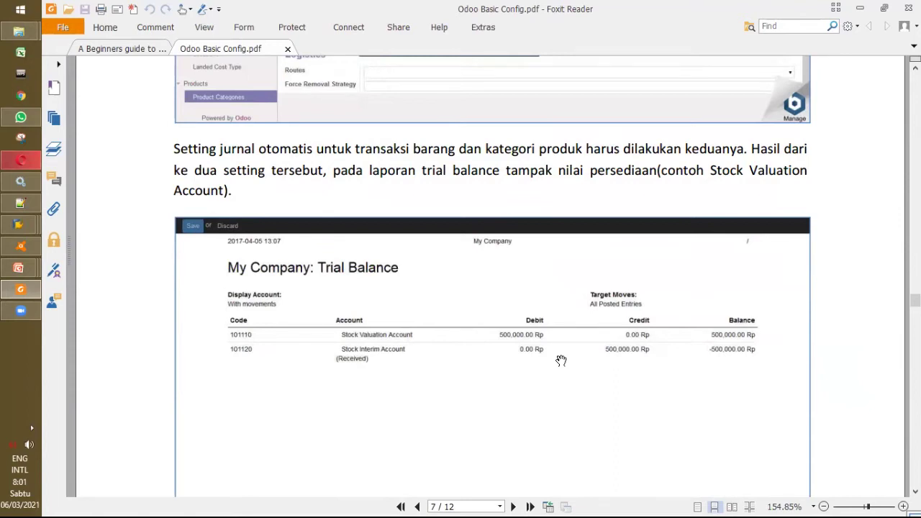
{"action": "scroll", "coordinate": [561, 360], "scroll_direction": "up", "scroll_amount": 3}
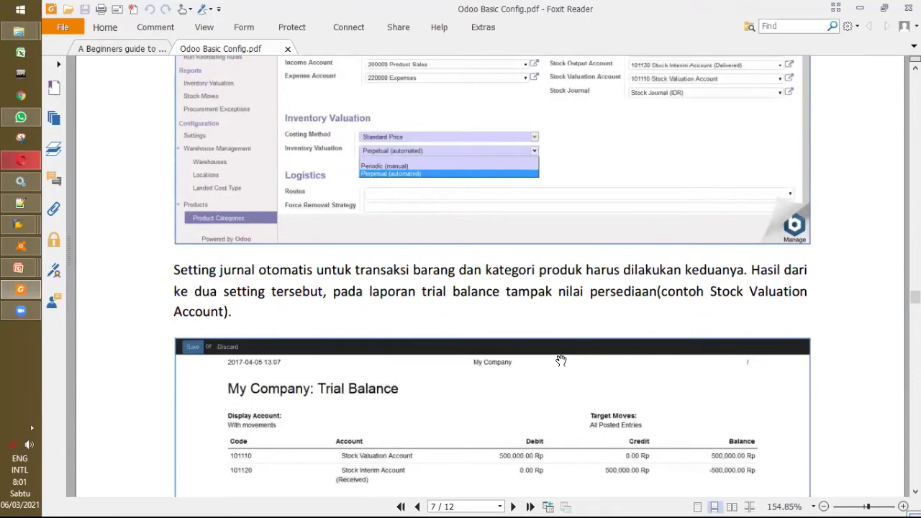
{"action": "scroll", "coordinate": [561, 360], "scroll_direction": "up", "scroll_amount": 2}
{"action": "scroll", "coordinate": [561, 359], "scroll_direction": "down", "scroll_amount": 6}
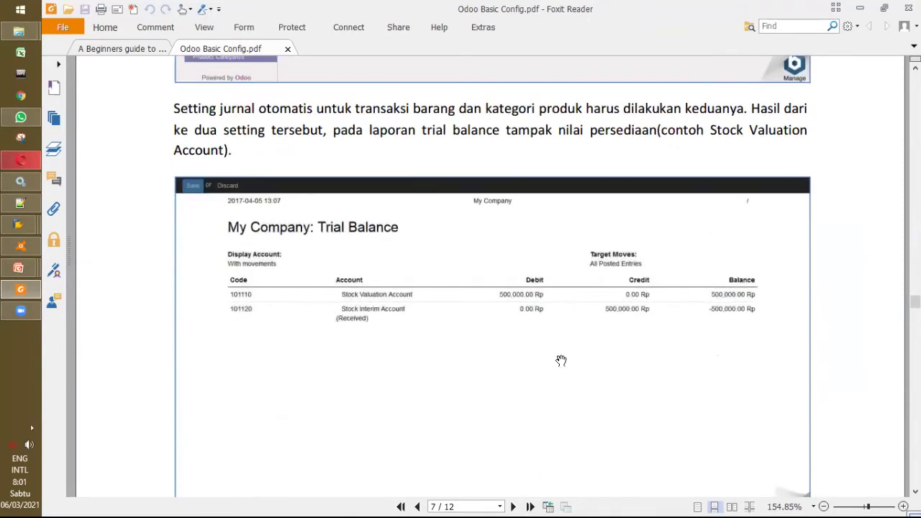
Go to the price list options on page 8, select "per-produk" in the heading, and examine the Quotations & Sales settings.
{"action": "scroll", "coordinate": [561, 360], "scroll_direction": "down", "scroll_amount": 13}
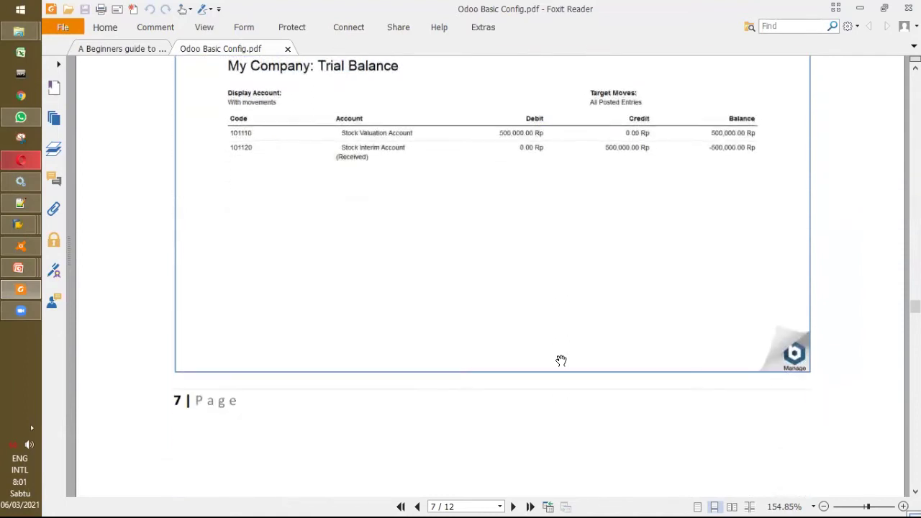
{"action": "scroll", "coordinate": [561, 360], "scroll_direction": "down", "scroll_amount": 4}
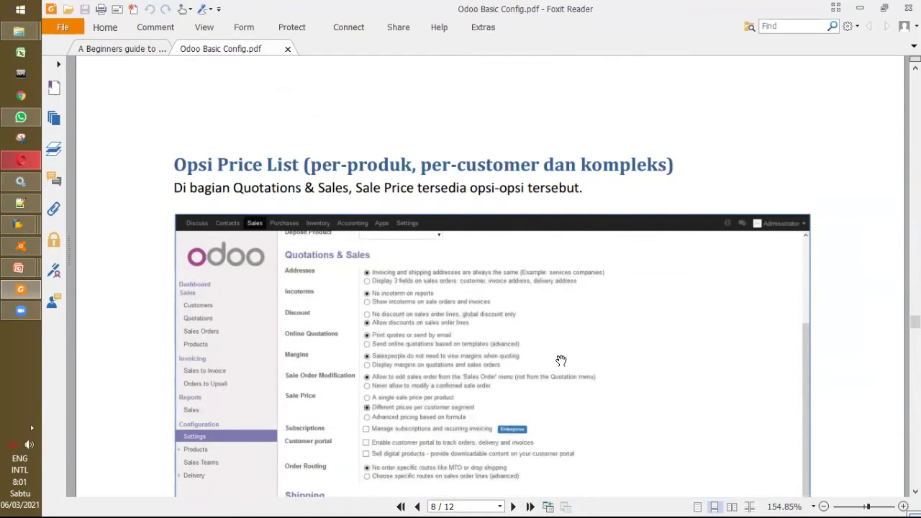
{"action": "scroll", "coordinate": [561, 359], "scroll_direction": "down", "scroll_amount": 1}
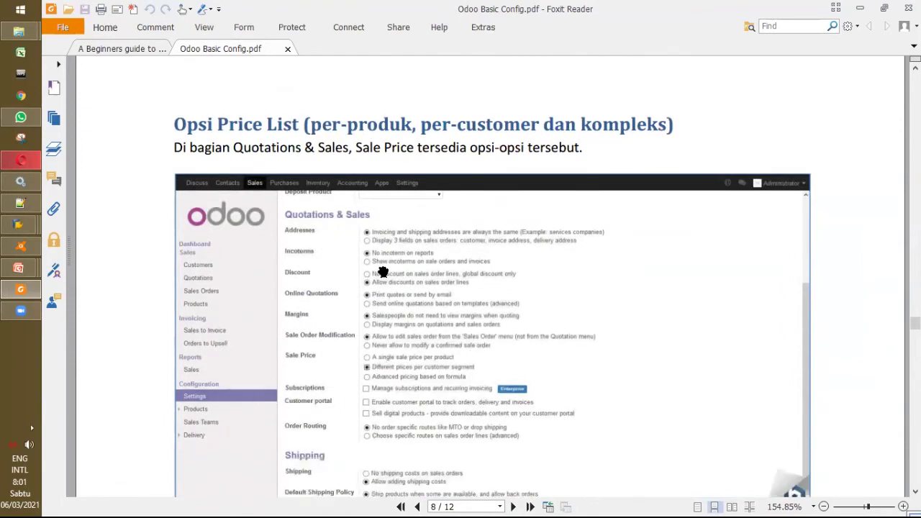
{"action": "scroll", "coordinate": [393, 408], "scroll_direction": "up", "scroll_amount": 1}
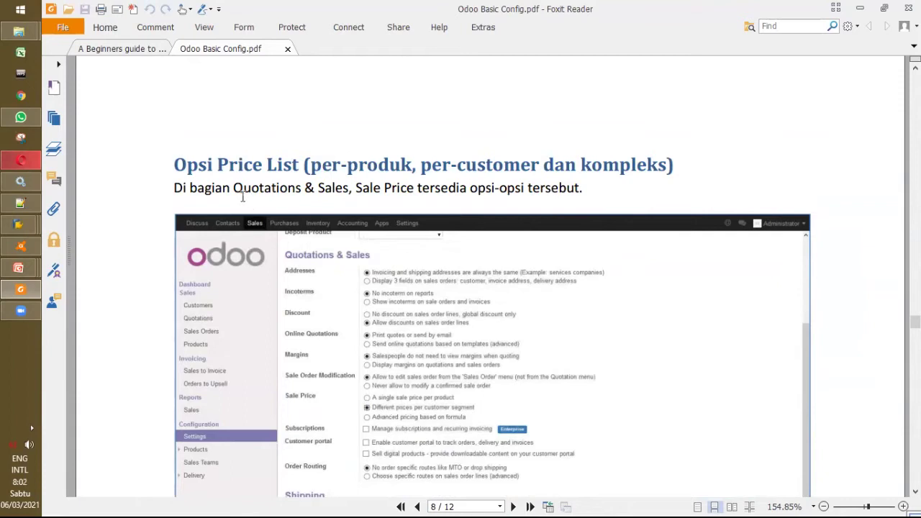
{"action": "left_click_drag", "start_coordinate": [412, 167], "coordinate": [311, 173]}
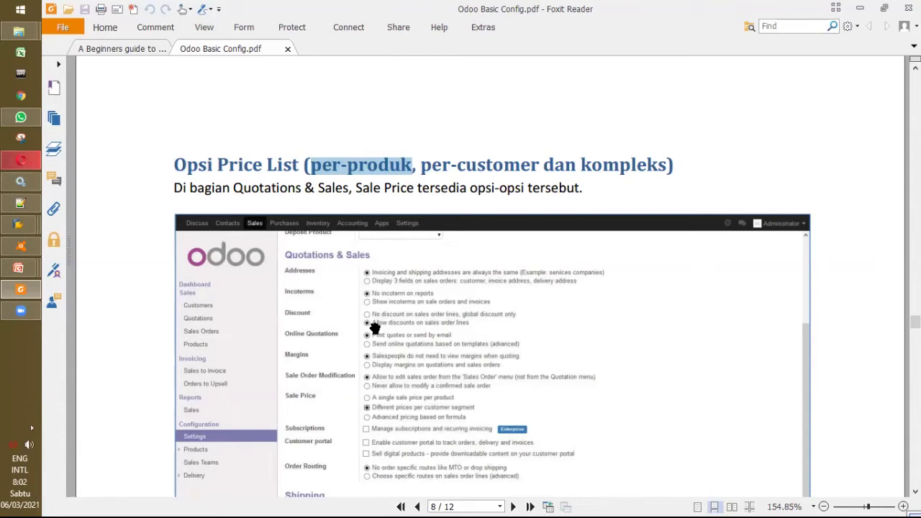
{"action": "scroll", "coordinate": [374, 328], "scroll_direction": "down", "scroll_amount": 3}
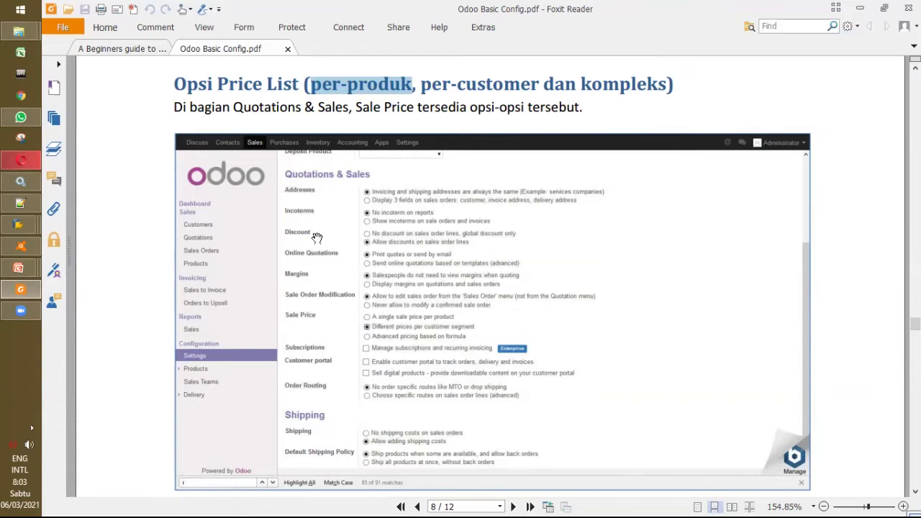
Close the WhatsApp window.
{"action": "left_click", "coordinate": [20, 119]}
{"action": "right_click", "coordinate": [20, 119]}
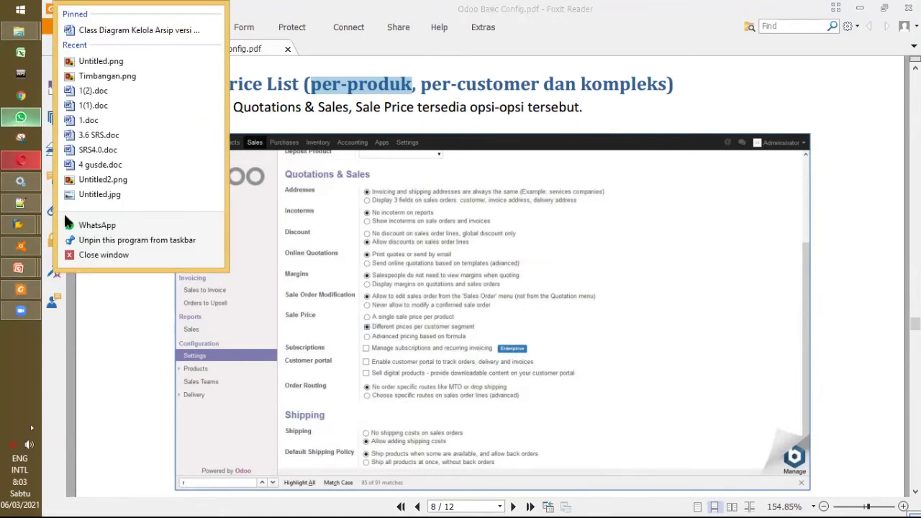
{"action": "left_click", "coordinate": [88, 257]}
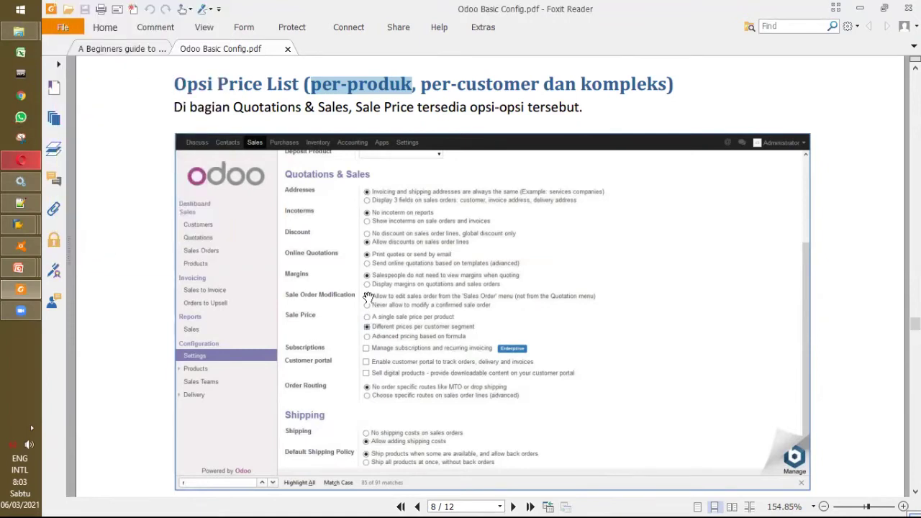
Look over the Public Pricelist example and examine the other sales transaction options on page 9.
{"action": "scroll", "coordinate": [367, 297], "scroll_direction": "down", "scroll_amount": 8}
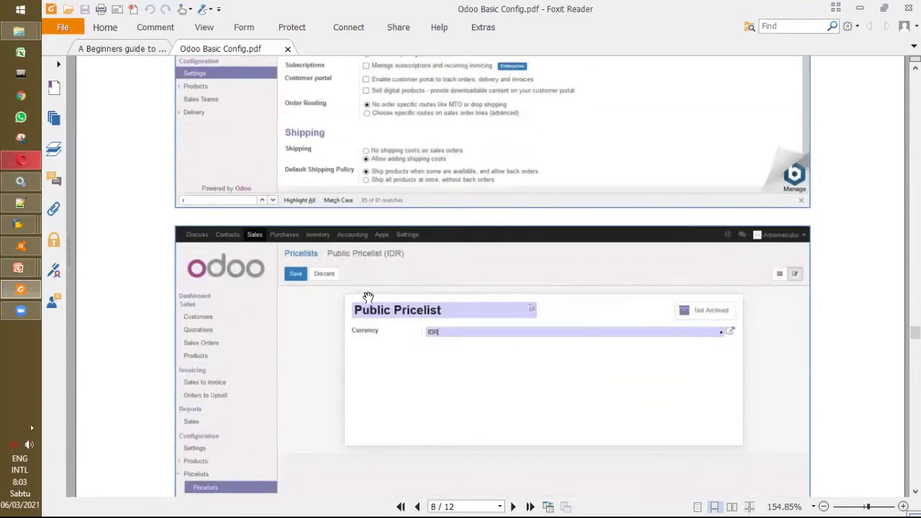
{"action": "scroll", "coordinate": [367, 297], "scroll_direction": "down", "scroll_amount": 10}
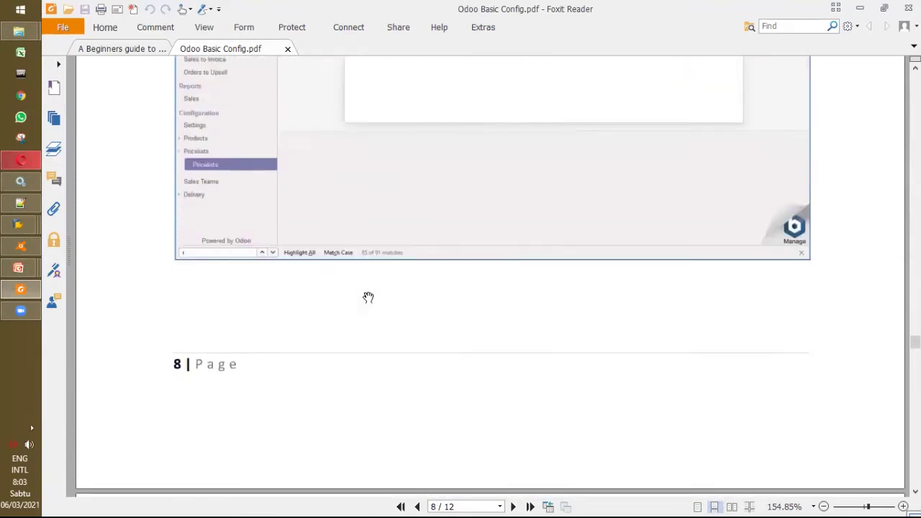
{"action": "scroll", "coordinate": [368, 297], "scroll_direction": "down", "scroll_amount": 3}
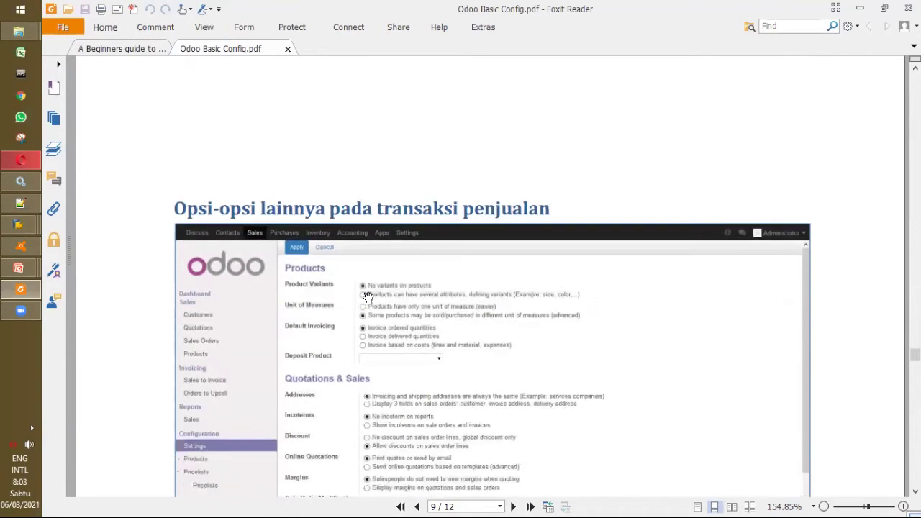
{"action": "scroll", "coordinate": [416, 250], "scroll_direction": "down", "scroll_amount": 1}
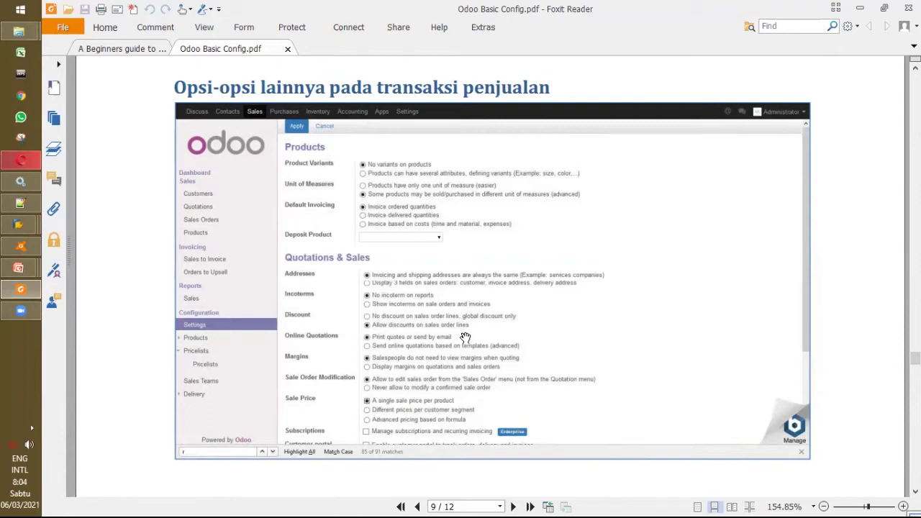
Examine the sample accounting journal for the delivery order (surat jalan) transaction on page 9.
{"action": "scroll", "coordinate": [358, 291], "scroll_direction": "down", "scroll_amount": 3}
{"action": "scroll", "coordinate": [359, 291], "scroll_direction": "down", "scroll_amount": 4}
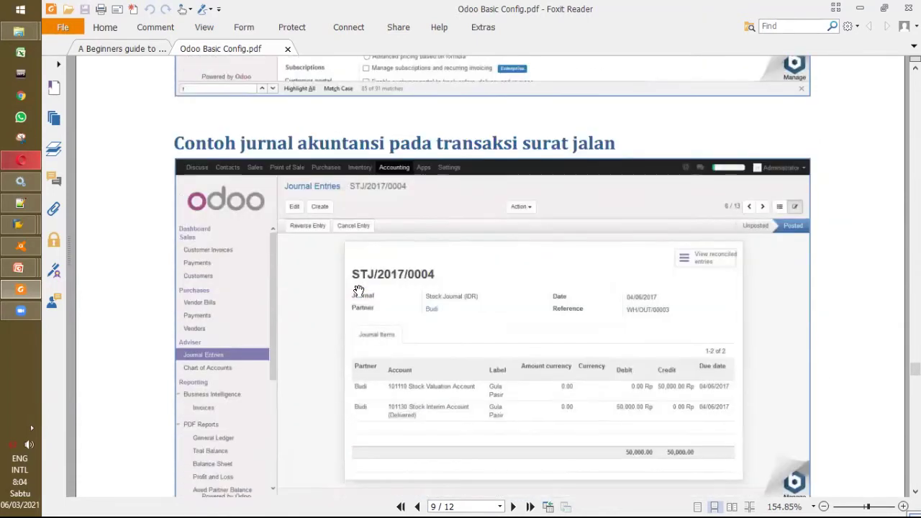
{"action": "scroll", "coordinate": [358, 290], "scroll_direction": "down", "scroll_amount": 1}
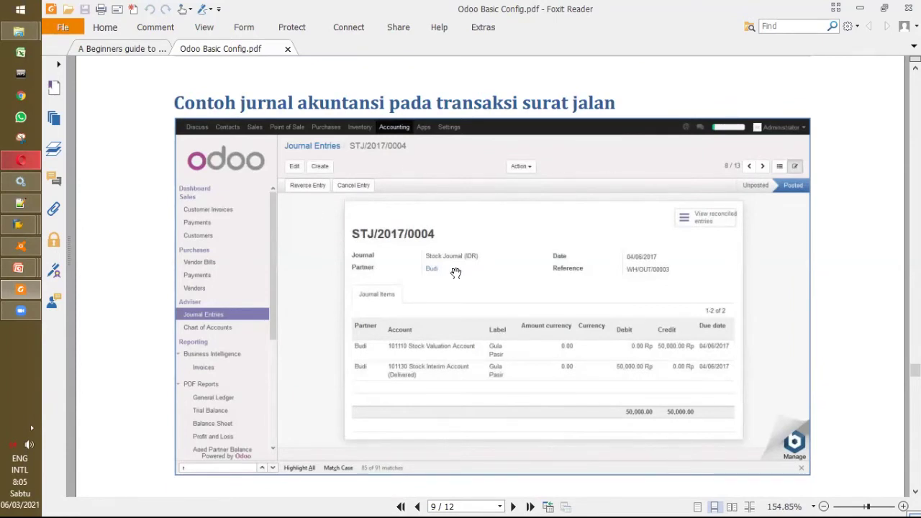
{"action": "scroll", "coordinate": [455, 273], "scroll_direction": "down", "scroll_amount": 1}
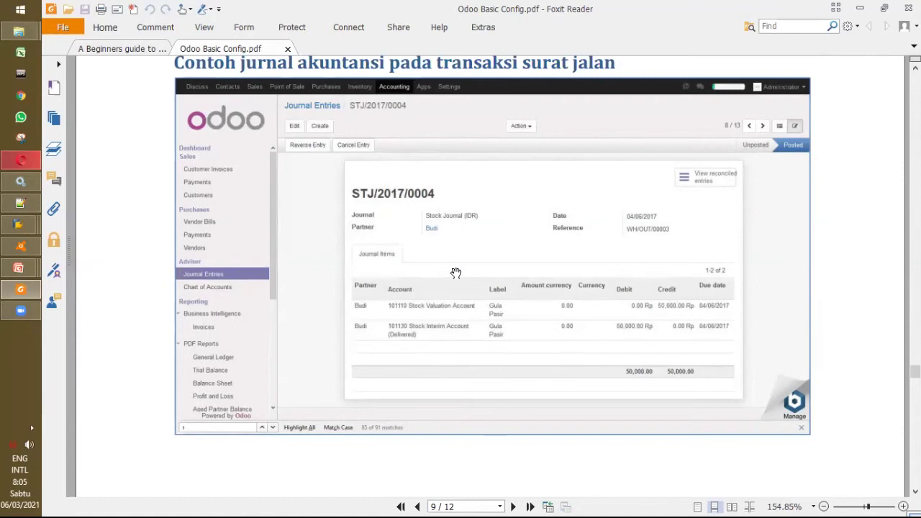
Examine the sample accounting journal for the sales invoice transaction on page 10.
{"action": "scroll", "coordinate": [456, 273], "scroll_direction": "down", "scroll_amount": 13}
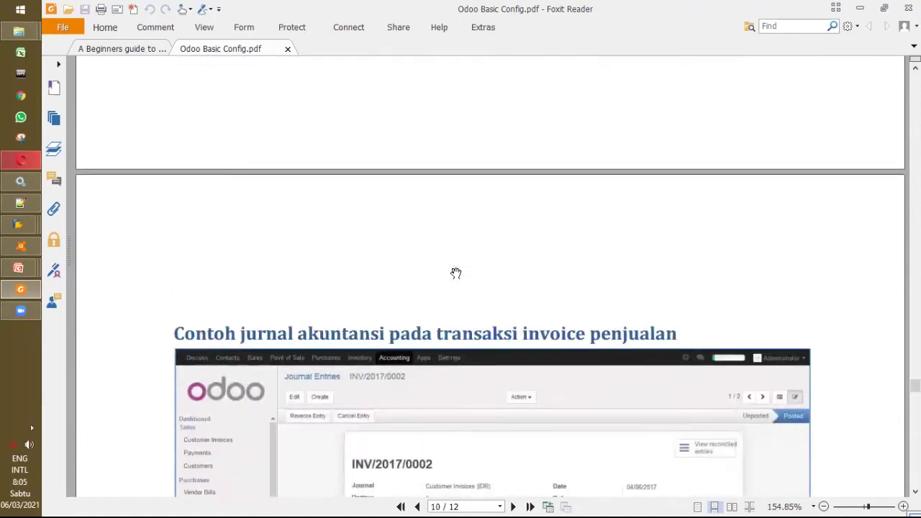
{"action": "scroll", "coordinate": [456, 272], "scroll_direction": "down", "scroll_amount": 6}
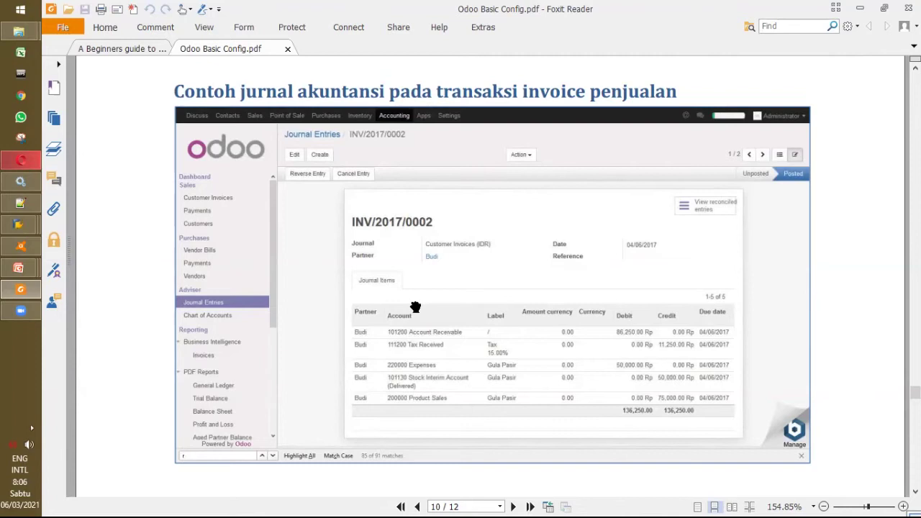
{"action": "scroll", "coordinate": [400, 307], "scroll_direction": "down", "scroll_amount": 1}
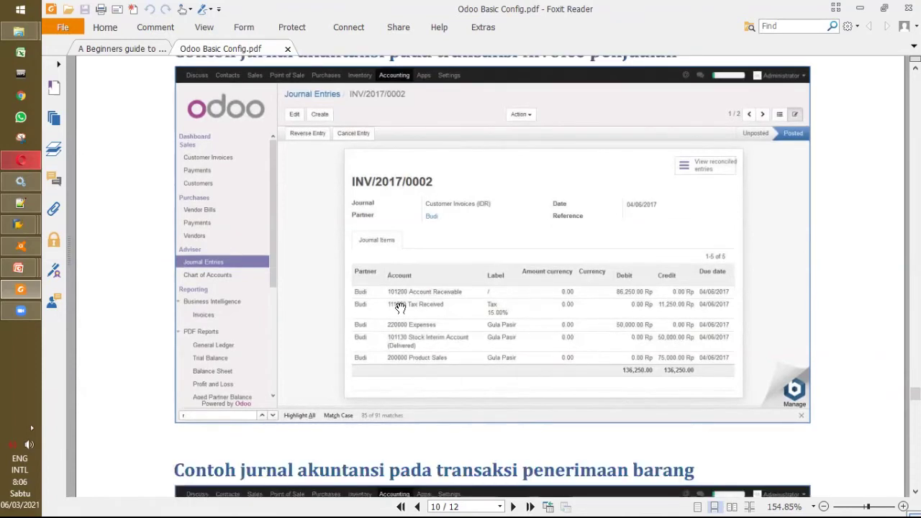
{"action": "scroll", "coordinate": [400, 307], "scroll_direction": "up", "scroll_amount": 2}
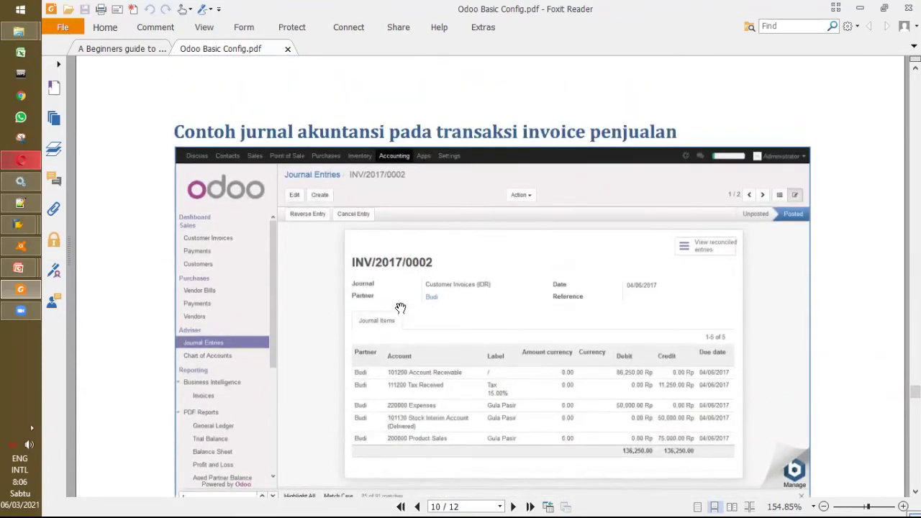
{"action": "scroll", "coordinate": [400, 307], "scroll_direction": "down", "scroll_amount": 1}
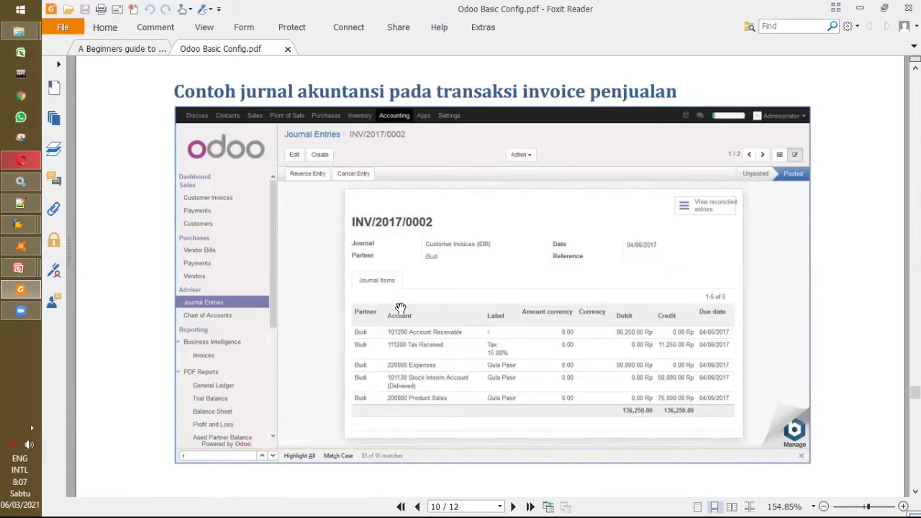
Examine the sample accounting journals for the goods receipt and purchase invoice transactions on pages 10 and 11.
{"action": "scroll", "coordinate": [618, 363], "scroll_direction": "down", "scroll_amount": 5}
{"action": "scroll", "coordinate": [617, 363], "scroll_direction": "down", "scroll_amount": 5}
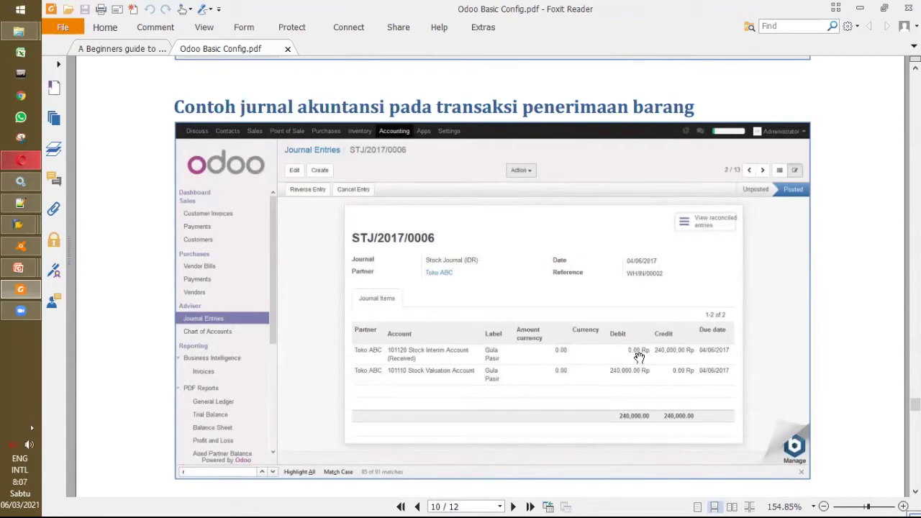
{"action": "scroll", "coordinate": [676, 370], "scroll_direction": "down", "scroll_amount": 10}
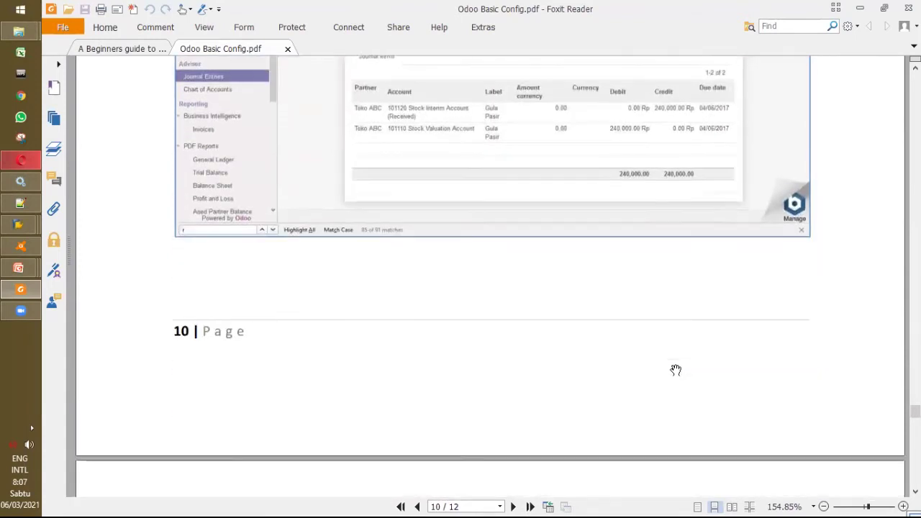
{"action": "scroll", "coordinate": [676, 370], "scroll_direction": "down", "scroll_amount": 3}
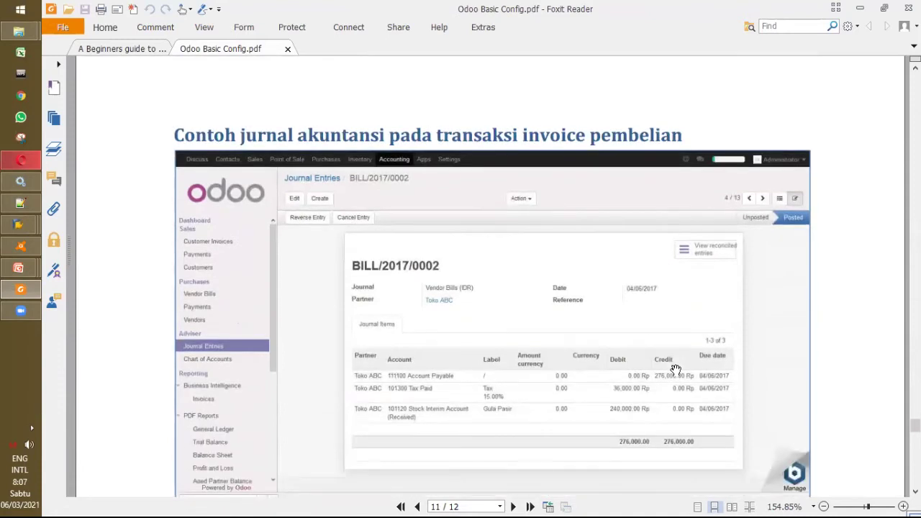
{"action": "scroll", "coordinate": [675, 369], "scroll_direction": "down", "scroll_amount": 1}
{"action": "scroll", "coordinate": [676, 370], "scroll_direction": "down", "scroll_amount": 1}
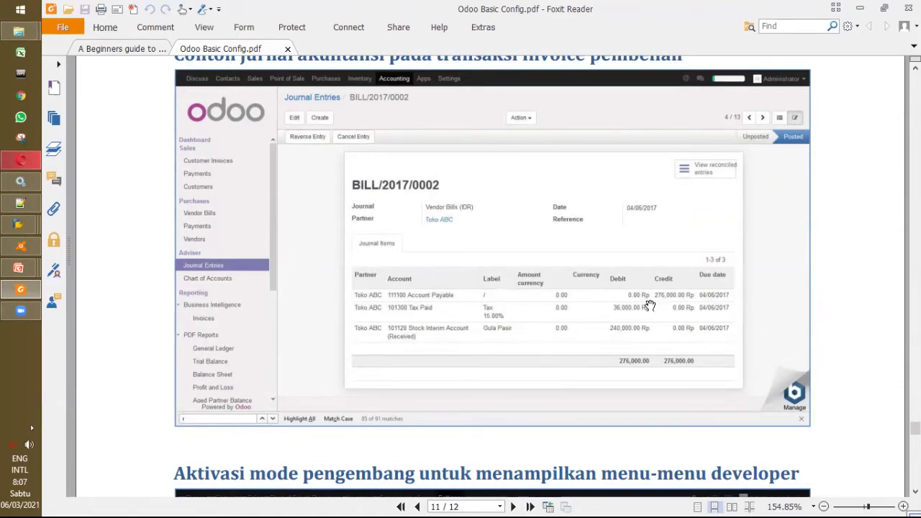
View the section on activating developer mode to display the developer menus on page 11.
{"action": "scroll", "coordinate": [599, 356], "scroll_direction": "down", "scroll_amount": 5}
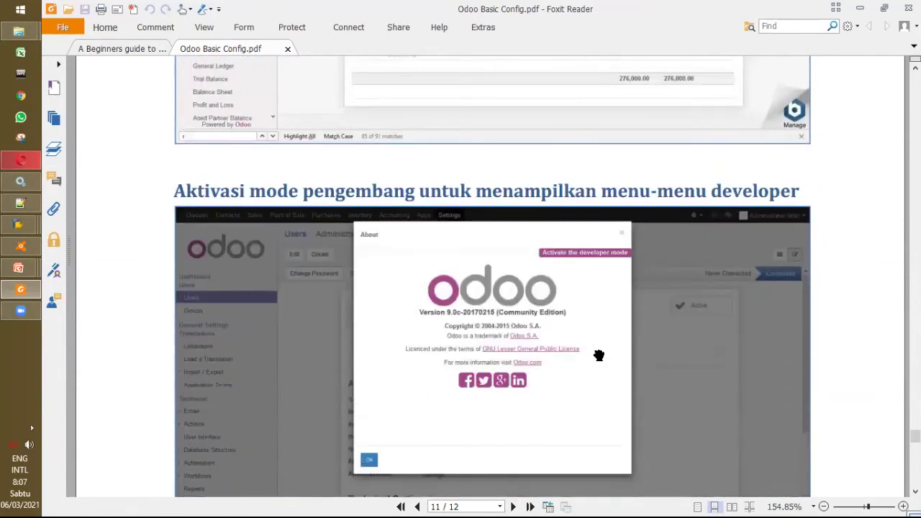
{"action": "scroll", "coordinate": [599, 355], "scroll_direction": "down", "scroll_amount": 1}
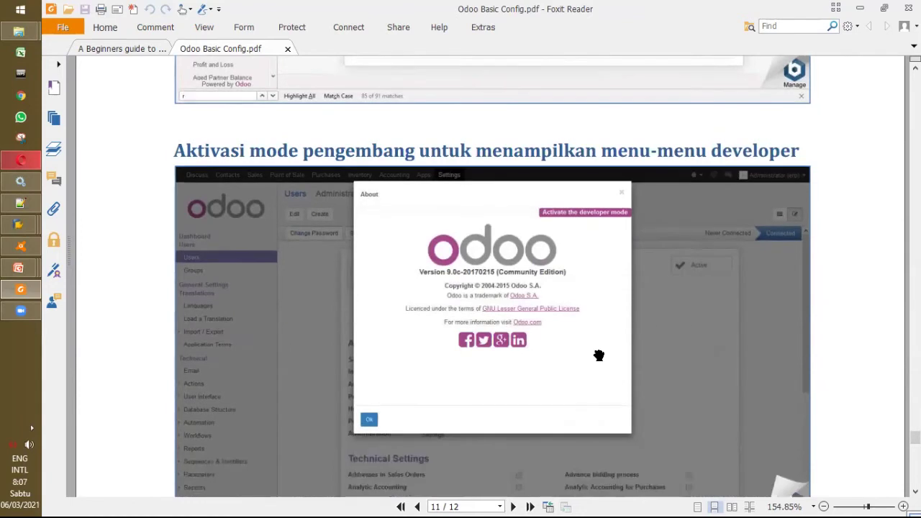
Examine the Decimal Accuracy list and the English language format settings shown on page 12.
{"action": "scroll", "coordinate": [598, 355], "scroll_direction": "down", "scroll_amount": 1}
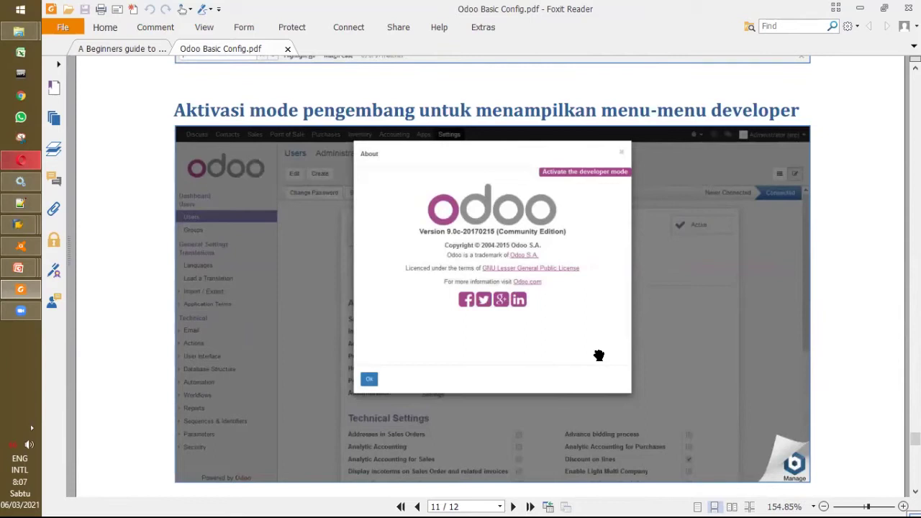
{"action": "scroll", "coordinate": [598, 355], "scroll_direction": "down", "scroll_amount": 10}
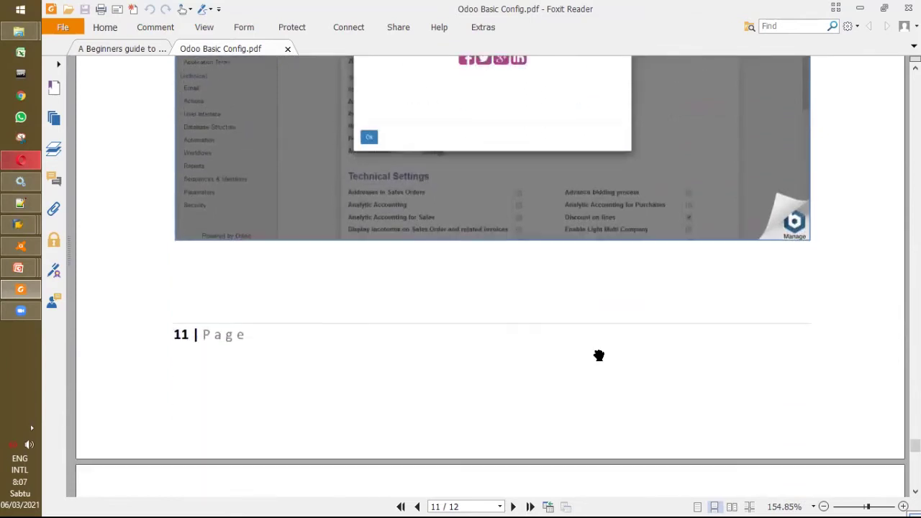
{"action": "scroll", "coordinate": [599, 356], "scroll_direction": "down", "scroll_amount": 5}
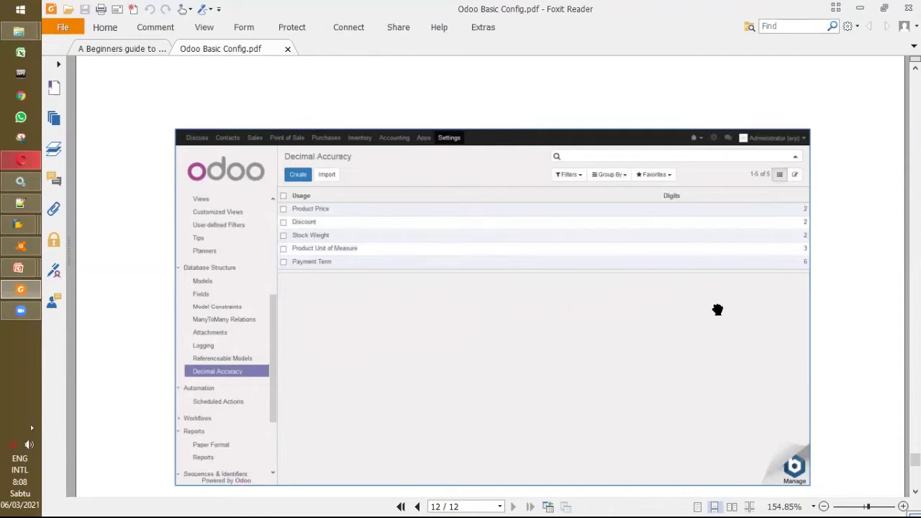
{"action": "scroll", "coordinate": [715, 310], "scroll_direction": "down", "scroll_amount": 5}
{"action": "scroll", "coordinate": [718, 310], "scroll_direction": "down", "scroll_amount": 1}
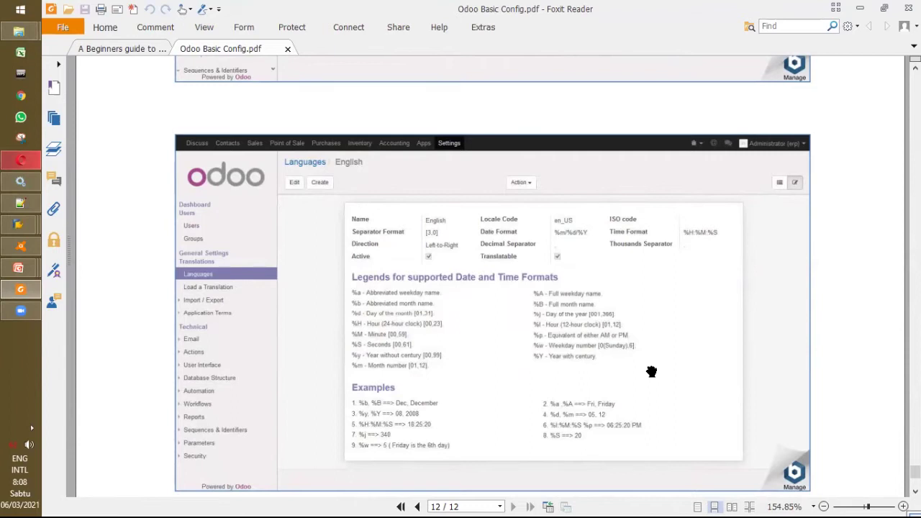
{"action": "scroll", "coordinate": [651, 371], "scroll_direction": "down", "scroll_amount": 6}
{"action": "scroll", "coordinate": [651, 371], "scroll_direction": "up", "scroll_amount": 6}
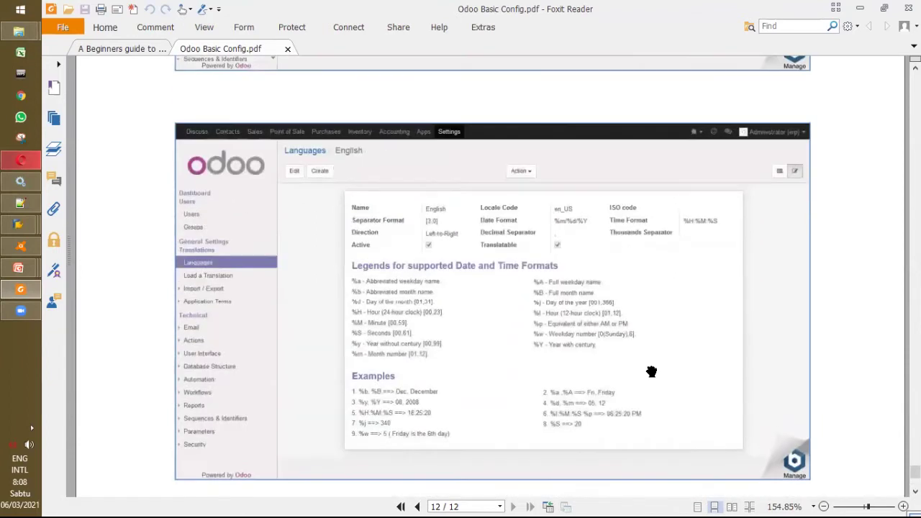
Return to the developer mode activation section on page 11 of the guide.
{"action": "scroll", "coordinate": [651, 371], "scroll_direction": "up", "scroll_amount": 10}
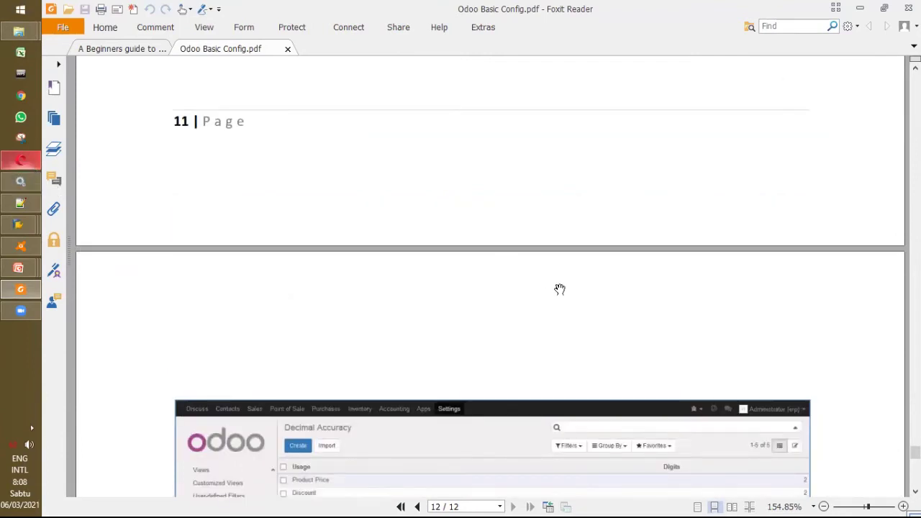
{"action": "scroll", "coordinate": [560, 289], "scroll_direction": "up", "scroll_amount": 8}
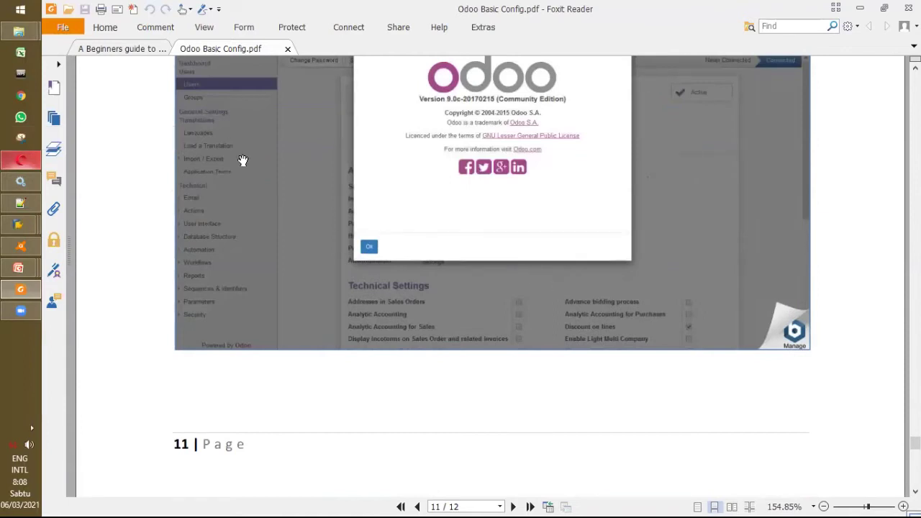
{"action": "left_click", "coordinate": [15, 309]}
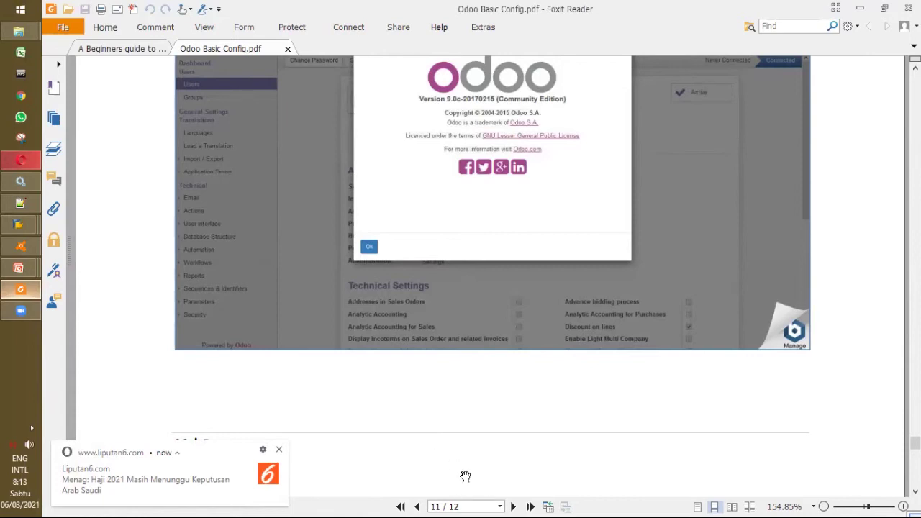
Go back through the sample accounting journals to the Public Pricelist currency setting on page 8.
{"action": "scroll", "coordinate": [466, 476], "scroll_direction": "up", "scroll_amount": 6}
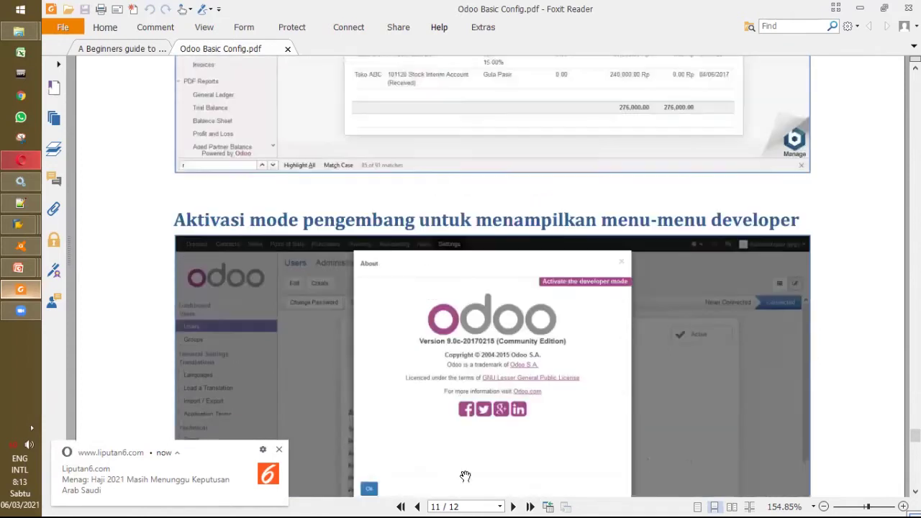
{"action": "scroll", "coordinate": [466, 476], "scroll_direction": "up", "scroll_amount": 10}
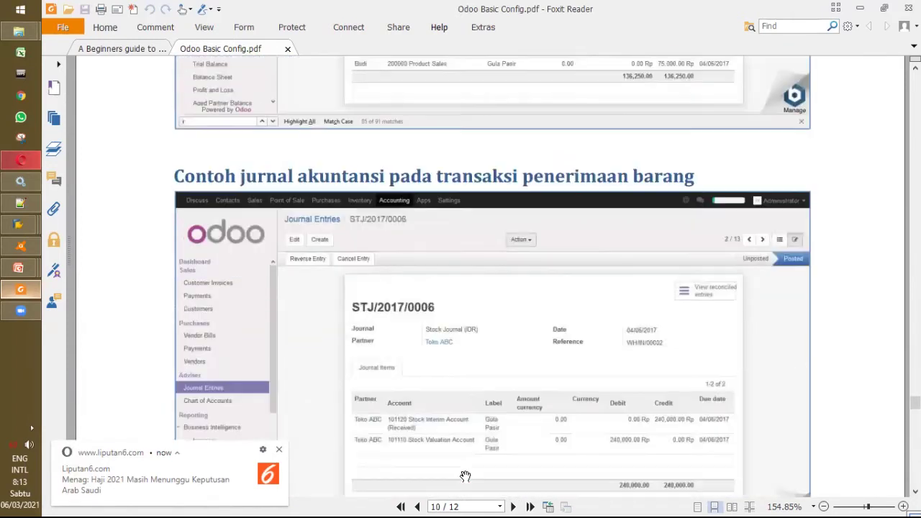
{"action": "scroll", "coordinate": [464, 477], "scroll_direction": "up", "scroll_amount": 10}
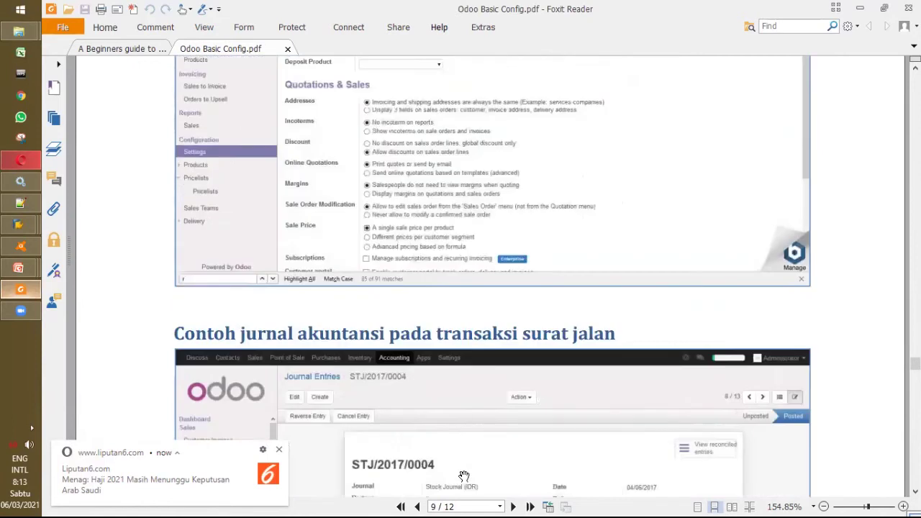
{"action": "scroll", "coordinate": [464, 476], "scroll_direction": "up", "scroll_amount": 10}
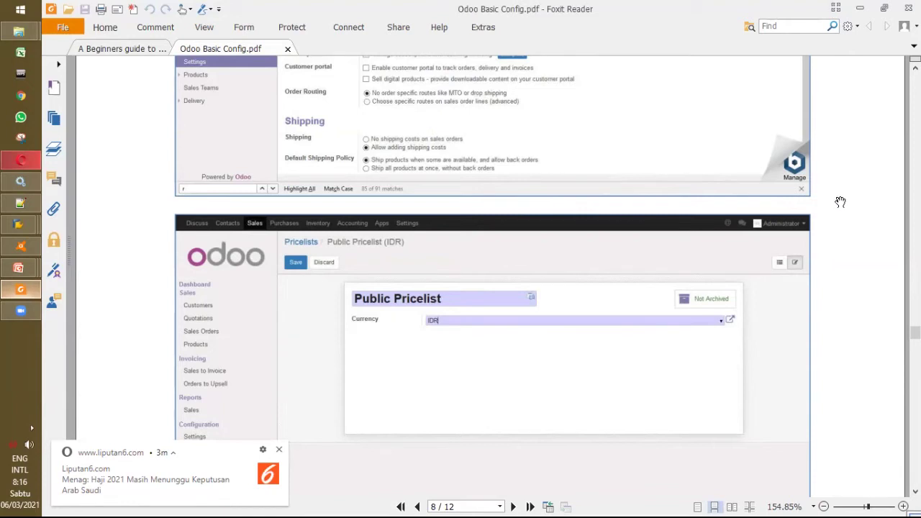
Review the sample journals again from page 8 onwards to the Decimal Accuracy screen on page 12.
{"action": "scroll", "coordinate": [838, 205], "scroll_direction": "down", "scroll_amount": 8}
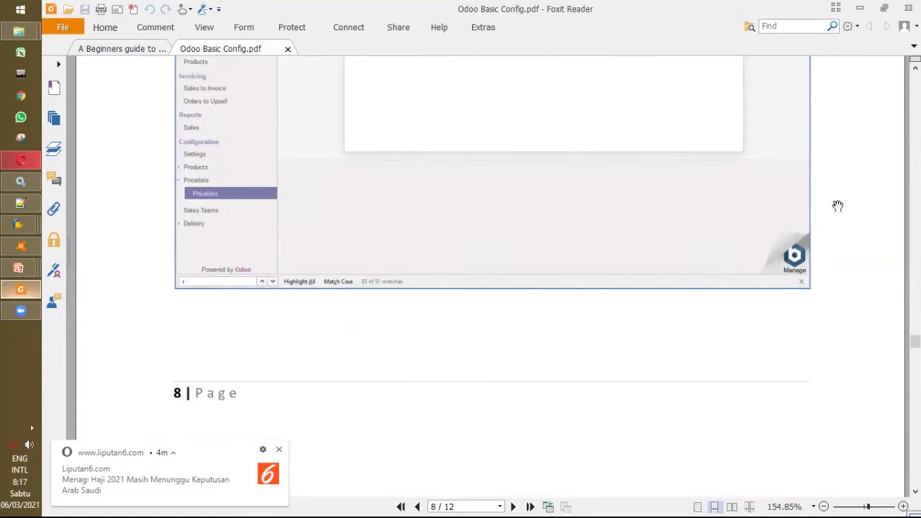
{"action": "scroll", "coordinate": [823, 258], "scroll_direction": "down", "scroll_amount": 20}
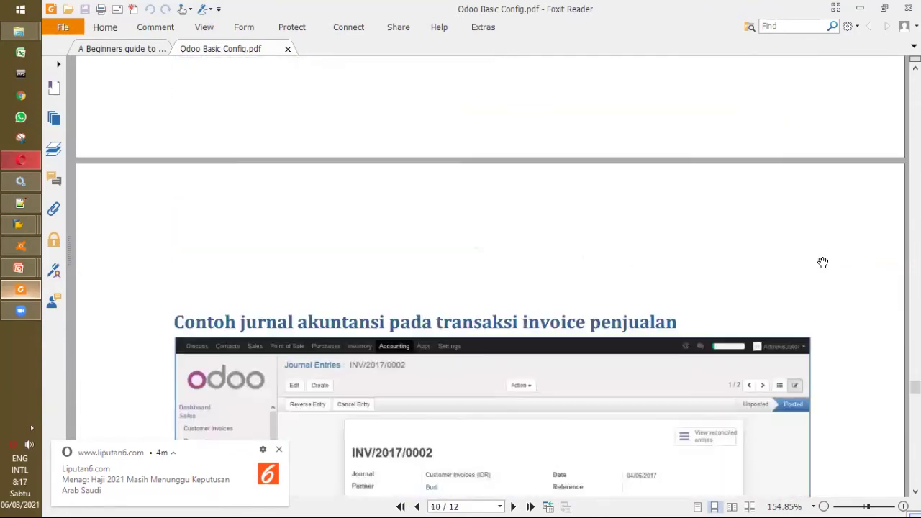
{"action": "scroll", "coordinate": [823, 263], "scroll_direction": "up", "scroll_amount": 5}
{"action": "scroll", "coordinate": [822, 264], "scroll_direction": "down", "scroll_amount": 10}
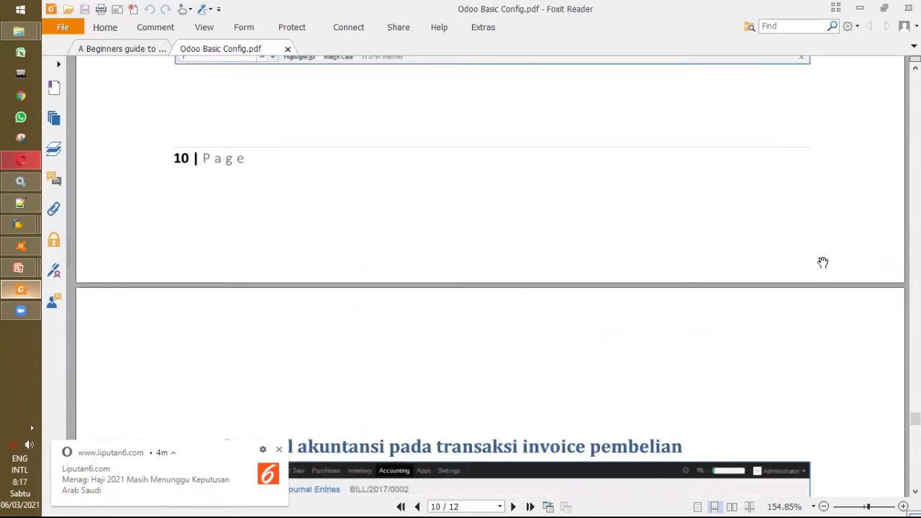
{"action": "scroll", "coordinate": [822, 264], "scroll_direction": "down", "scroll_amount": 10}
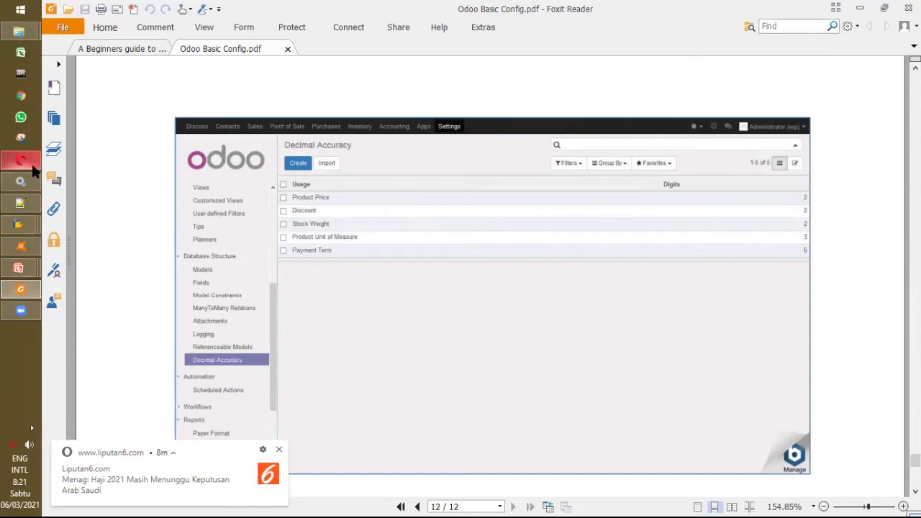
{"action": "left_click", "coordinate": [35, 312]}
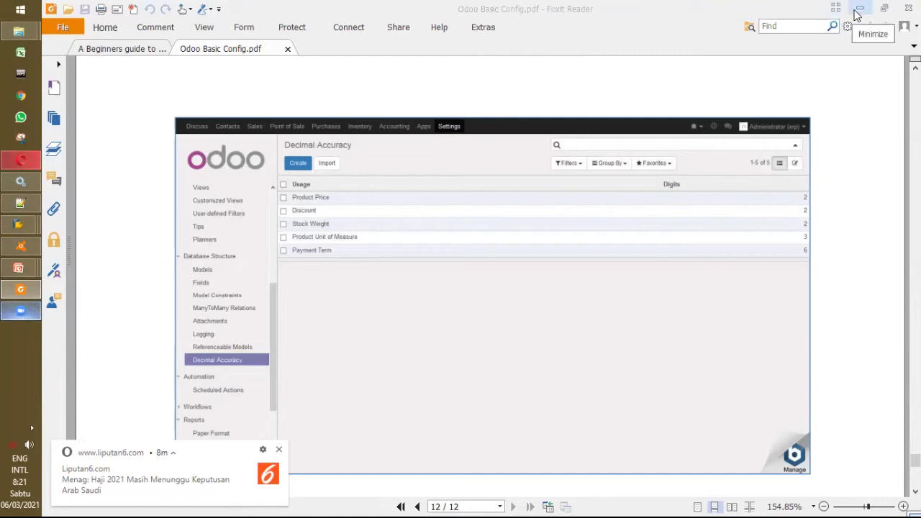
Close the Odoo Basic Config.pdf document and switch to the Accounting and Finance page in the Opera browser.
{"action": "left_click", "coordinate": [857, 16]}
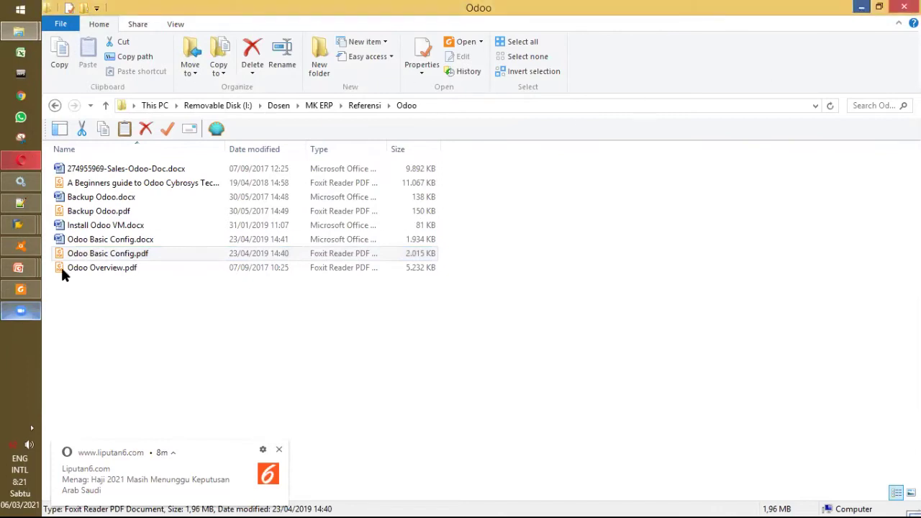
{"action": "left_click", "coordinate": [28, 306]}
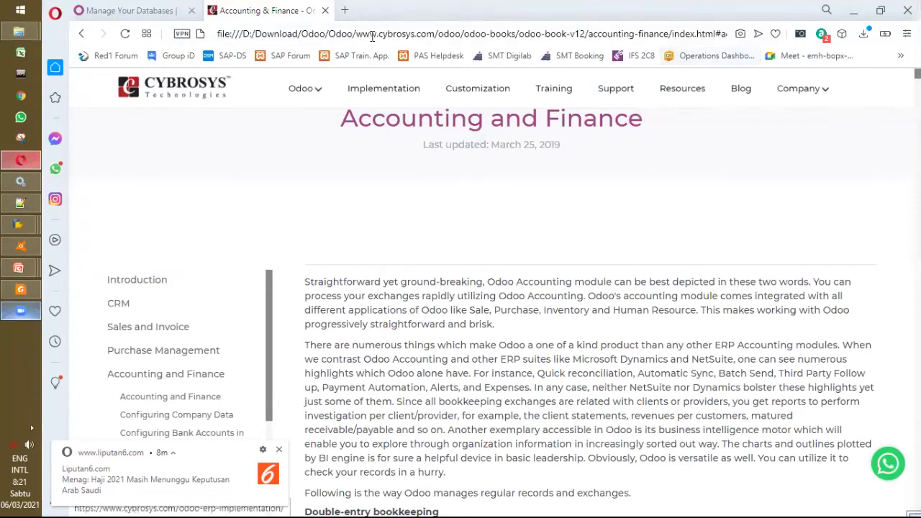
{"action": "left_click", "coordinate": [20, 290]}
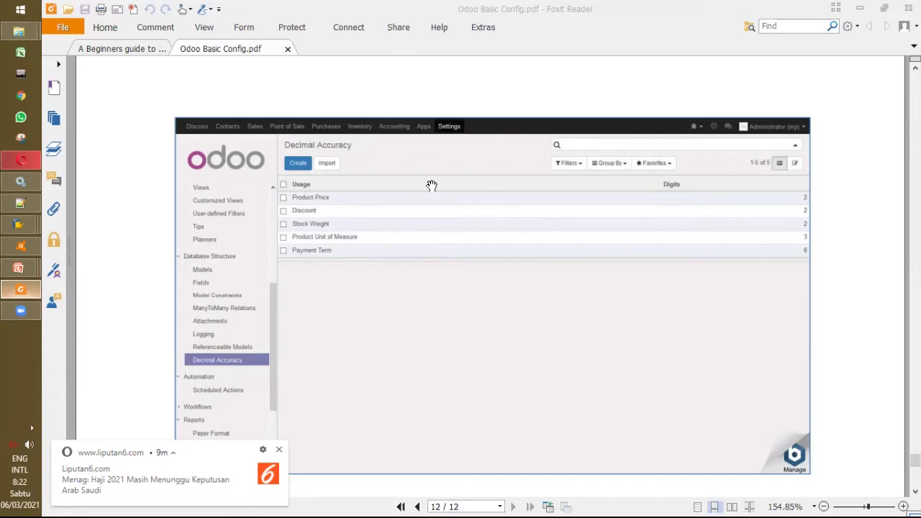
{"action": "left_click", "coordinate": [287, 49]}
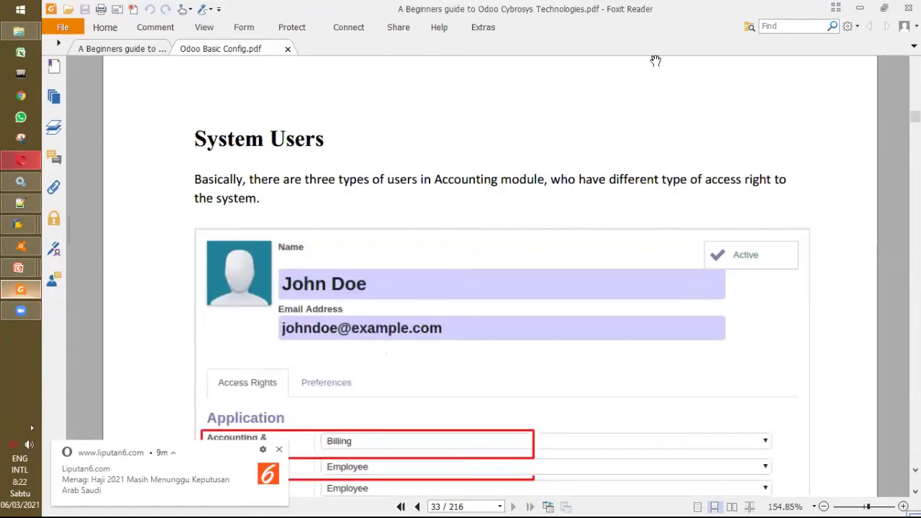
{"action": "left_click", "coordinate": [860, 7]}
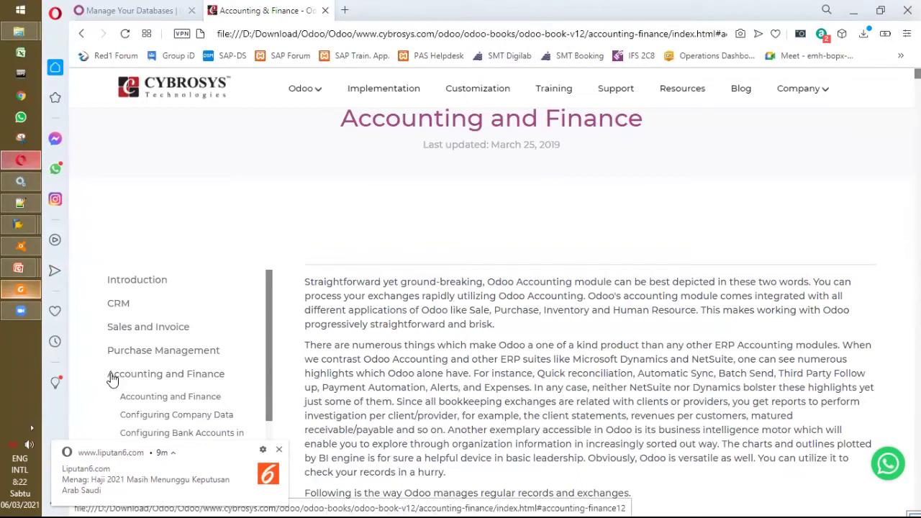
Open the Basic Configurations topic under Accounting and Finance, and check the local file address of the Odoo v12 book.
{"action": "scroll", "coordinate": [123, 249], "scroll_direction": "down", "scroll_amount": 2}
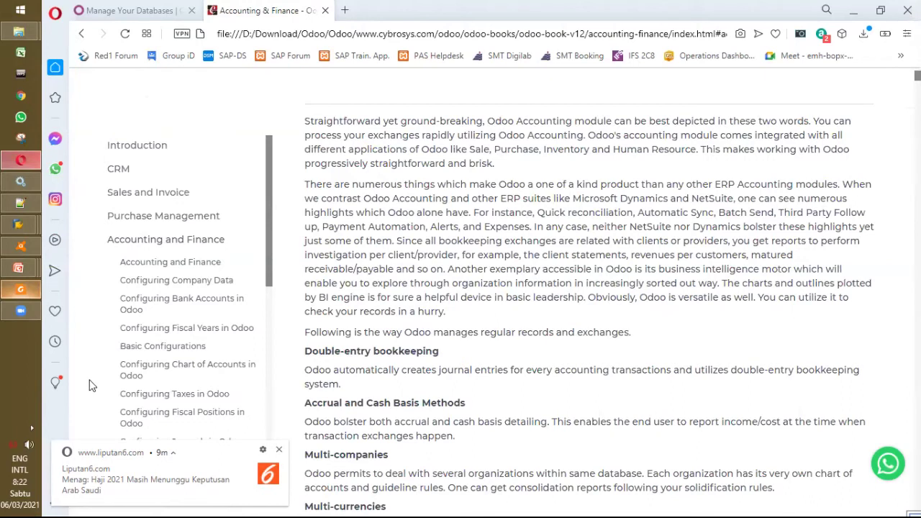
{"action": "left_click", "coordinate": [140, 345]}
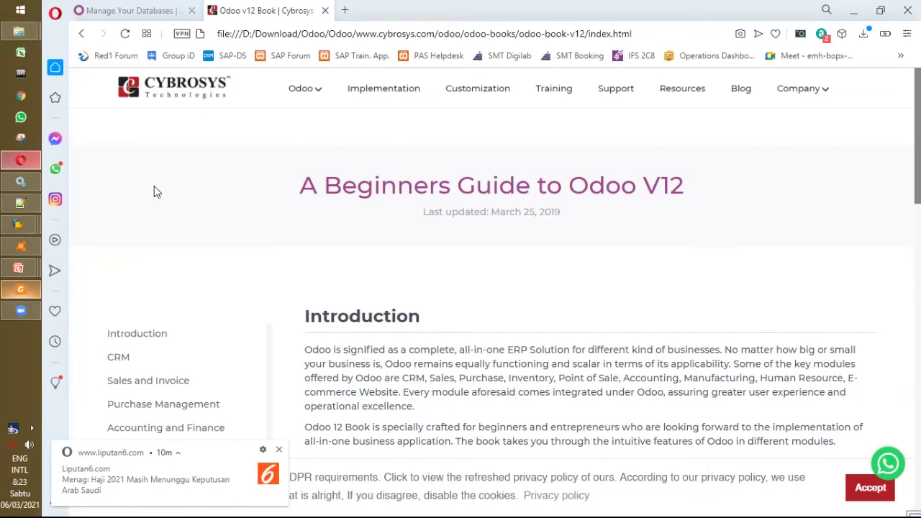
{"action": "left_click", "coordinate": [301, 32]}
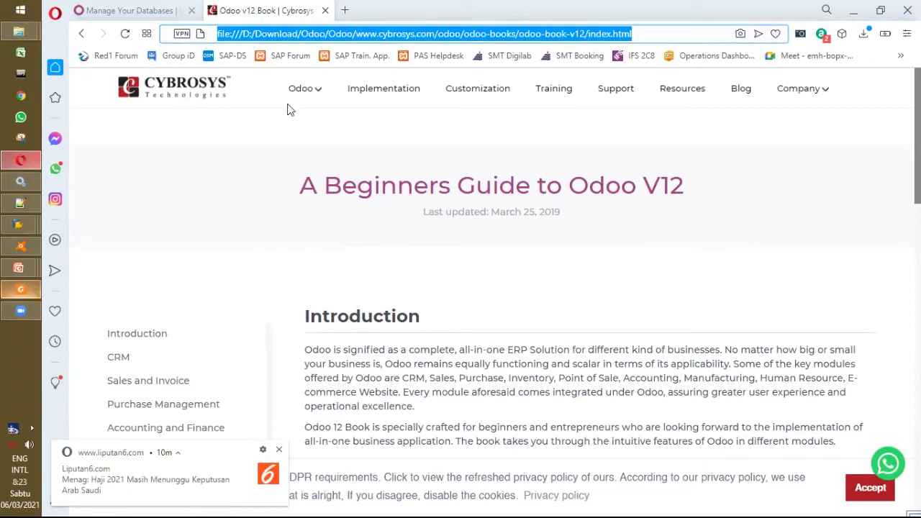
Open the Cybrosys Technologies home page in a new browser tab and switch to that tab.
{"action": "right_click", "coordinate": [182, 97]}
{"action": "left_click", "coordinate": [235, 104]}
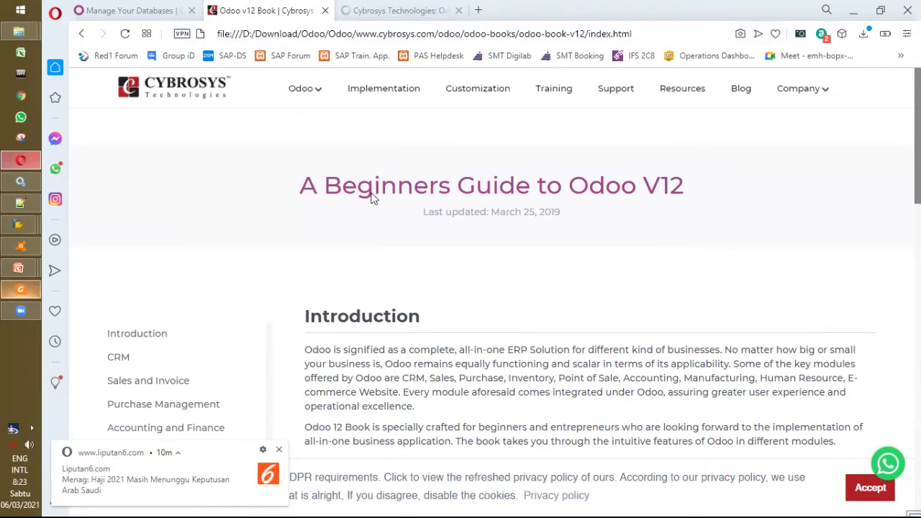
{"action": "key", "text": "ctrl+Tab"}
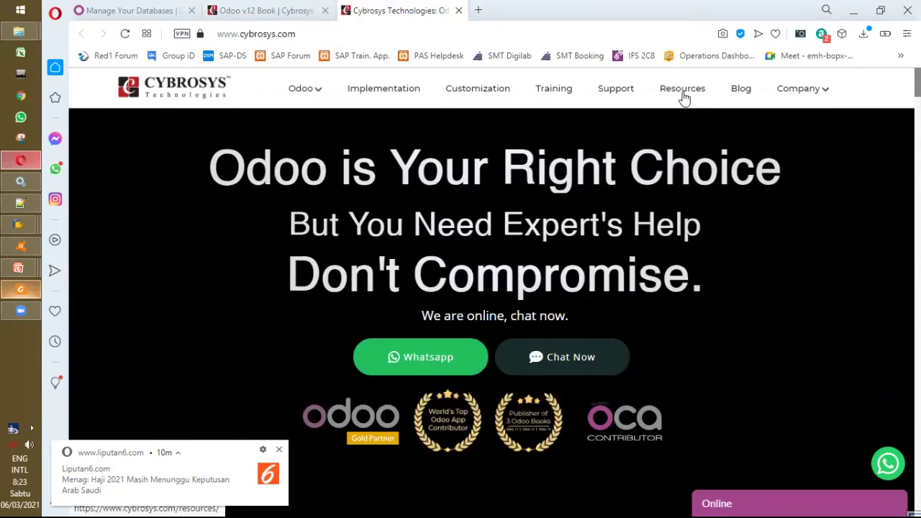
Open the Odoo Books page from the Resources section of the Cybrosys website.
{"action": "left_click", "coordinate": [683, 94]}
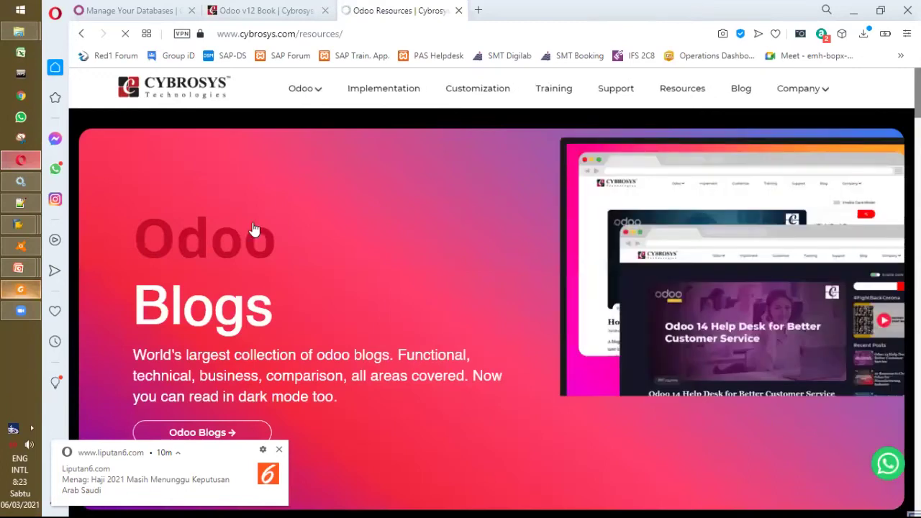
{"action": "scroll", "coordinate": [253, 228], "scroll_direction": "down", "scroll_amount": 3}
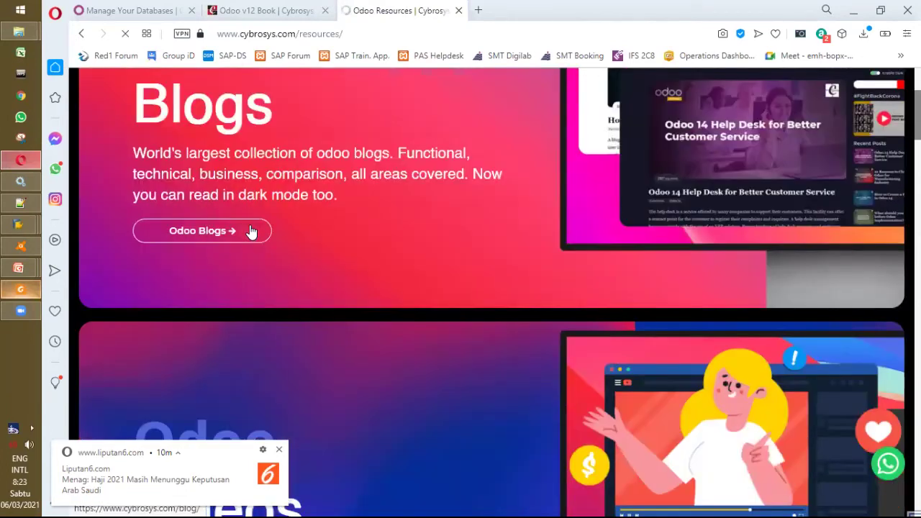
{"action": "scroll", "coordinate": [252, 232], "scroll_direction": "down", "scroll_amount": 9}
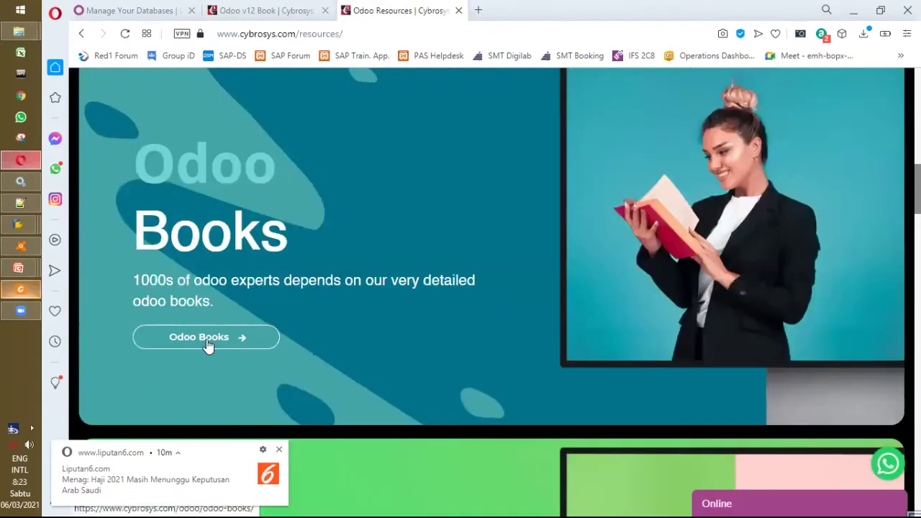
{"action": "left_click", "coordinate": [206, 344]}
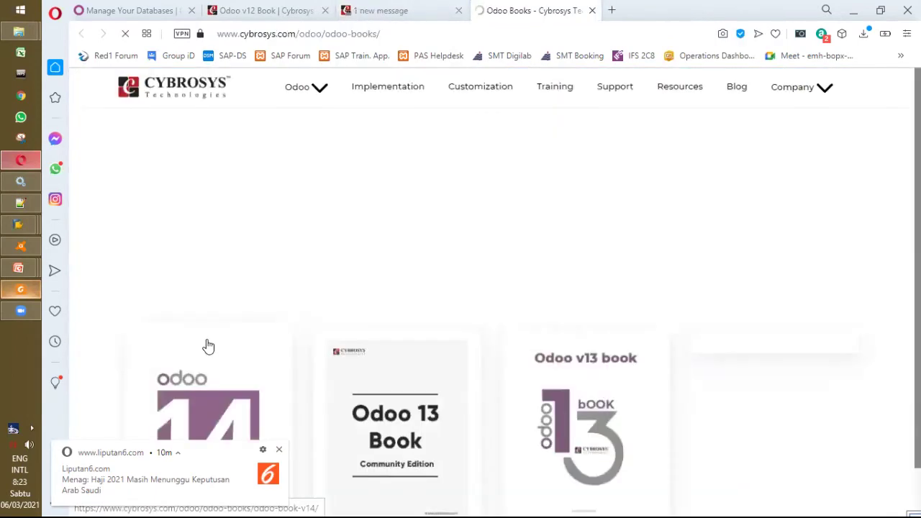
Look over the available Odoo books and open the Odoo v12 book online.
{"action": "scroll", "coordinate": [189, 356], "scroll_direction": "down", "scroll_amount": 2}
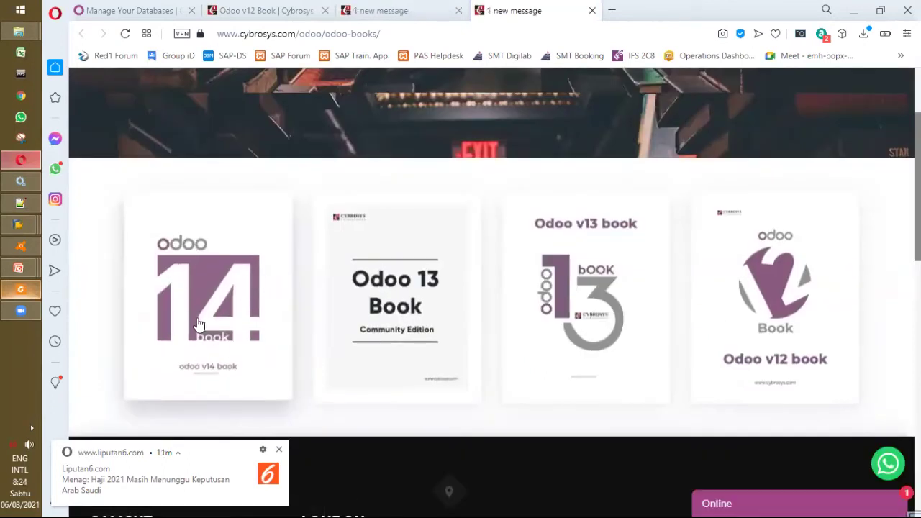
{"action": "scroll", "coordinate": [198, 323], "scroll_direction": "up", "scroll_amount": 2}
{"action": "scroll", "coordinate": [197, 323], "scroll_direction": "down", "scroll_amount": 3}
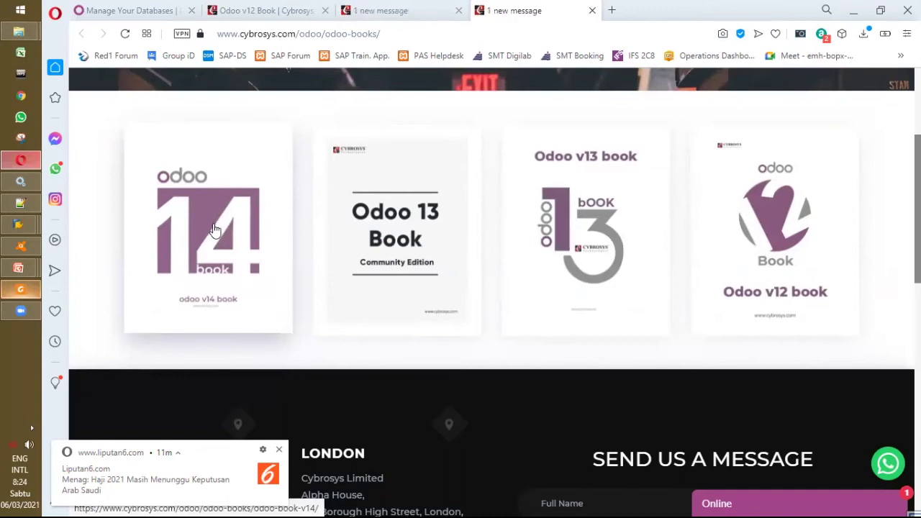
{"action": "left_click", "coordinate": [780, 218]}
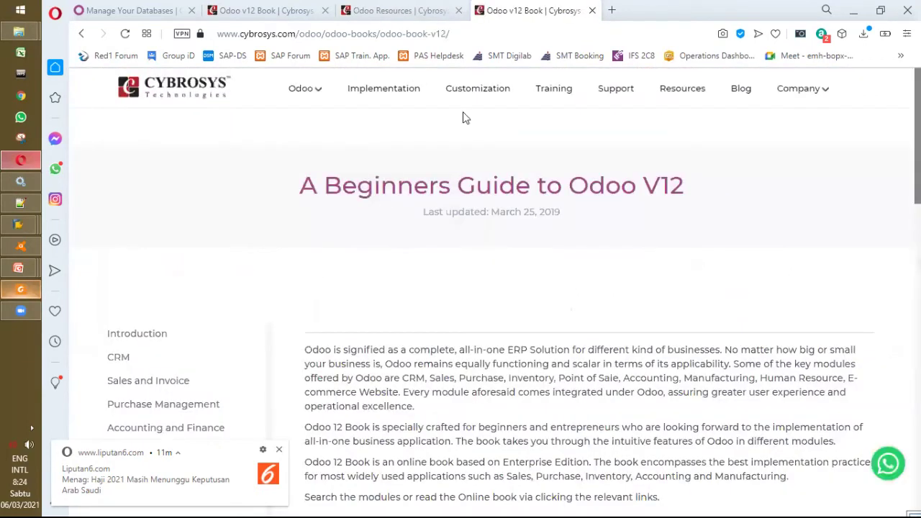
{"action": "left_click", "coordinate": [300, 89]}
{"action": "left_click", "coordinate": [335, 195]}
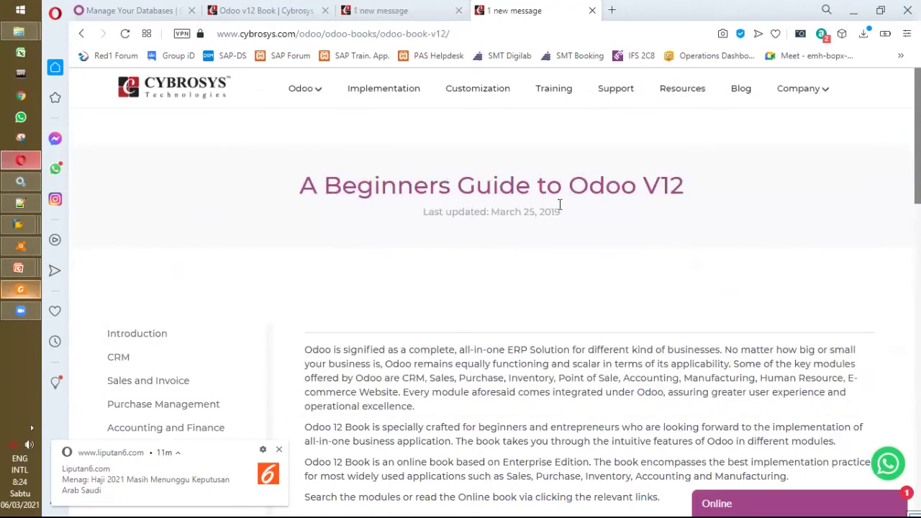
Compare the last-updated date of the online Odoo v12 book with the offline copy, and return to the online book.
{"action": "left_click_drag", "start_coordinate": [561, 212], "coordinate": [485, 210]}
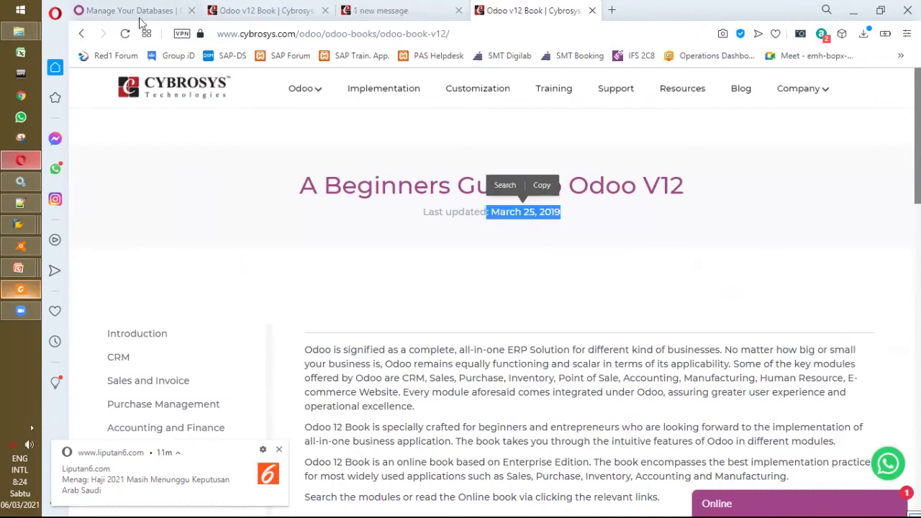
{"action": "left_click", "coordinate": [263, 11]}
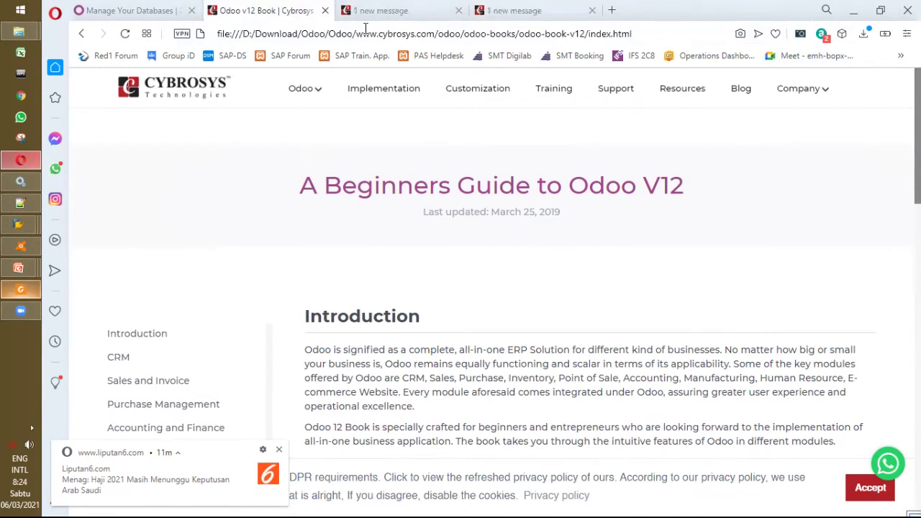
{"action": "left_click", "coordinate": [431, 10]}
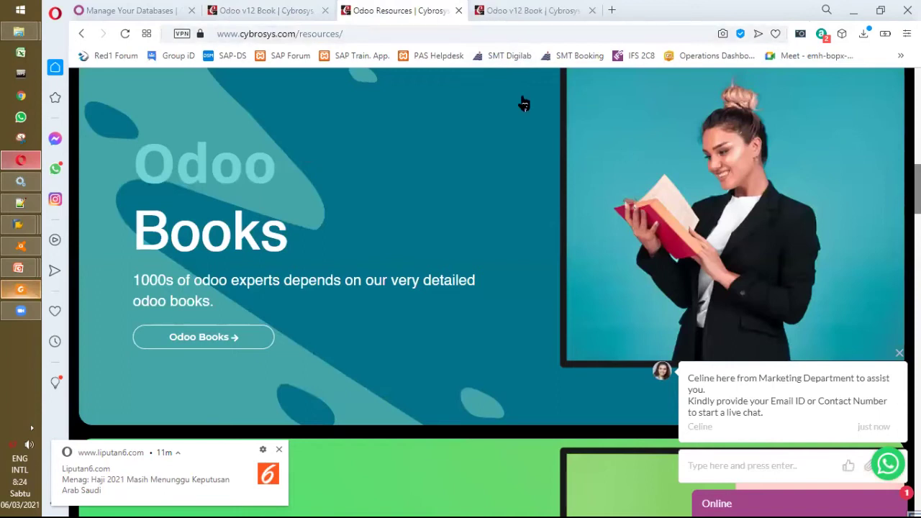
{"action": "left_click", "coordinate": [506, 20]}
{"action": "left_click", "coordinate": [480, 34]}
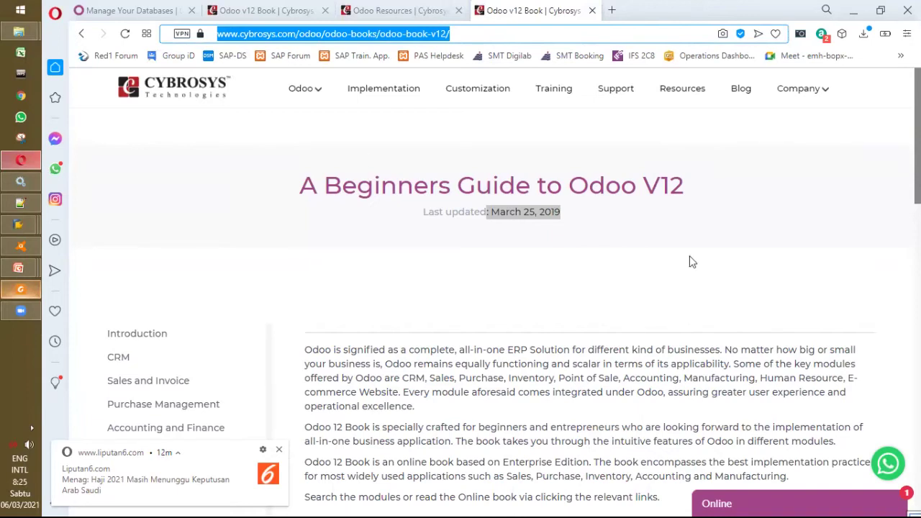
{"action": "type", "text": "https://www.cybrosys.com/odoo/odoo-books/odoo-book-v12/"}
{"action": "key", "text": "Return"}
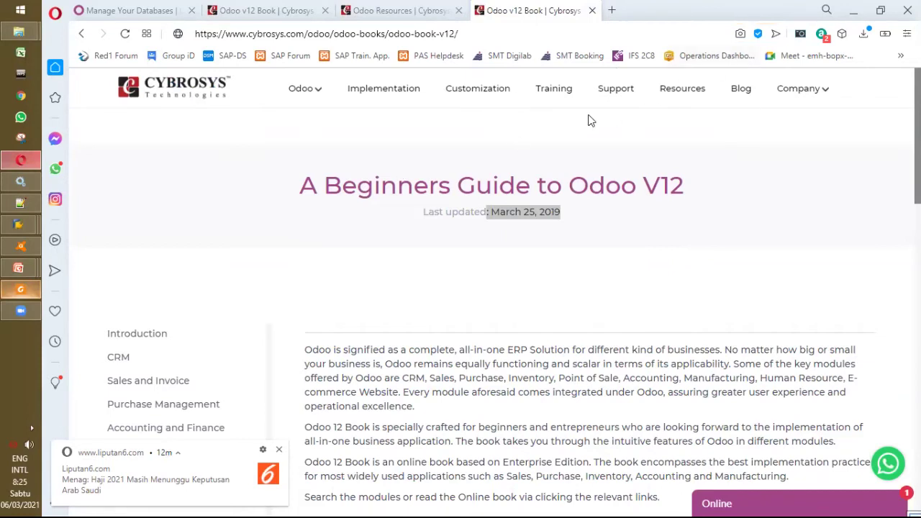
{"action": "left_click", "coordinate": [306, 142]}
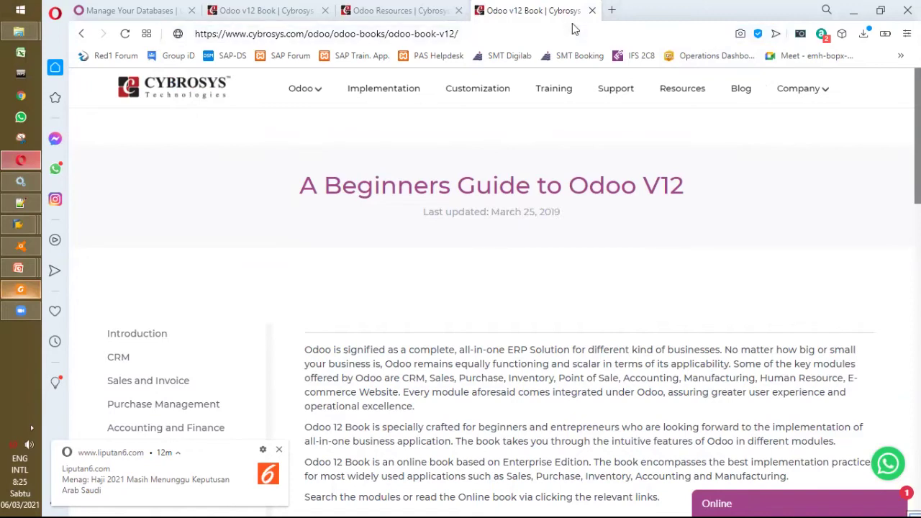
Close the online book's tab, return to the offline Odoo v12 book, and dismiss the news notification.
{"action": "key", "text": "ctrl+w"}
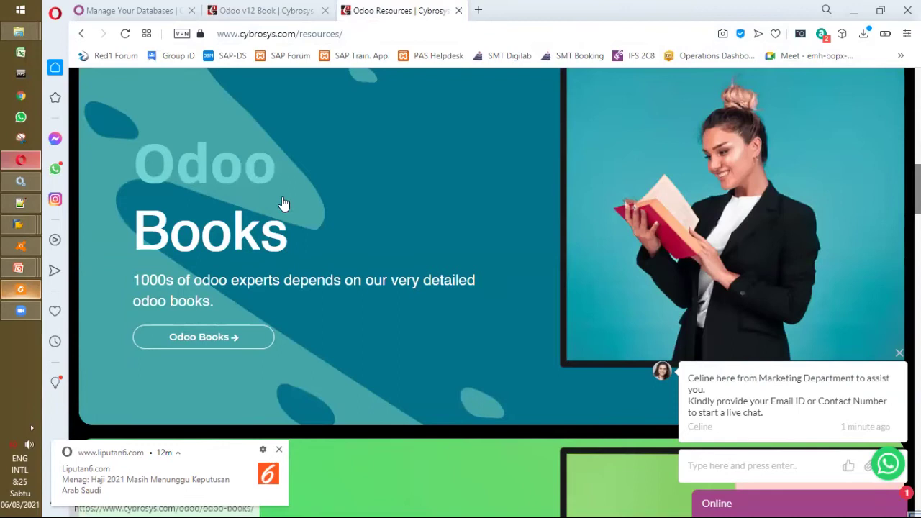
{"action": "key", "text": "ctrl+shift+Tab"}
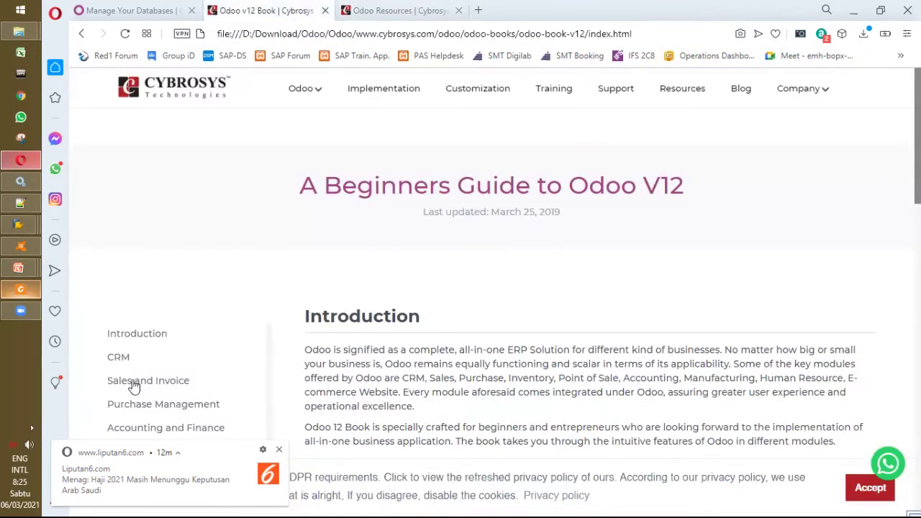
{"action": "left_click", "coordinate": [279, 450]}
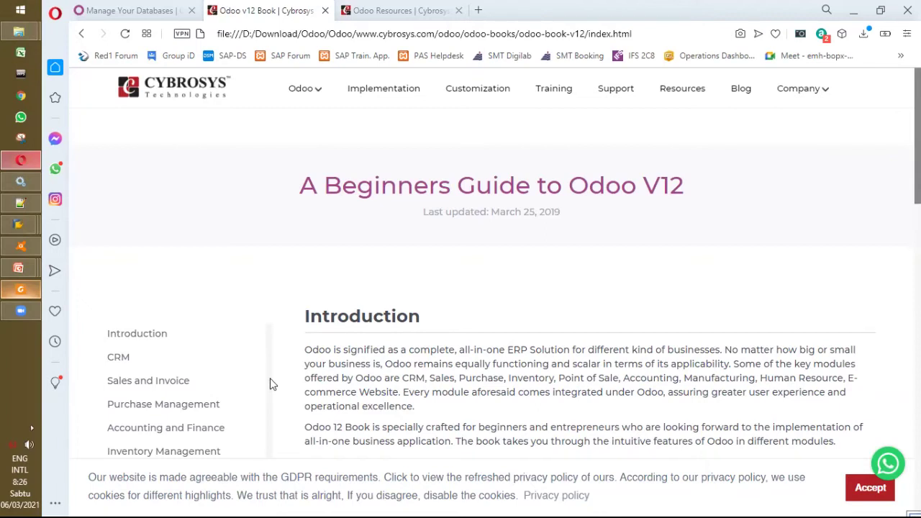
Open the Accounting and Finance chapter of the offline Odoo v12 book.
{"action": "scroll", "coordinate": [308, 330], "scroll_direction": "down", "scroll_amount": 2}
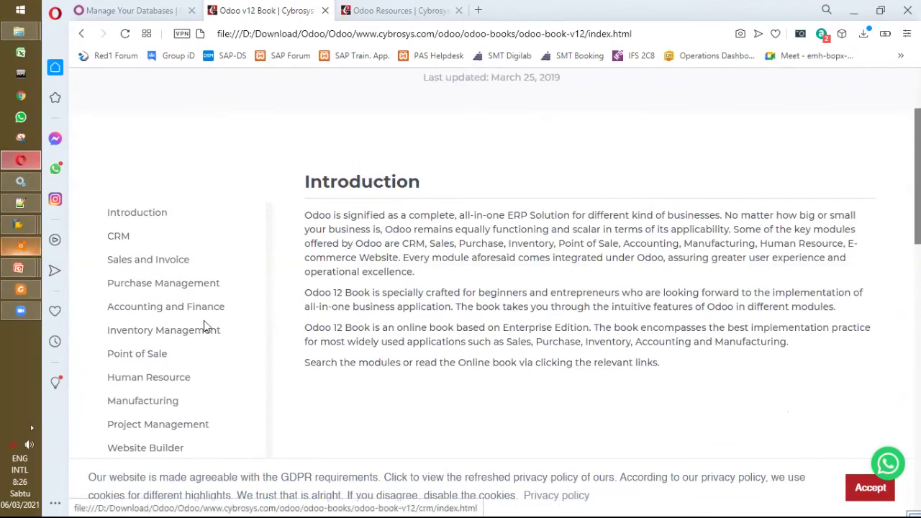
{"action": "scroll", "coordinate": [203, 325], "scroll_direction": "down", "scroll_amount": 1}
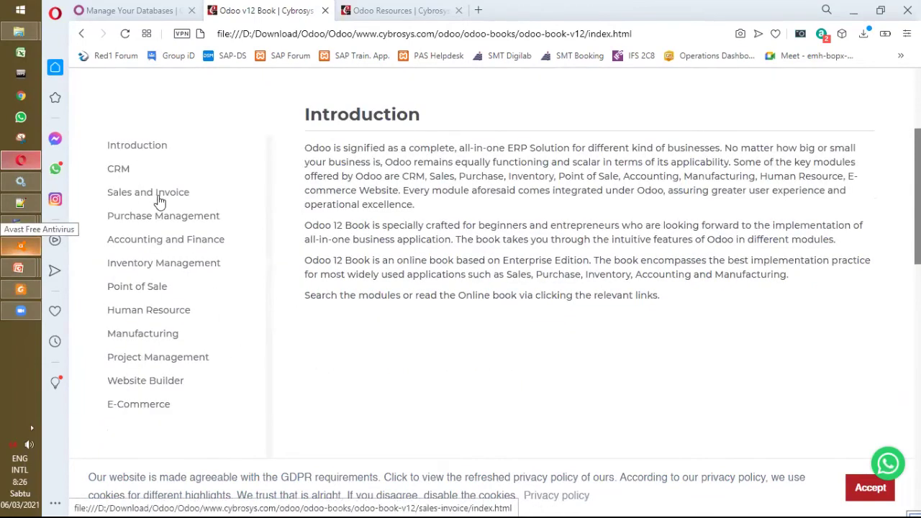
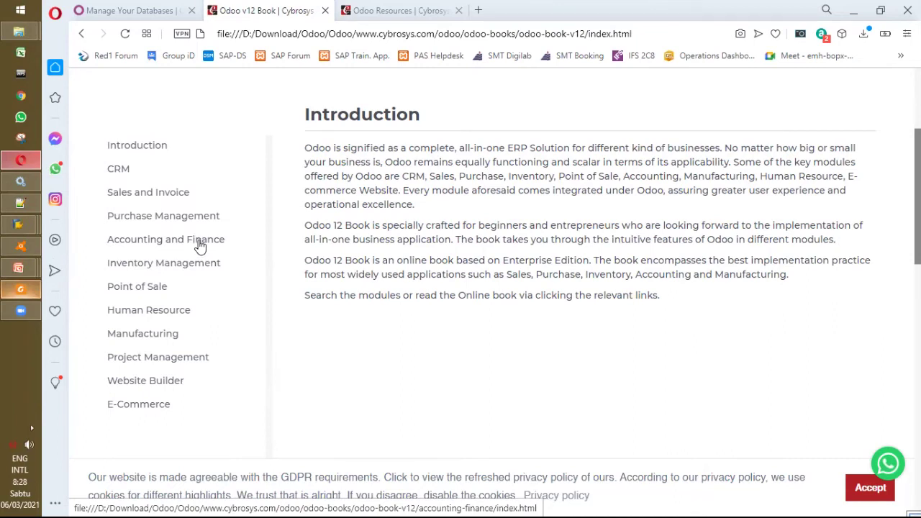
{"action": "left_click", "coordinate": [200, 246]}
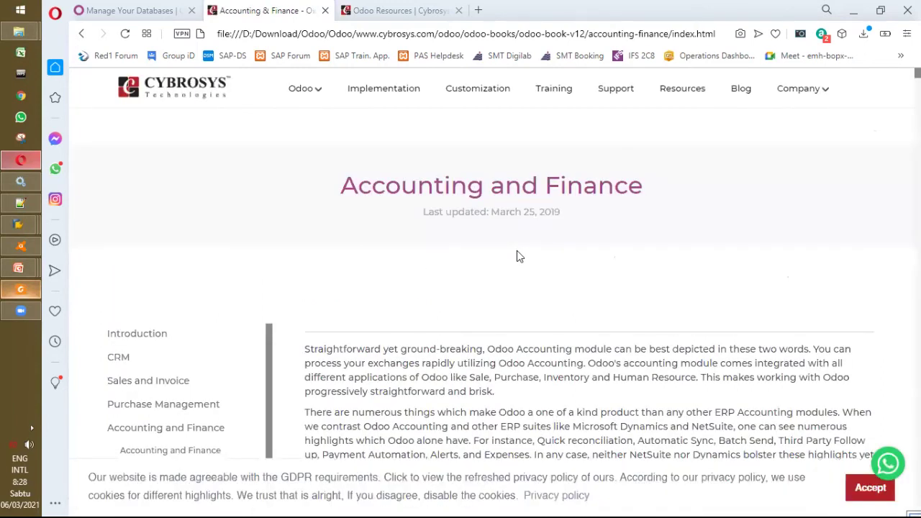
Look through the Accounting and Finance topics and open Configuring Company Data.
{"action": "scroll", "coordinate": [520, 257], "scroll_direction": "down", "scroll_amount": 3}
{"action": "scroll", "coordinate": [222, 267], "scroll_direction": "down", "scroll_amount": 2}
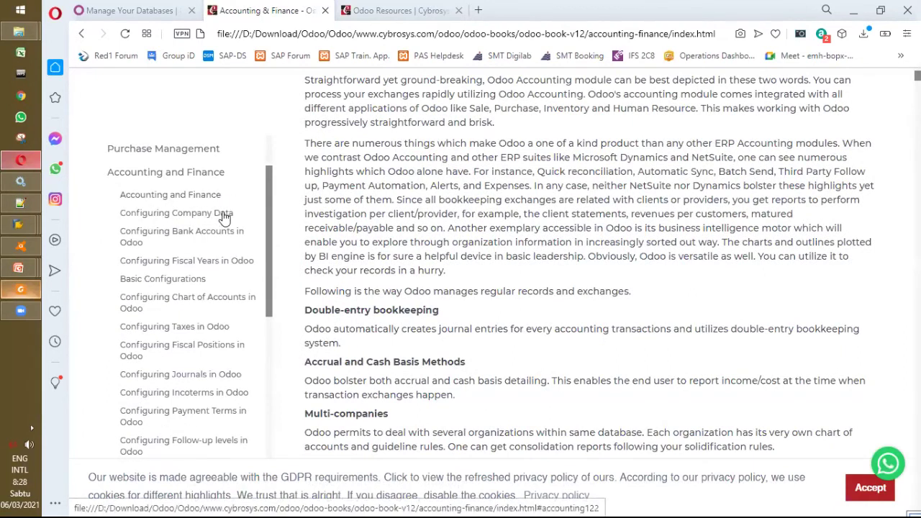
{"action": "scroll", "coordinate": [179, 263], "scroll_direction": "down", "scroll_amount": 4}
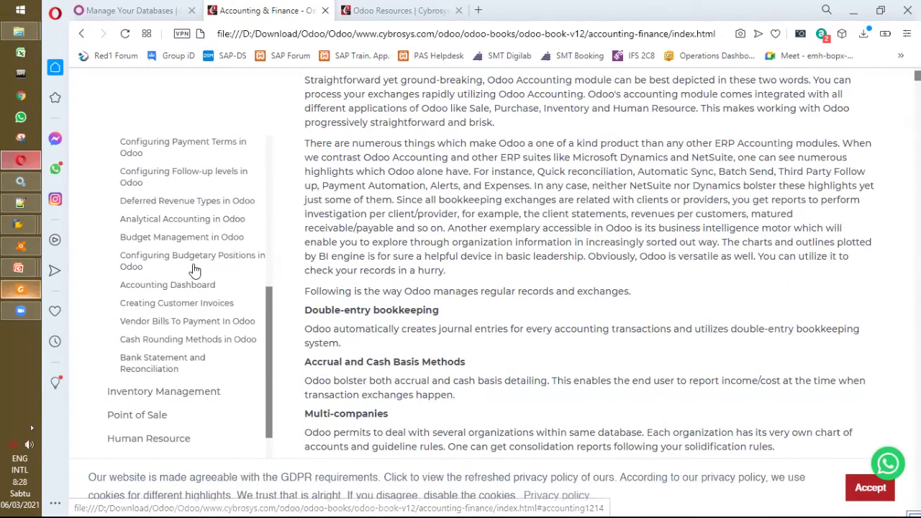
{"action": "scroll", "coordinate": [196, 312], "scroll_direction": "up", "scroll_amount": 3}
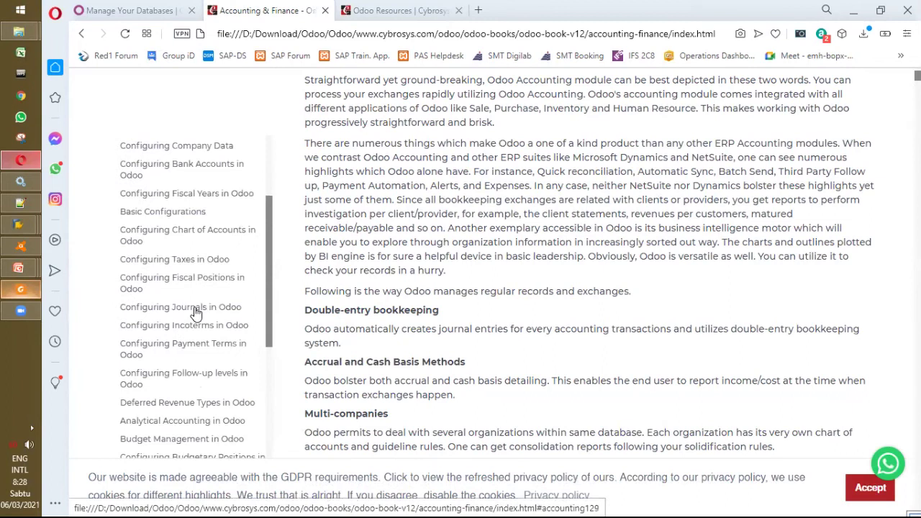
{"action": "scroll", "coordinate": [218, 234], "scroll_direction": "up", "scroll_amount": 2}
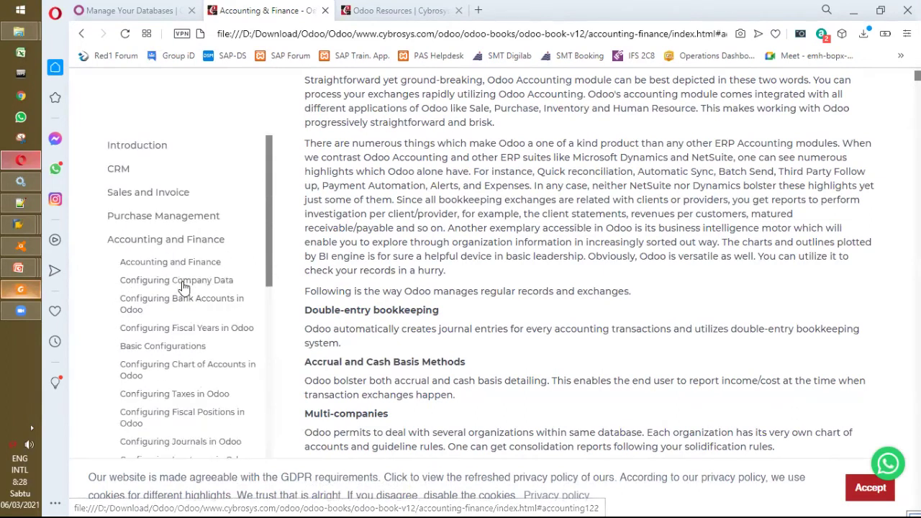
{"action": "left_click", "coordinate": [184, 286]}
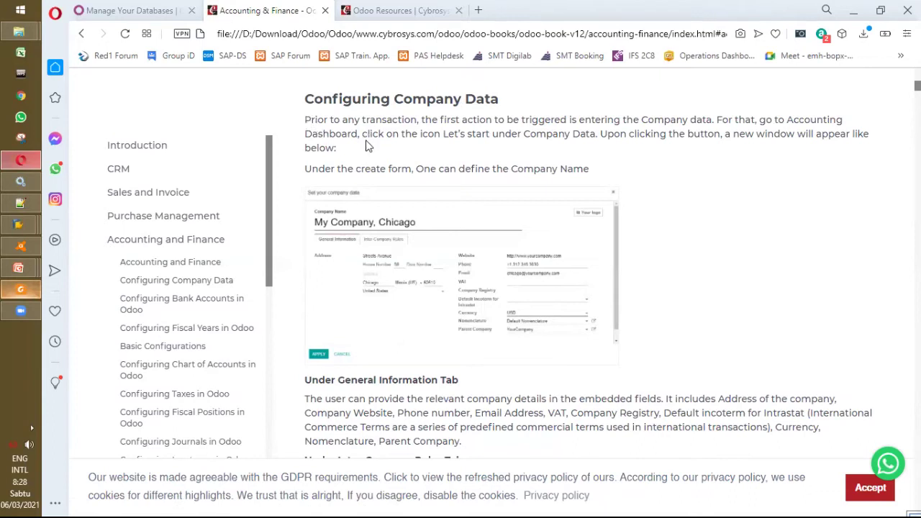
Read the opening paragraph of Configuring Company Data and enlarge the "Set your company data" form image.
{"action": "left_click_drag", "start_coordinate": [305, 123], "coordinate": [353, 154]}
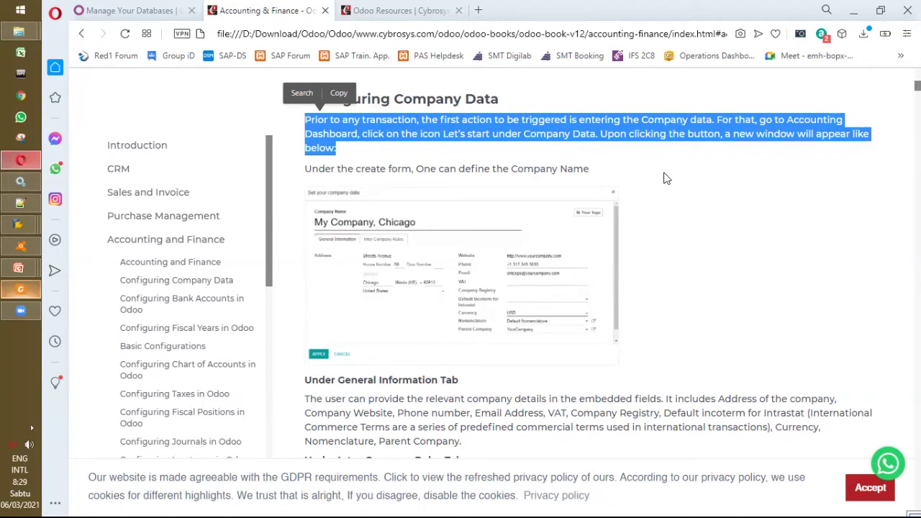
{"action": "left_click", "coordinate": [692, 195]}
{"action": "scroll", "coordinate": [468, 230], "scroll_direction": "down", "scroll_amount": 1}
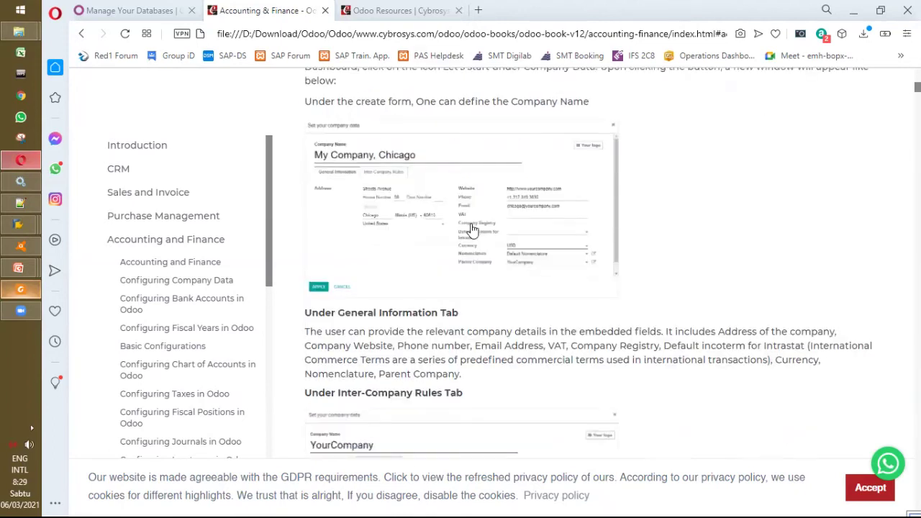
{"action": "left_click", "coordinate": [469, 221]}
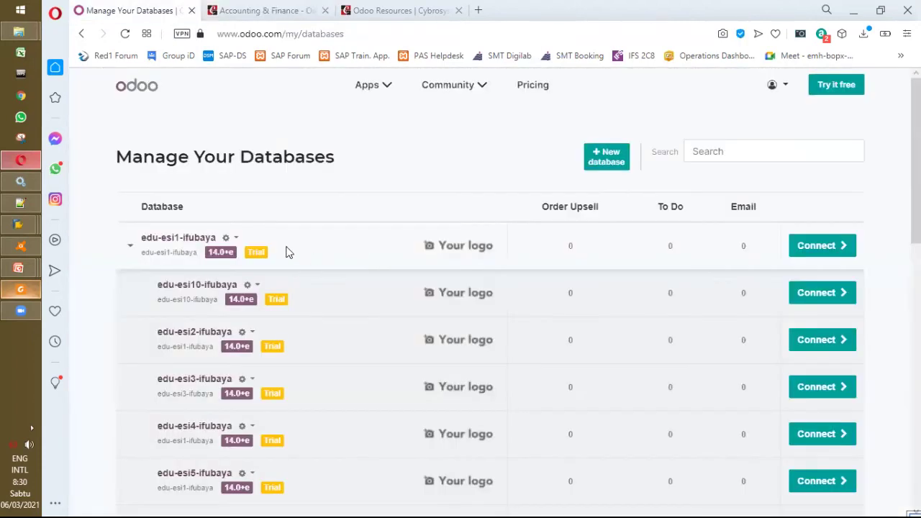
Find the edu-trial-ifubaya database in the Odoo database list, connect to it, and log in with the prefilled credentials.
{"action": "scroll", "coordinate": [202, 250], "scroll_direction": "down", "scroll_amount": 1}
{"action": "scroll", "coordinate": [203, 249], "scroll_direction": "down", "scroll_amount": 6}
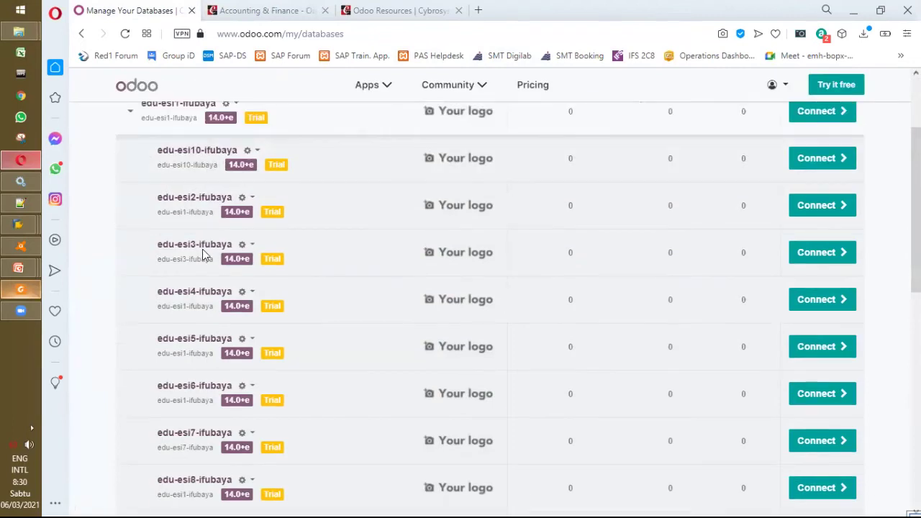
{"action": "scroll", "coordinate": [203, 256], "scroll_direction": "up", "scroll_amount": 2}
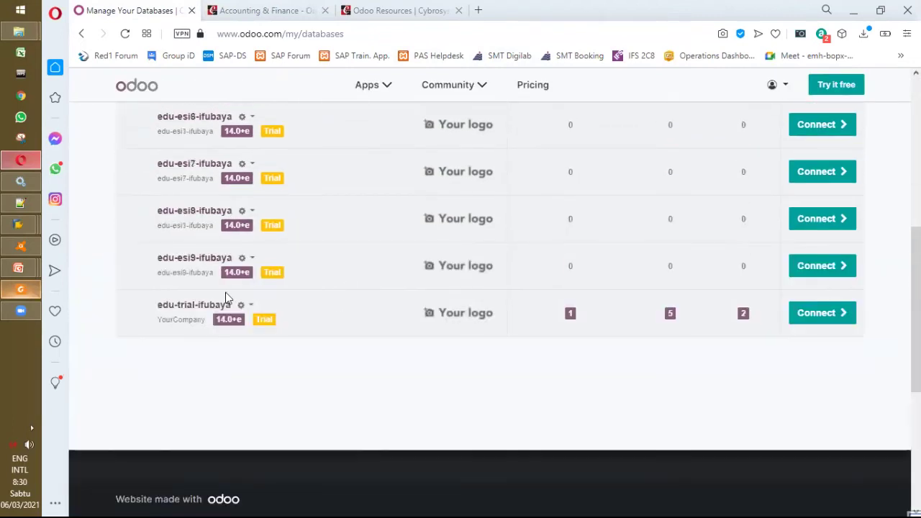
{"action": "left_click", "coordinate": [812, 316]}
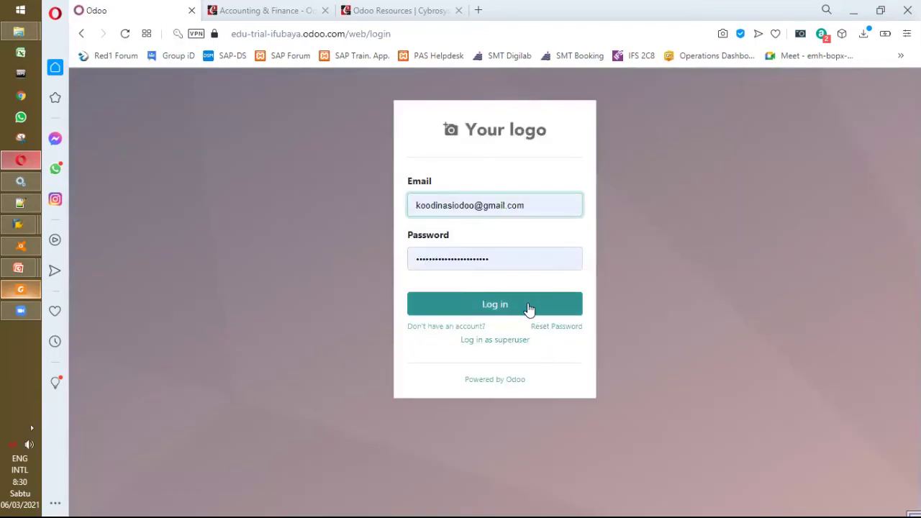
{"action": "left_click", "coordinate": [528, 308]}
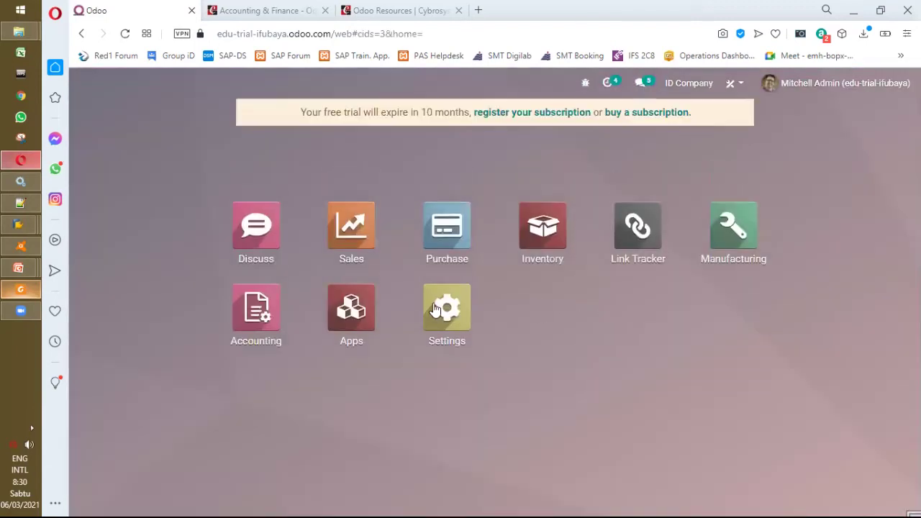
Open the Accounting dashboard and recheck the guide's company data instructions, closing its enlarged image before returning to the dashboard.
{"action": "left_click", "coordinate": [255, 309]}
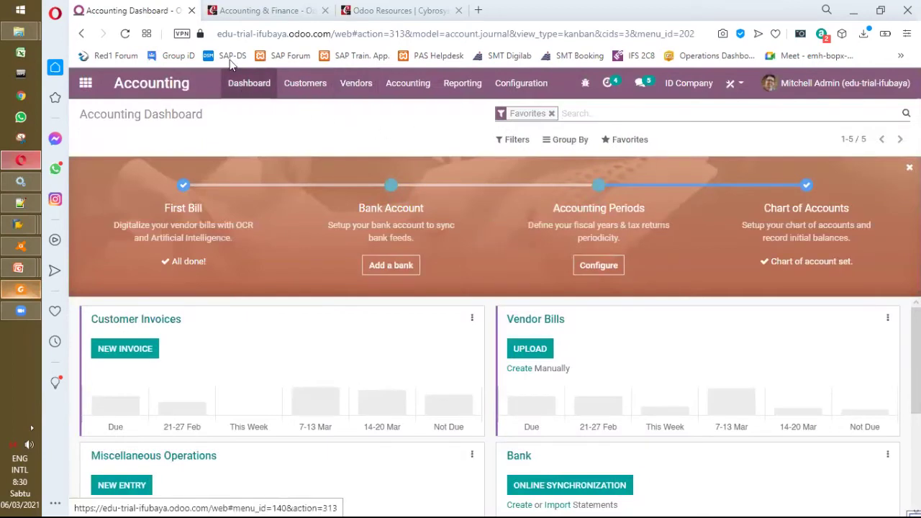
{"action": "left_click", "coordinate": [248, 85]}
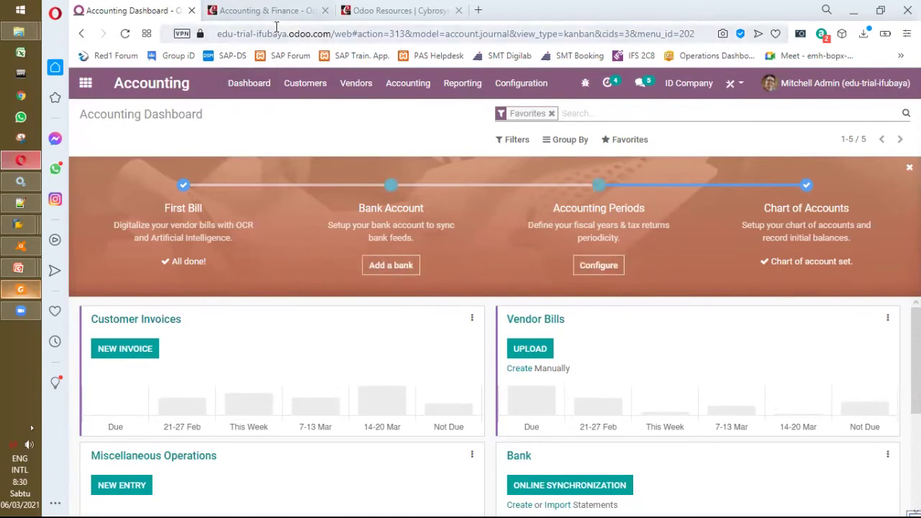
{"action": "key", "text": "ctrl+Tab"}
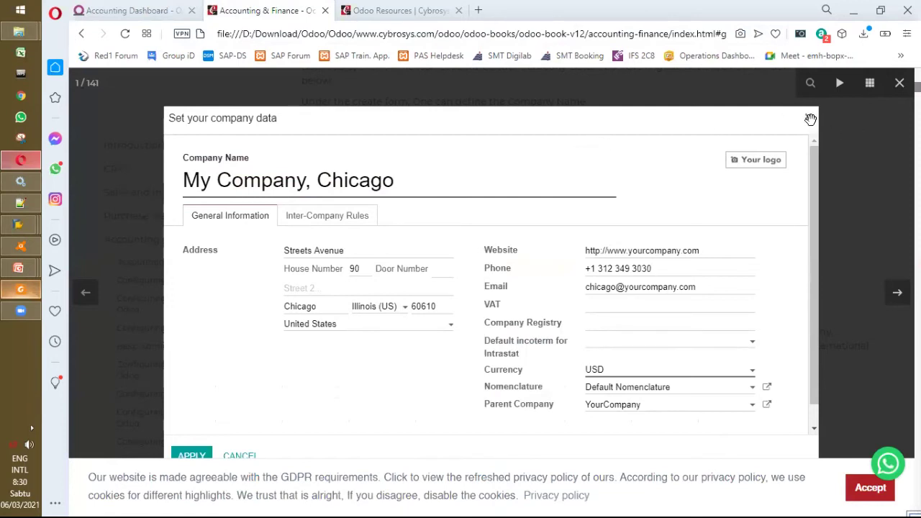
{"action": "left_click", "coordinate": [810, 119]}
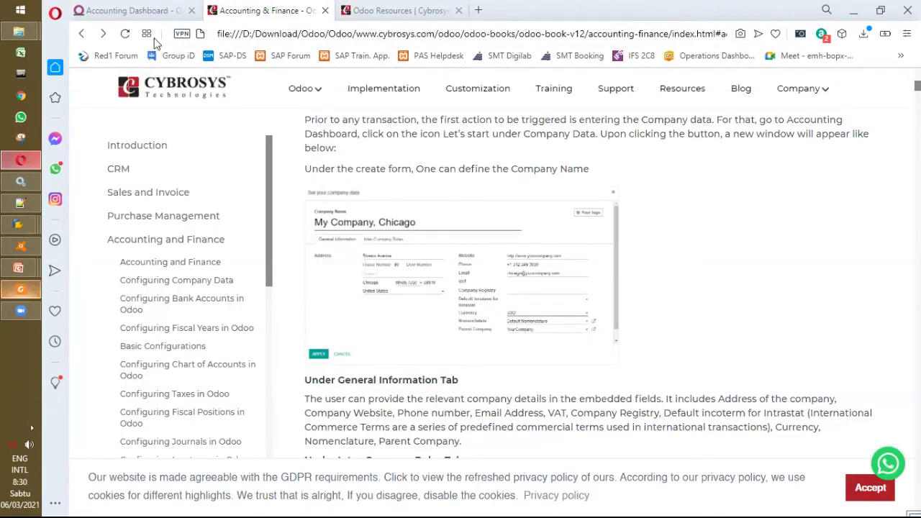
{"action": "left_click", "coordinate": [133, 10]}
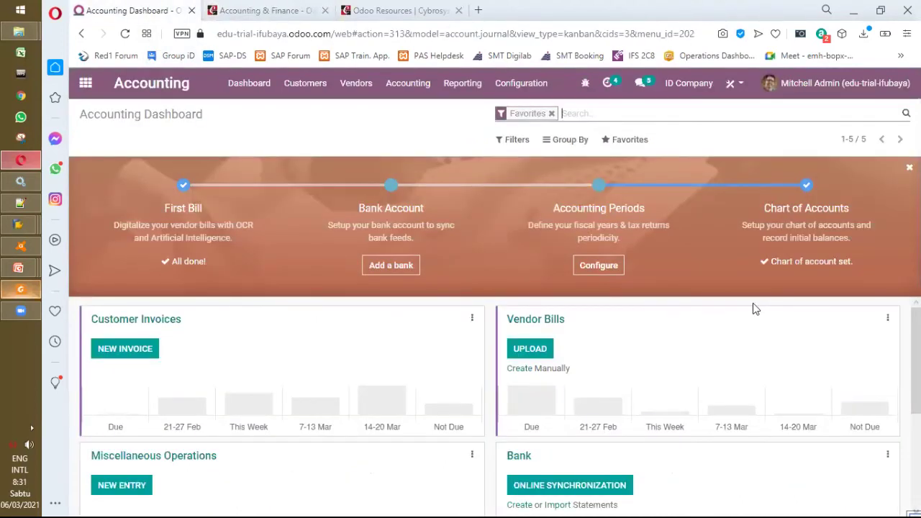
Search the Accounting dashboard for the text "let" and look over its cards for the guide's company data option.
{"action": "key", "text": "ctrl+f"}
{"action": "type", "text": "let"}
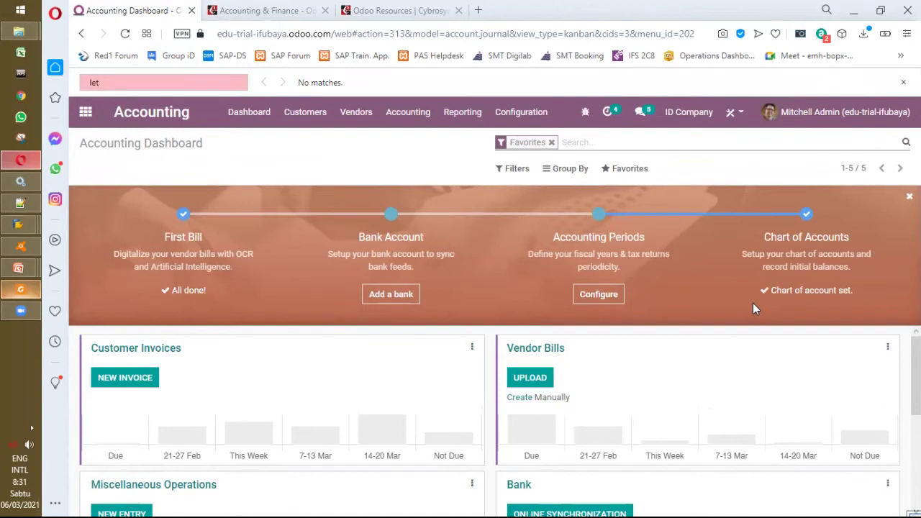
{"action": "key", "text": "Escape"}
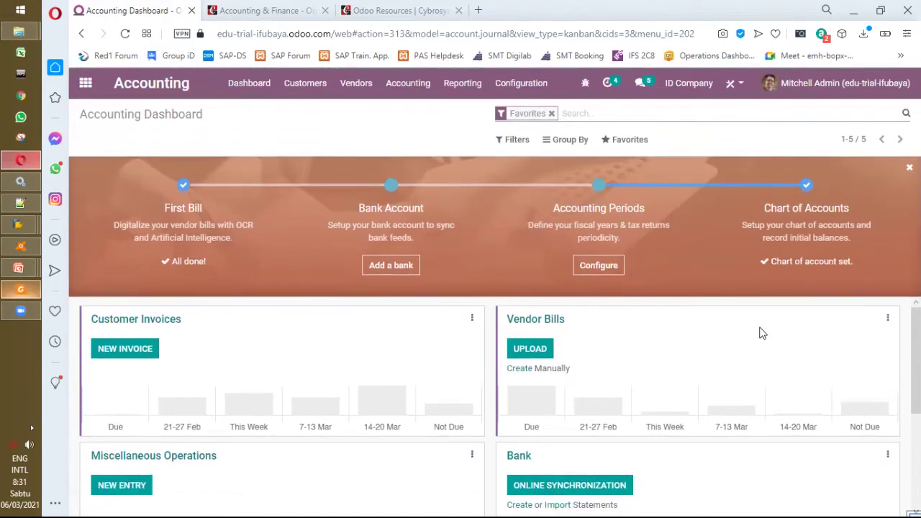
{"action": "scroll", "coordinate": [762, 333], "scroll_direction": "down", "scroll_amount": 3}
{"action": "scroll", "coordinate": [762, 333], "scroll_direction": "up", "scroll_amount": 3}
Open the Accounting configuration settings and search them for "compa".
{"action": "left_click", "coordinate": [521, 85]}
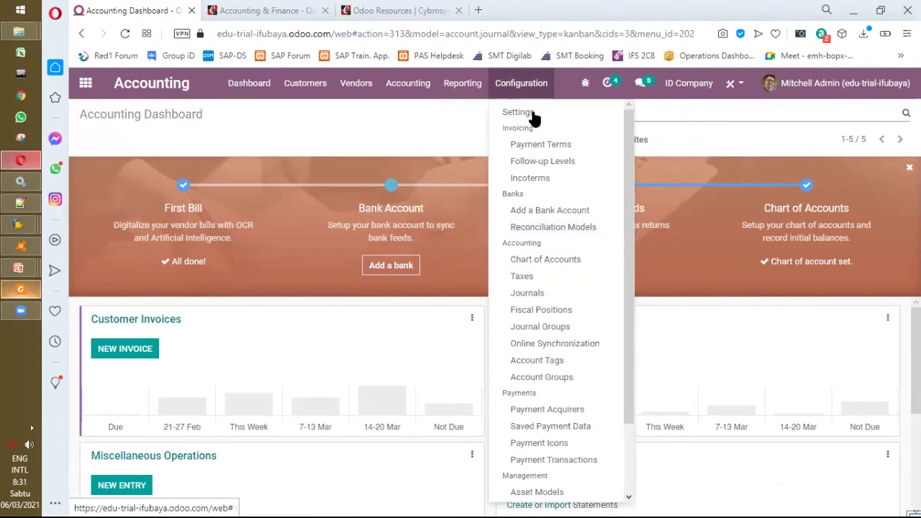
{"action": "left_click", "coordinate": [533, 117]}
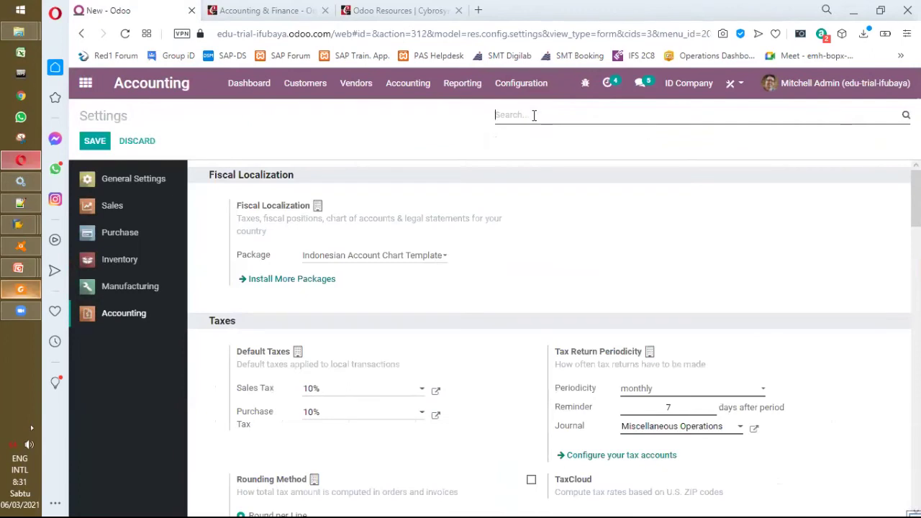
{"action": "type", "text": "compa"}
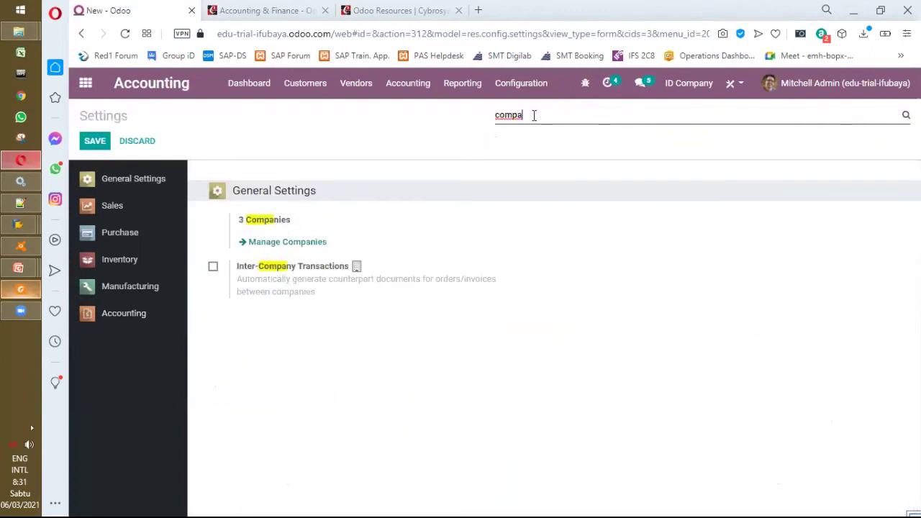
Open the list of companies from the settings and bring up the ID Company record for editing.
{"action": "left_click", "coordinate": [301, 244]}
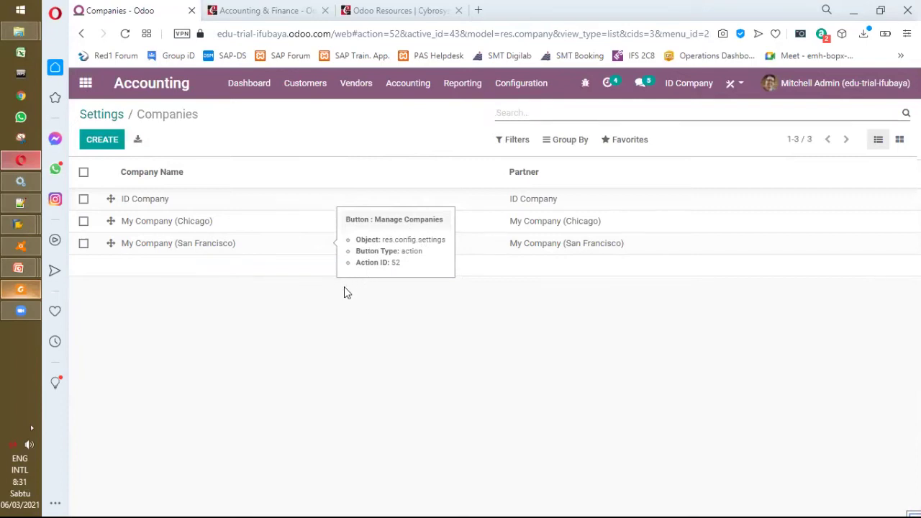
{"action": "left_click", "coordinate": [157, 203]}
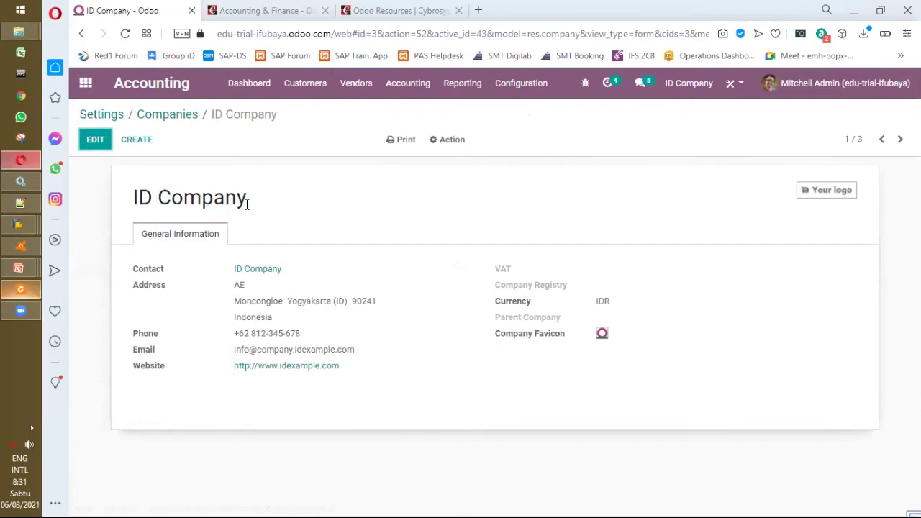
{"action": "left_click", "coordinate": [108, 143]}
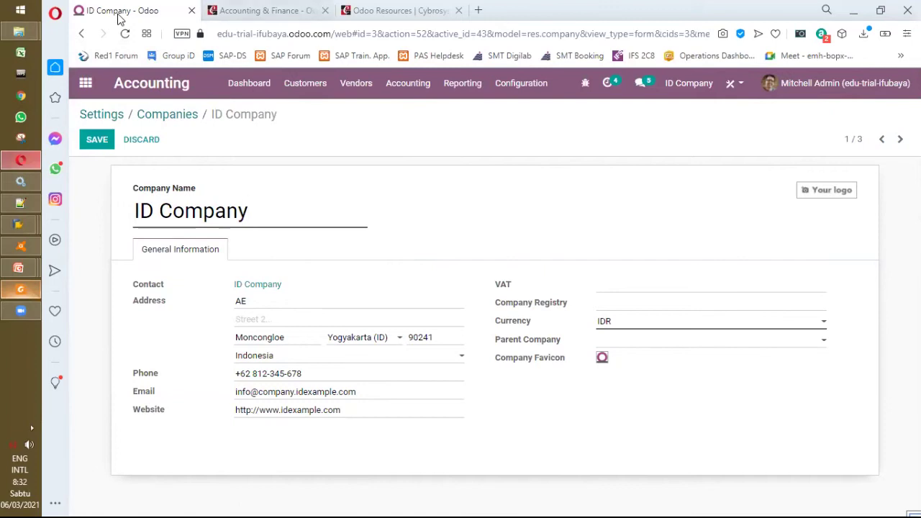
Read the guide's General Information and Inter-Company Rules sections, highlighting the term "Inter-Company" in the heading.
{"action": "key", "text": "ctrl+Tab"}
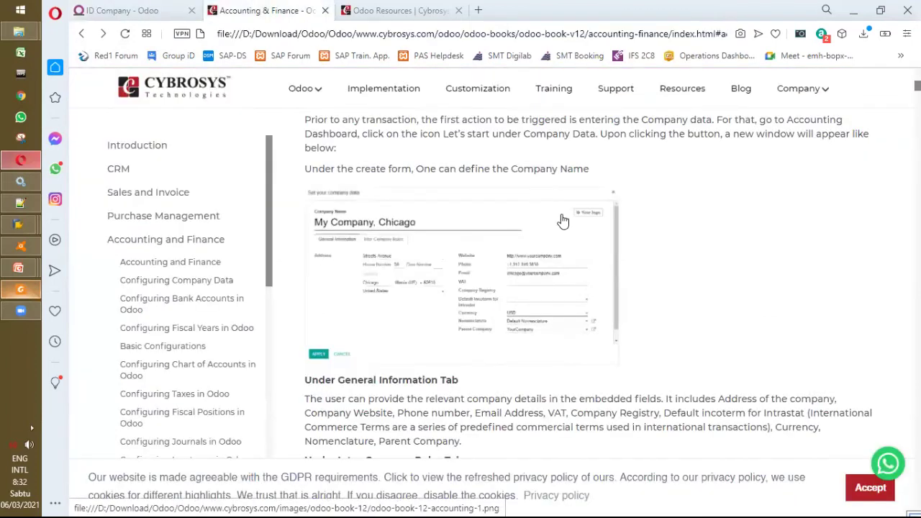
{"action": "scroll", "coordinate": [557, 216], "scroll_direction": "down", "scroll_amount": 3}
{"action": "scroll", "coordinate": [627, 252], "scroll_direction": "down", "scroll_amount": 3}
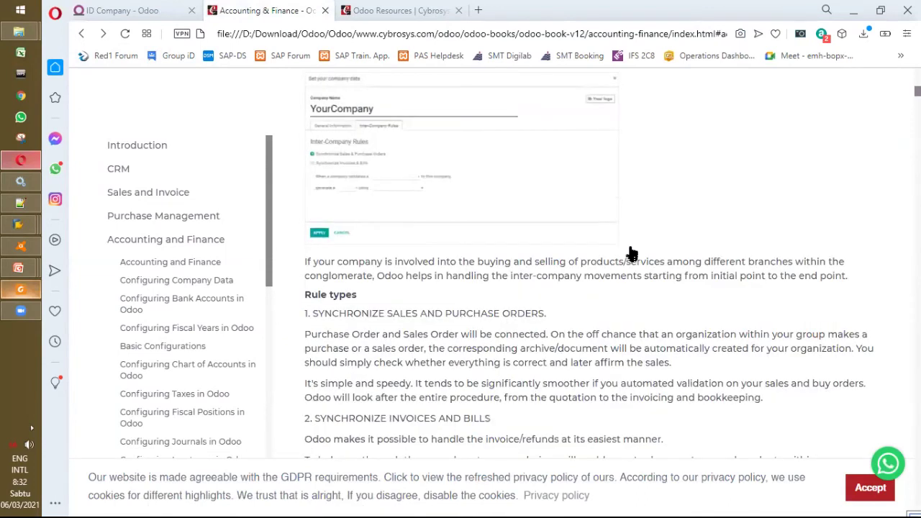
{"action": "scroll", "coordinate": [630, 252], "scroll_direction": "up", "scroll_amount": 4}
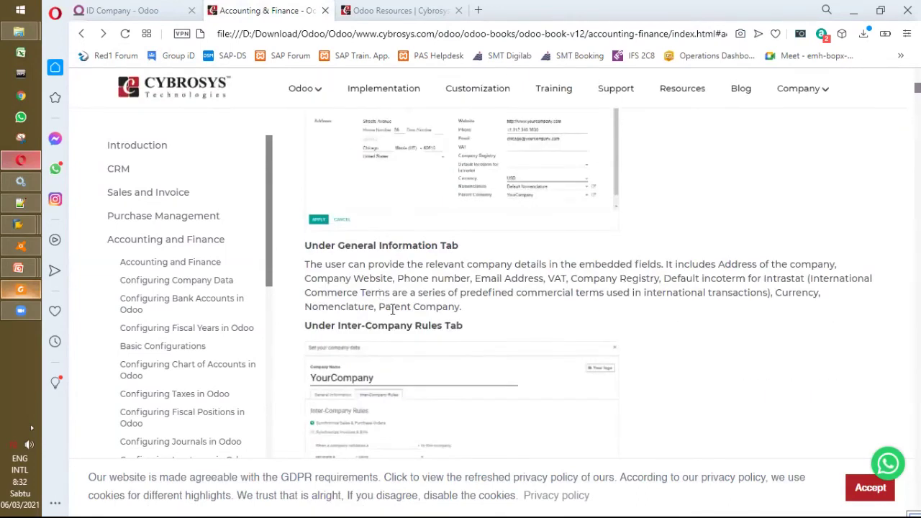
{"action": "left_click_drag", "start_coordinate": [412, 325], "coordinate": [336, 325]}
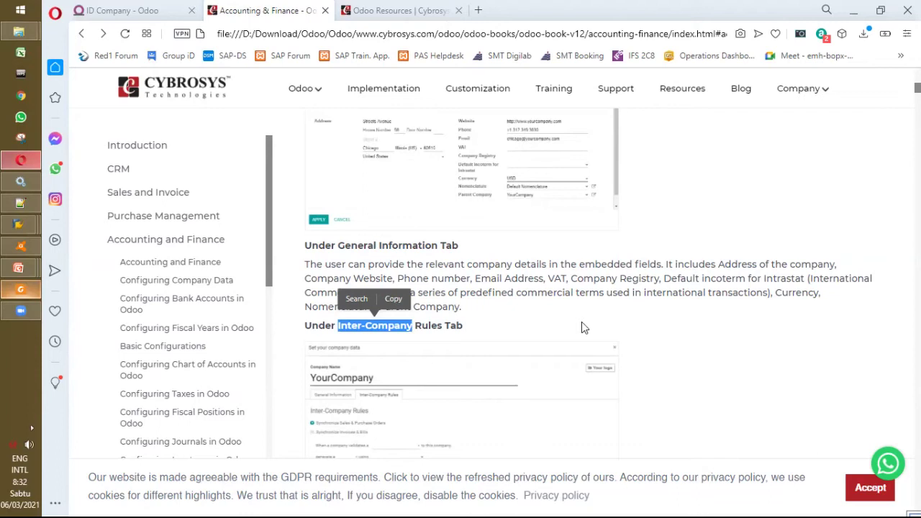
{"action": "left_click", "coordinate": [529, 331]}
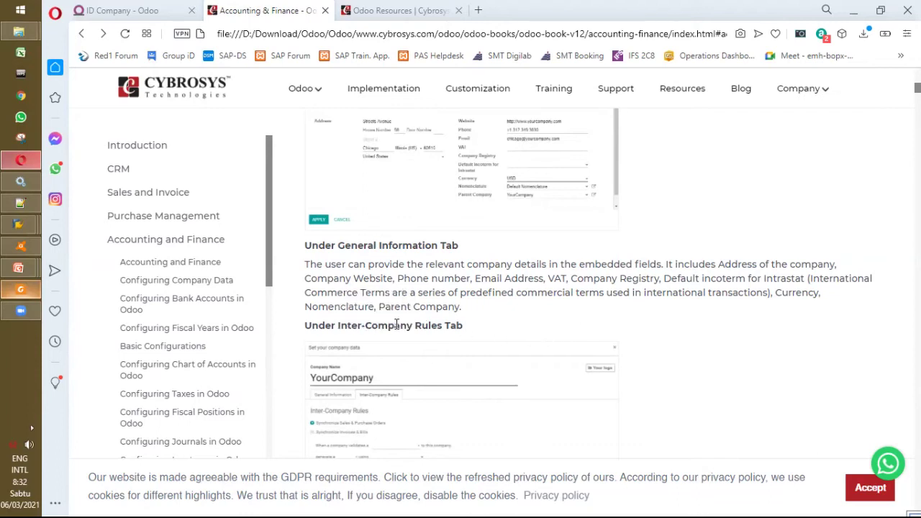
{"action": "left_click_drag", "start_coordinate": [336, 325], "coordinate": [411, 326]}
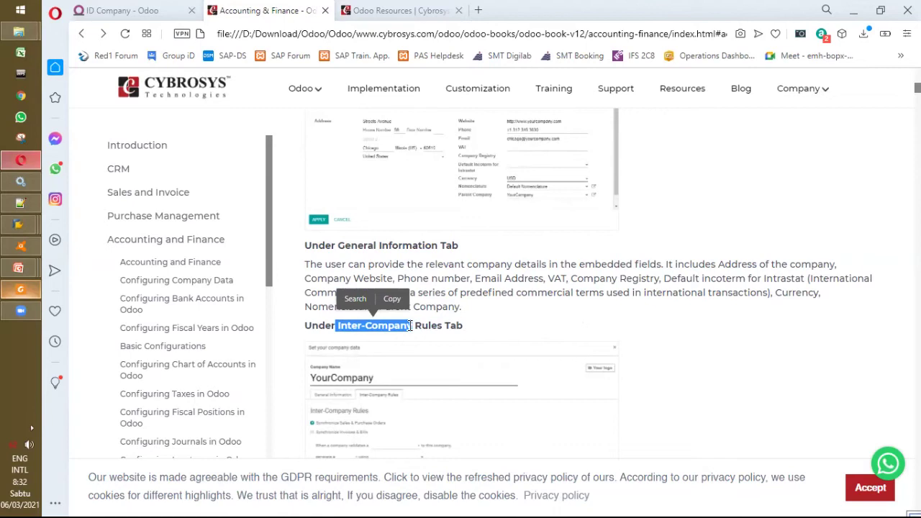
Discard the ID Company edit, return to the settings and search them for "inter".
{"action": "left_click", "coordinate": [165, 10]}
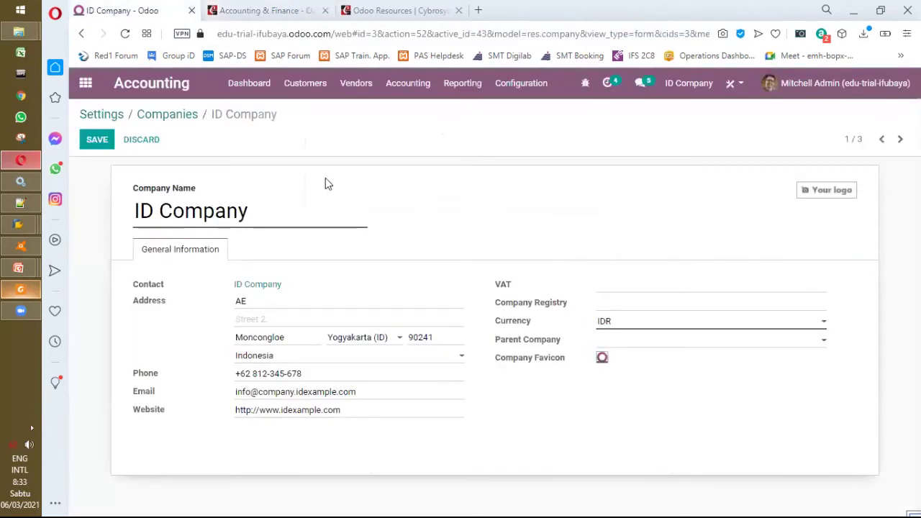
{"action": "left_click", "coordinate": [141, 143]}
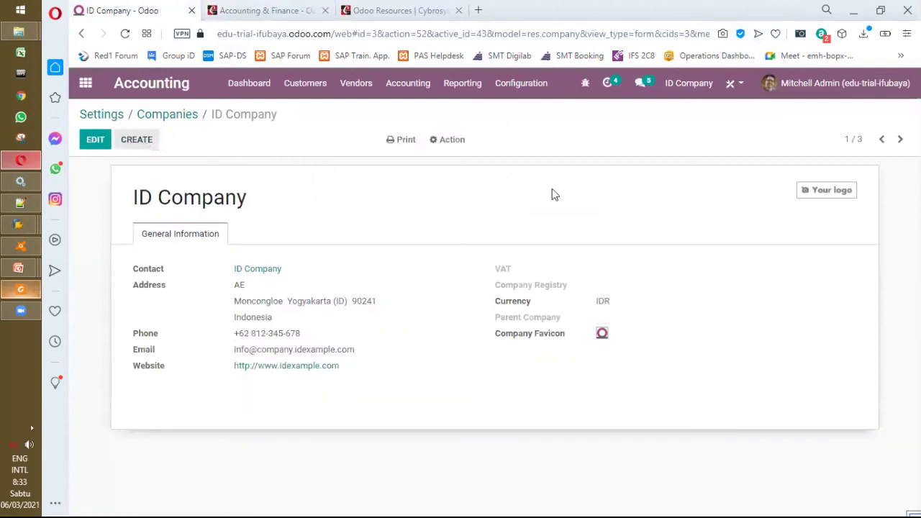
{"action": "left_click", "coordinate": [110, 121]}
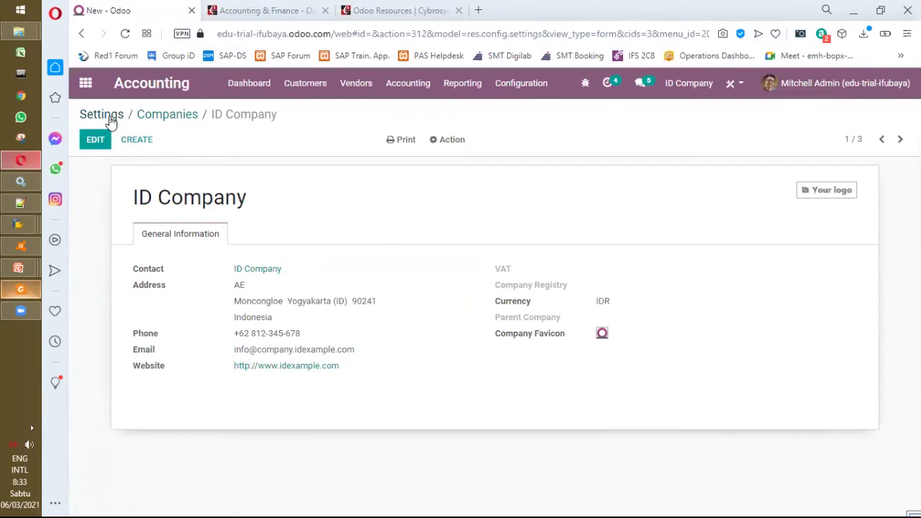
{"action": "left_click_drag", "start_coordinate": [537, 117], "coordinate": [468, 123]}
{"action": "key", "text": "BackSpace"}
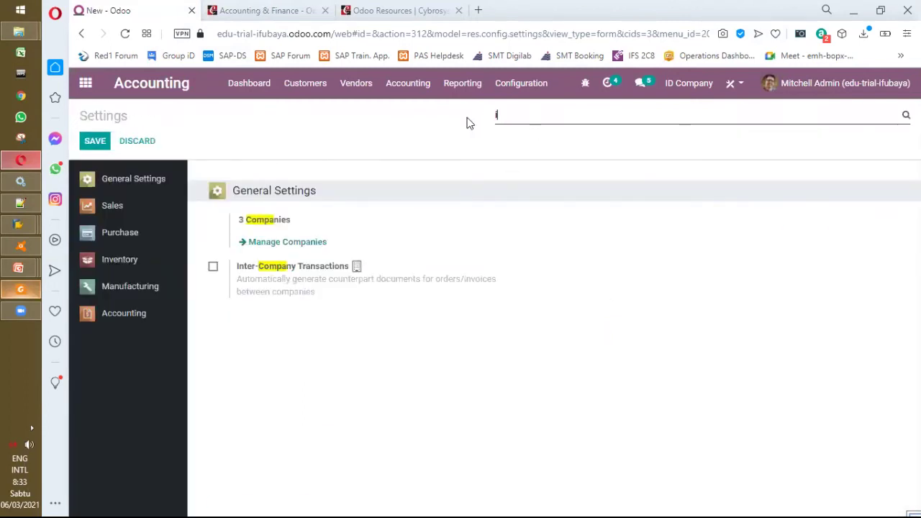
{"action": "type", "text": "inter"}
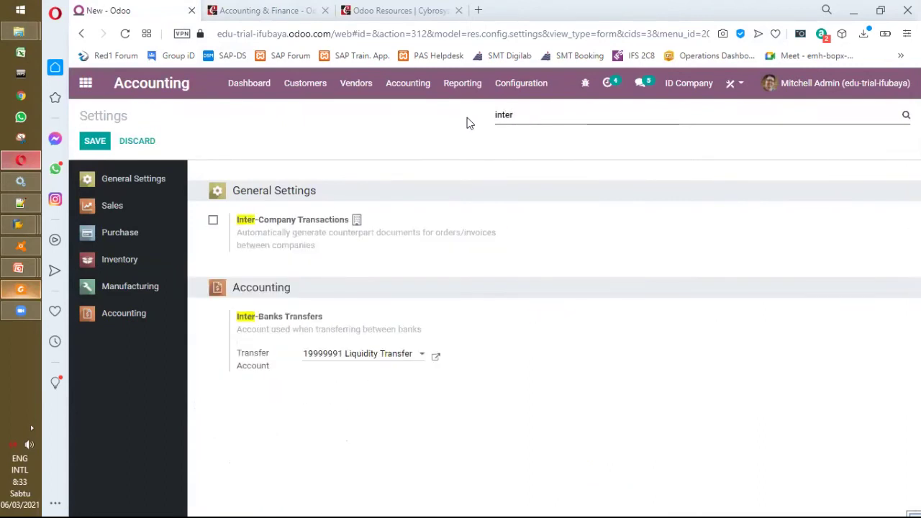
Try enabling the Inter-Company Transactions option in General Settings and discard the unsaved change.
{"action": "left_click", "coordinate": [213, 224]}
{"action": "left_click", "coordinate": [214, 224]}
{"action": "left_click", "coordinate": [214, 225]}
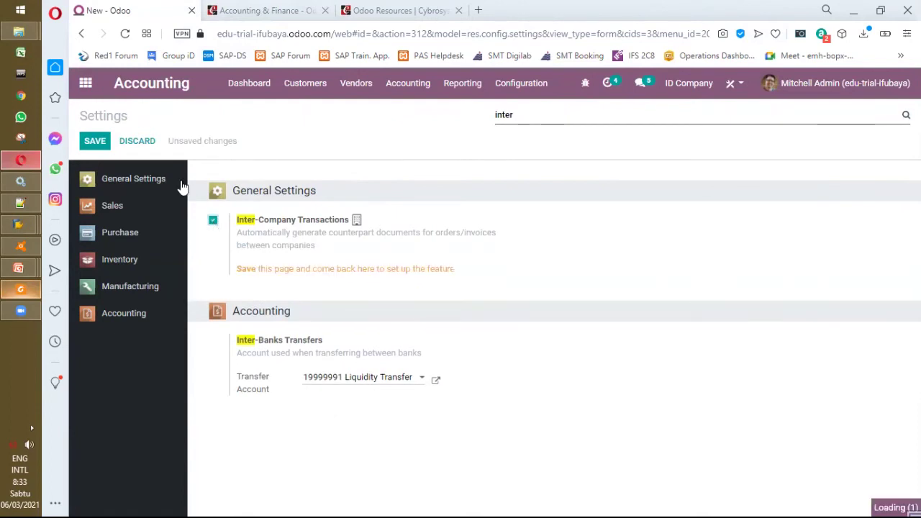
{"action": "left_click", "coordinate": [214, 224]}
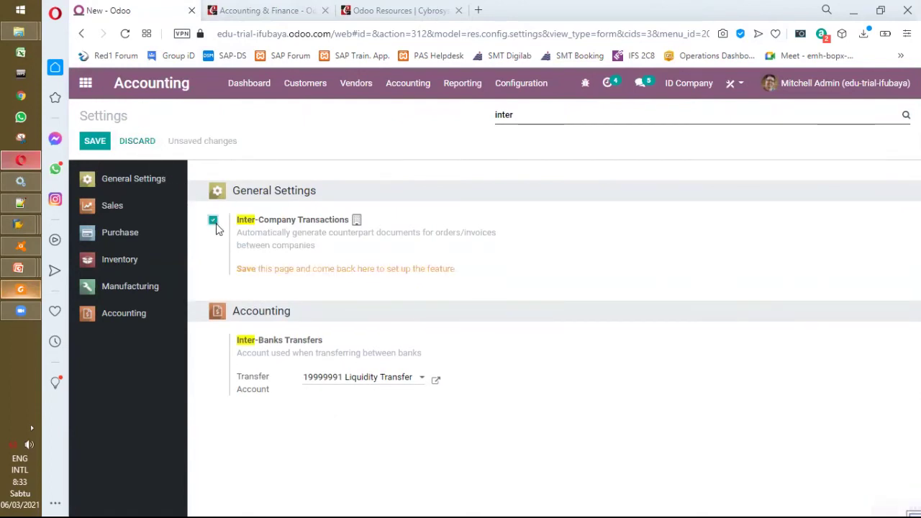
{"action": "left_click", "coordinate": [146, 152]}
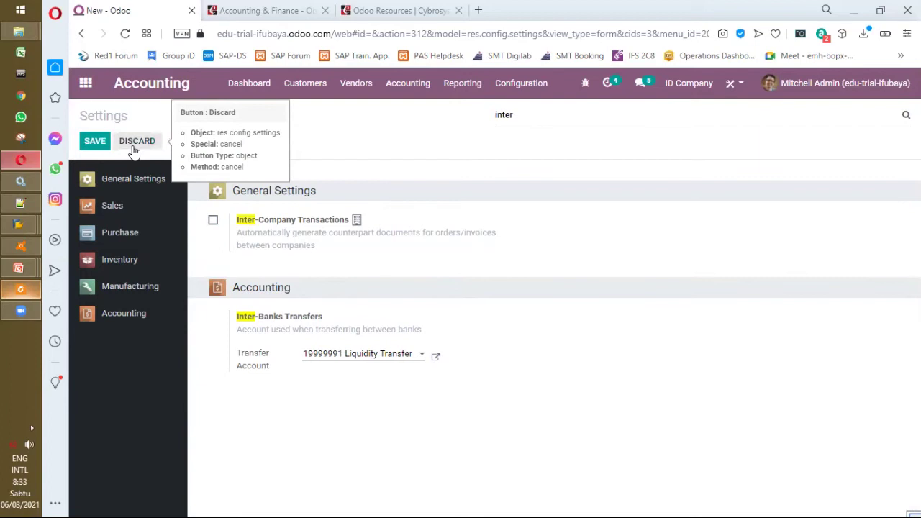
{"action": "left_click", "coordinate": [134, 150]}
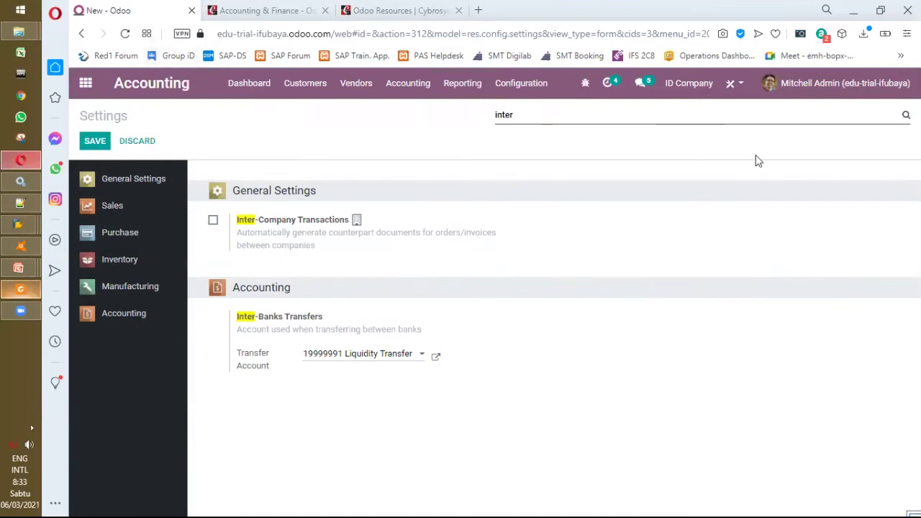
Examine the guide's enlarged Inter-Company Rules image for its synchronization options, closing it when done.
{"action": "key", "text": "ctrl+Tab"}
{"action": "scroll", "coordinate": [518, 251], "scroll_direction": "down", "scroll_amount": 2}
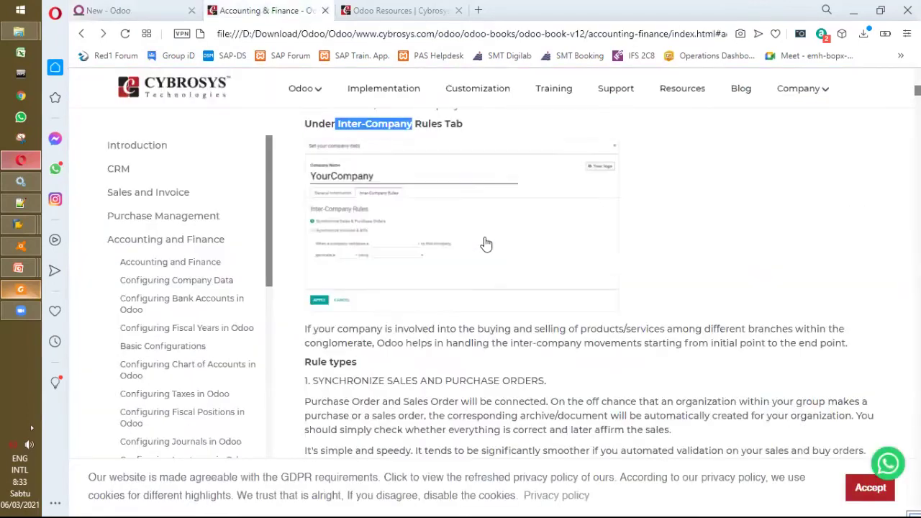
{"action": "left_click", "coordinate": [483, 235]}
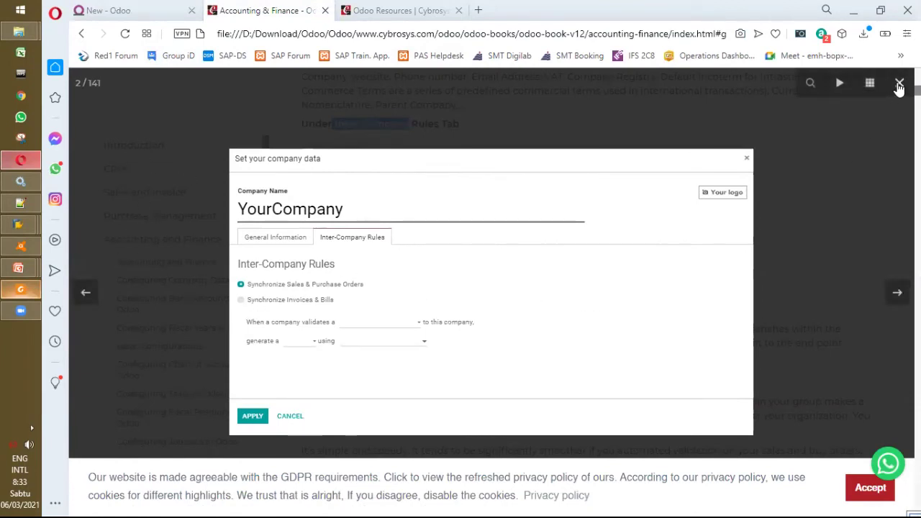
{"action": "left_click", "coordinate": [821, 151]}
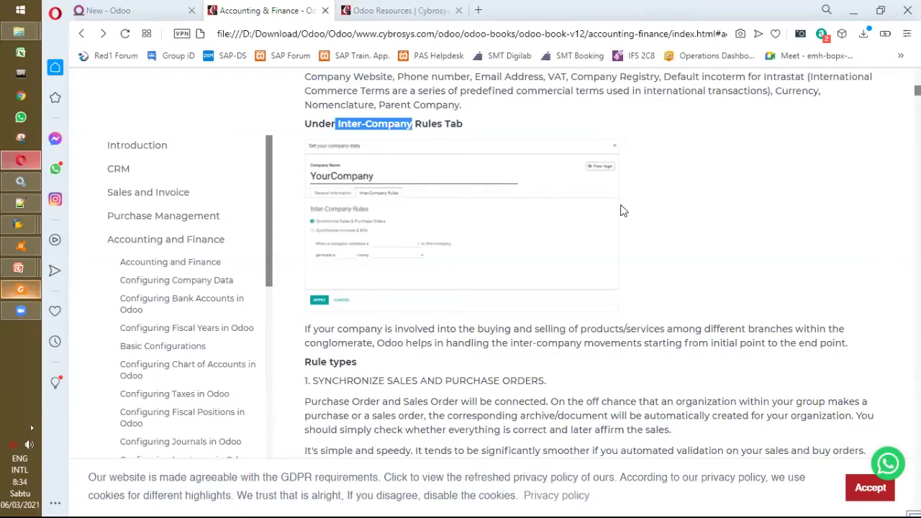
{"action": "left_click", "coordinate": [423, 138]}
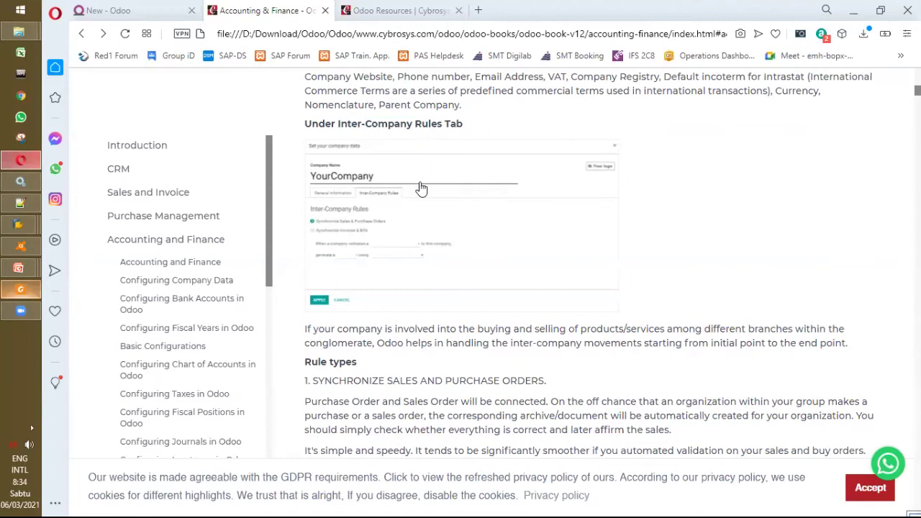
{"action": "left_click", "coordinate": [337, 247]}
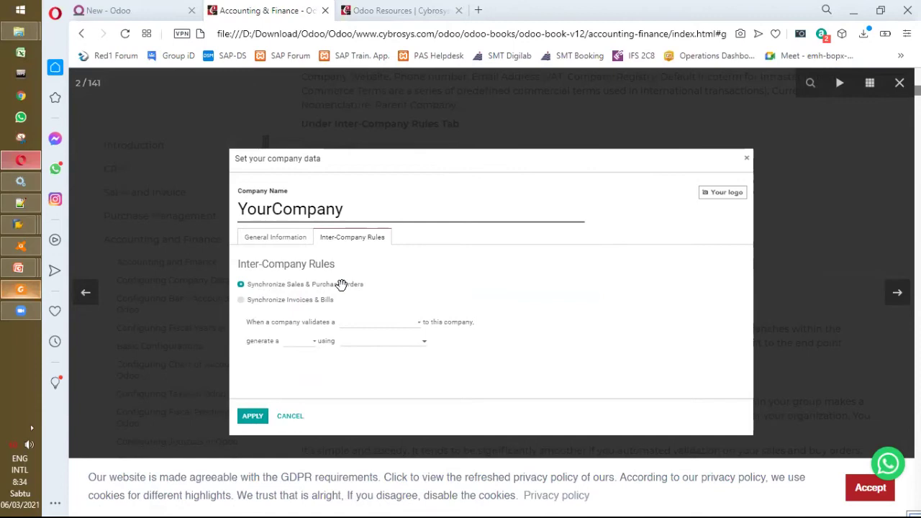
{"action": "left_click", "coordinate": [426, 274]}
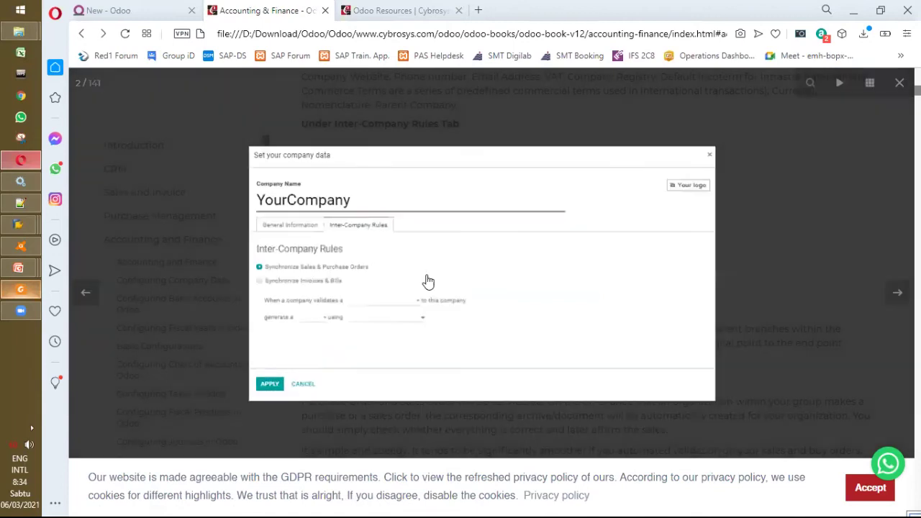
Go to the guide's "Configuring Bank Accounts in Odoo" section and highlight its heading.
{"action": "scroll", "coordinate": [428, 279], "scroll_direction": "down", "scroll_amount": 10}
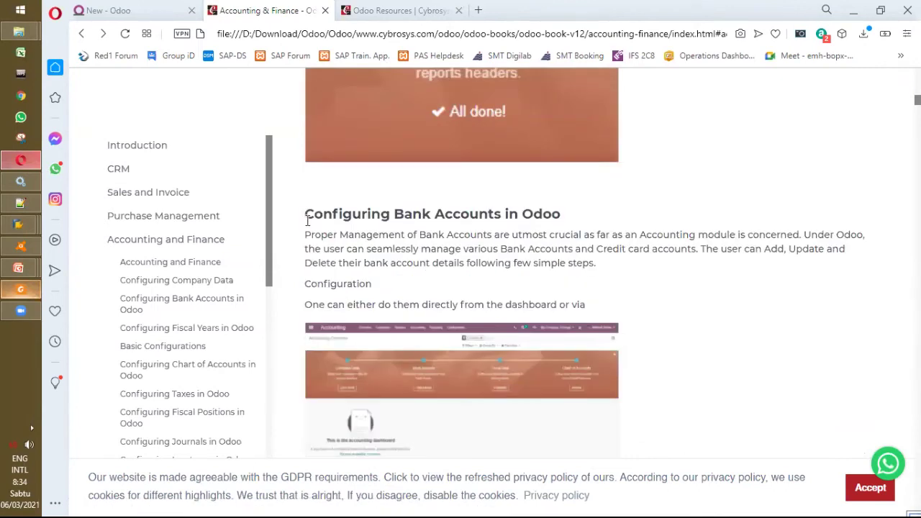
{"action": "left_click_drag", "start_coordinate": [305, 214], "coordinate": [570, 216]}
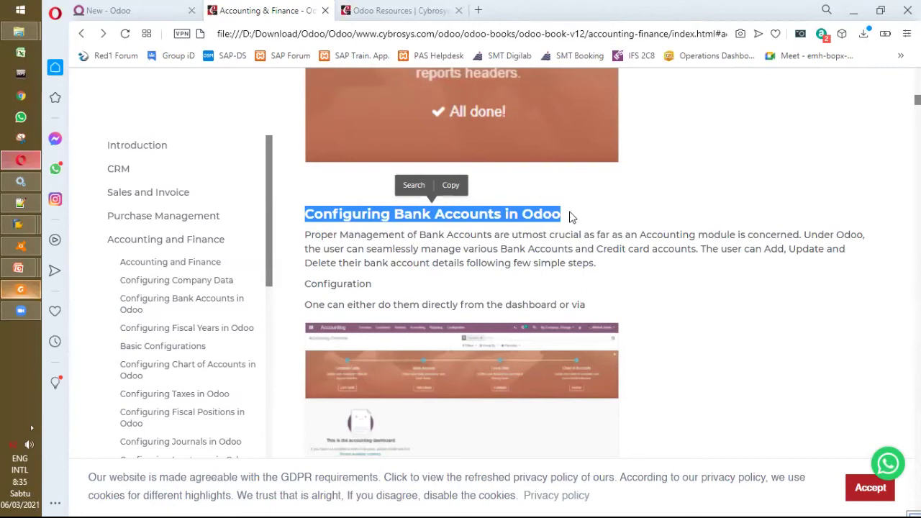
{"action": "left_click", "coordinate": [575, 225]}
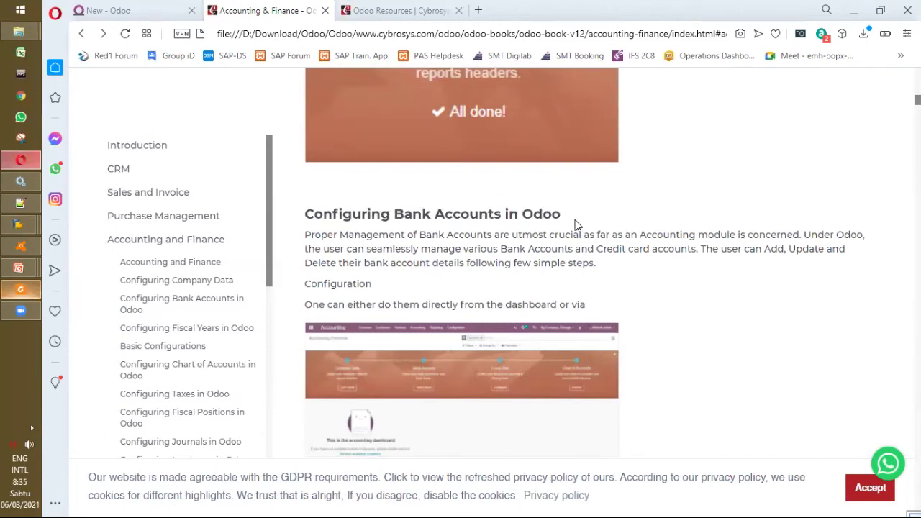
Skim the bank accounts instructions and highlight the guide's "Configuring Fiscal Years in Odoo" heading.
{"action": "scroll", "coordinate": [574, 225], "scroll_direction": "down", "scroll_amount": 8}
{"action": "scroll", "coordinate": [575, 225], "scroll_direction": "down", "scroll_amount": 10}
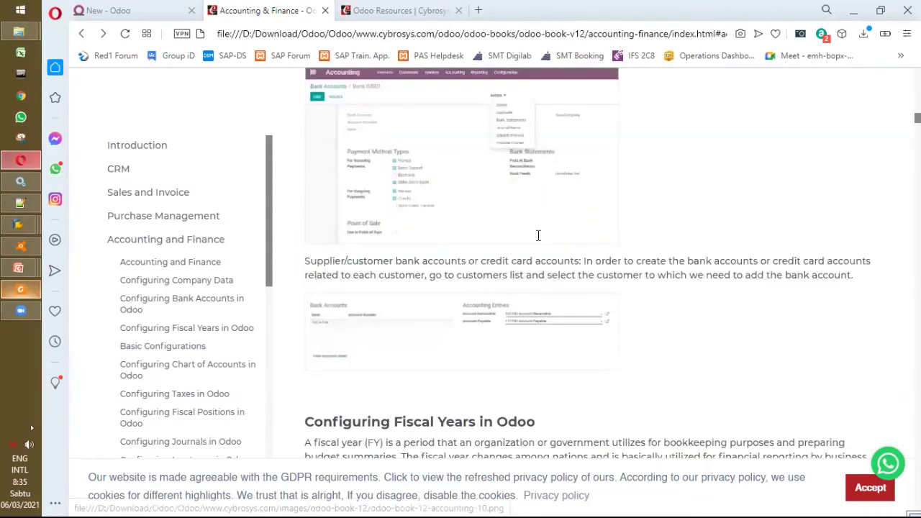
{"action": "scroll", "coordinate": [538, 236], "scroll_direction": "down", "scroll_amount": 3}
{"action": "left_click_drag", "start_coordinate": [550, 228], "coordinate": [306, 216]}
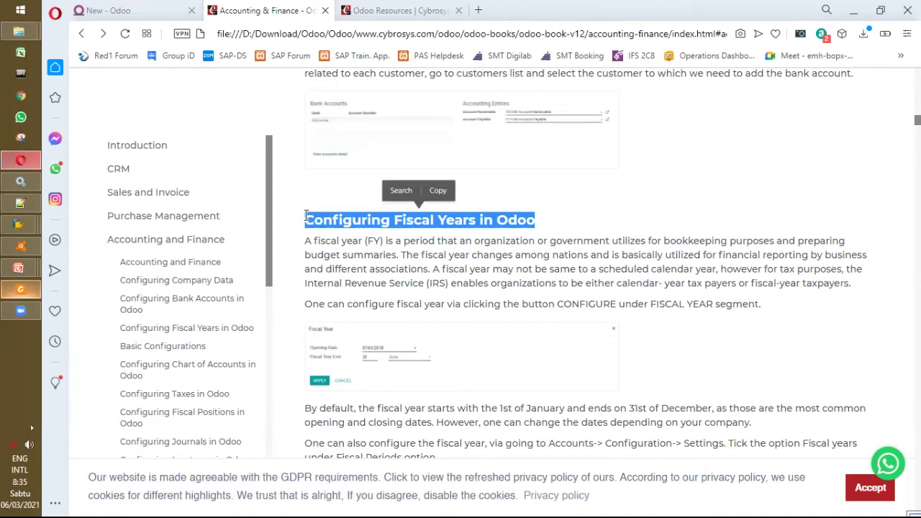
{"action": "left_click", "coordinate": [383, 239]}
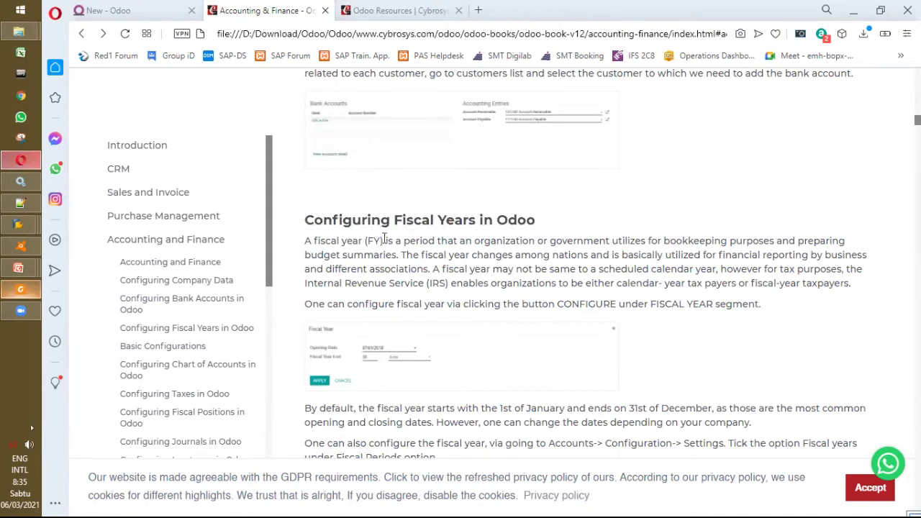
{"action": "left_click_drag", "start_coordinate": [541, 227], "coordinate": [306, 219]}
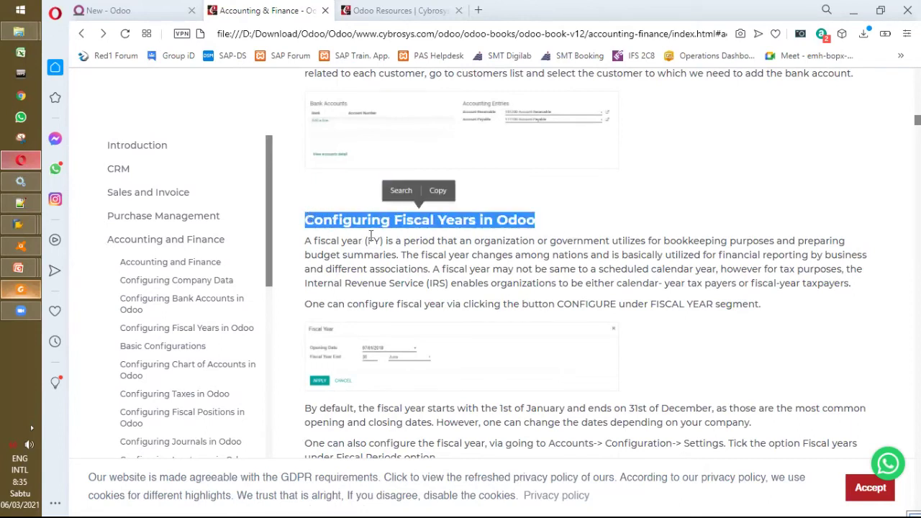
Return to the Odoo settings and search them for "fis" to find the fiscal year options.
{"action": "left_click", "coordinate": [156, 13]}
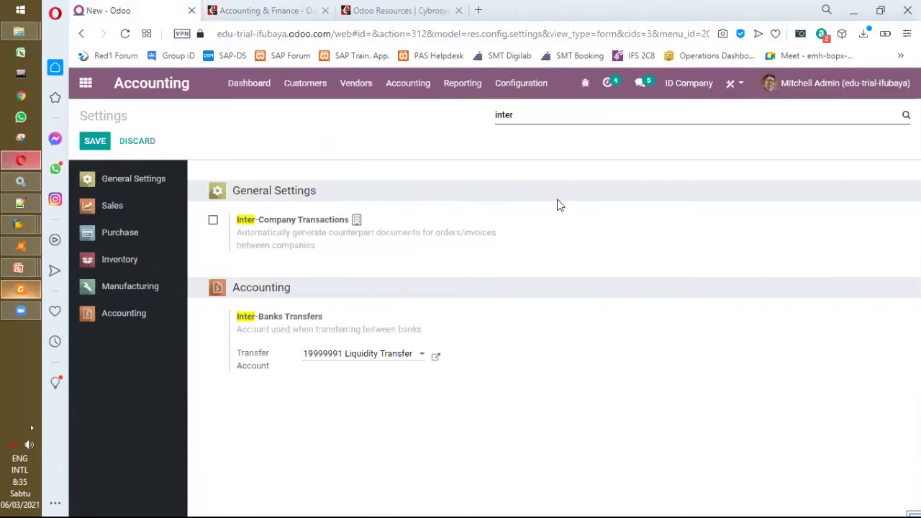
{"action": "left_click_drag", "start_coordinate": [553, 112], "coordinate": [403, 123]}
{"action": "type", "text": "fis"}
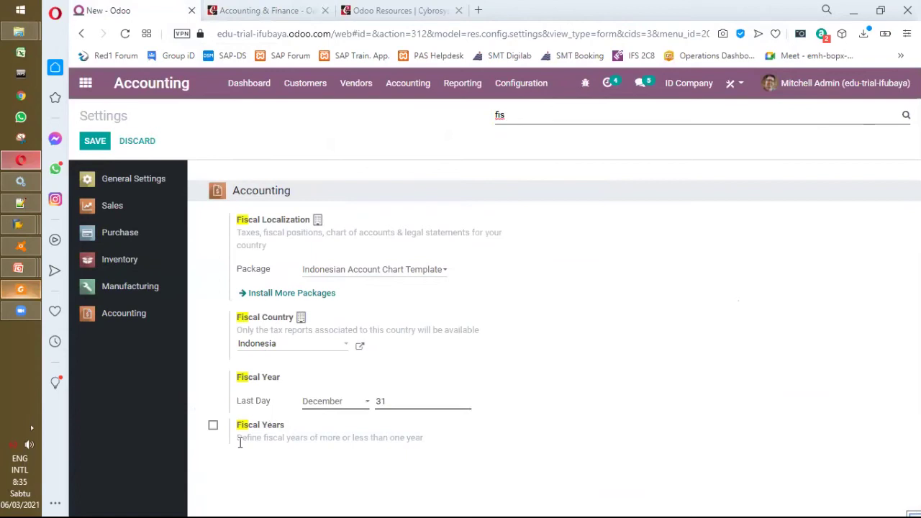
Return to the offline Odoo guide and skim its fiscal year and Basic Configurations content through to "Configuring Chart of Accounts in Odoo".
{"action": "left_click", "coordinate": [282, 10]}
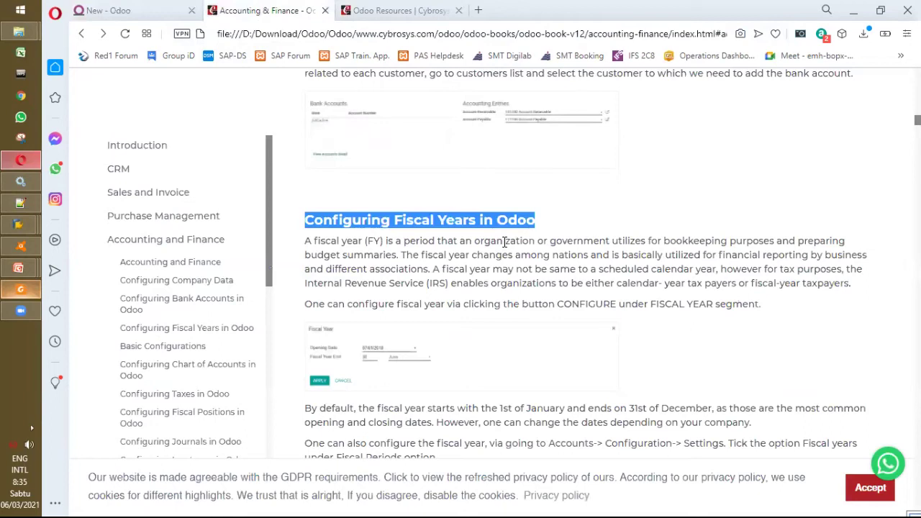
{"action": "scroll", "coordinate": [506, 247], "scroll_direction": "down", "scroll_amount": 10}
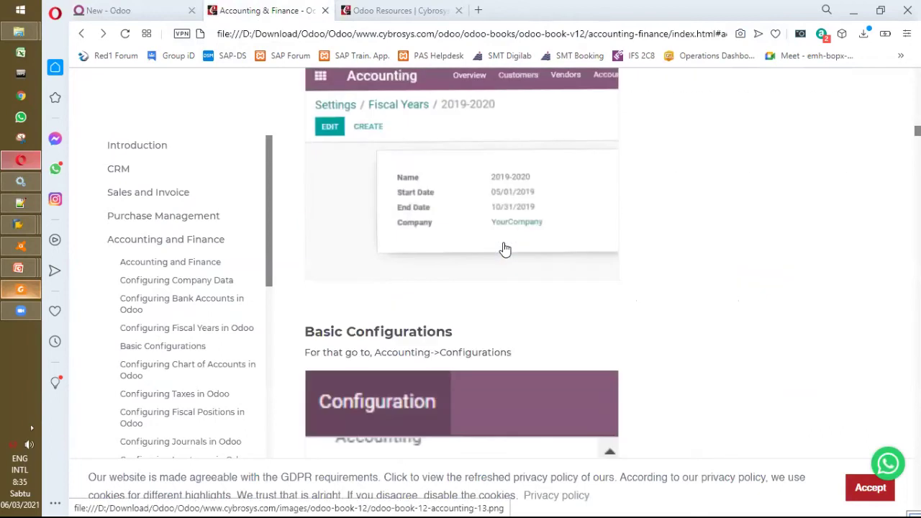
{"action": "scroll", "coordinate": [506, 249], "scroll_direction": "down", "scroll_amount": 2}
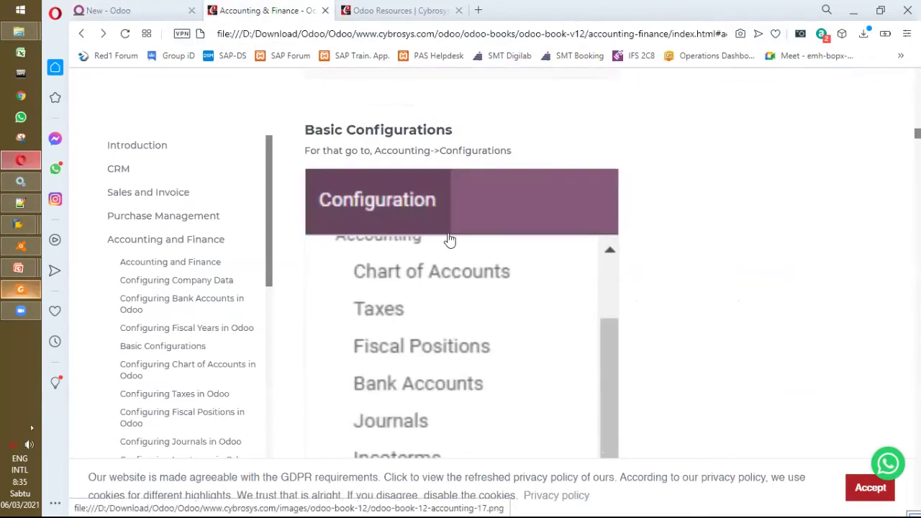
{"action": "scroll", "coordinate": [510, 165], "scroll_direction": "down", "scroll_amount": 1}
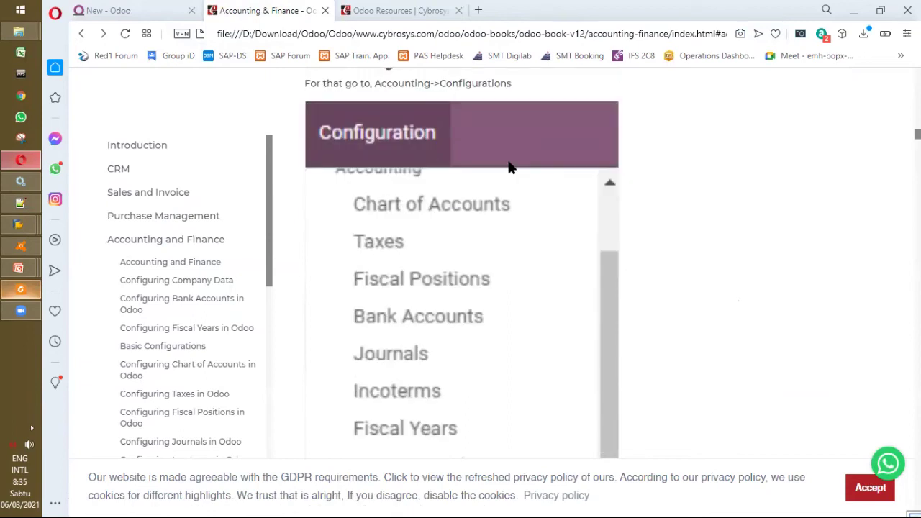
{"action": "scroll", "coordinate": [460, 156], "scroll_direction": "down", "scroll_amount": 9}
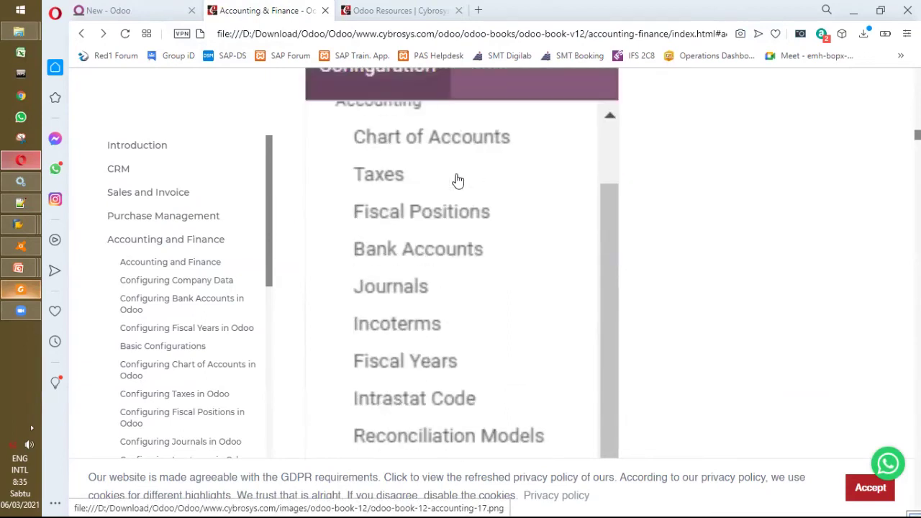
{"action": "scroll", "coordinate": [458, 182], "scroll_direction": "down", "scroll_amount": 12}
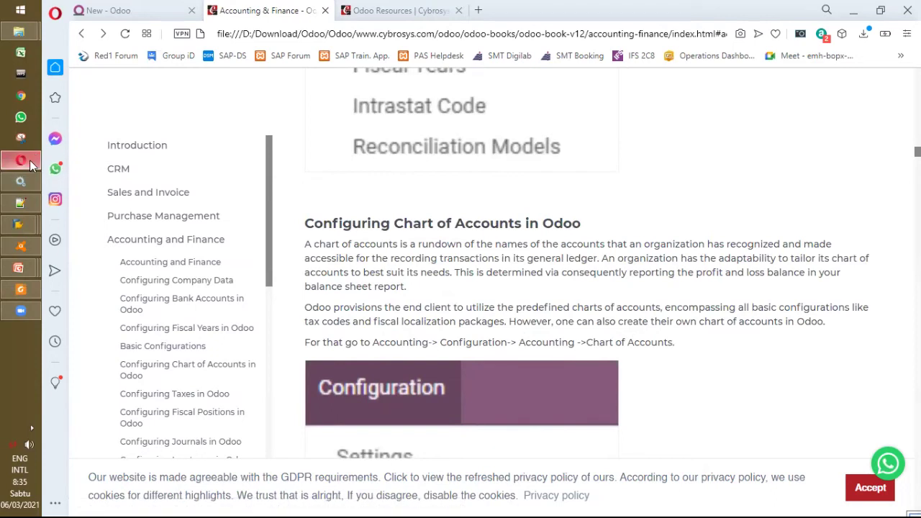
{"action": "left_click", "coordinate": [21, 159]}
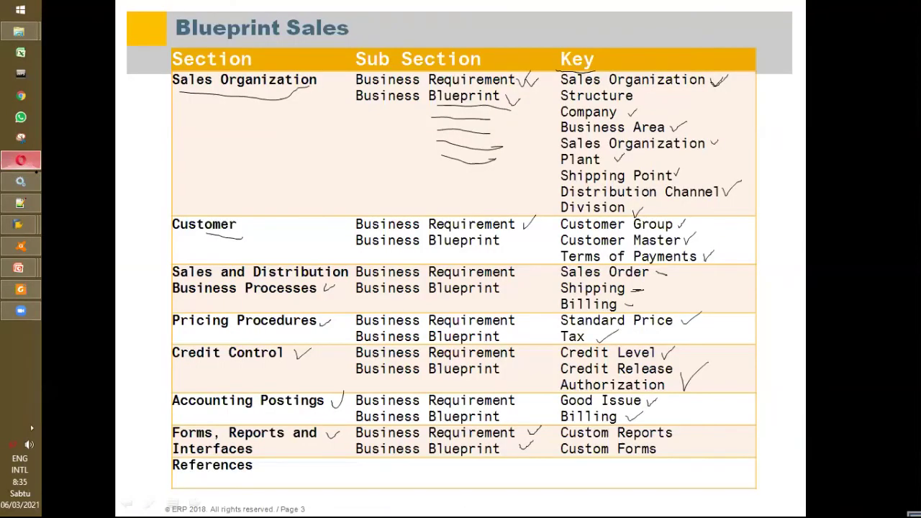
{"action": "key", "text": "alt+Tab"}
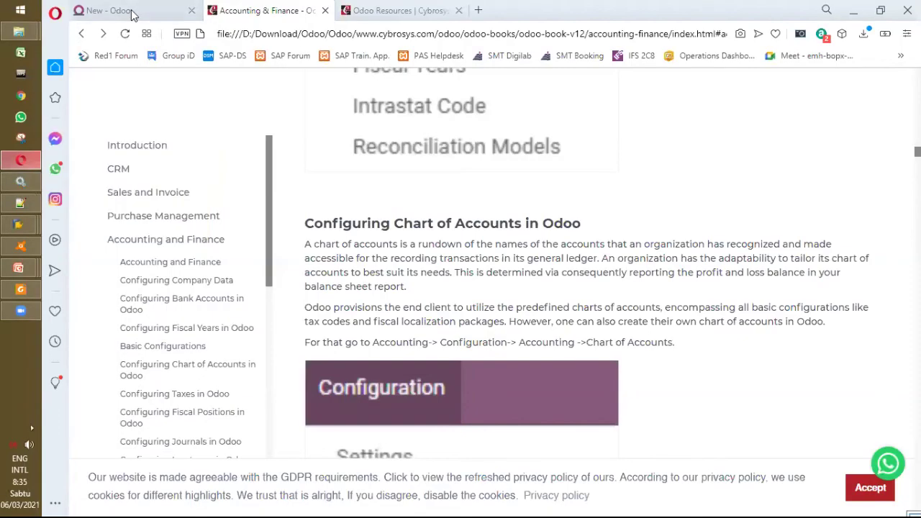
Open the Chart of Accounts in the Odoo database and browse its list of accounts.
{"action": "left_click", "coordinate": [132, 15]}
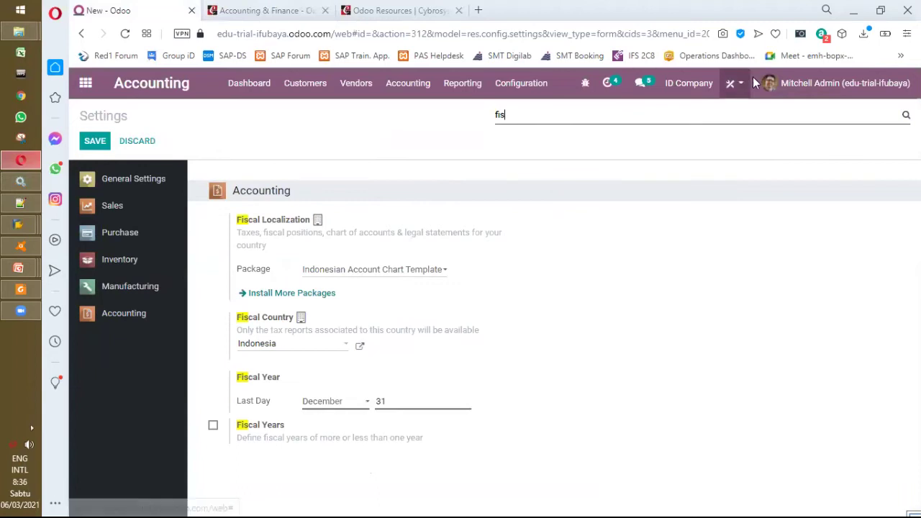
{"action": "left_click", "coordinate": [529, 85]}
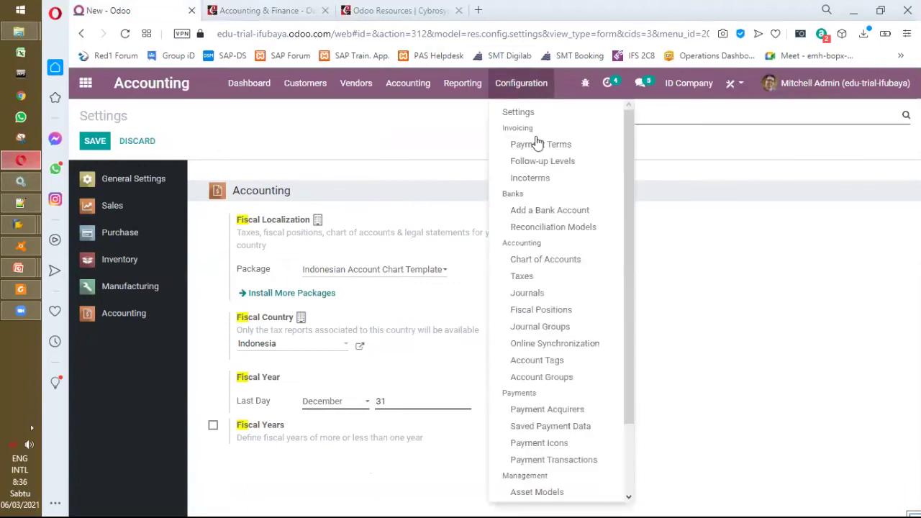
{"action": "left_click", "coordinate": [550, 260]}
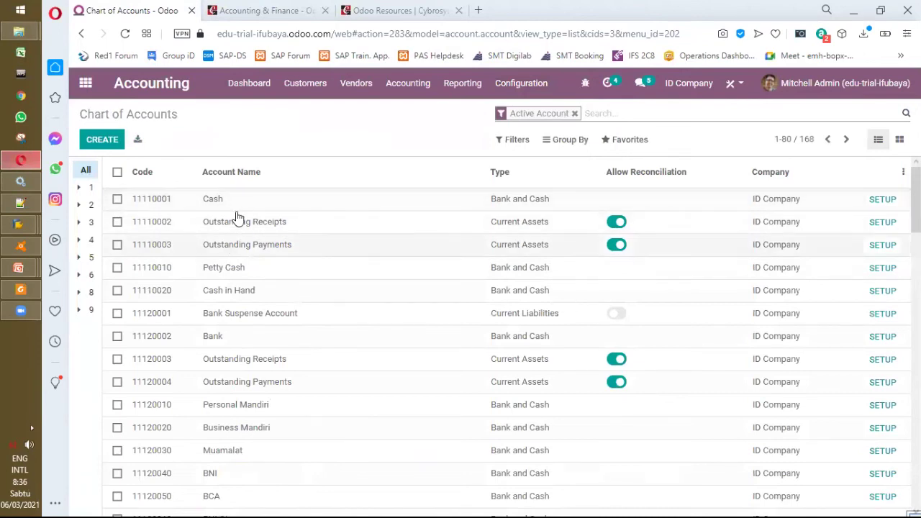
{"action": "scroll", "coordinate": [266, 198], "scroll_direction": "down", "scroll_amount": 10}
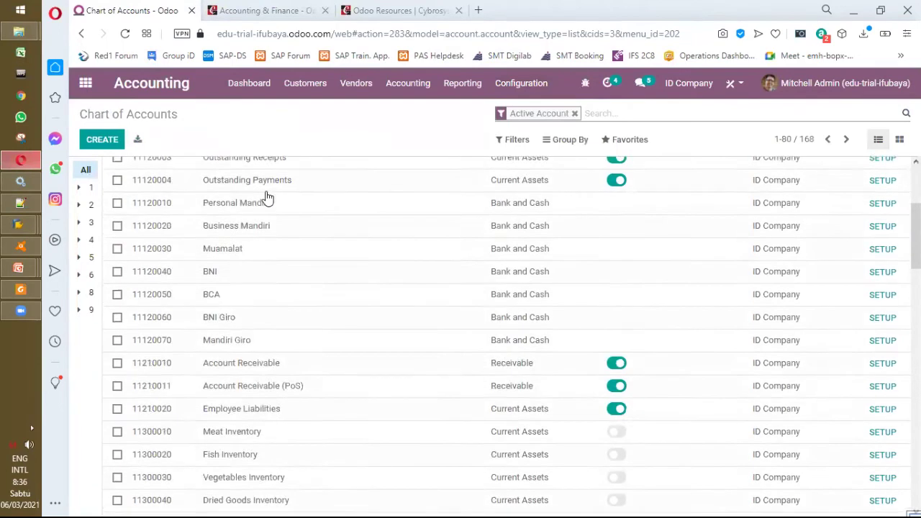
{"action": "scroll", "coordinate": [266, 198], "scroll_direction": "down", "scroll_amount": 5}
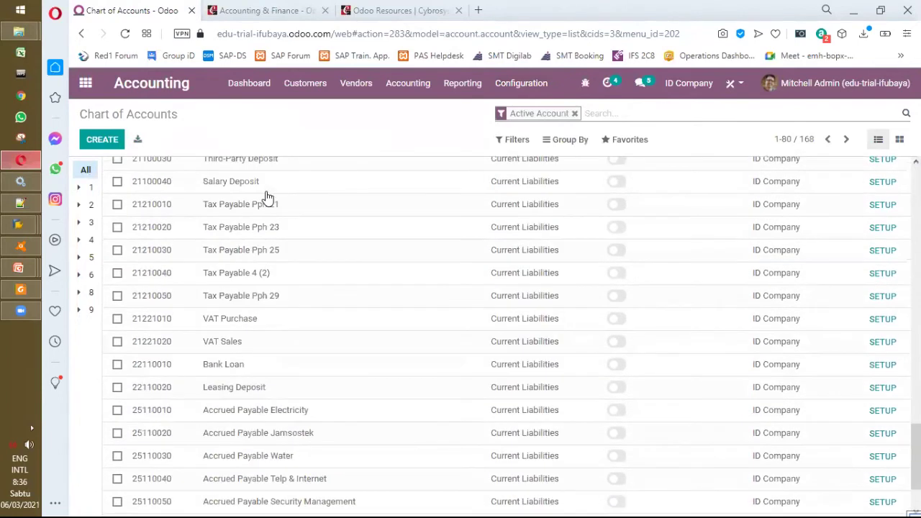
{"action": "scroll", "coordinate": [267, 198], "scroll_direction": "up", "scroll_amount": 15}
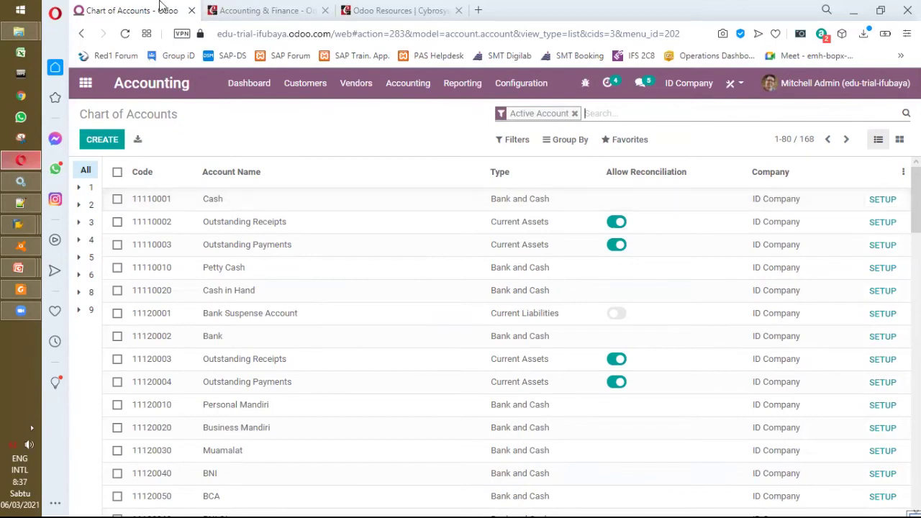
Switch to the guide and skim its chart of accounts instructions through to the "Configuring Taxes in Odoo" section.
{"action": "key", "text": "ctrl+Tab"}
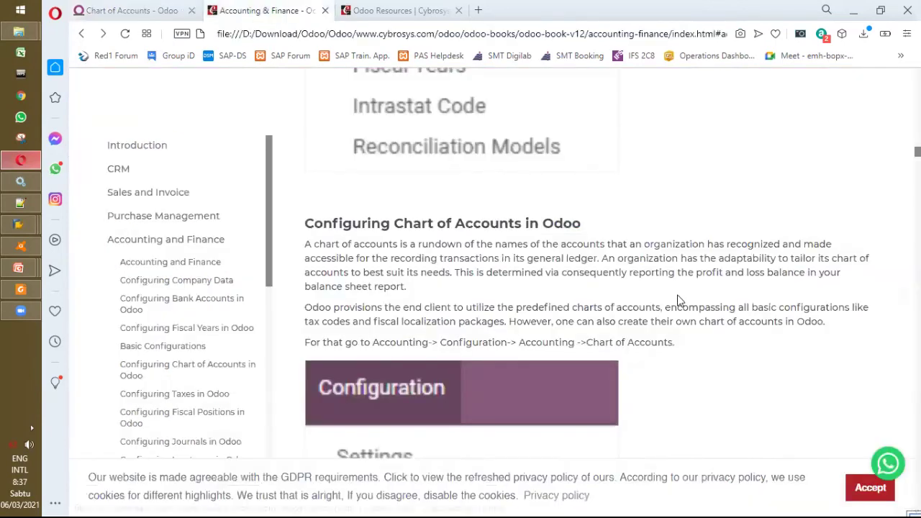
{"action": "scroll", "coordinate": [676, 299], "scroll_direction": "down", "scroll_amount": 5}
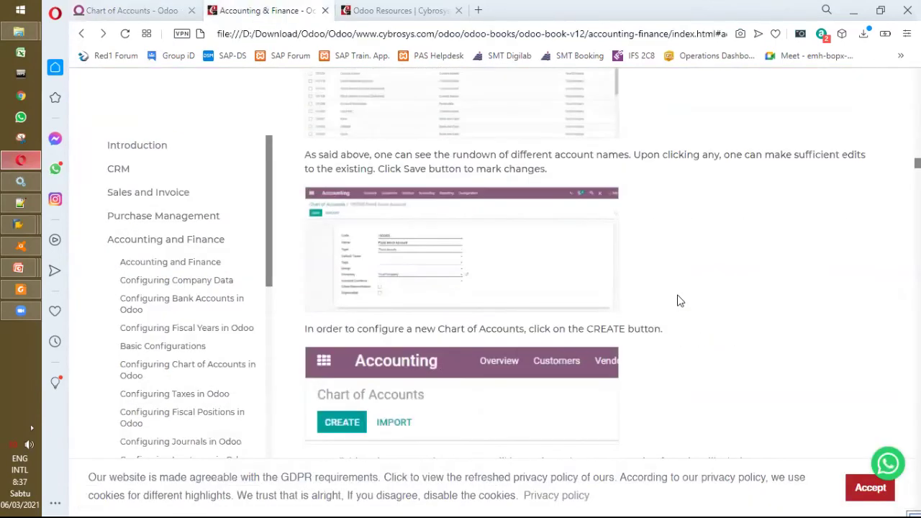
{"action": "scroll", "coordinate": [678, 302], "scroll_direction": "up", "scroll_amount": 3}
{"action": "scroll", "coordinate": [680, 310], "scroll_direction": "down", "scroll_amount": 10}
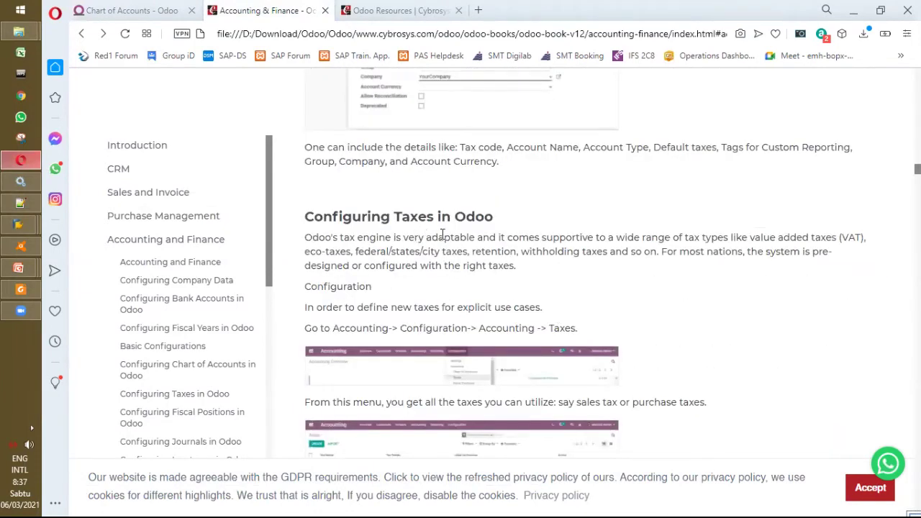
Return to the Odoo database and open the list of taxes from the accounting configuration.
{"action": "left_click", "coordinate": [155, 13]}
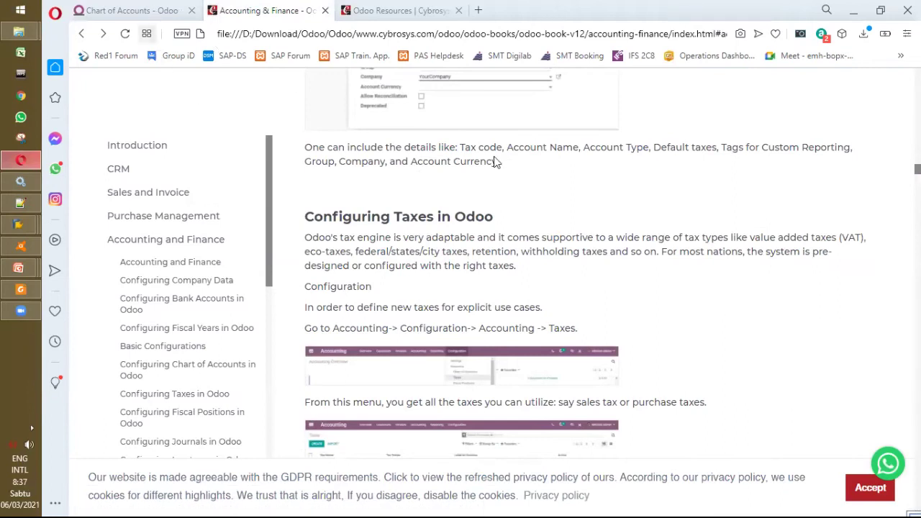
{"action": "left_click", "coordinate": [524, 84]}
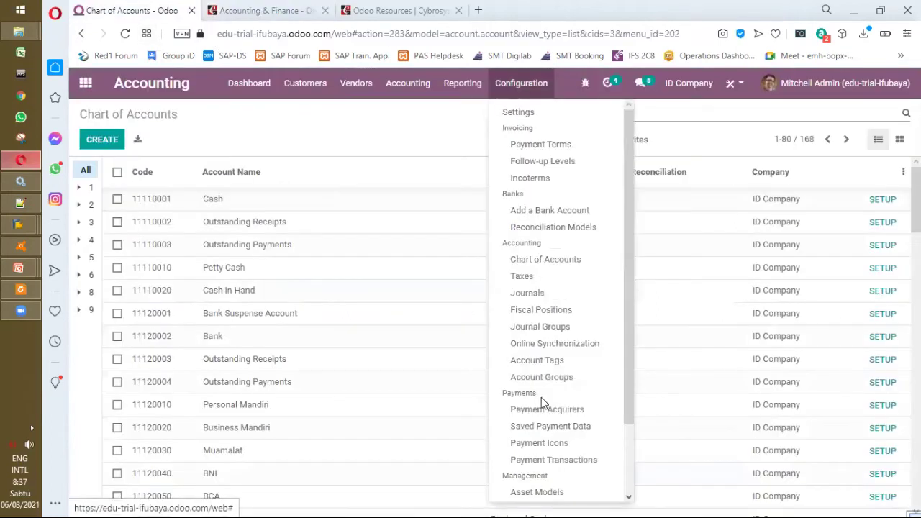
{"action": "left_click", "coordinate": [527, 278]}
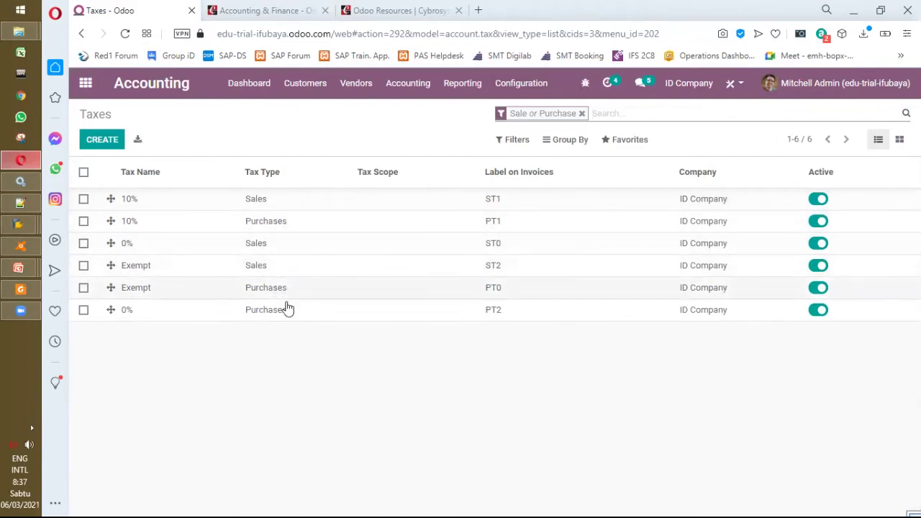
Rename the 10% sales tax to "PPN 10%", save it and return to the tax list.
{"action": "left_click", "coordinate": [279, 209]}
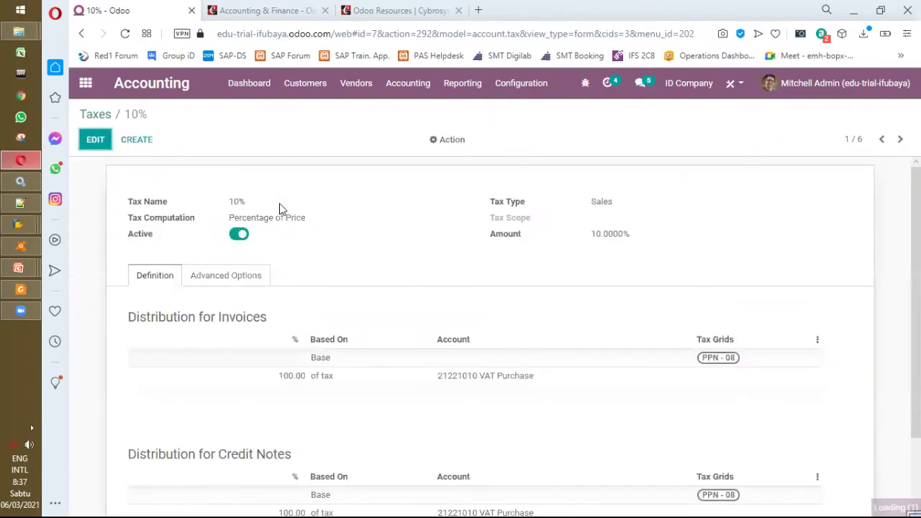
{"action": "left_click", "coordinate": [101, 140]}
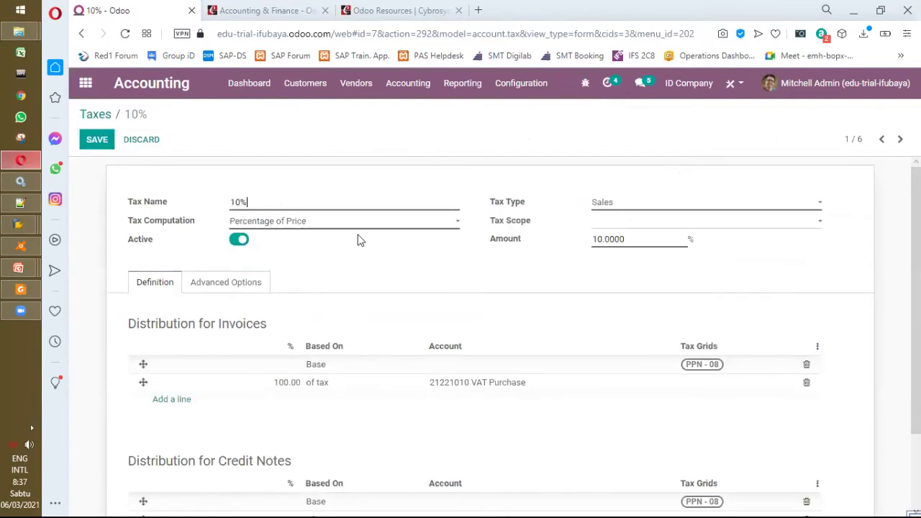
{"action": "left_click_drag", "start_coordinate": [257, 201], "coordinate": [160, 196]}
{"action": "key", "text": "Left"}
{"action": "type", "text": "PPN"}
{"action": "left_click", "coordinate": [105, 141]}
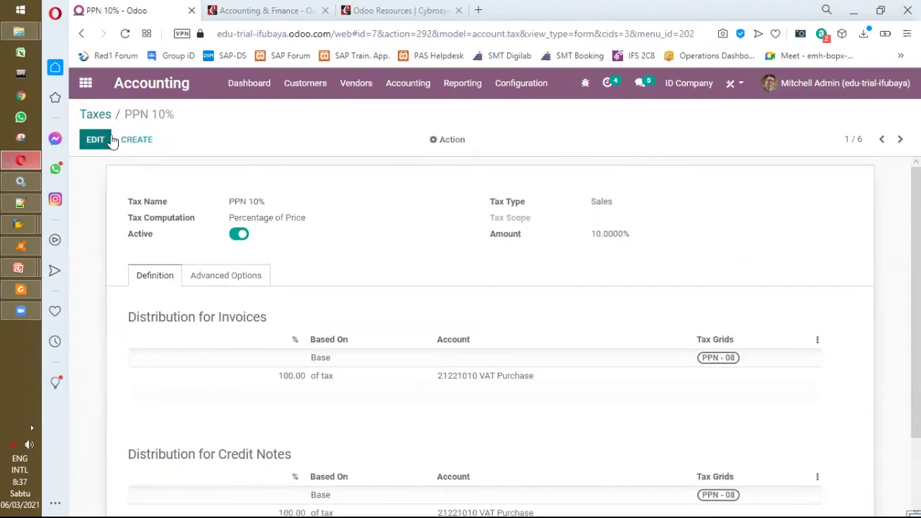
{"action": "left_click", "coordinate": [95, 115]}
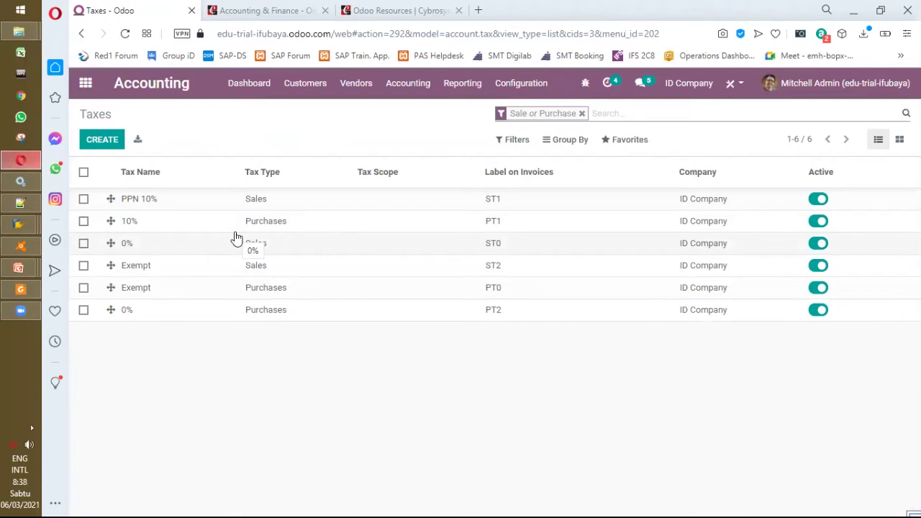
Shorten the name of the PPN 10% sales tax to "PPN", save it and return to the tax list.
{"action": "left_click", "coordinate": [136, 201]}
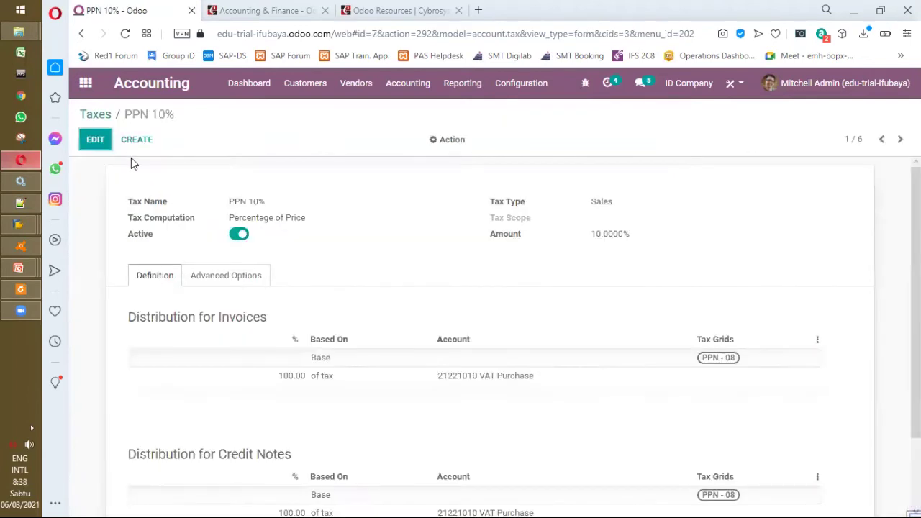
{"action": "left_click", "coordinate": [102, 144]}
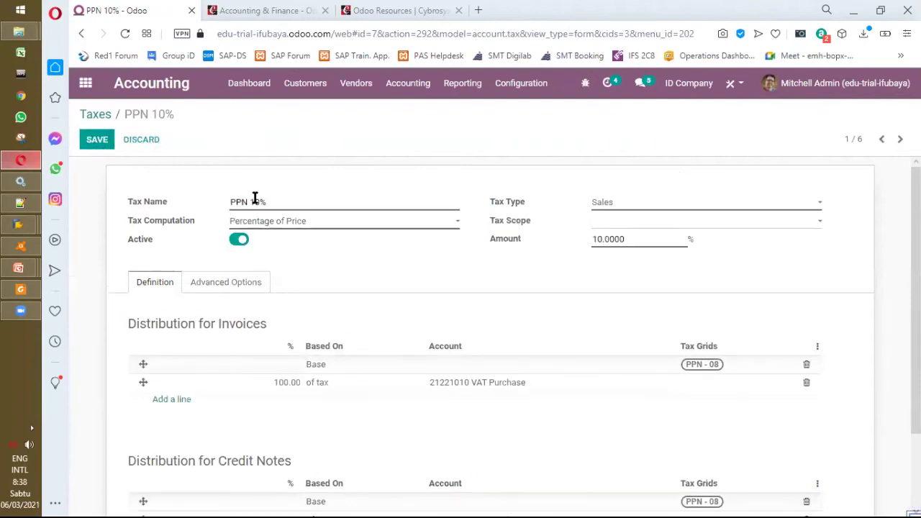
{"action": "left_click_drag", "start_coordinate": [246, 200], "coordinate": [355, 200]}
{"action": "key", "text": "BackSpace"}
{"action": "left_click", "coordinate": [96, 141]}
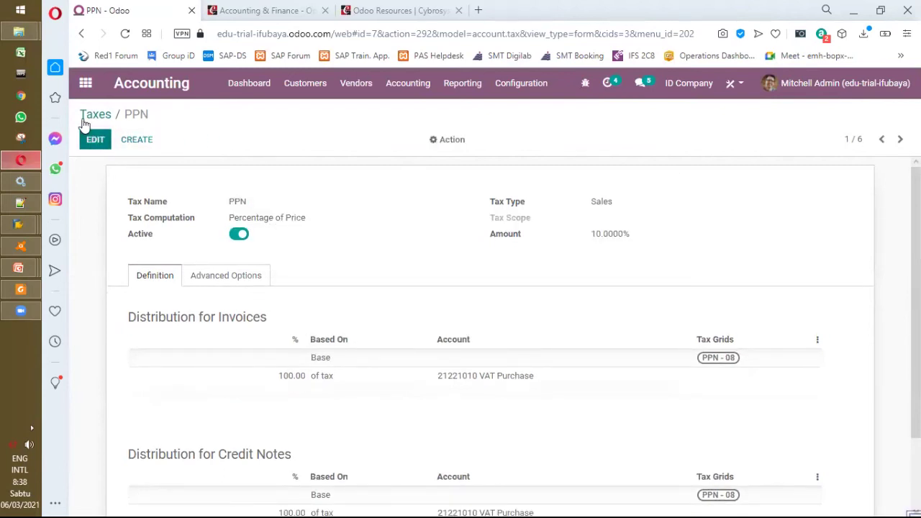
{"action": "left_click", "coordinate": [95, 117]}
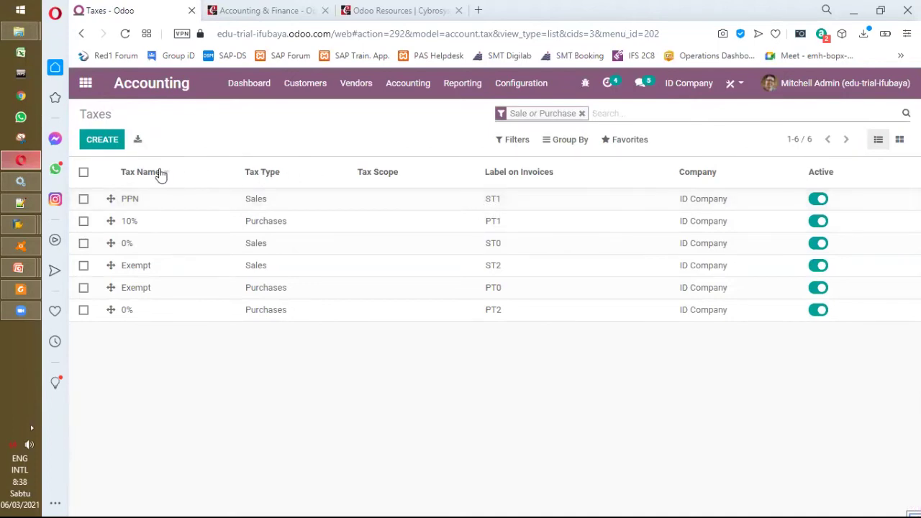
{"action": "left_click", "coordinate": [84, 199]}
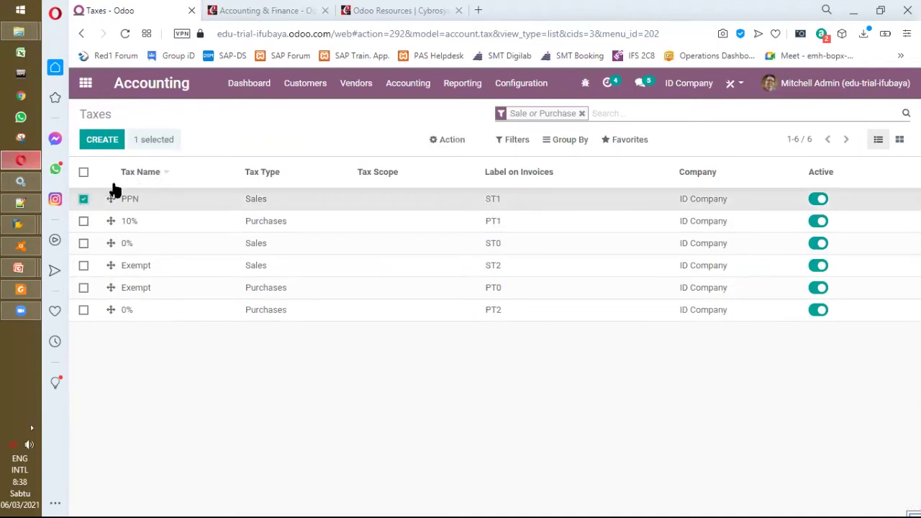
{"action": "left_click", "coordinate": [83, 199]}
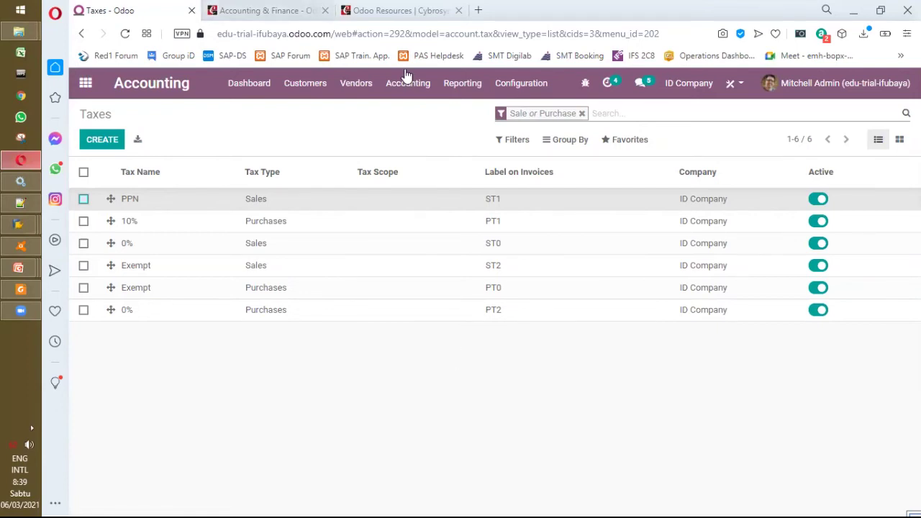
Go back to the guide's taxes section and examine enlarged images of the Taxes menu path and the tax list.
{"action": "key", "text": "ctrl+Tab"}
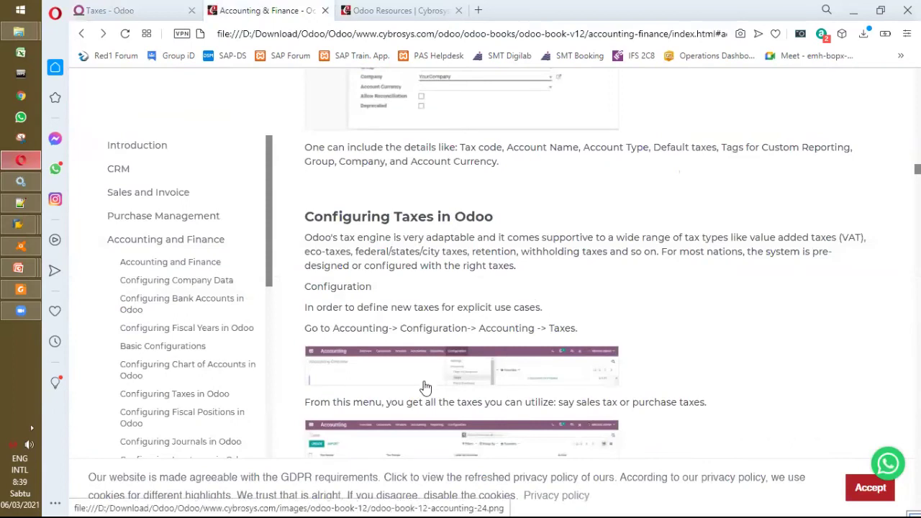
{"action": "left_click", "coordinate": [424, 386]}
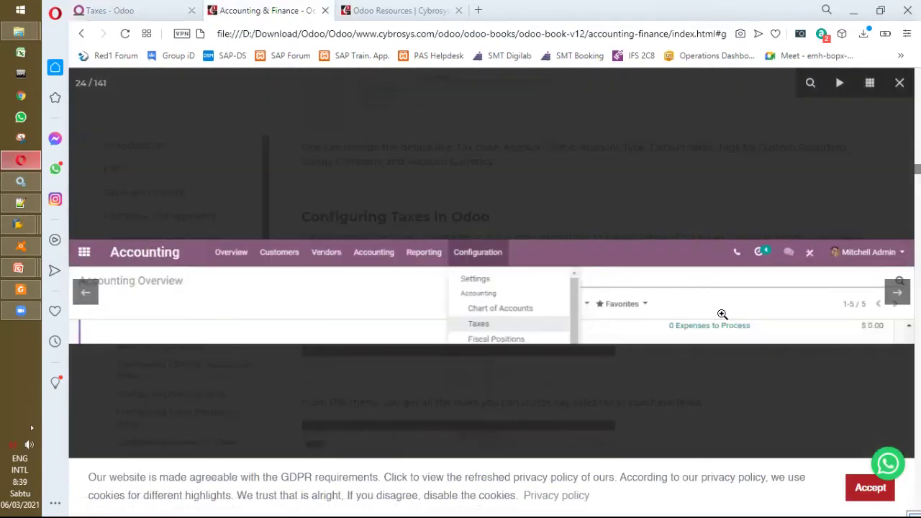
{"action": "left_click", "coordinate": [721, 314]}
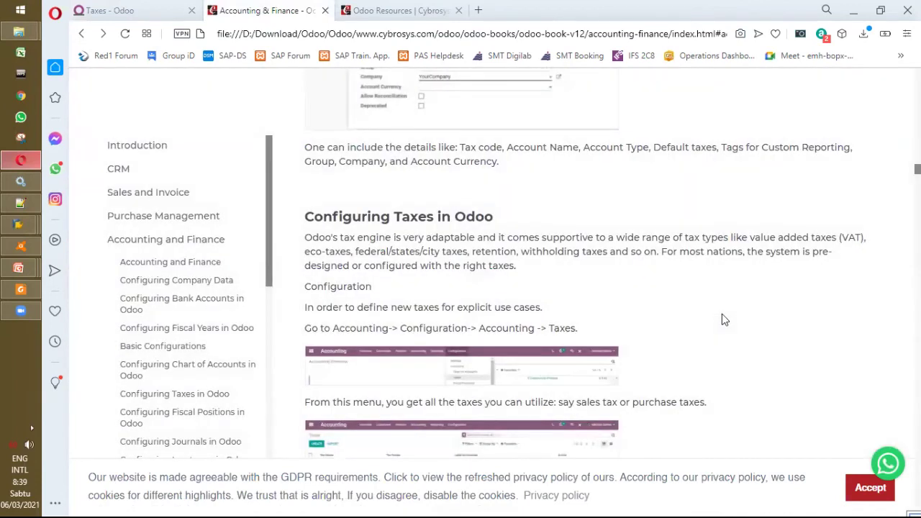
{"action": "scroll", "coordinate": [722, 314], "scroll_direction": "down", "scroll_amount": 3}
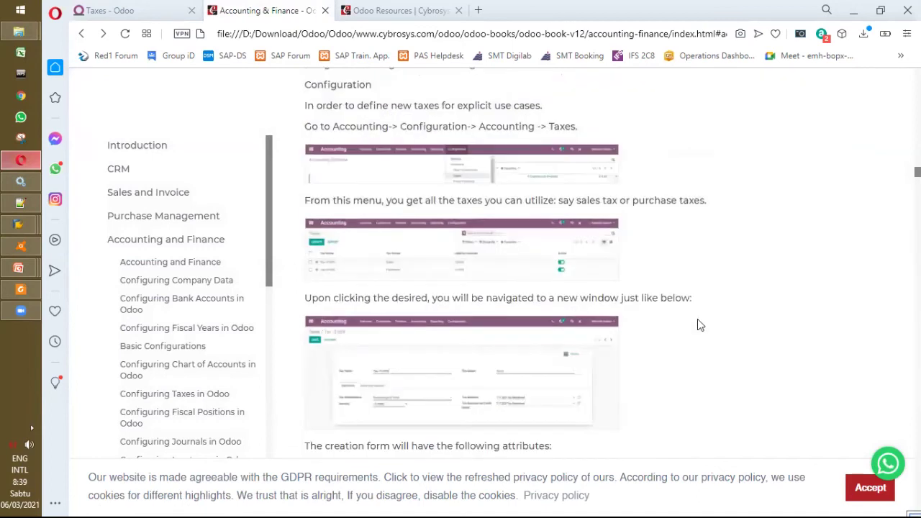
{"action": "left_click", "coordinate": [486, 247]}
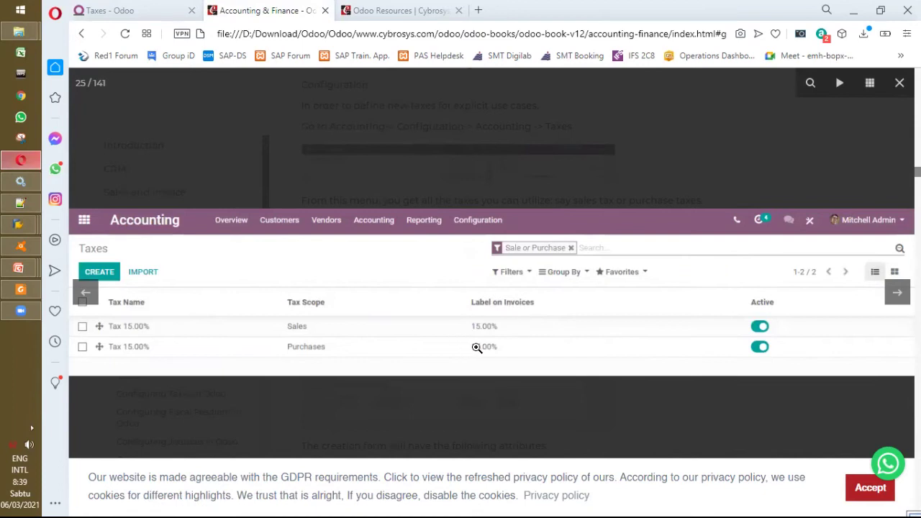
In the Odoo database, set the PPN sales tax's label on invoices to "10%", save it and return to the tax list.
{"action": "left_click", "coordinate": [108, 10]}
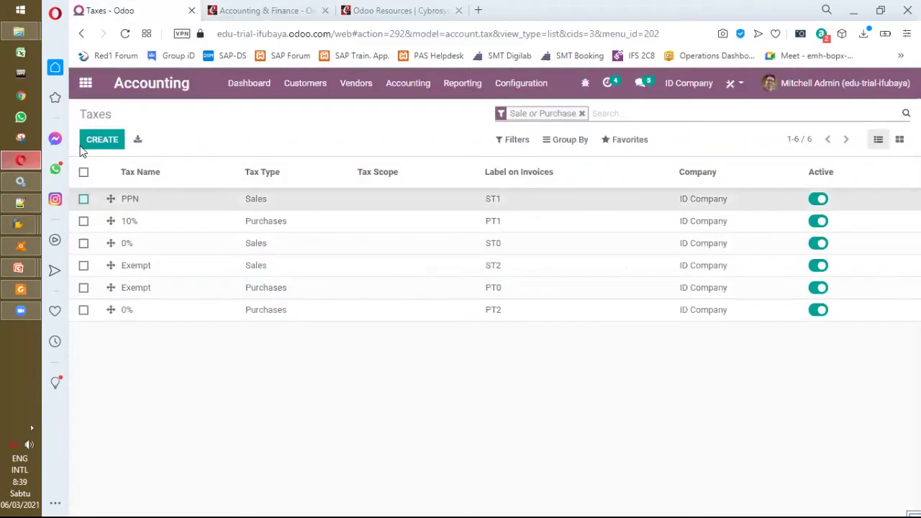
{"action": "left_click", "coordinate": [128, 203]}
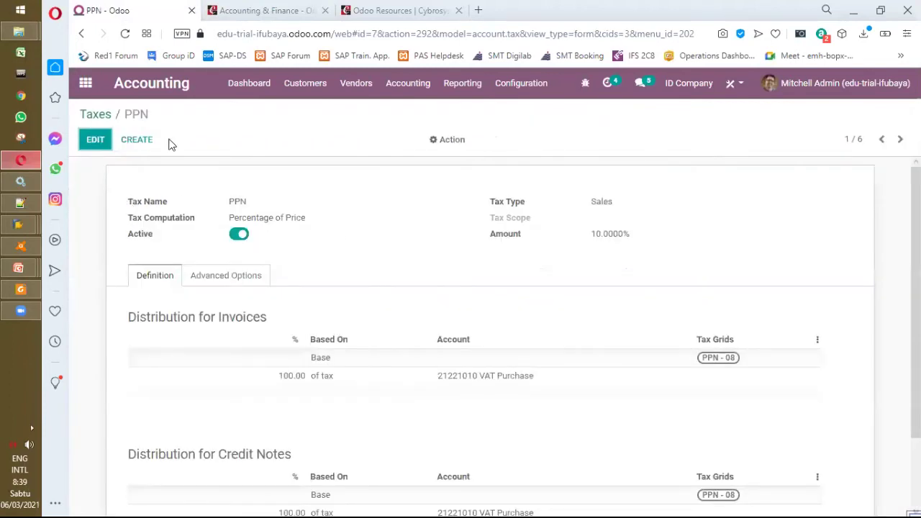
{"action": "left_click", "coordinate": [89, 139]}
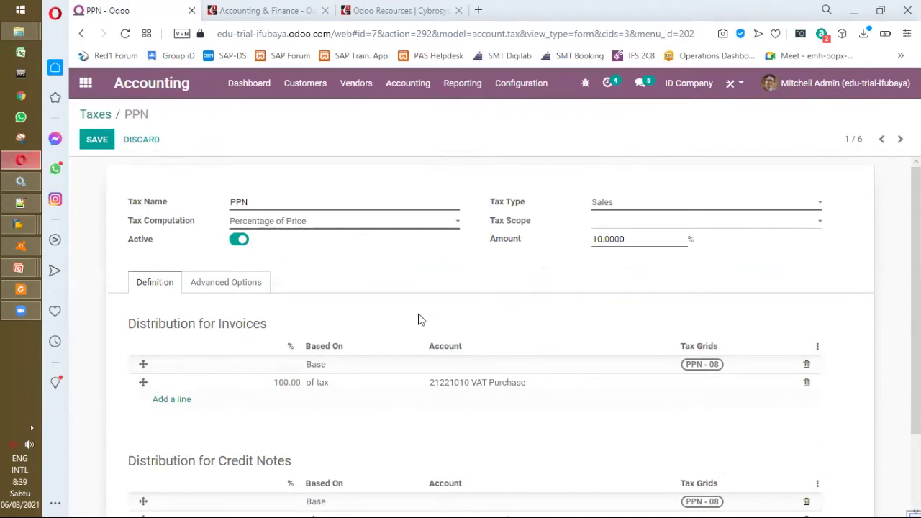
{"action": "scroll", "coordinate": [655, 274], "scroll_direction": "down", "scroll_amount": 1}
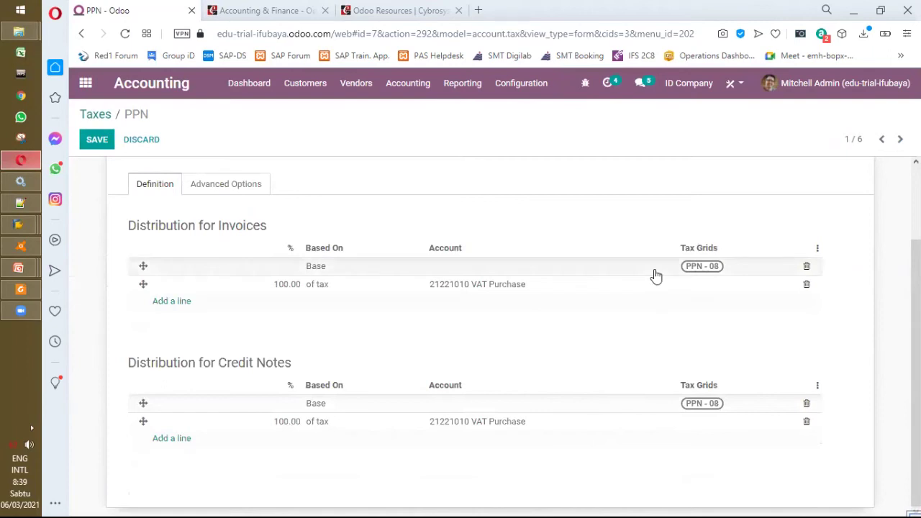
{"action": "left_click", "coordinate": [241, 194]}
{"action": "left_click", "coordinate": [211, 322]}
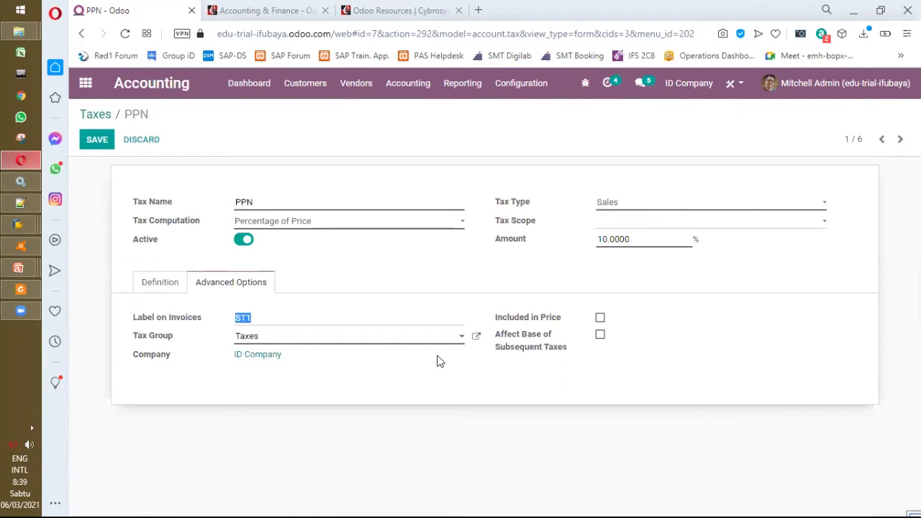
{"action": "type", "text": "10%"}
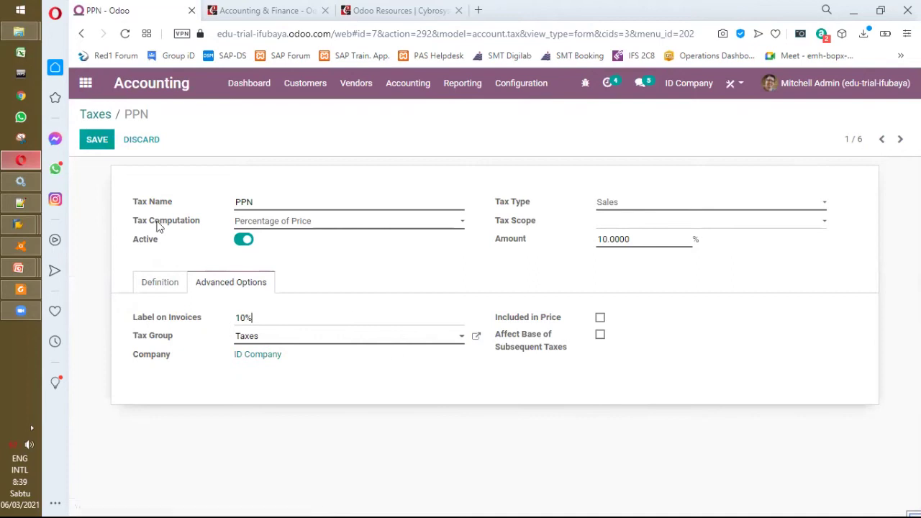
{"action": "left_click", "coordinate": [90, 140]}
{"action": "left_click", "coordinate": [94, 115]}
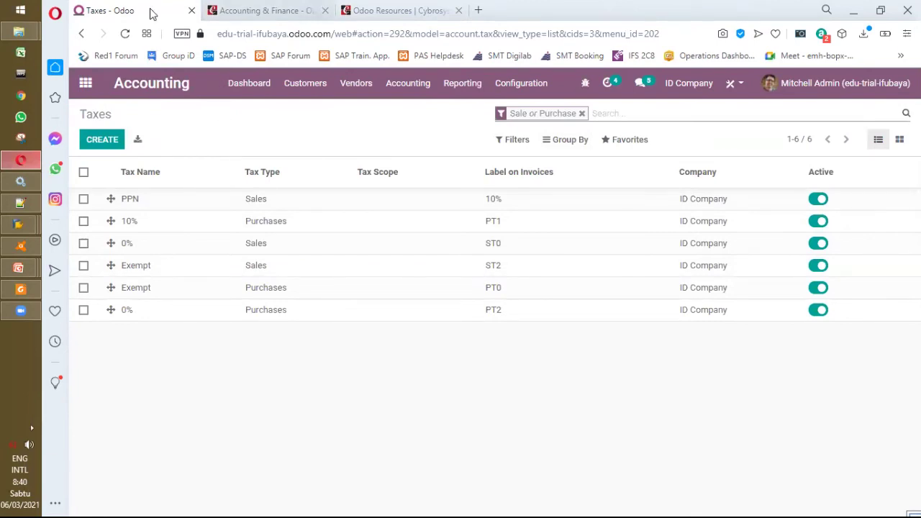
Go back to the guide and skim from the tax form attributes to the Incoterms section, highlighting "International commercial terms".
{"action": "key", "text": "ctrl+Tab"}
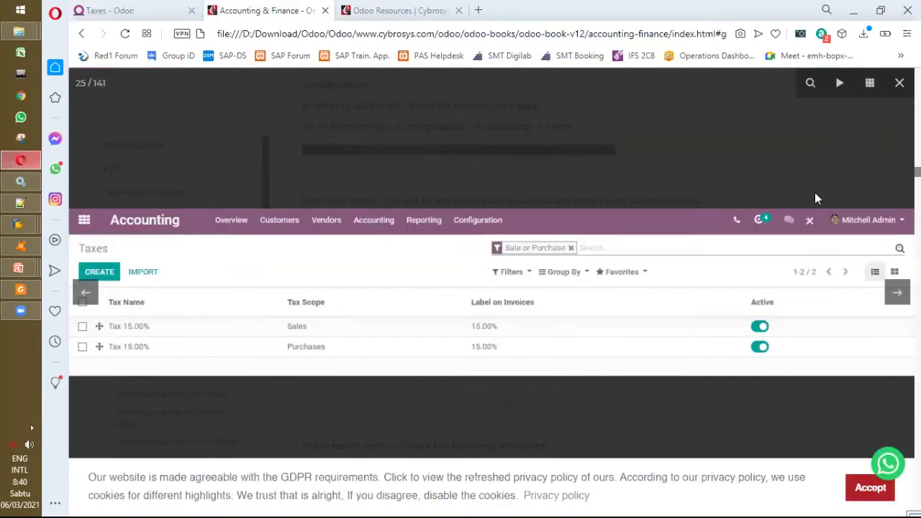
{"action": "left_click", "coordinate": [890, 193]}
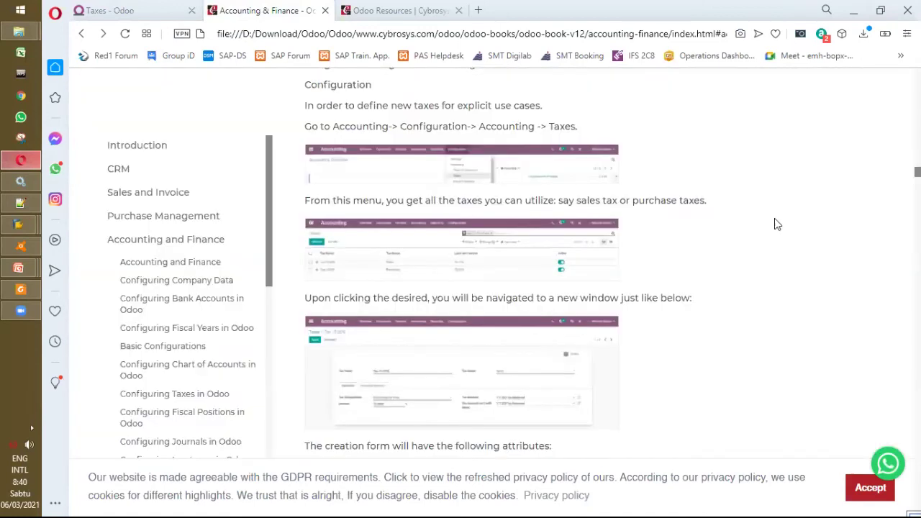
{"action": "scroll", "coordinate": [775, 224], "scroll_direction": "down", "scroll_amount": 3}
{"action": "scroll", "coordinate": [775, 224], "scroll_direction": "down", "scroll_amount": 5}
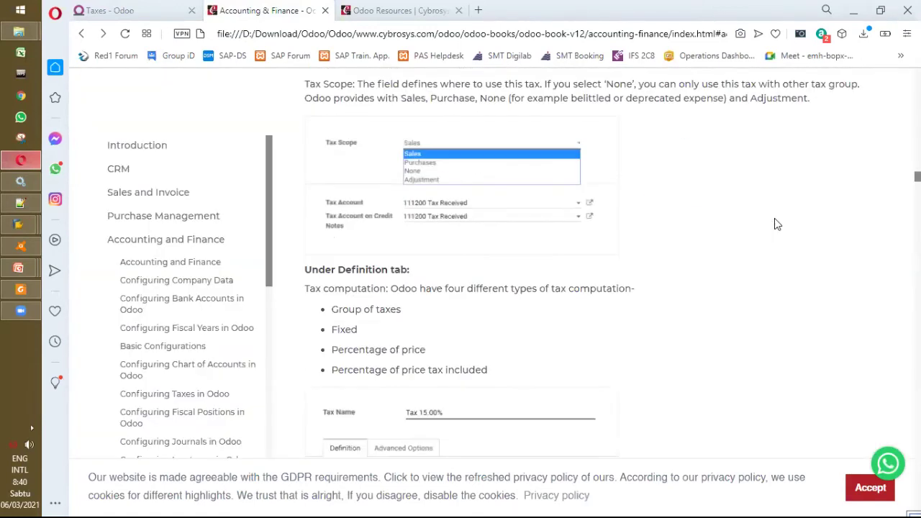
{"action": "scroll", "coordinate": [774, 224], "scroll_direction": "down", "scroll_amount": 4}
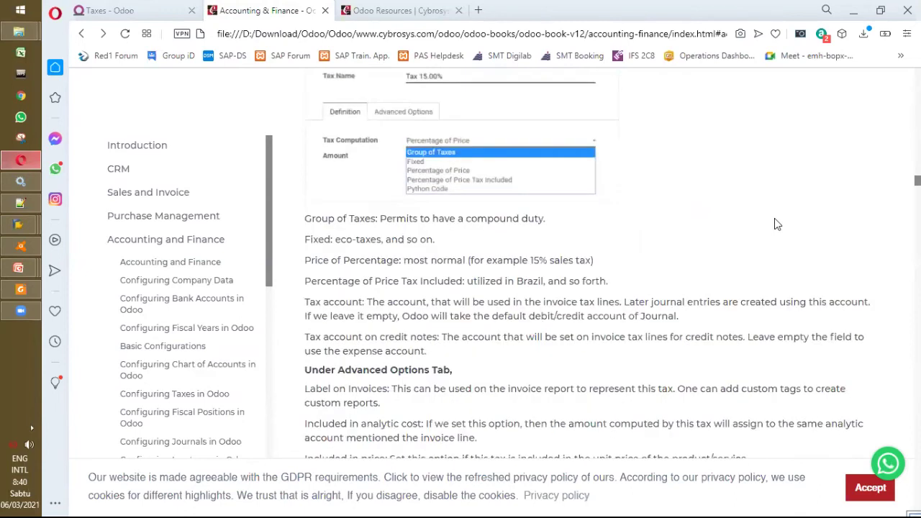
{"action": "scroll", "coordinate": [774, 218], "scroll_direction": "down", "scroll_amount": 8}
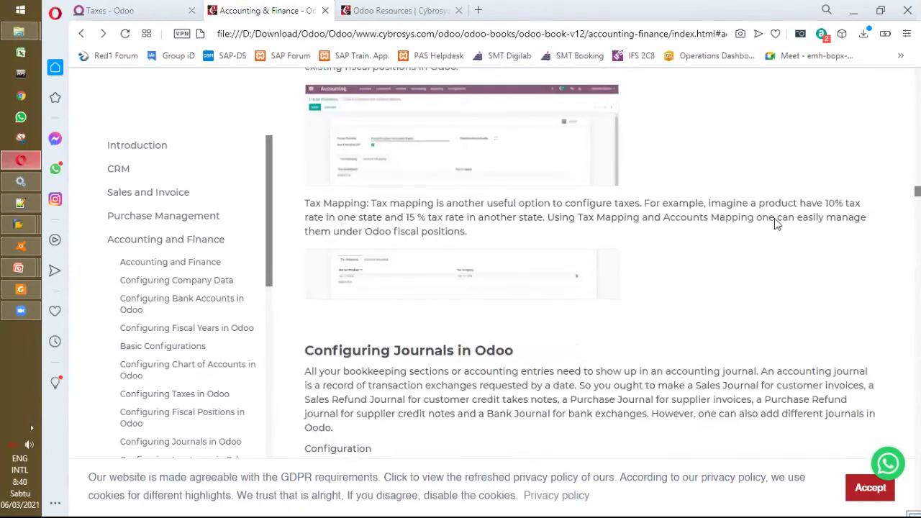
{"action": "scroll", "coordinate": [774, 223], "scroll_direction": "down", "scroll_amount": 8}
{"action": "scroll", "coordinate": [775, 223], "scroll_direction": "down", "scroll_amount": 4}
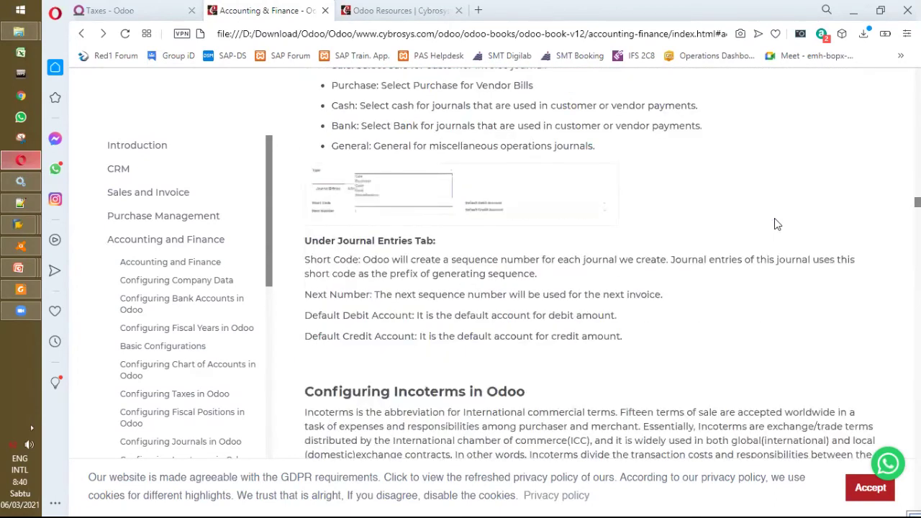
{"action": "scroll", "coordinate": [774, 225], "scroll_direction": "down", "scroll_amount": 5}
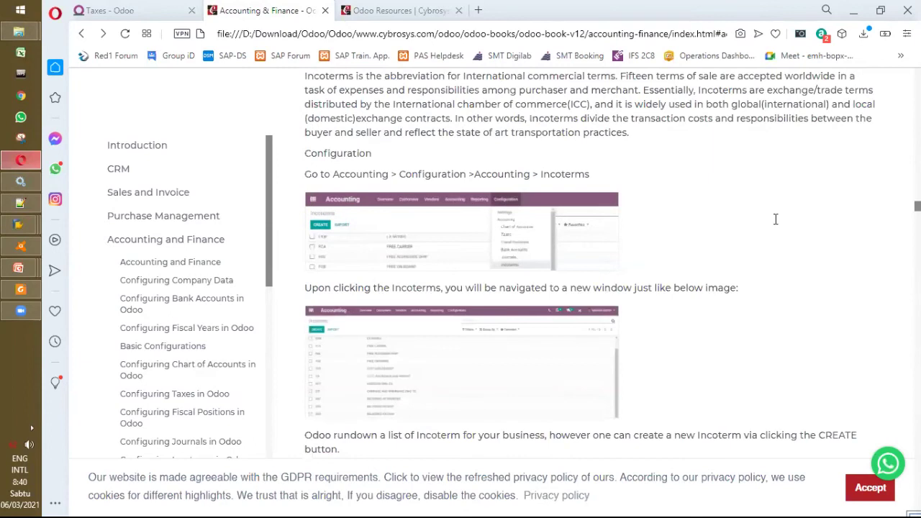
{"action": "scroll", "coordinate": [775, 219], "scroll_direction": "up", "scroll_amount": 1}
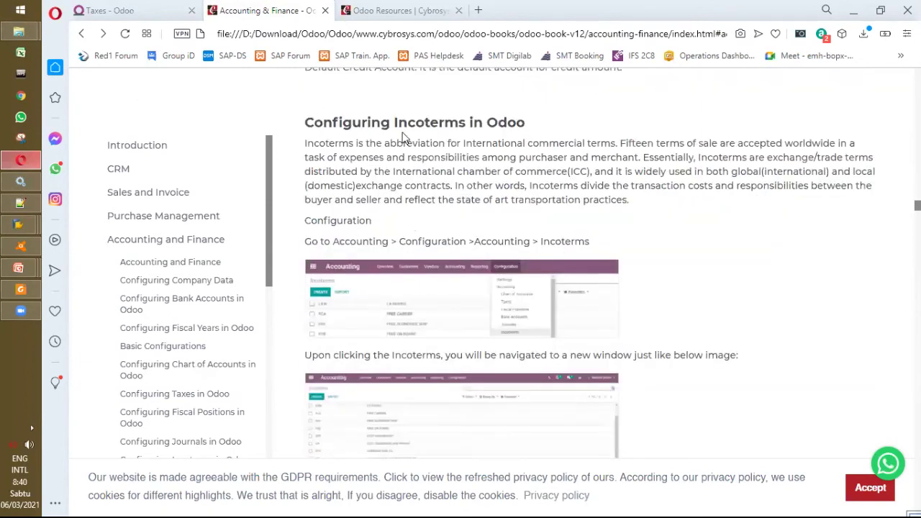
{"action": "left_click_drag", "start_coordinate": [463, 143], "coordinate": [618, 143]}
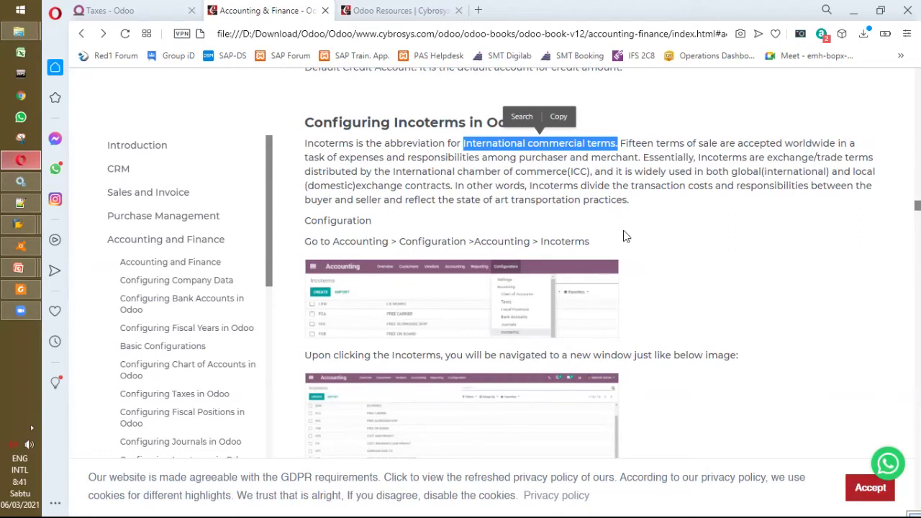
Return to the Odoo database, open the Incoterms list and examine the FREE CARRIER and FREE ON BOARD entries.
{"action": "left_click", "coordinate": [138, 15]}
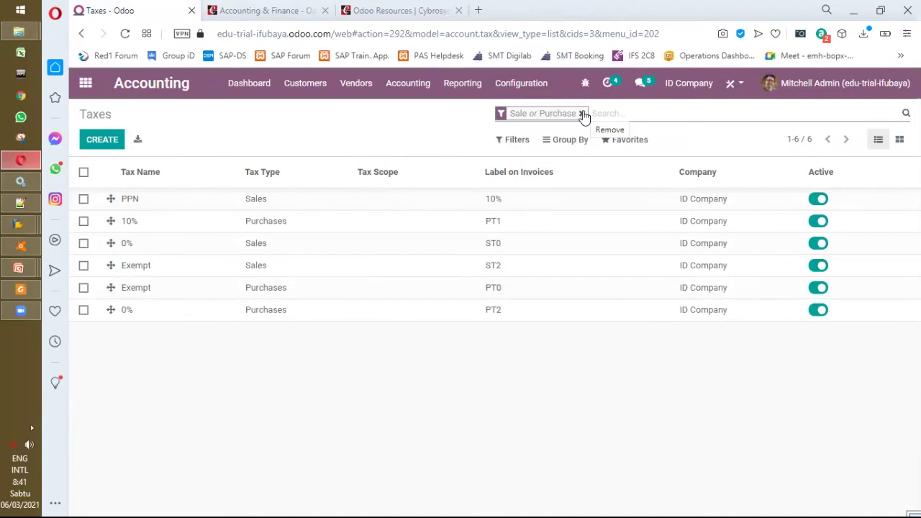
{"action": "left_click", "coordinate": [582, 114]}
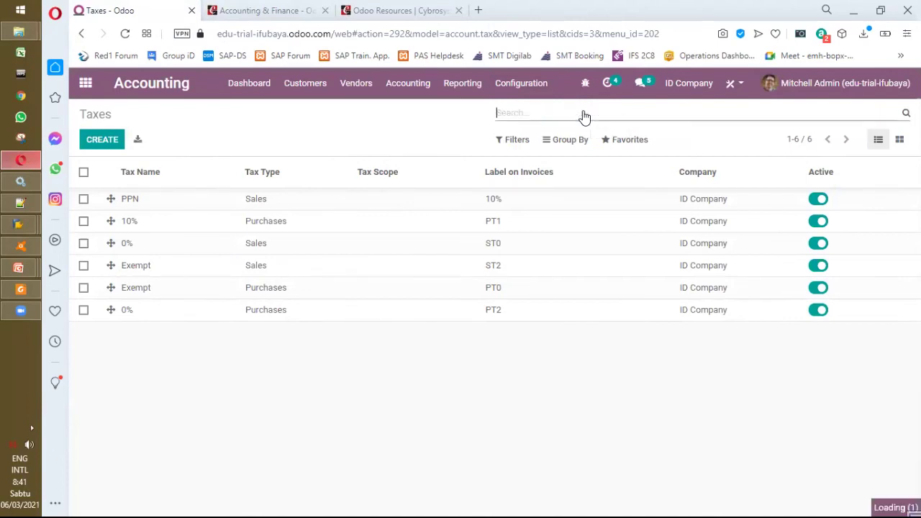
{"action": "left_click", "coordinate": [541, 87]}
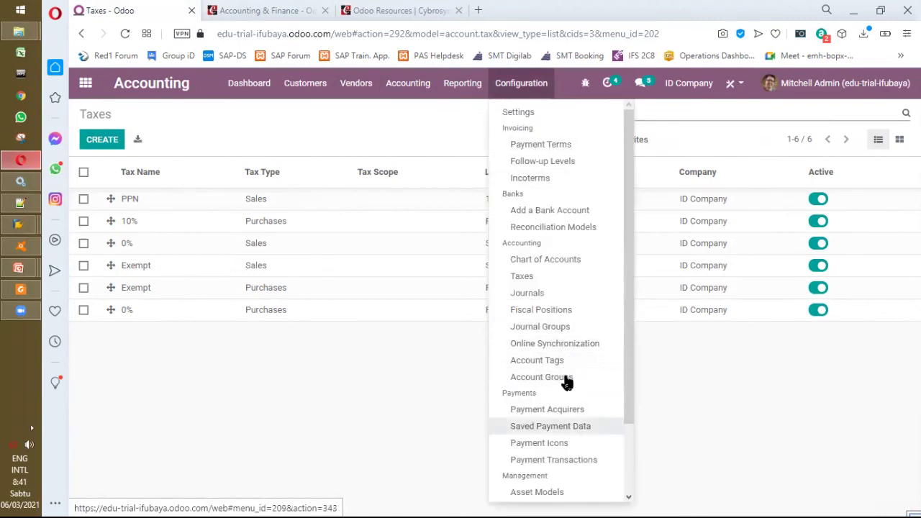
{"action": "left_click", "coordinate": [534, 179]}
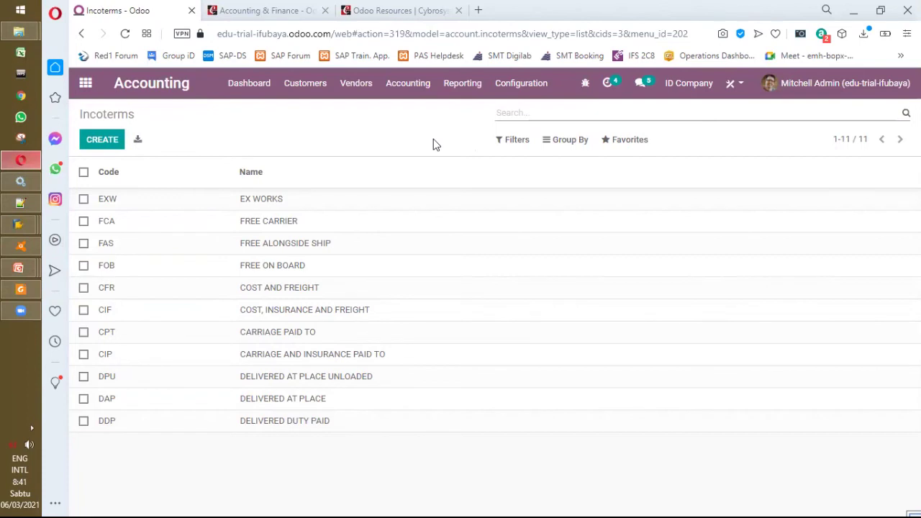
{"action": "left_click", "coordinate": [298, 223]}
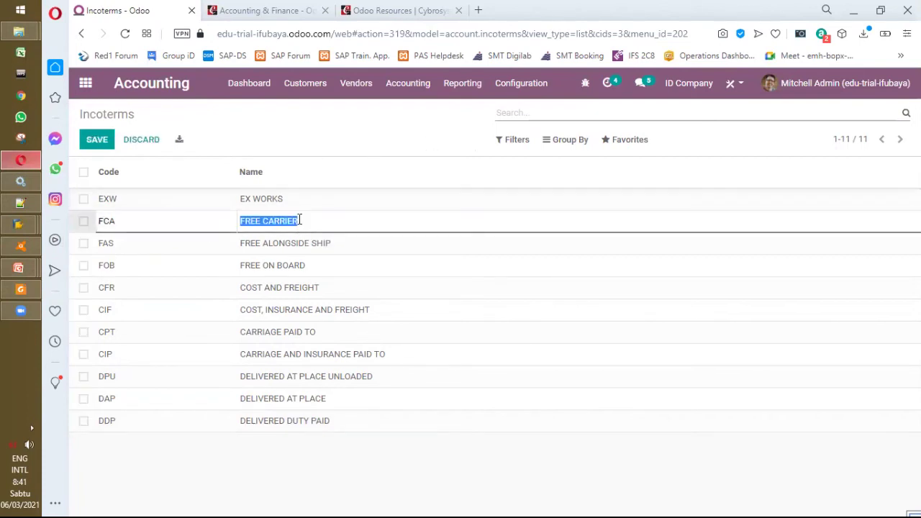
{"action": "left_click", "coordinate": [284, 266]}
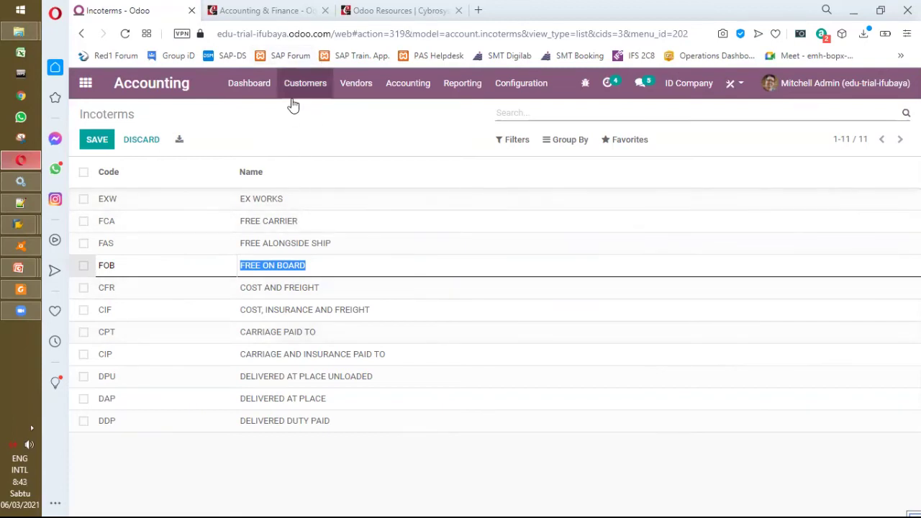
Go back to the guide and read the rest of the Incoterms section up to Configuring Payment Terms in Odoo.
{"action": "key", "text": "ctrl+Tab"}
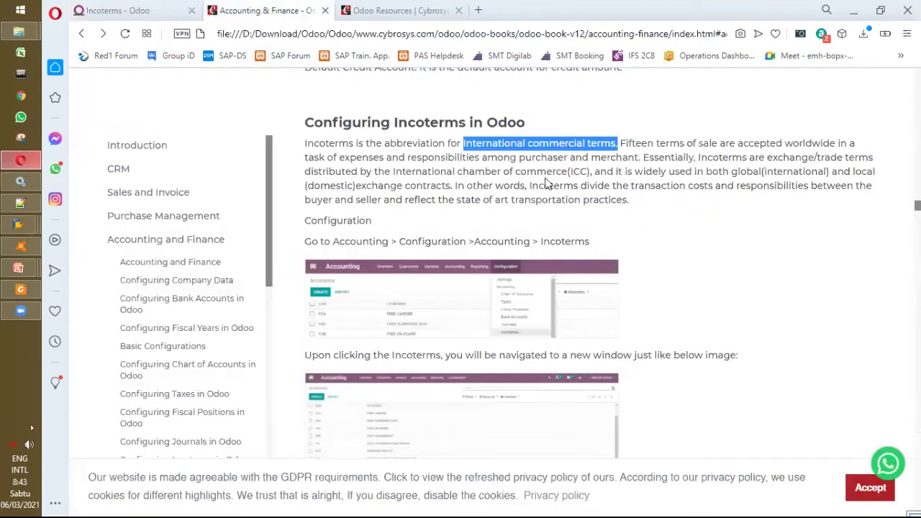
{"action": "left_click", "coordinate": [615, 174]}
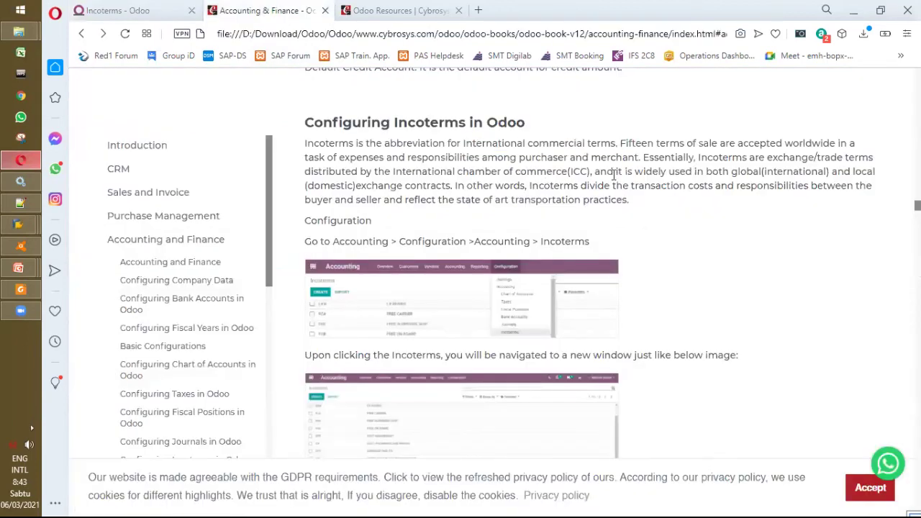
{"action": "scroll", "coordinate": [615, 175], "scroll_direction": "down", "scroll_amount": 3}
{"action": "scroll", "coordinate": [613, 176], "scroll_direction": "down", "scroll_amount": 1}
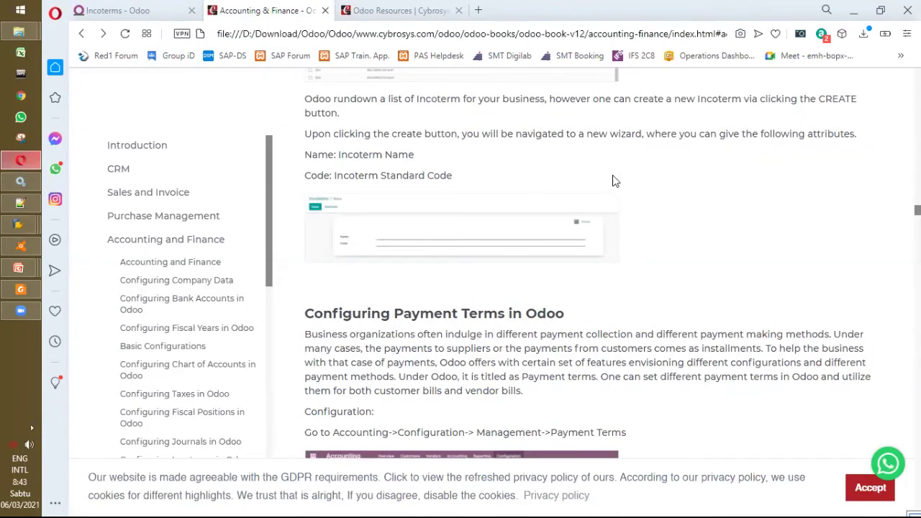
{"action": "scroll", "coordinate": [613, 181], "scroll_direction": "down", "scroll_amount": 2}
{"action": "scroll", "coordinate": [613, 175], "scroll_direction": "down", "scroll_amount": 1}
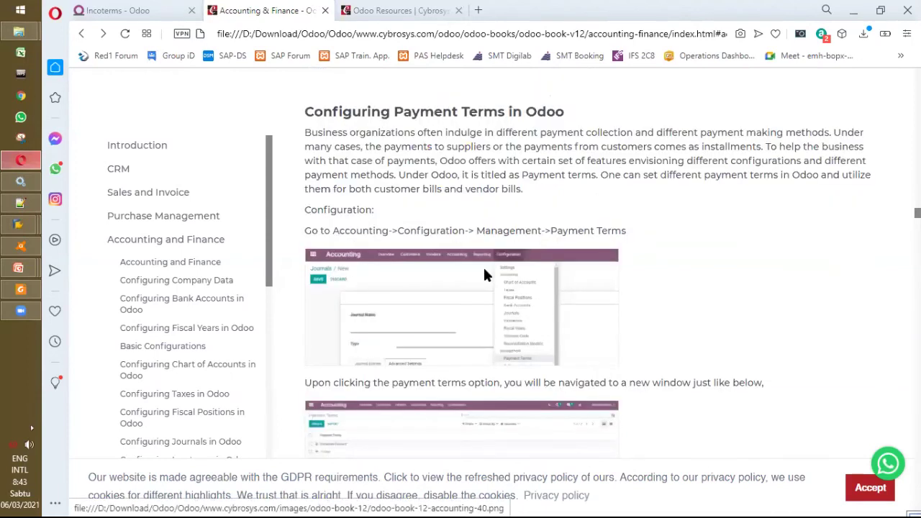
Return to the Odoo database and open the list of payment terms from the accounting configuration.
{"action": "left_click", "coordinate": [123, 12]}
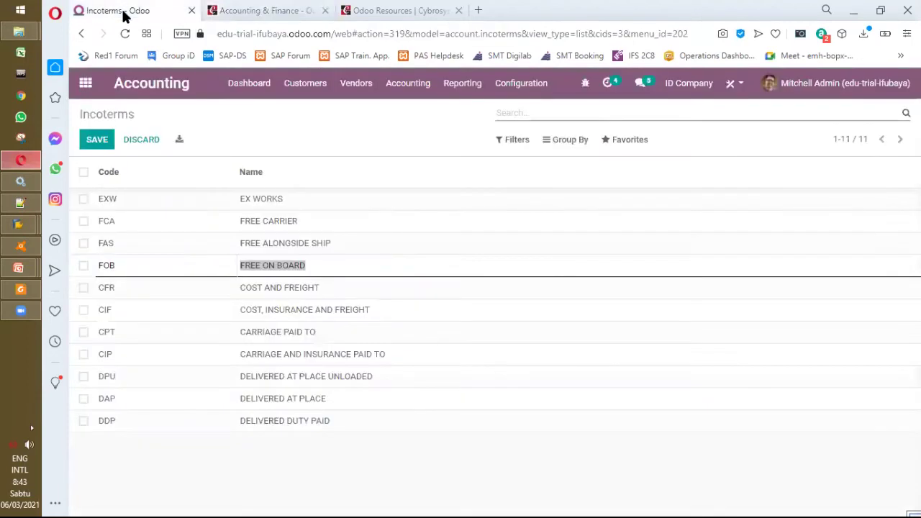
{"action": "left_click", "coordinate": [519, 83]}
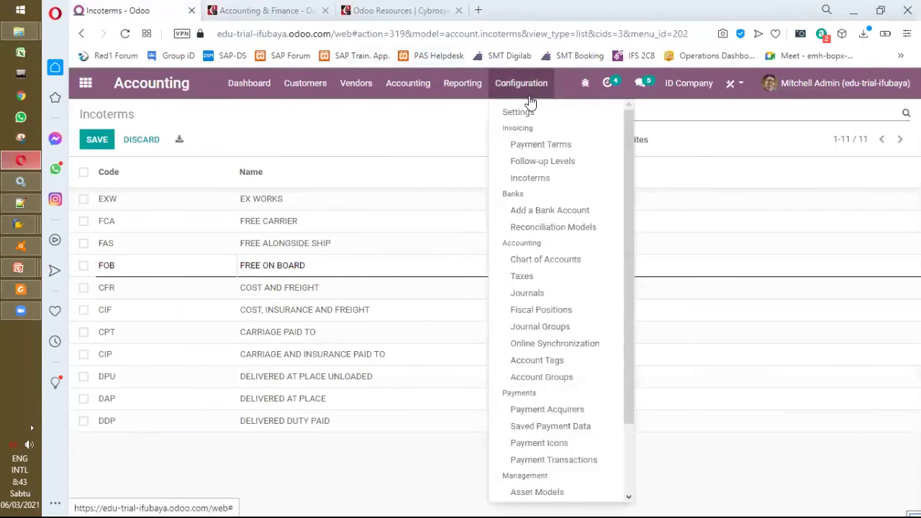
{"action": "left_click", "coordinate": [536, 145]}
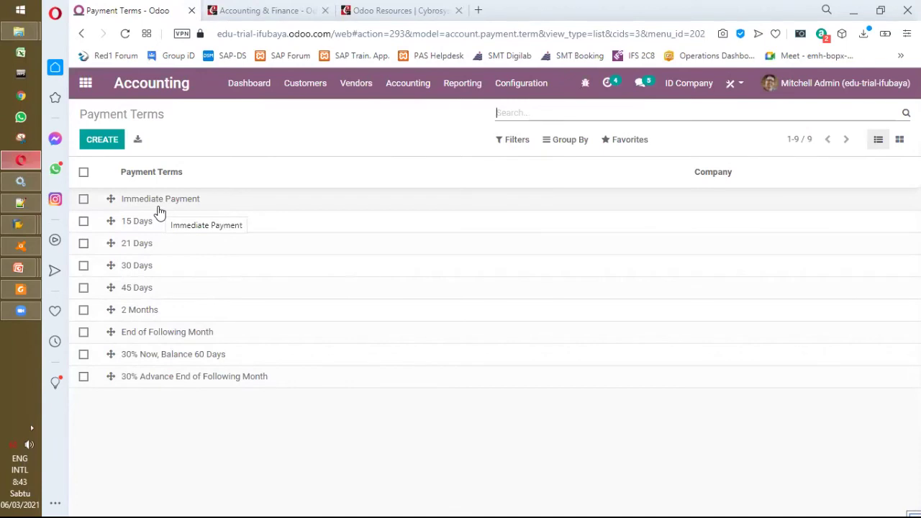
Open the 30 Days payment term for editing, examine its balance line's due date computation and discard the line's dialog.
{"action": "left_click", "coordinate": [139, 268]}
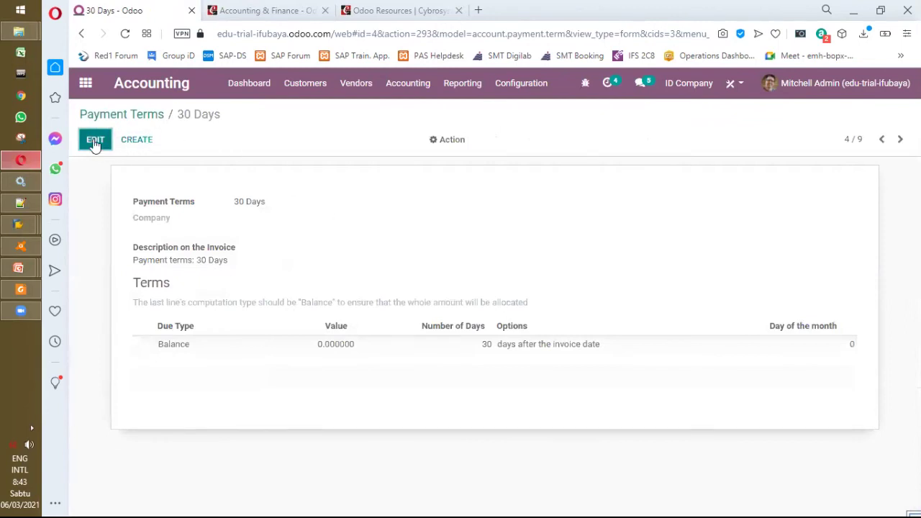
{"action": "left_click", "coordinate": [95, 140]}
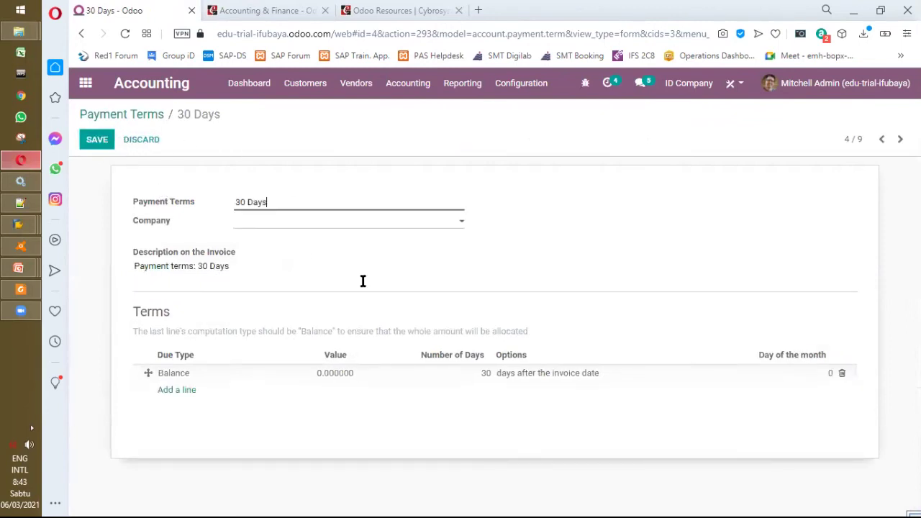
{"action": "left_click", "coordinate": [486, 375]}
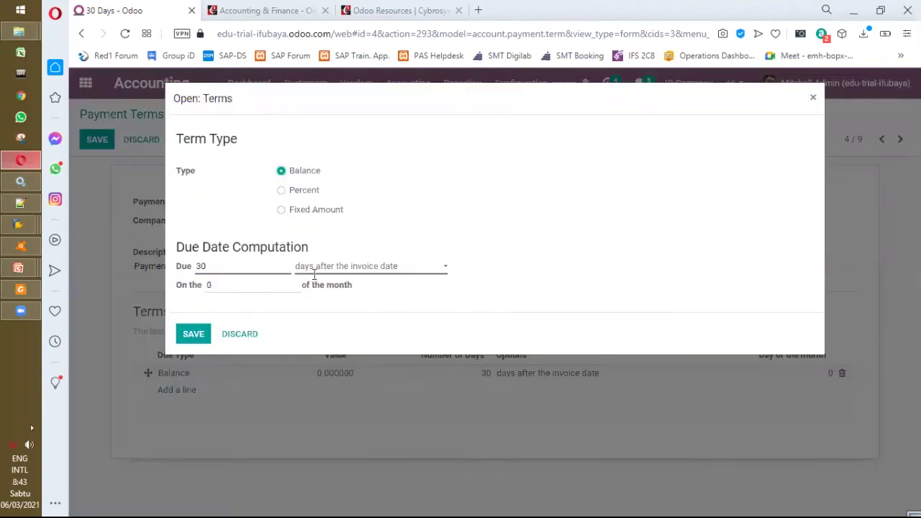
{"action": "left_click_drag", "start_coordinate": [185, 268], "coordinate": [230, 263]}
{"action": "left_click", "coordinate": [231, 263]}
{"action": "left_click", "coordinate": [241, 337]}
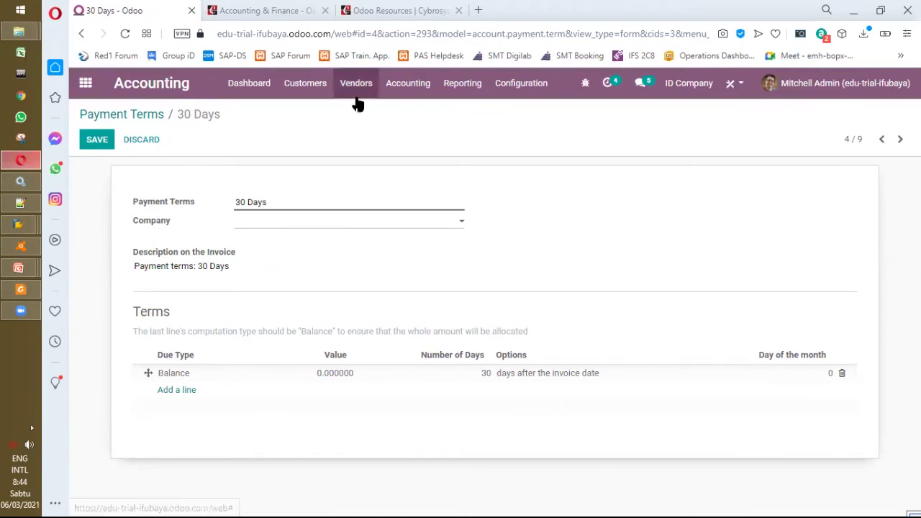
Return to the guide and read the Configuring Payment Terms in Odoo section, viewing its menu path screenshot enlarged.
{"action": "key", "text": "ctrl+Tab"}
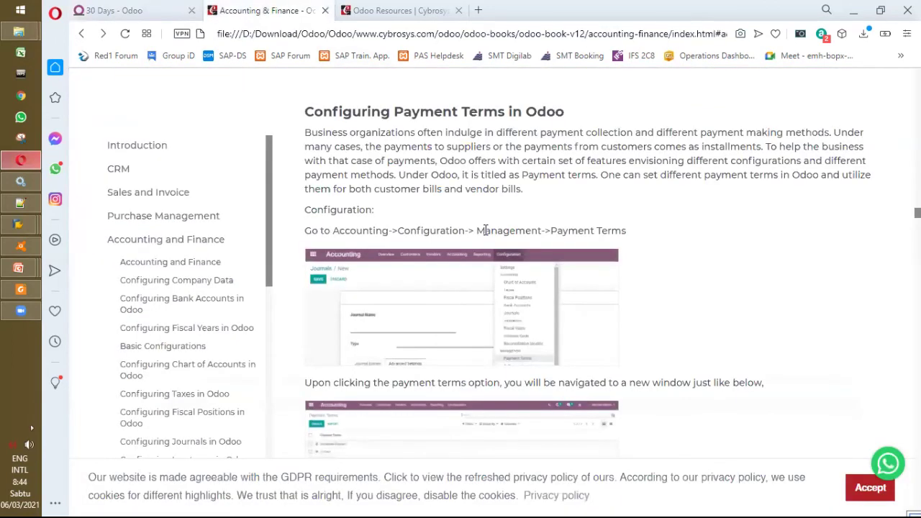
{"action": "scroll", "coordinate": [485, 230], "scroll_direction": "down", "scroll_amount": 2}
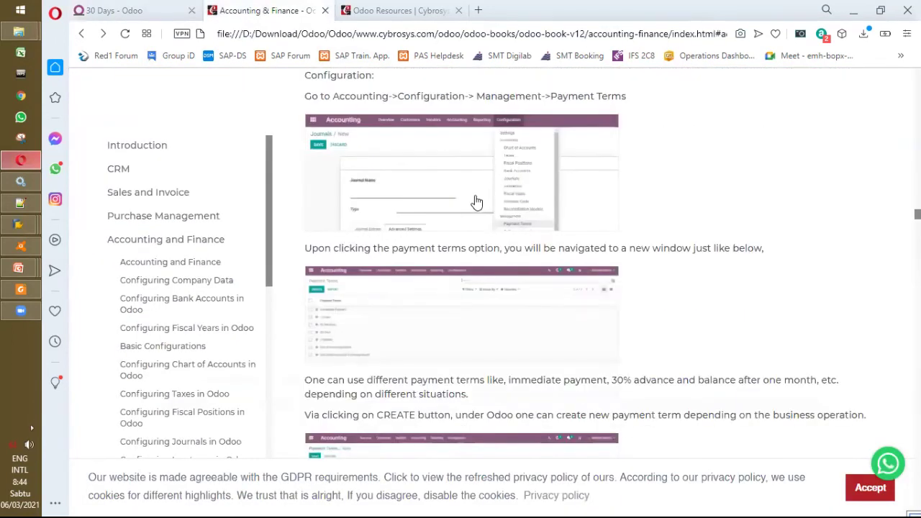
{"action": "left_click", "coordinate": [472, 193]}
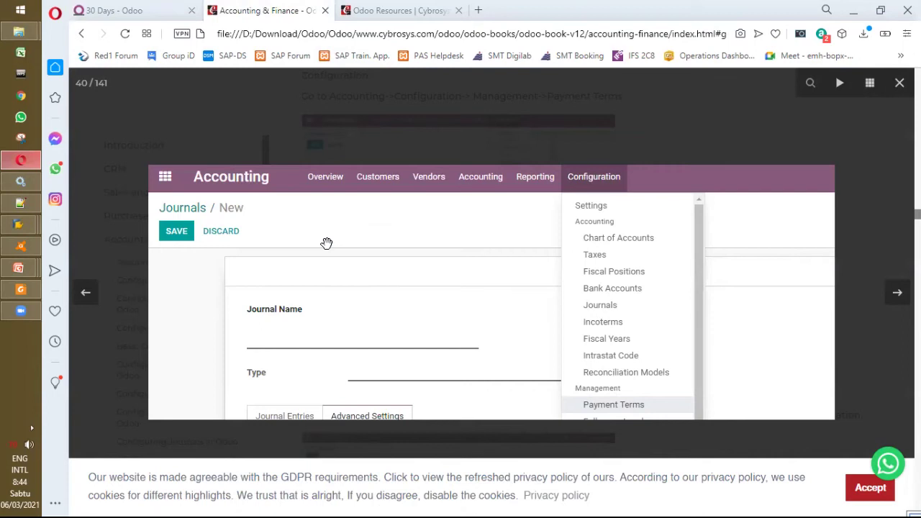
{"action": "left_click", "coordinate": [388, 301]}
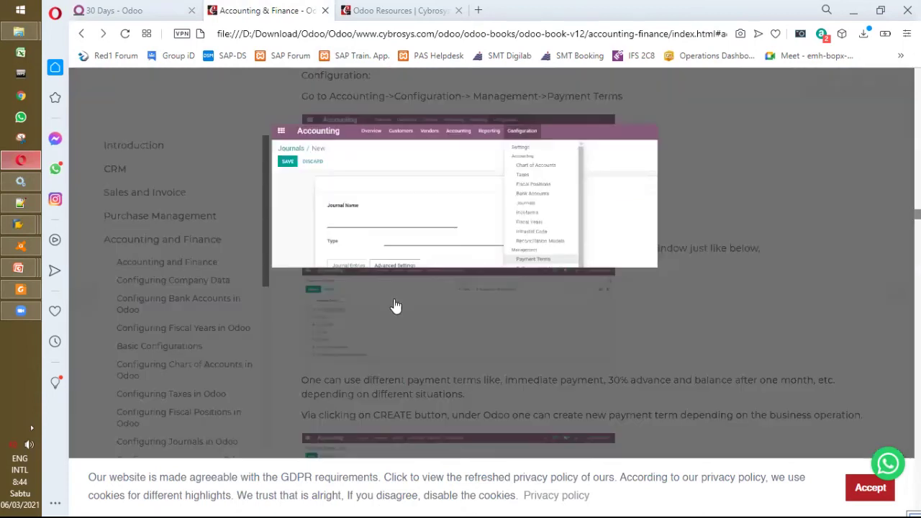
{"action": "scroll", "coordinate": [394, 300], "scroll_direction": "down", "scroll_amount": 4}
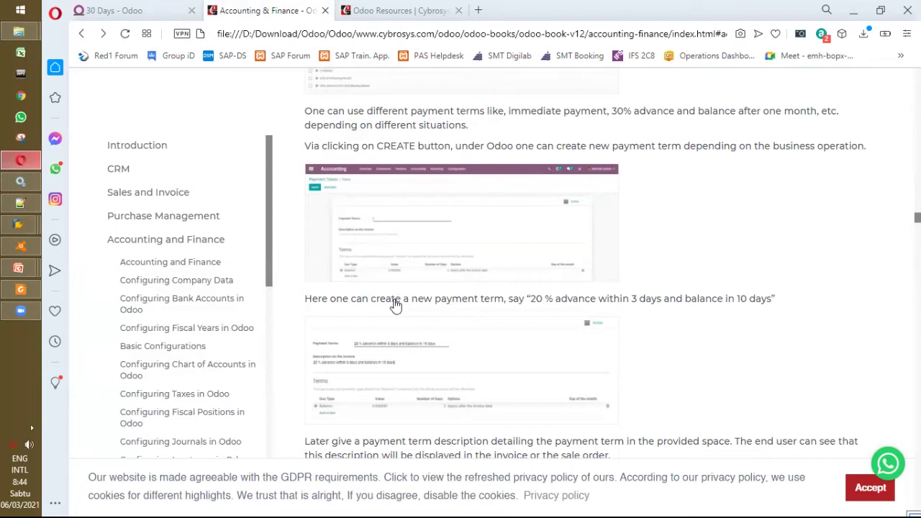
{"action": "scroll", "coordinate": [395, 305], "scroll_direction": "up", "scroll_amount": 5}
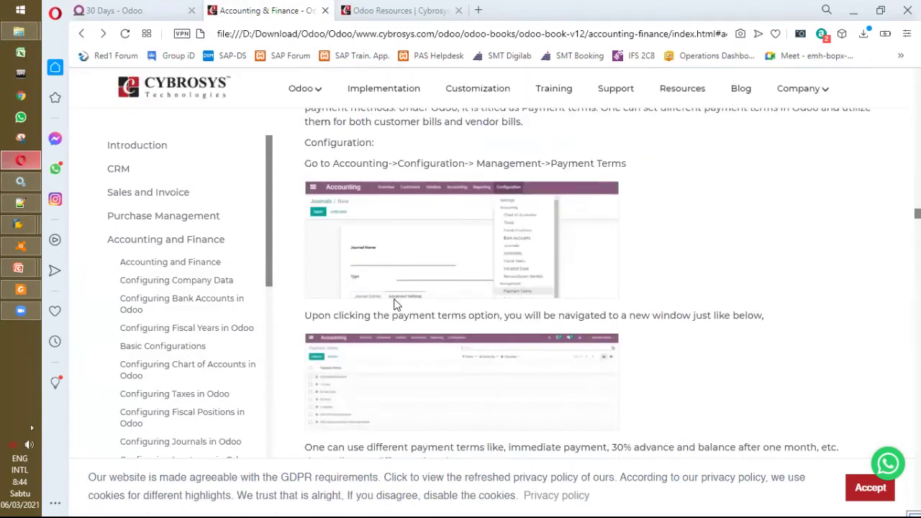
{"action": "scroll", "coordinate": [395, 305], "scroll_direction": "down", "scroll_amount": 3}
{"action": "scroll", "coordinate": [395, 305], "scroll_direction": "down", "scroll_amount": 5}
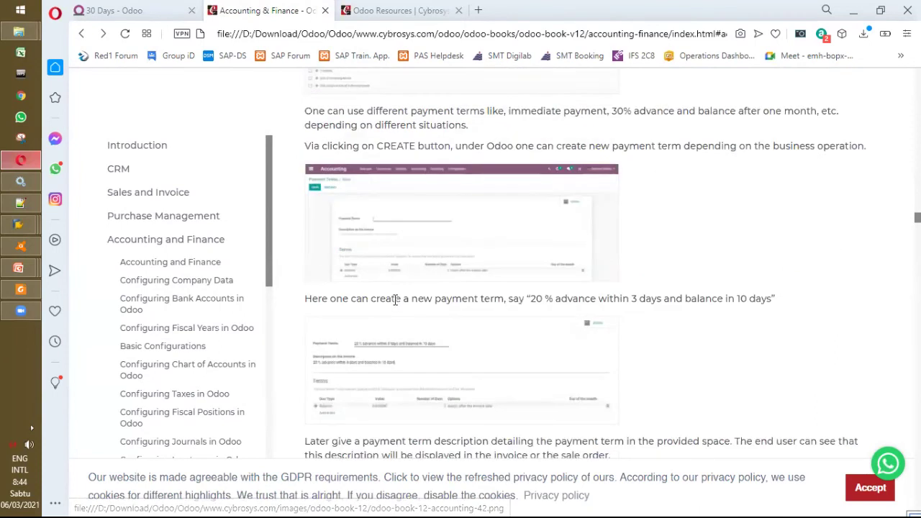
{"action": "scroll", "coordinate": [395, 305], "scroll_direction": "down", "scroll_amount": 7}
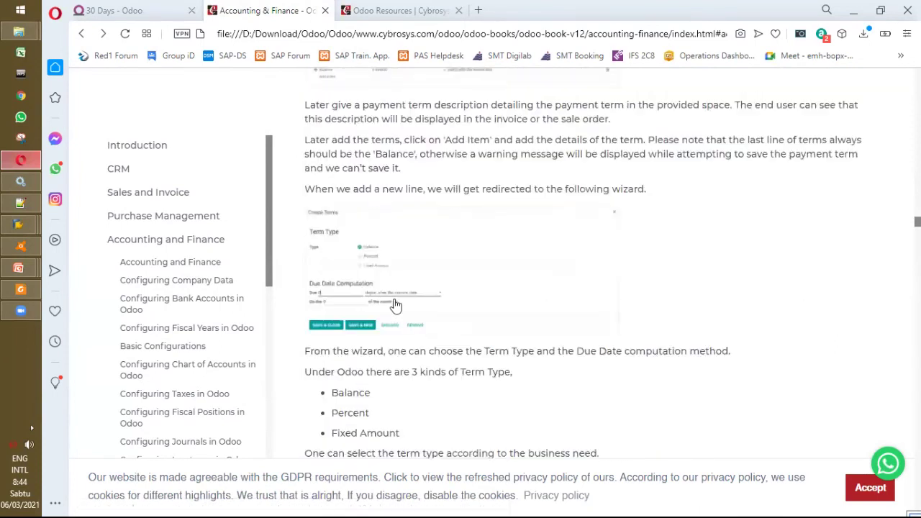
Skim the guide's sections on follow-up levels and Deferred Revenue Types, through the Revenue Information options.
{"action": "scroll", "coordinate": [395, 305], "scroll_direction": "down", "scroll_amount": 8}
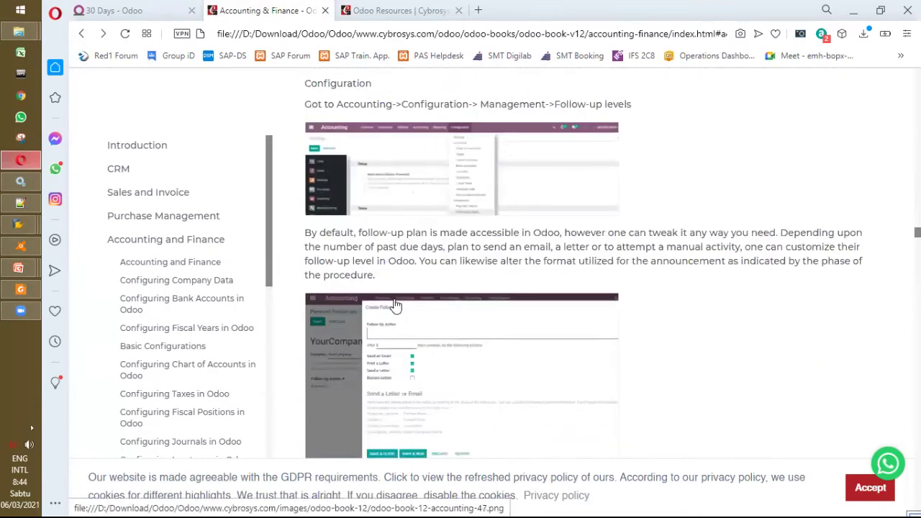
{"action": "scroll", "coordinate": [395, 305], "scroll_direction": "down", "scroll_amount": 4}
{"action": "scroll", "coordinate": [395, 305], "scroll_direction": "down", "scroll_amount": 2}
{"action": "scroll", "coordinate": [395, 305], "scroll_direction": "down", "scroll_amount": 9}
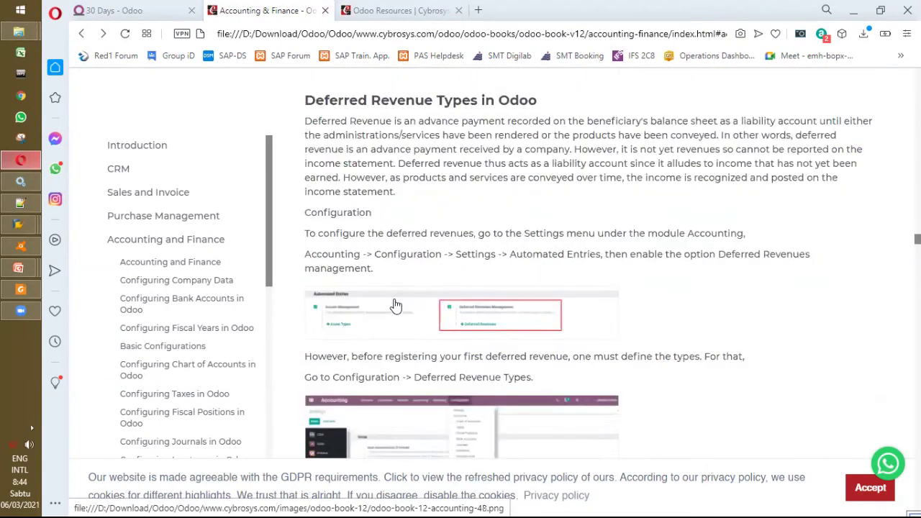
{"action": "scroll", "coordinate": [395, 305], "scroll_direction": "down", "scroll_amount": 2}
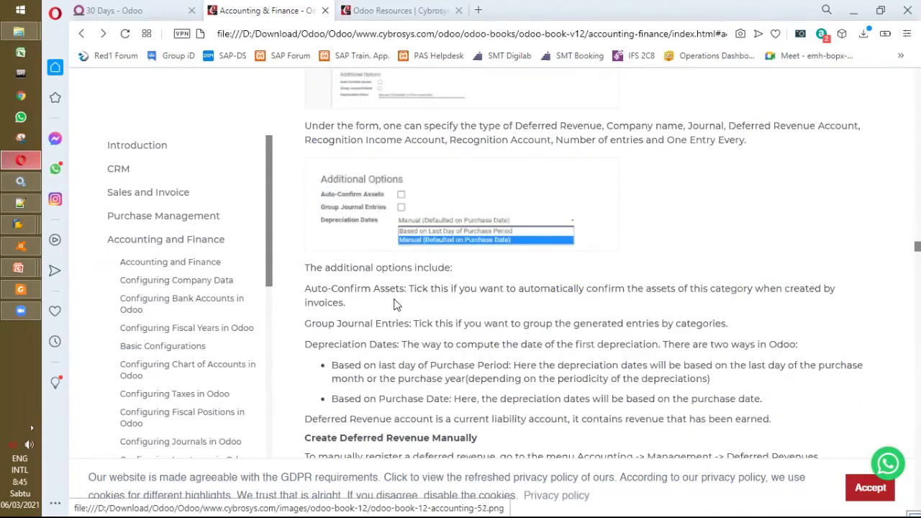
{"action": "scroll", "coordinate": [395, 306], "scroll_direction": "down", "scroll_amount": 2}
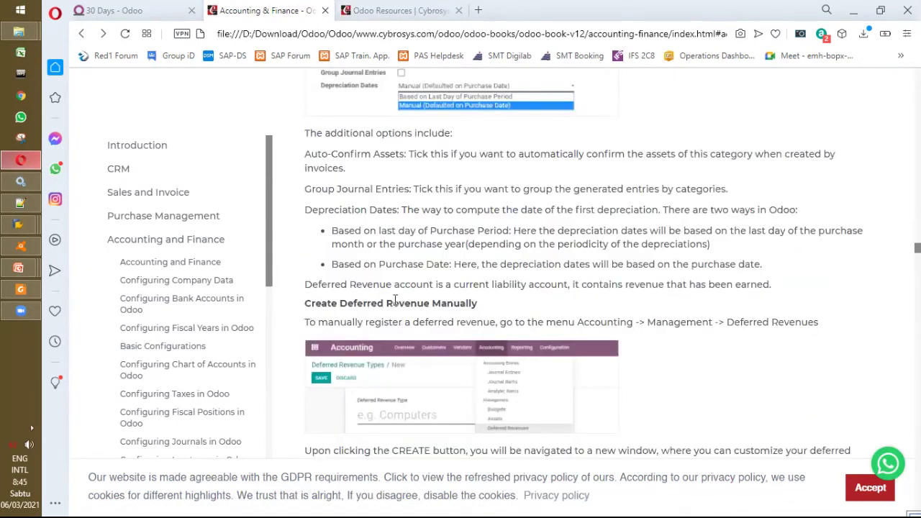
{"action": "scroll", "coordinate": [395, 305], "scroll_direction": "down", "scroll_amount": 8}
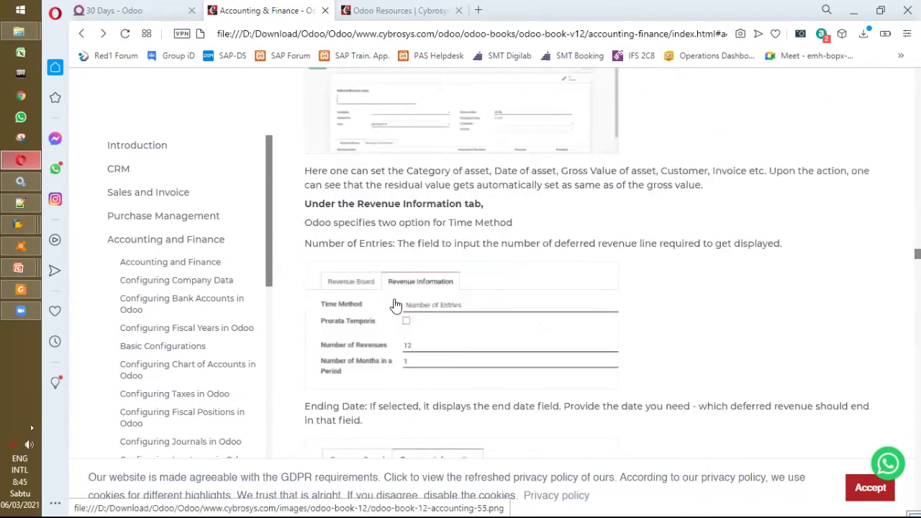
Go back to the start of the Accounting and Finance chapter and open the Inventory Management chapter from the guide's contents.
{"action": "left_click", "coordinate": [164, 243]}
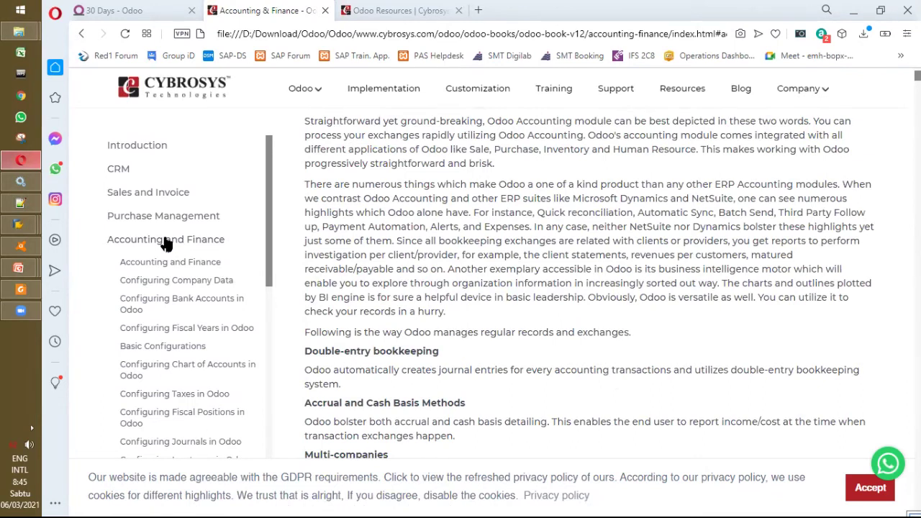
{"action": "scroll", "coordinate": [165, 245], "scroll_direction": "down", "scroll_amount": 2}
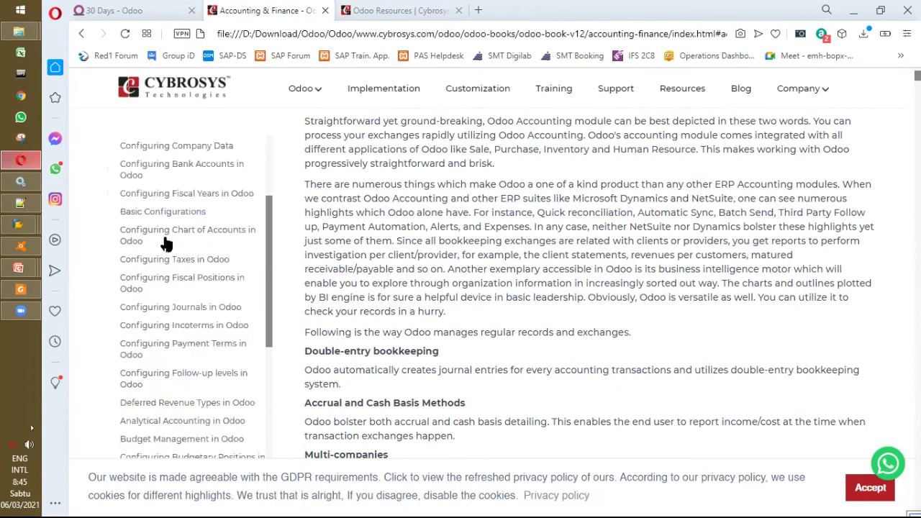
{"action": "scroll", "coordinate": [160, 315], "scroll_direction": "down", "scroll_amount": 4}
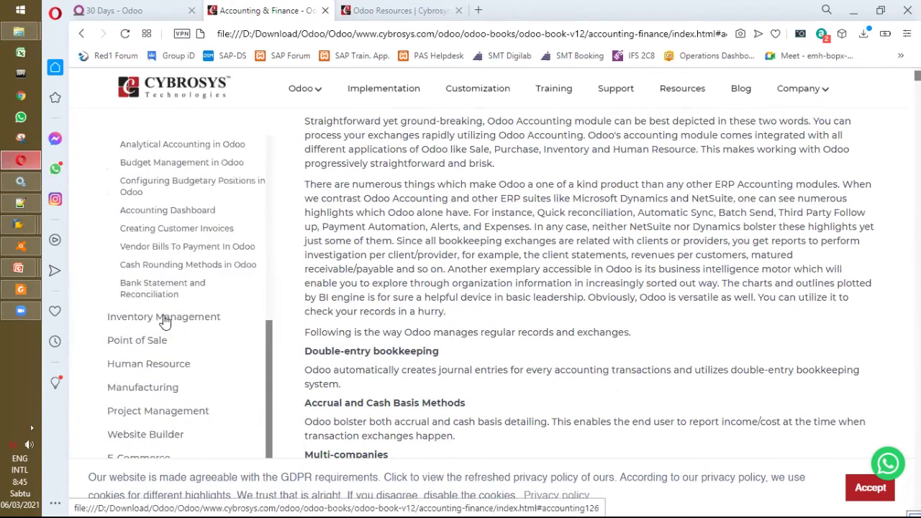
{"action": "left_click", "coordinate": [164, 318]}
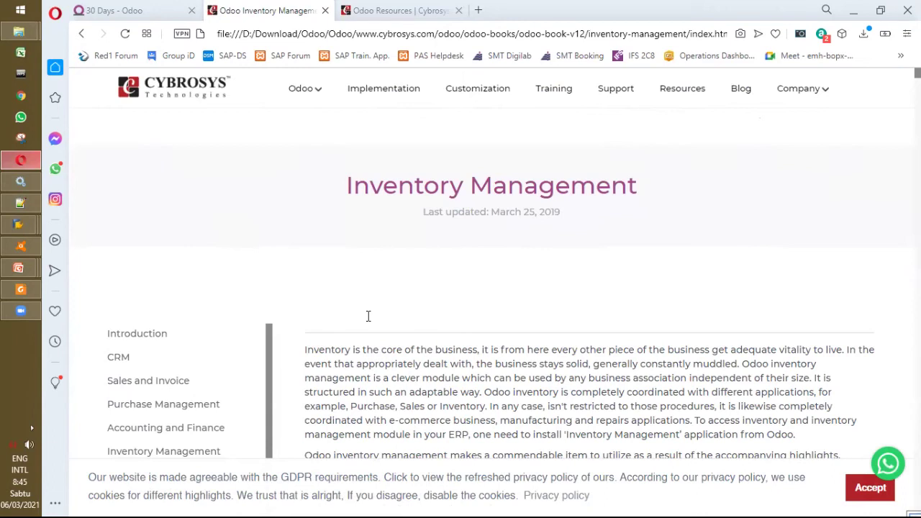
Read the Inventory Management chapter's introduction and advanced routing features, highlighting the Multi-Warehouses heading.
{"action": "scroll", "coordinate": [366, 322], "scroll_direction": "down", "scroll_amount": 3}
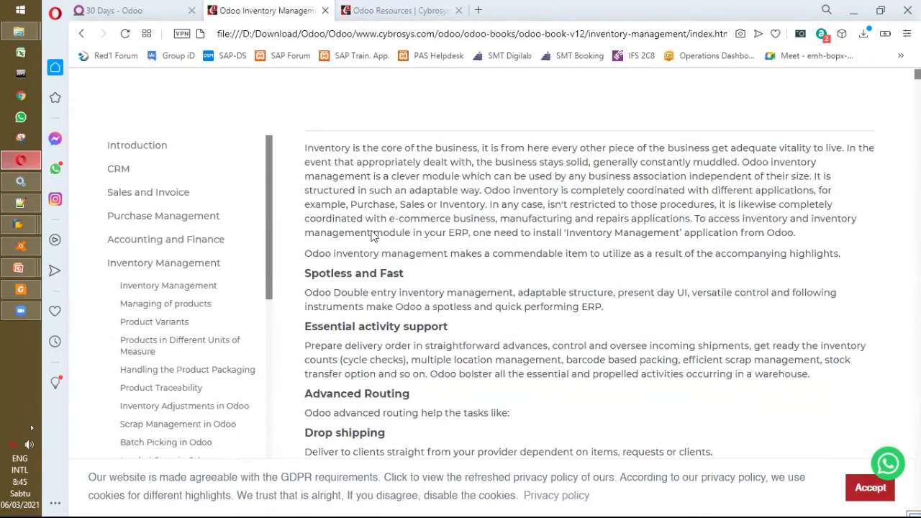
{"action": "scroll", "coordinate": [370, 200], "scroll_direction": "down", "scroll_amount": 3}
{"action": "scroll", "coordinate": [368, 193], "scroll_direction": "down", "scroll_amount": 2}
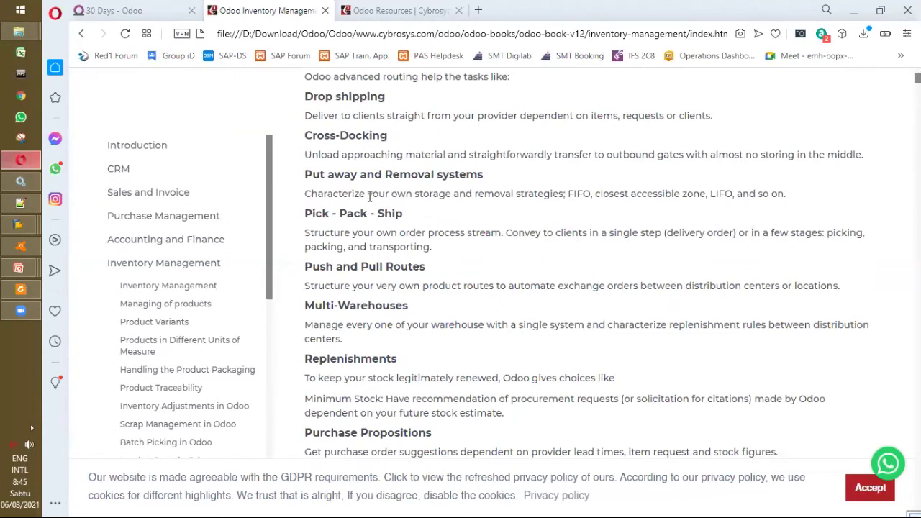
{"action": "scroll", "coordinate": [368, 196], "scroll_direction": "up", "scroll_amount": 4}
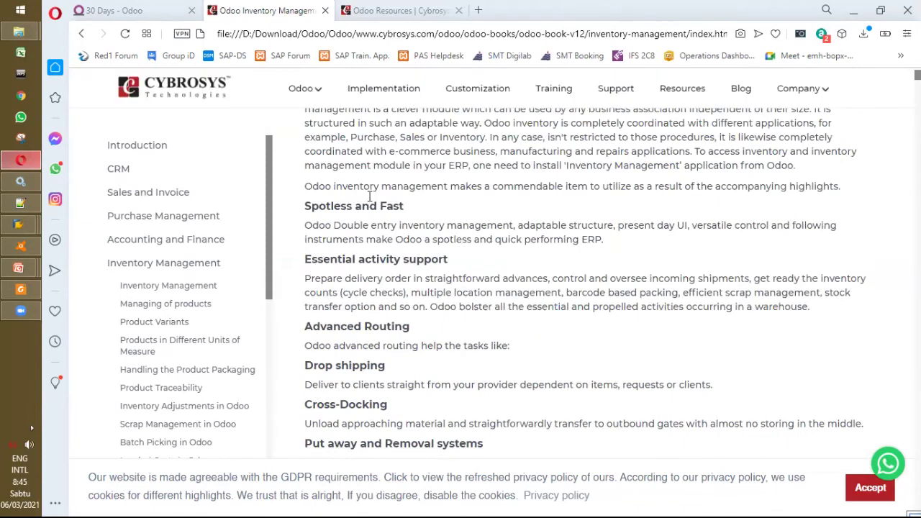
{"action": "scroll", "coordinate": [369, 195], "scroll_direction": "down", "scroll_amount": 5}
{"action": "left_click_drag", "start_coordinate": [409, 238], "coordinate": [303, 240]}
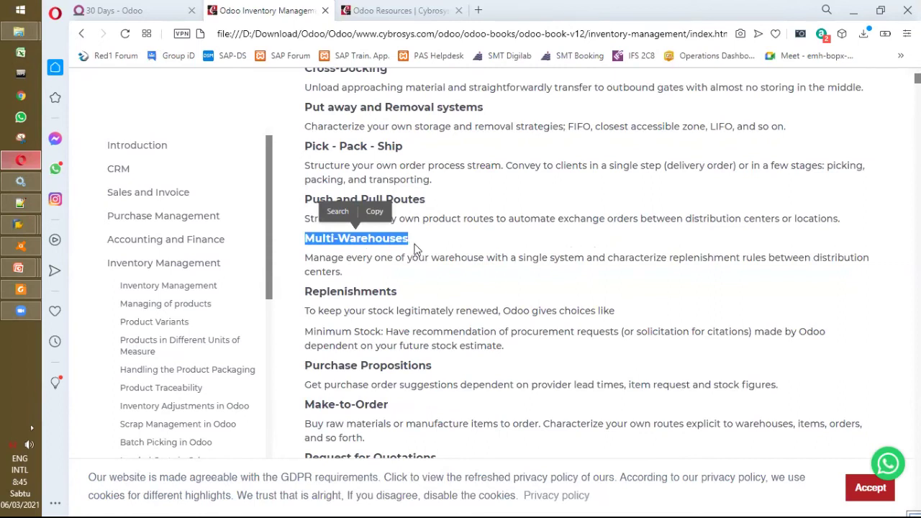
{"action": "key", "text": "ctrl+c"}
{"action": "left_click", "coordinate": [392, 239]}
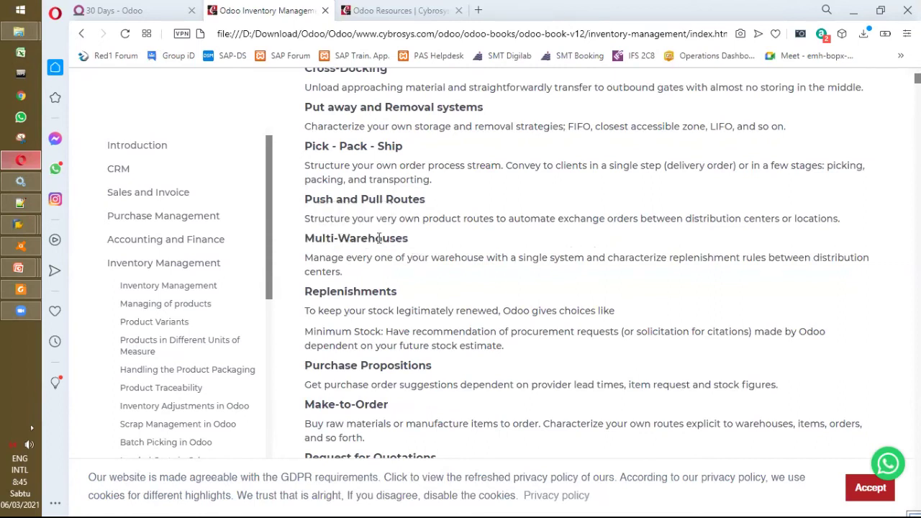
Read the remaining inventory features down to Managing of products and enlarge the screenshot of the product list.
{"action": "scroll", "coordinate": [379, 238], "scroll_direction": "down", "scroll_amount": 3}
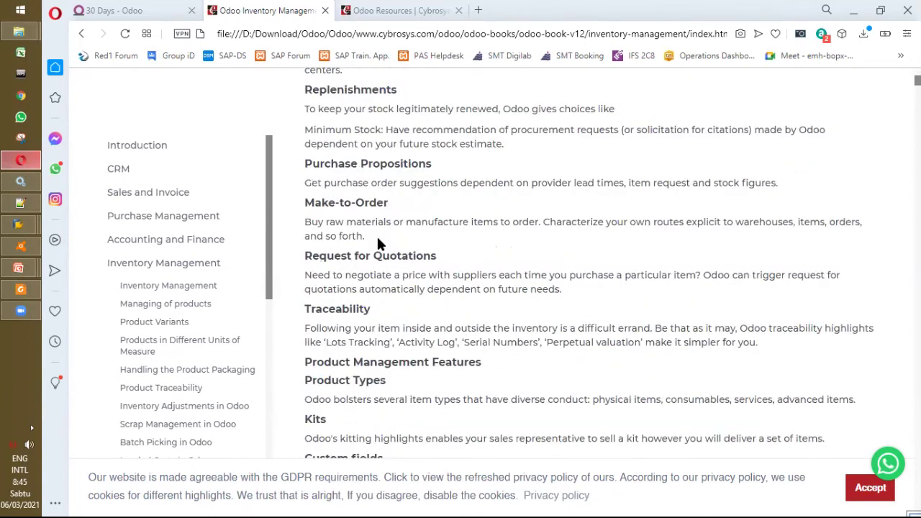
{"action": "scroll", "coordinate": [376, 241], "scroll_direction": "down", "scroll_amount": 2}
{"action": "scroll", "coordinate": [376, 242], "scroll_direction": "down", "scroll_amount": 5}
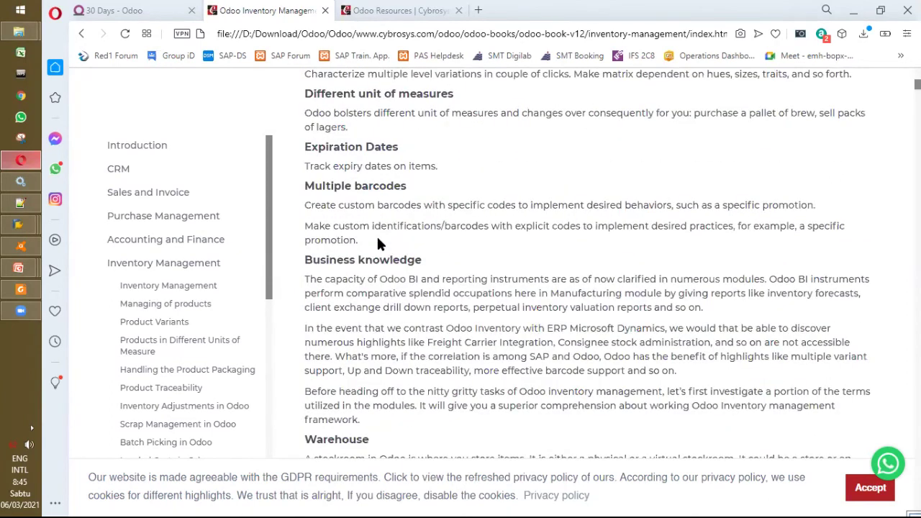
{"action": "scroll", "coordinate": [379, 243], "scroll_direction": "down", "scroll_amount": 12}
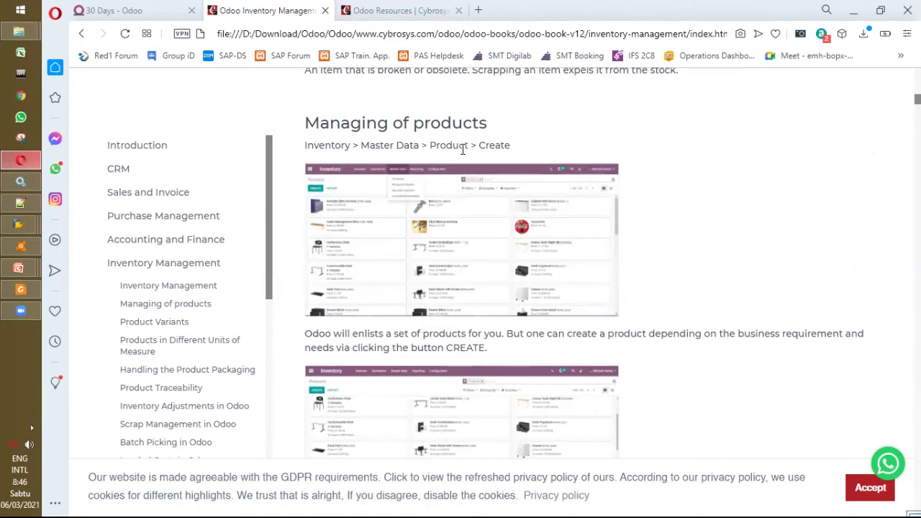
{"action": "left_click", "coordinate": [427, 219]}
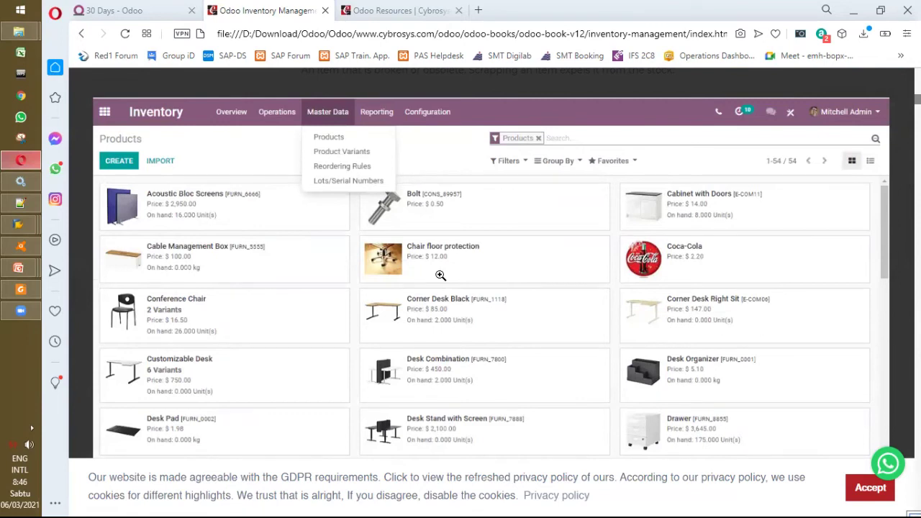
Return to the Odoo database, discard the open edit of the 30 Days payment term and switch to the Inventory app.
{"action": "left_click", "coordinate": [115, 10]}
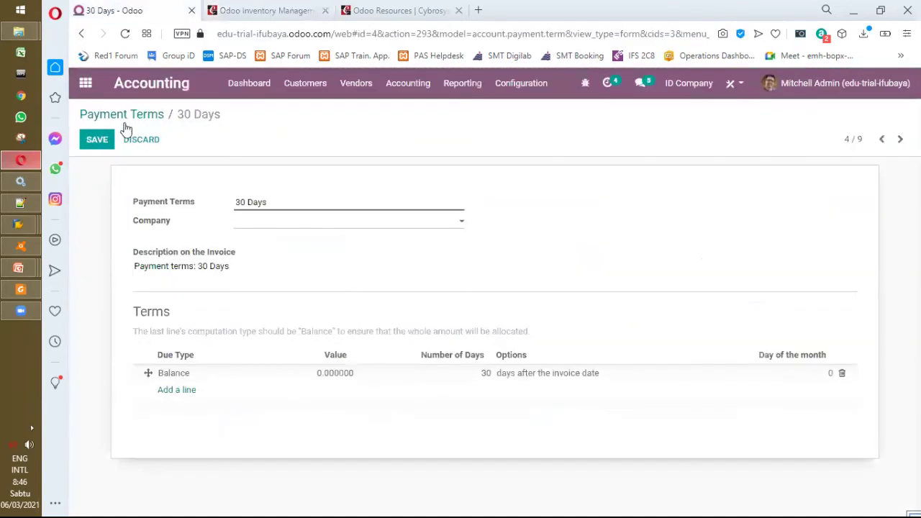
{"action": "left_click", "coordinate": [86, 86]}
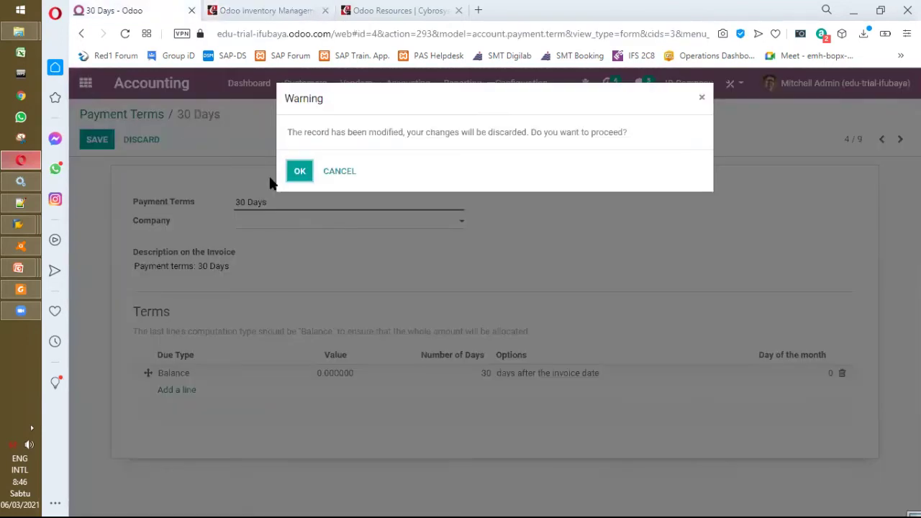
{"action": "left_click", "coordinate": [299, 173]}
{"action": "left_click", "coordinate": [540, 240]}
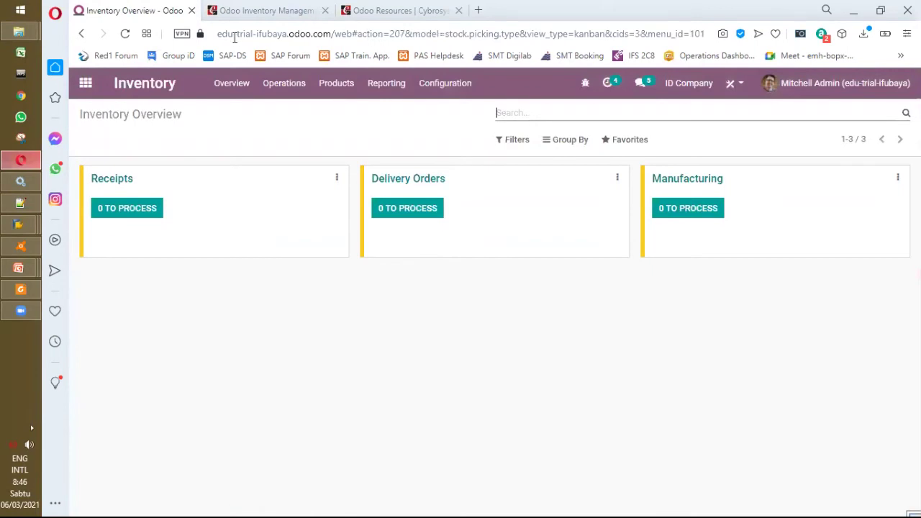
Open the inventory product list and look through all of its products.
{"action": "left_click", "coordinate": [335, 86]}
{"action": "left_click", "coordinate": [342, 114]}
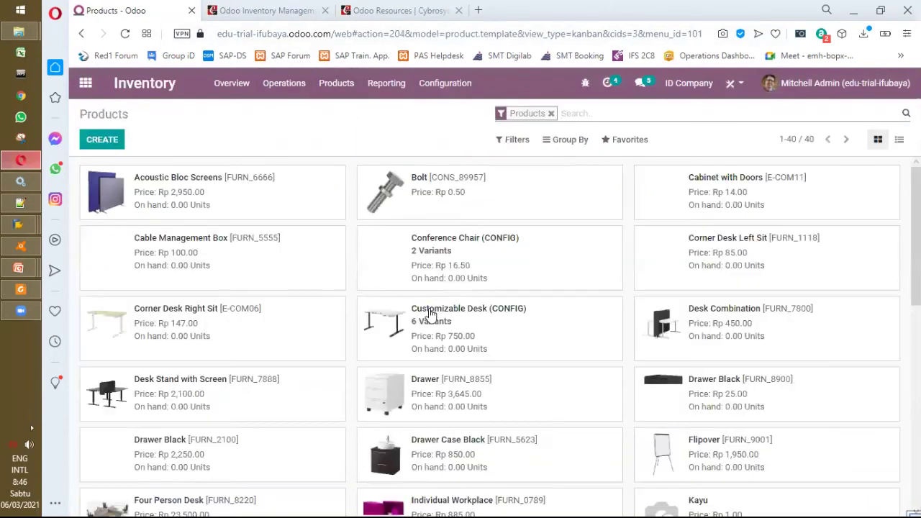
{"action": "scroll", "coordinate": [425, 314], "scroll_direction": "down", "scroll_amount": 8}
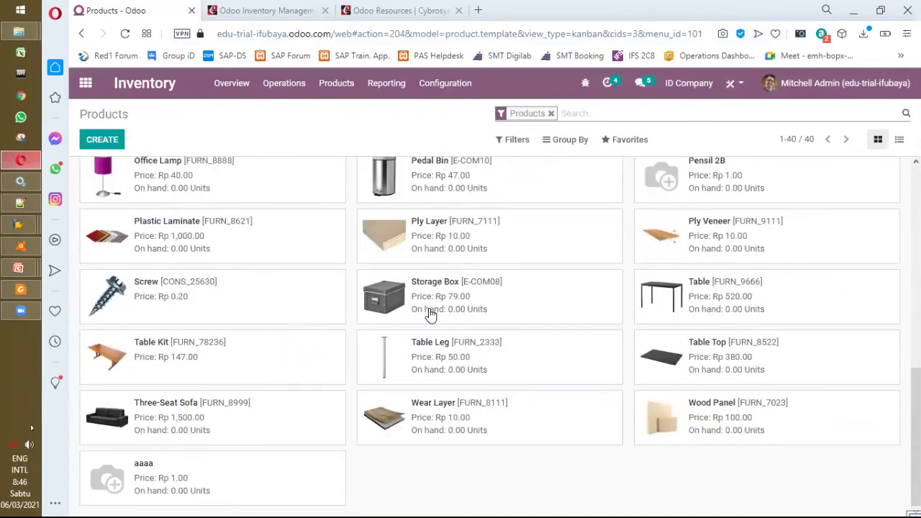
{"action": "scroll", "coordinate": [429, 314], "scroll_direction": "up", "scroll_amount": 10}
{"action": "scroll", "coordinate": [429, 314], "scroll_direction": "down", "scroll_amount": 2}
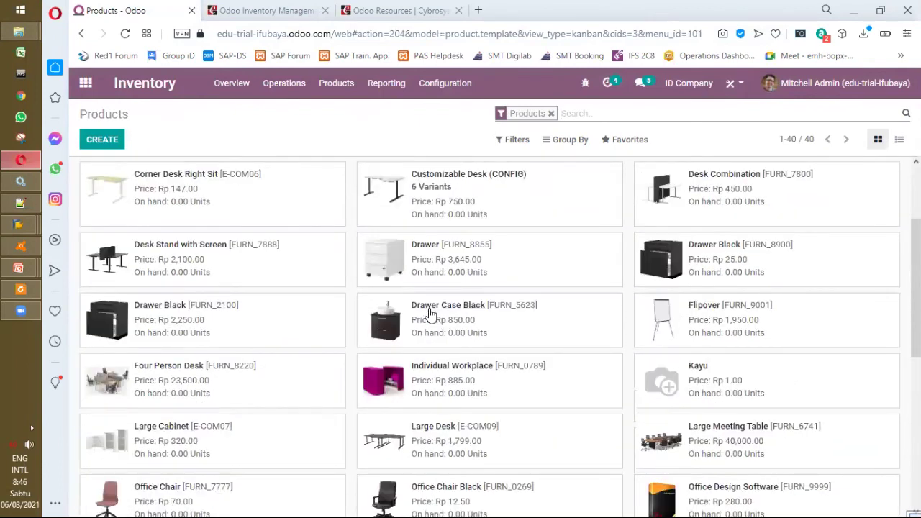
{"action": "scroll", "coordinate": [430, 315], "scroll_direction": "down", "scroll_amount": 3}
{"action": "scroll", "coordinate": [511, 422], "scroll_direction": "up", "scroll_amount": 6}
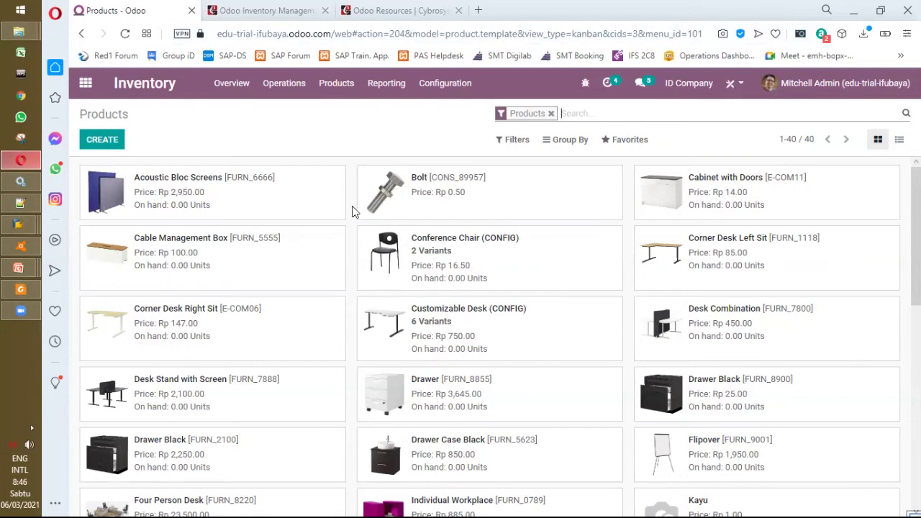
Open the list of product categories from the inventory configuration.
{"action": "left_click", "coordinate": [338, 89]}
{"action": "left_click", "coordinate": [456, 89]}
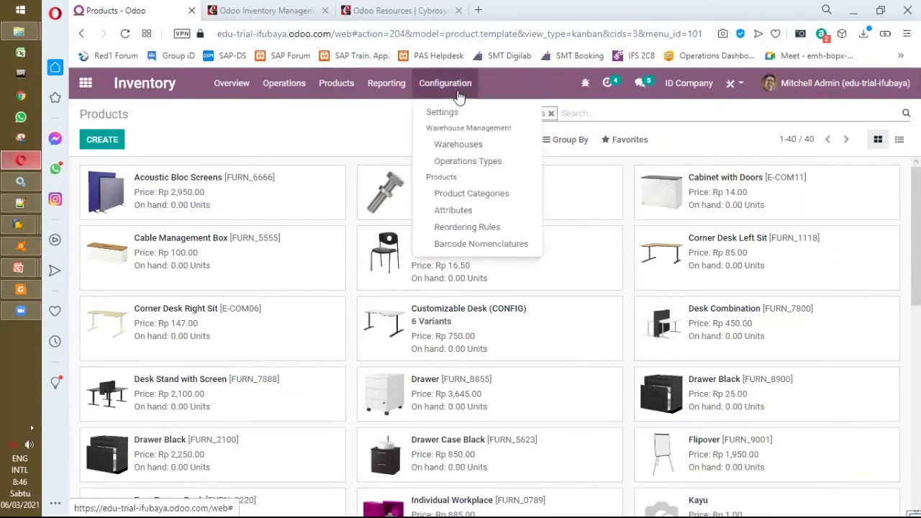
{"action": "left_click", "coordinate": [469, 195]}
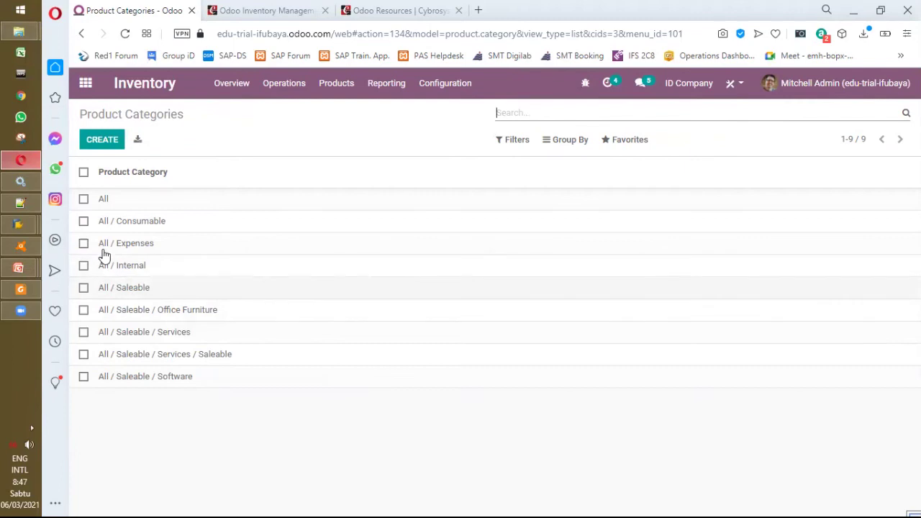
Open the All product category and highlight its Inventory Valuation setting.
{"action": "left_click", "coordinate": [102, 201]}
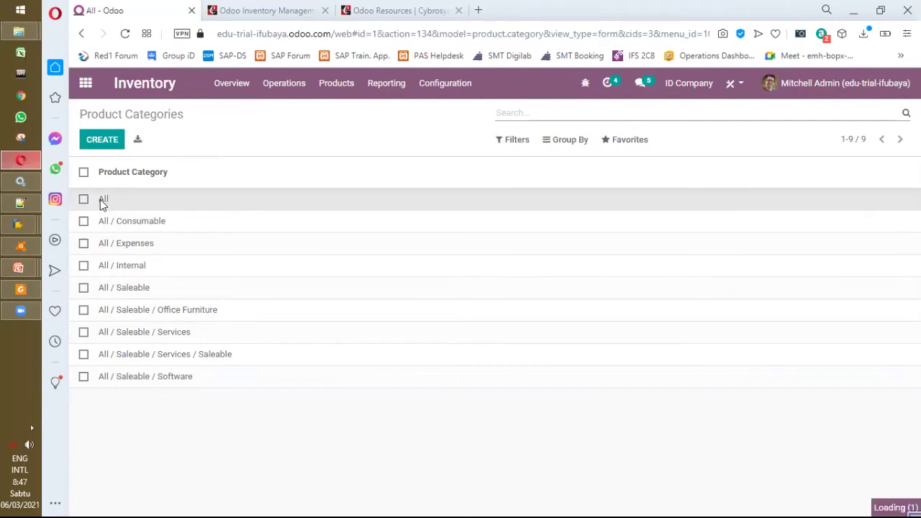
{"action": "left_click_drag", "start_coordinate": [267, 339], "coordinate": [127, 345]}
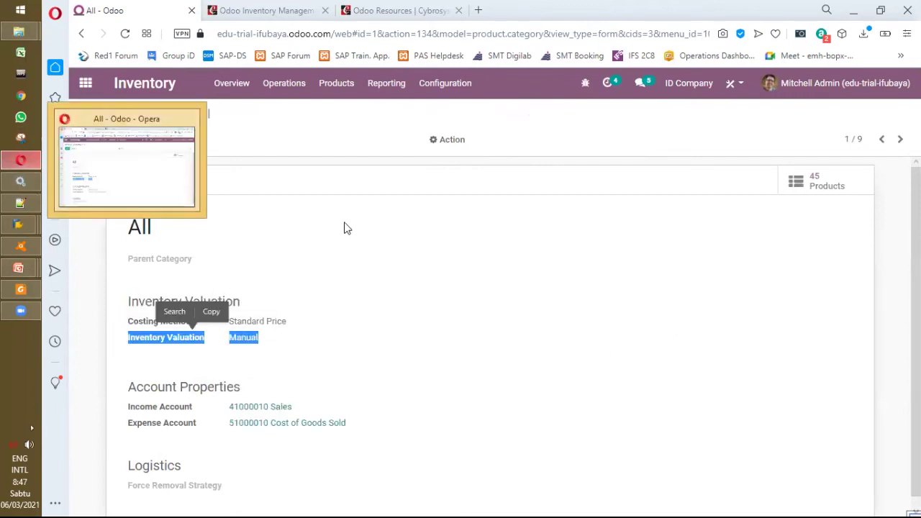
{"action": "left_click", "coordinate": [85, 169]}
Edit the All category, set its Inventory Valuation to Automated and review the account and stock properties.
{"action": "left_click", "coordinate": [98, 142]}
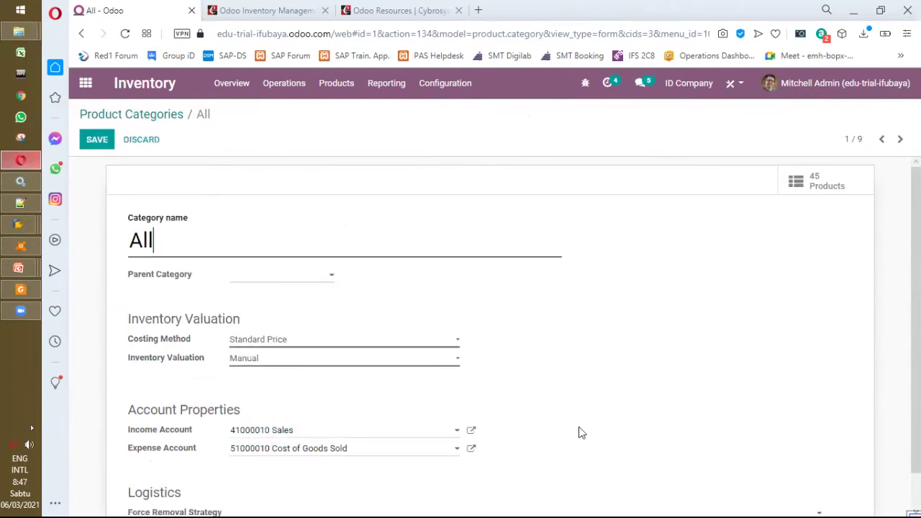
{"action": "scroll", "coordinate": [580, 432], "scroll_direction": "down", "scroll_amount": 1}
{"action": "left_click", "coordinate": [453, 324]}
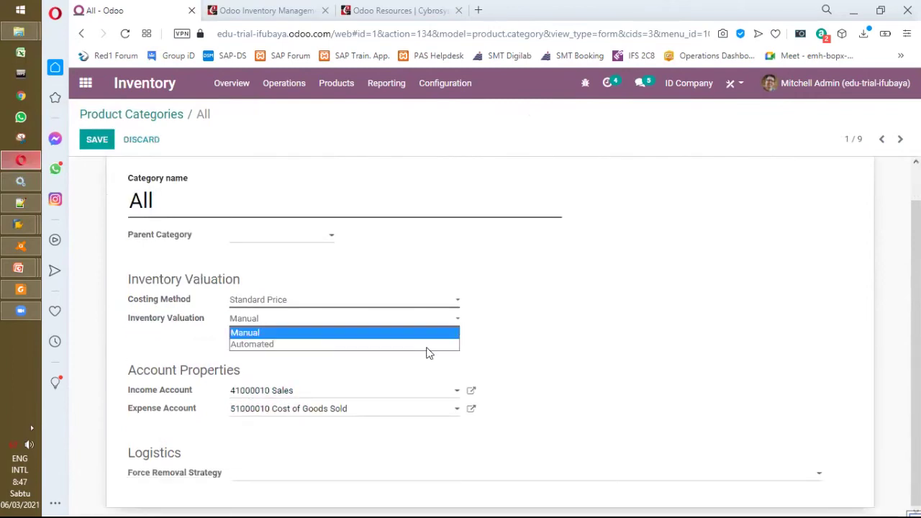
{"action": "left_click", "coordinate": [426, 345]}
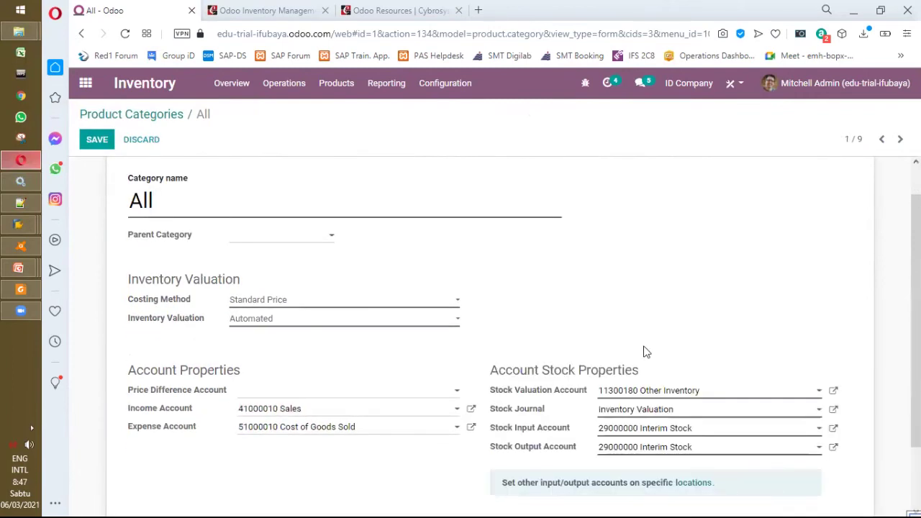
{"action": "scroll", "coordinate": [550, 354], "scroll_direction": "down", "scroll_amount": 1}
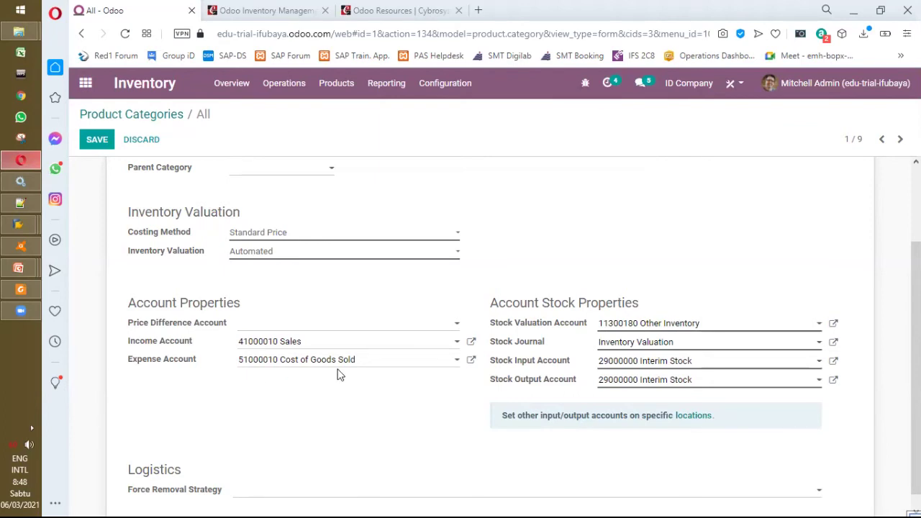
Check the accounts available for the All category's income and price difference accounts, and save the category.
{"action": "left_click", "coordinate": [456, 342]}
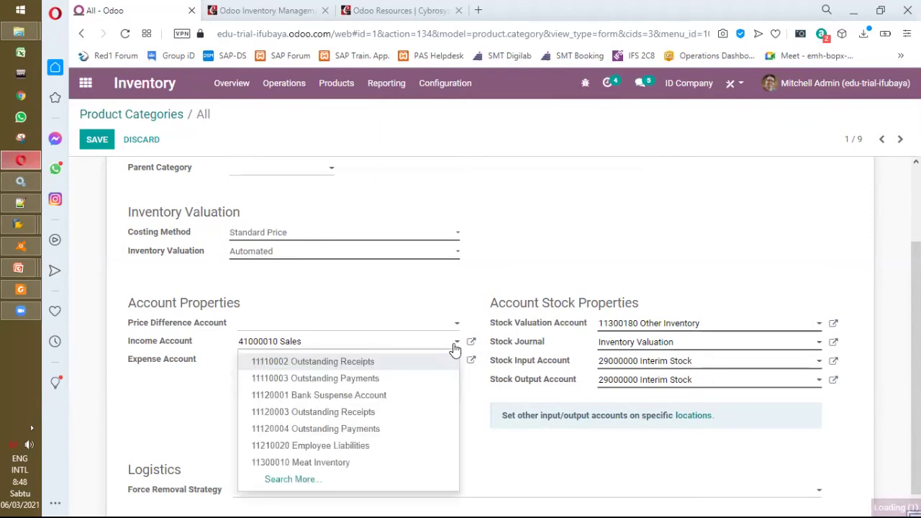
{"action": "left_click", "coordinate": [457, 342]}
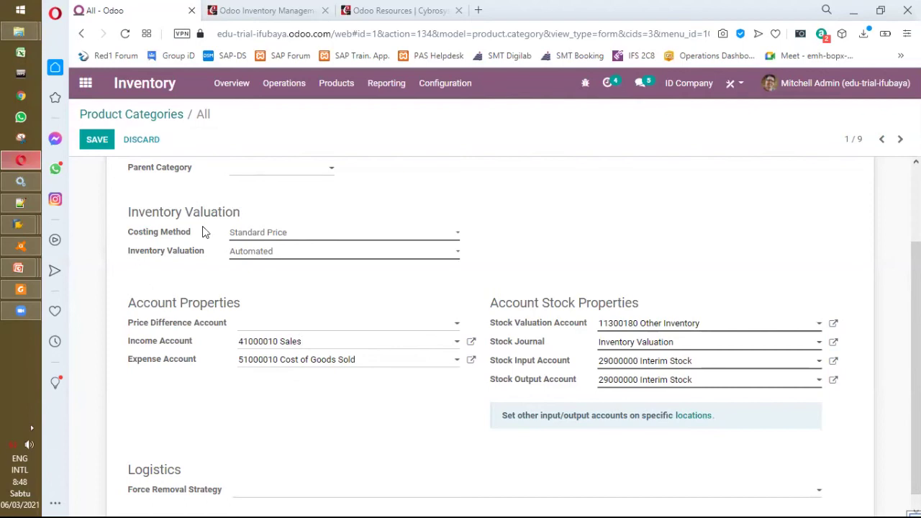
{"action": "scroll", "coordinate": [201, 232], "scroll_direction": "up", "scroll_amount": 2}
{"action": "scroll", "coordinate": [201, 232], "scroll_direction": "down", "scroll_amount": 1}
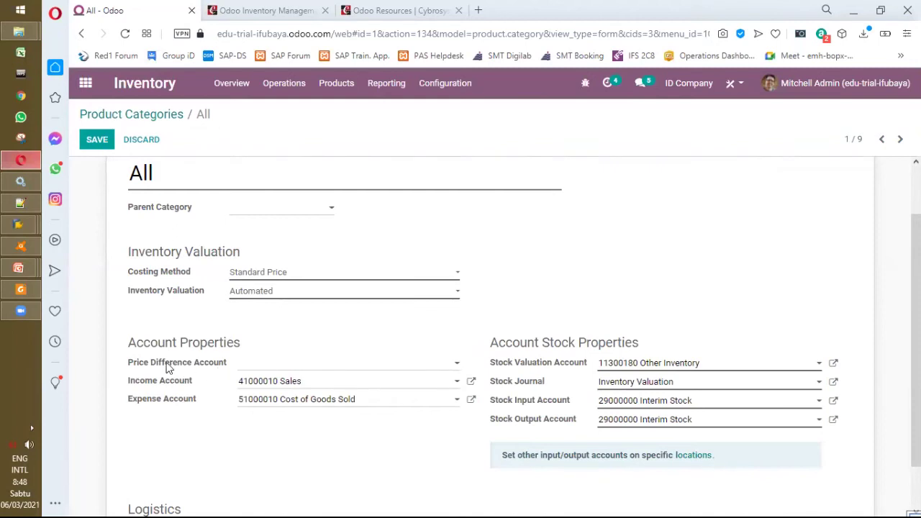
{"action": "mouse_move", "coordinate": [164, 362]}
{"action": "left_mouse_down"}
{"action": "mouse_move", "coordinate": [168, 376]}
{"action": "mouse_move", "coordinate": [183, 363]}
{"action": "left_mouse_up"}
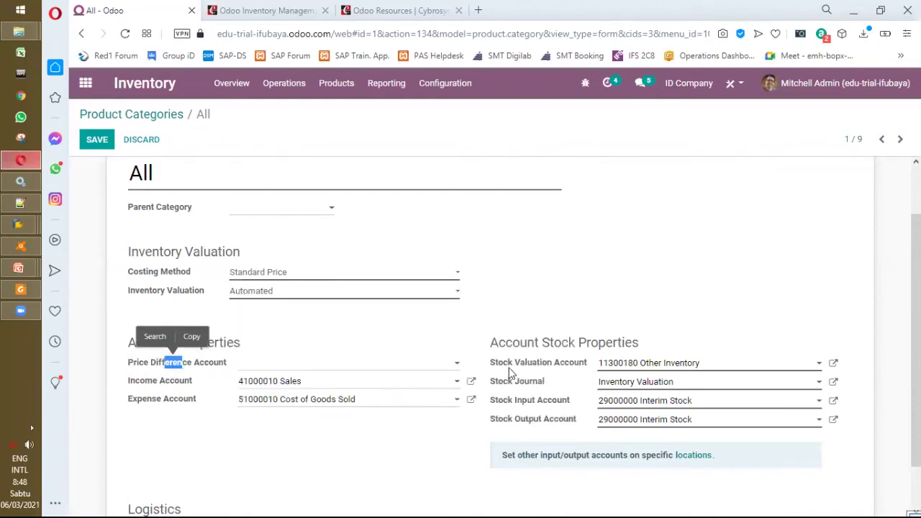
{"action": "left_click", "coordinate": [455, 367]}
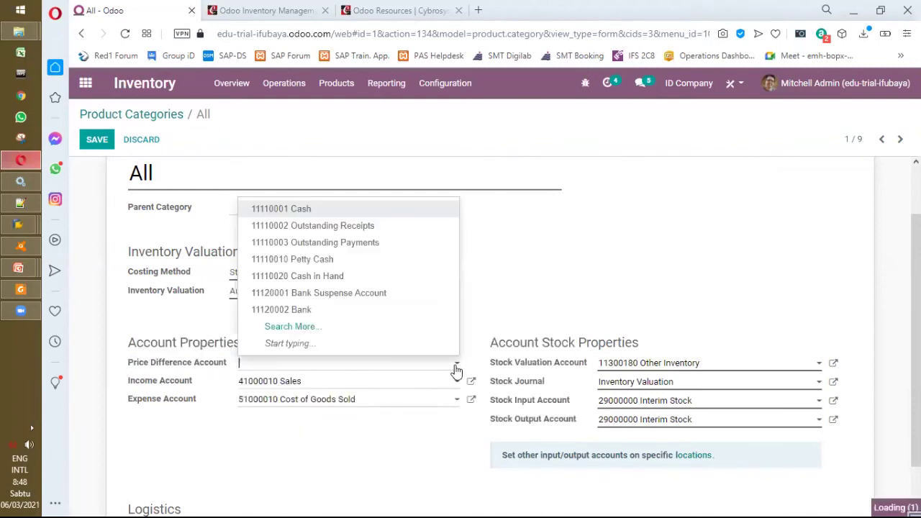
{"action": "left_click", "coordinate": [389, 337]}
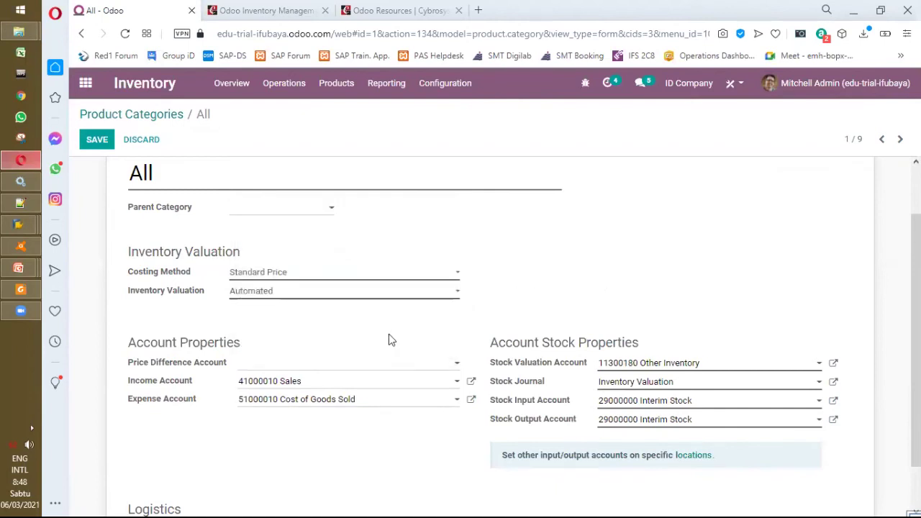
{"action": "scroll", "coordinate": [626, 315], "scroll_direction": "up", "scroll_amount": 1}
{"action": "scroll", "coordinate": [626, 315], "scroll_direction": "down", "scroll_amount": 2}
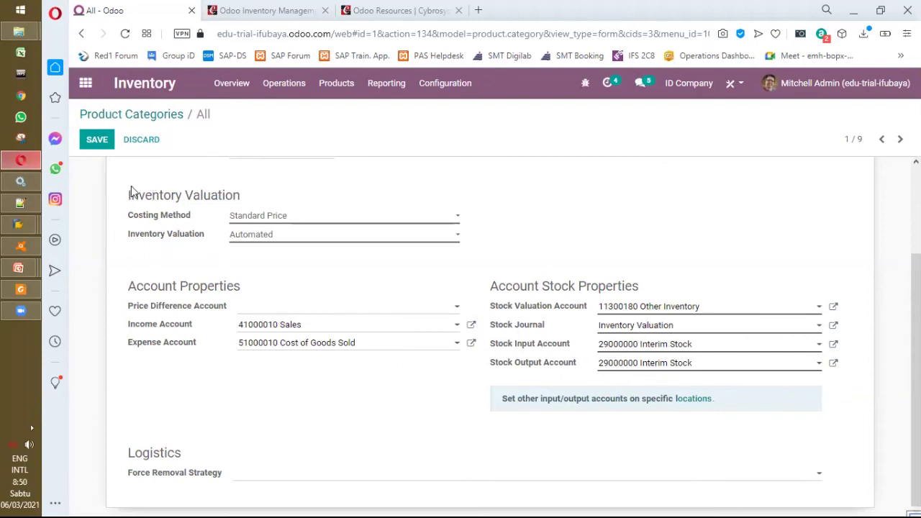
{"action": "left_click", "coordinate": [99, 143]}
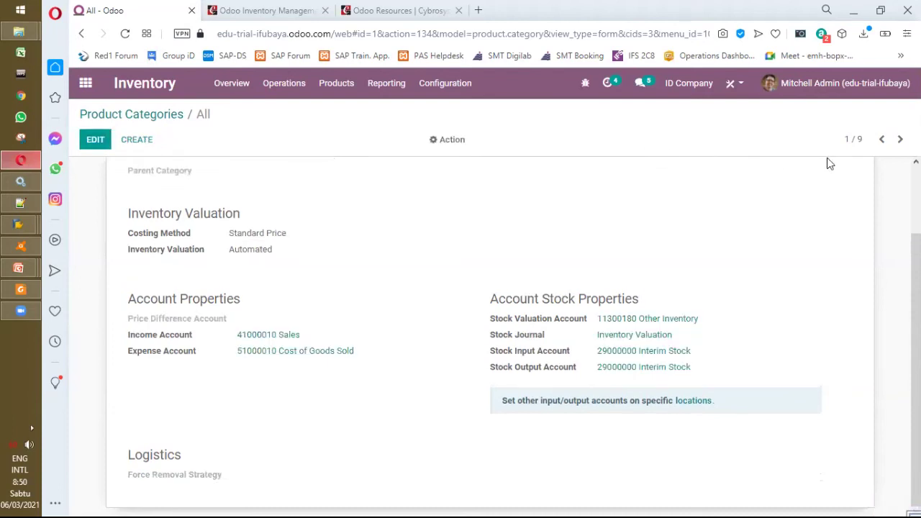
Set the Consumable category's inventory valuation to Automated and save it.
{"action": "left_click", "coordinate": [899, 139]}
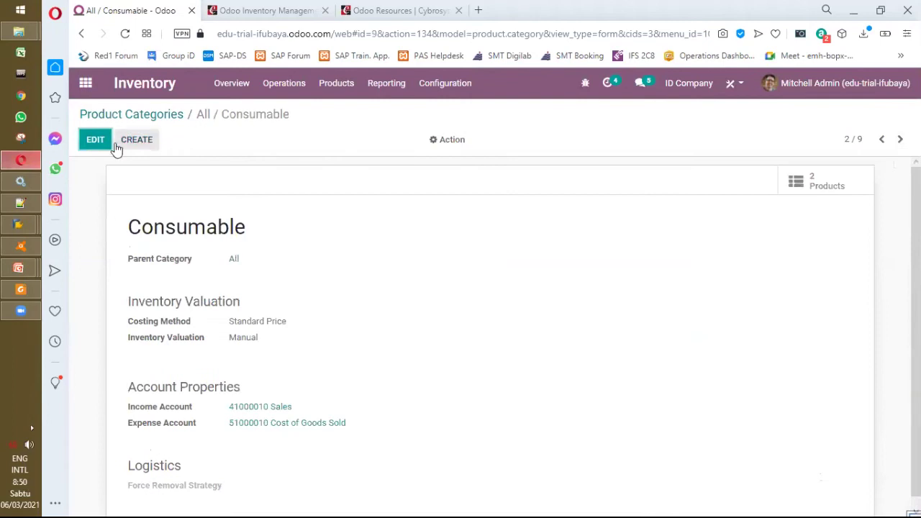
{"action": "left_click", "coordinate": [93, 143]}
{"action": "left_click", "coordinate": [455, 360]}
{"action": "left_click", "coordinate": [407, 385]}
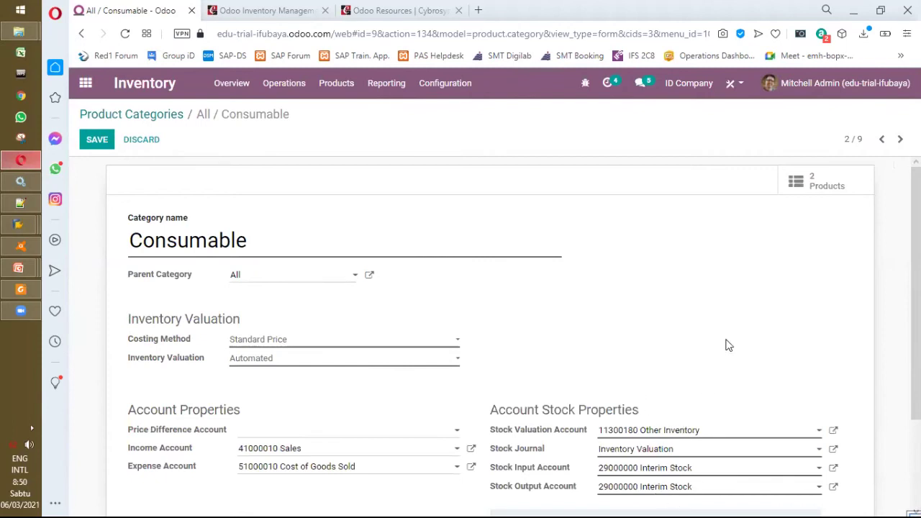
{"action": "left_click", "coordinate": [96, 140]}
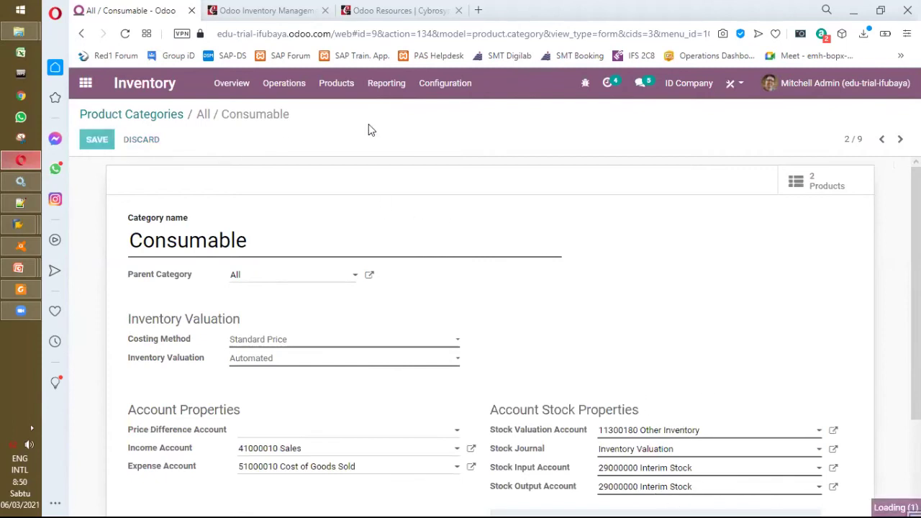
Set the Expenses category's inventory valuation to Automated and save the record.
{"action": "left_click", "coordinate": [899, 139]}
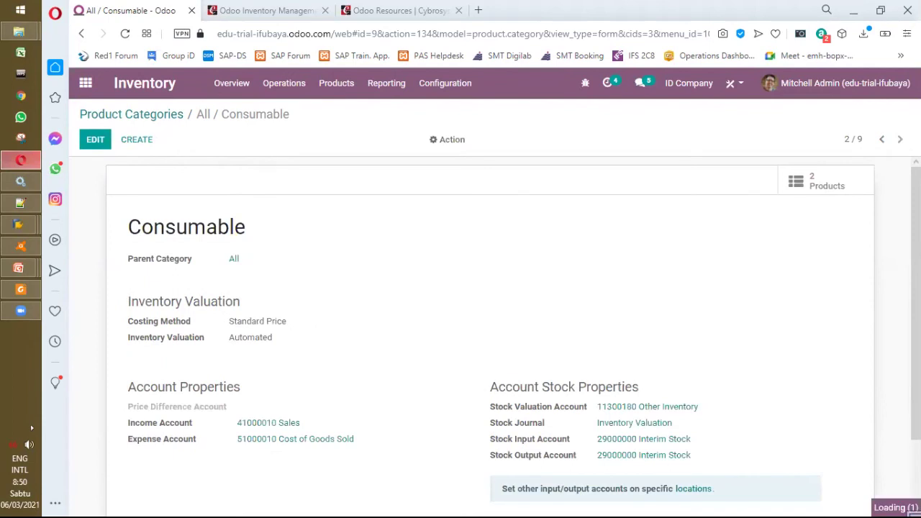
{"action": "left_click", "coordinate": [96, 140]}
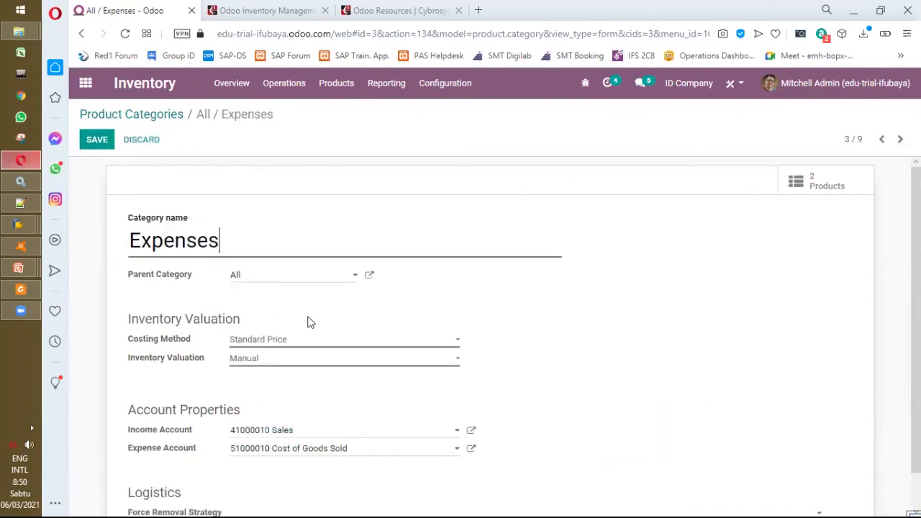
{"action": "left_click", "coordinate": [456, 359]}
{"action": "left_click", "coordinate": [430, 385]}
{"action": "left_click", "coordinate": [98, 146]}
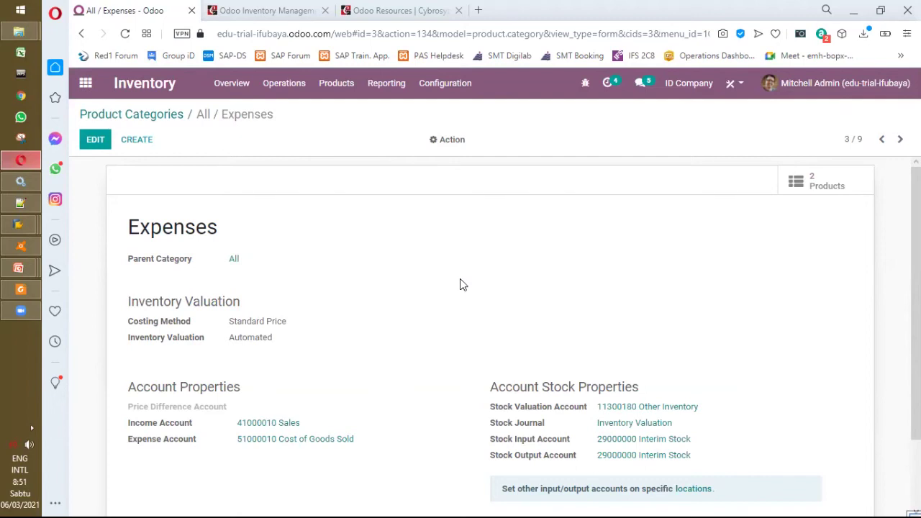
Search the Accounting app's configuration settings for "valua".
{"action": "left_click", "coordinate": [85, 82]}
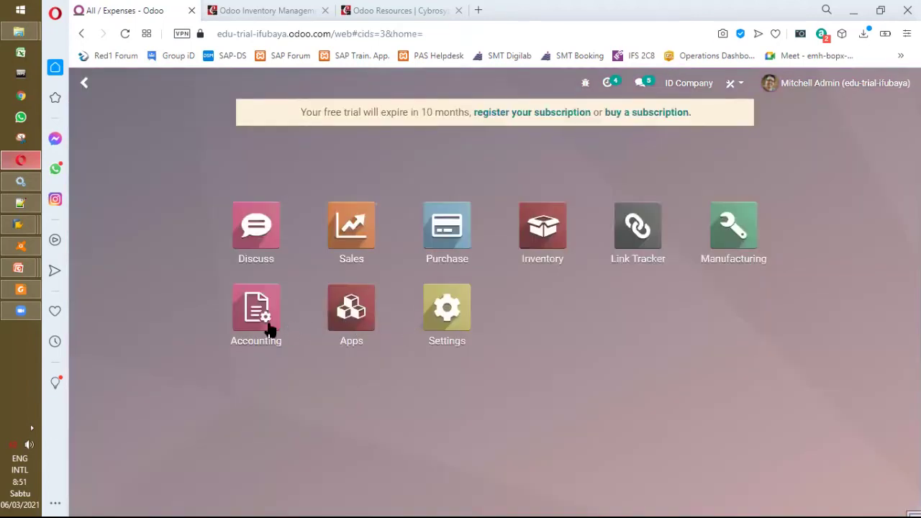
{"action": "left_click", "coordinate": [264, 328]}
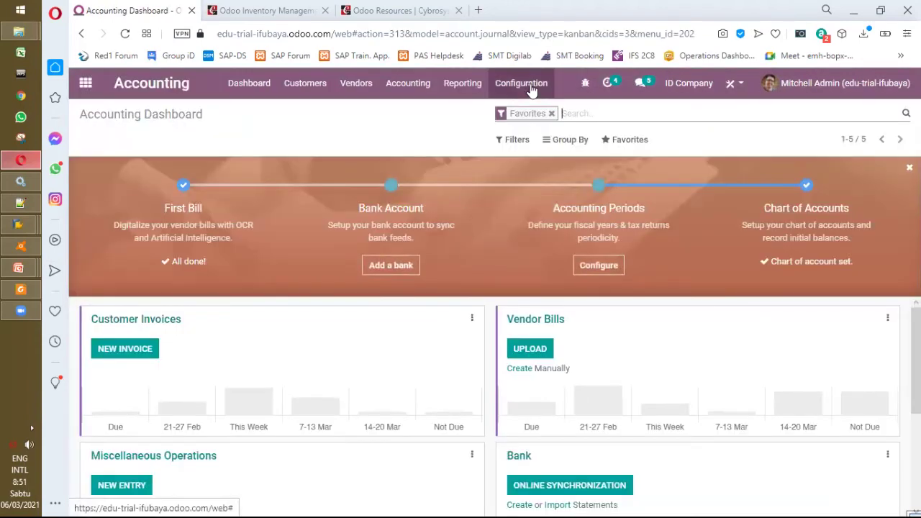
{"action": "left_click", "coordinate": [531, 89]}
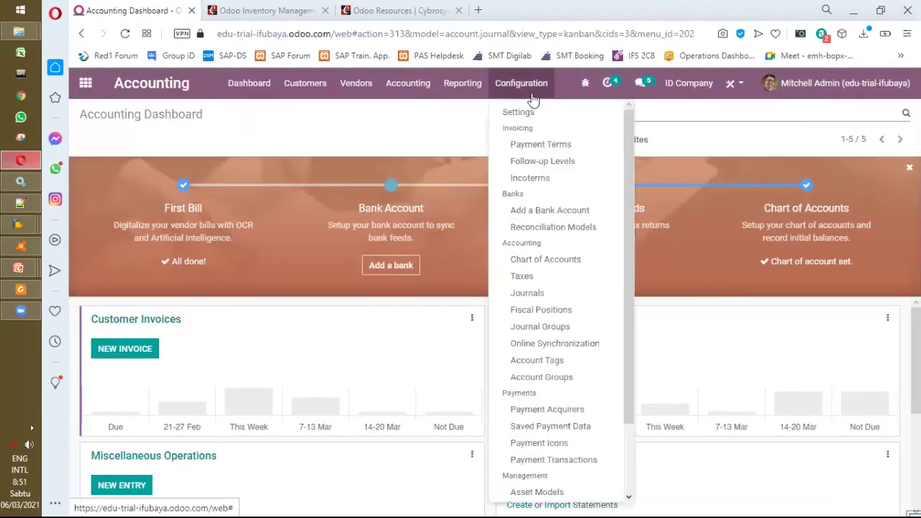
{"action": "left_click", "coordinate": [531, 112]}
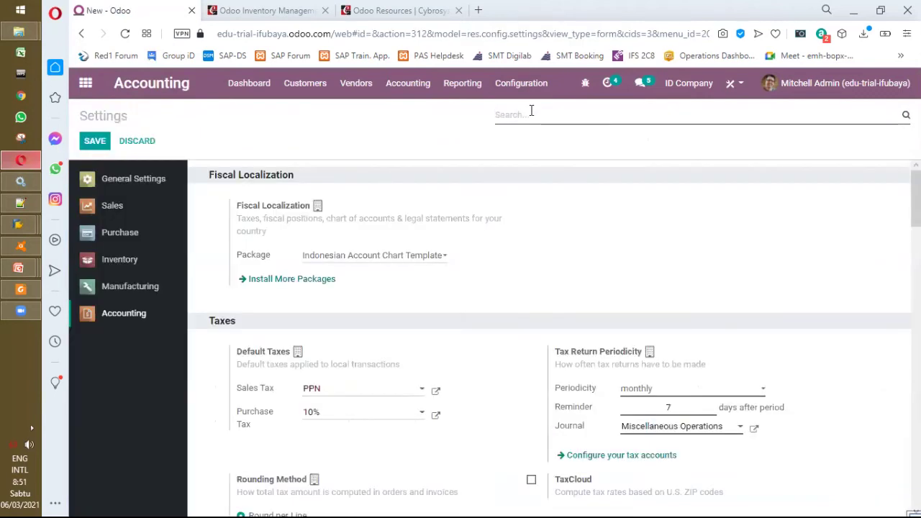
{"action": "type", "text": "va"}
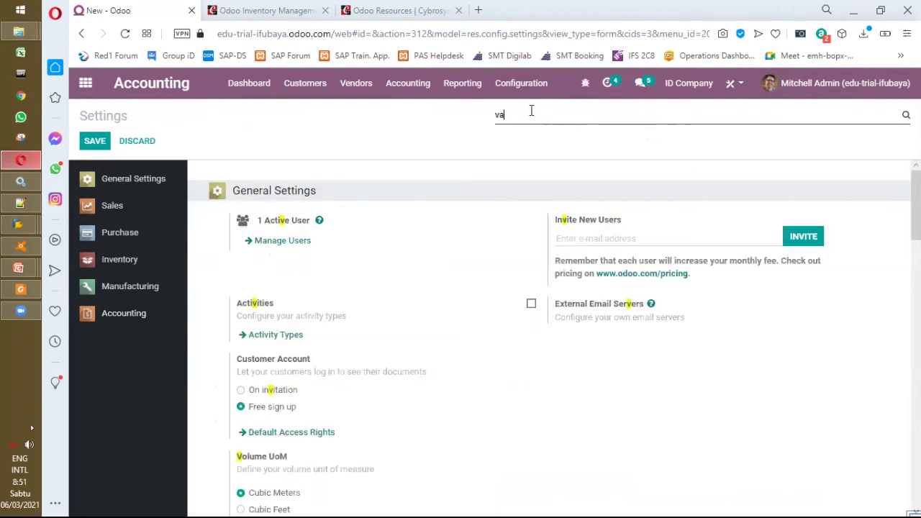
{"action": "type", "text": "lu"}
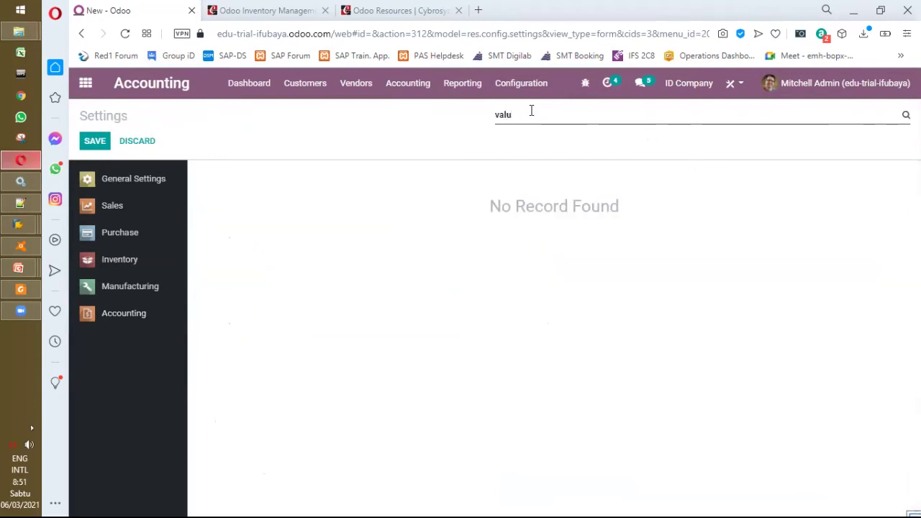
{"action": "type", "text": "a"}
{"action": "left_click_drag", "start_coordinate": [530, 112], "coordinate": [477, 108]}
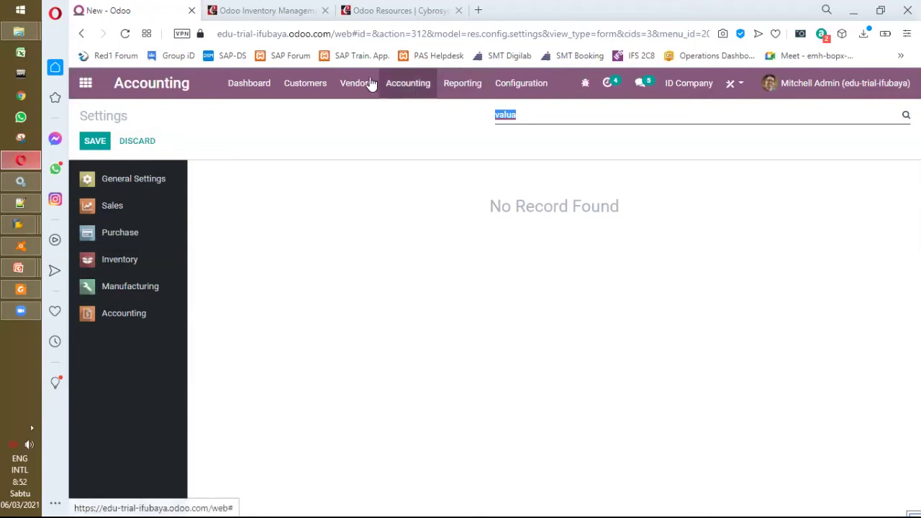
Open the Bolt product record from the Inventory app's product list.
{"action": "left_click", "coordinate": [87, 85]}
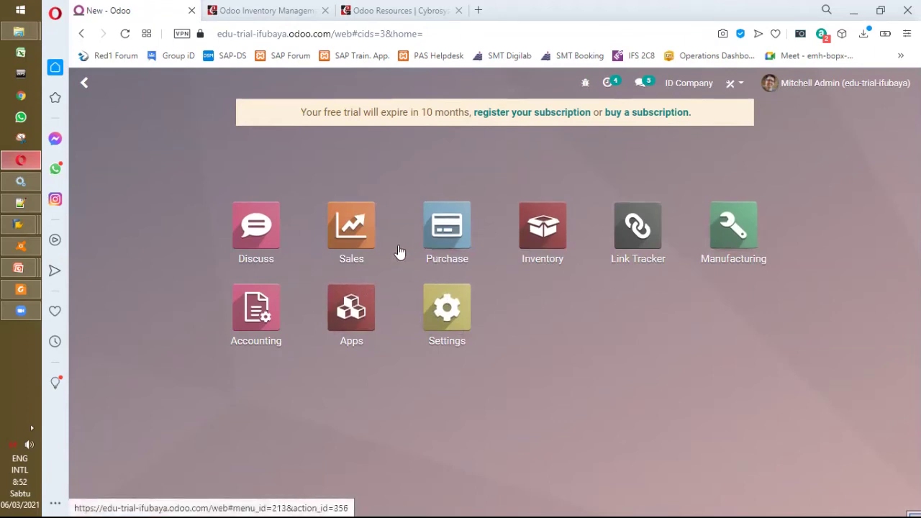
{"action": "left_click", "coordinate": [547, 245]}
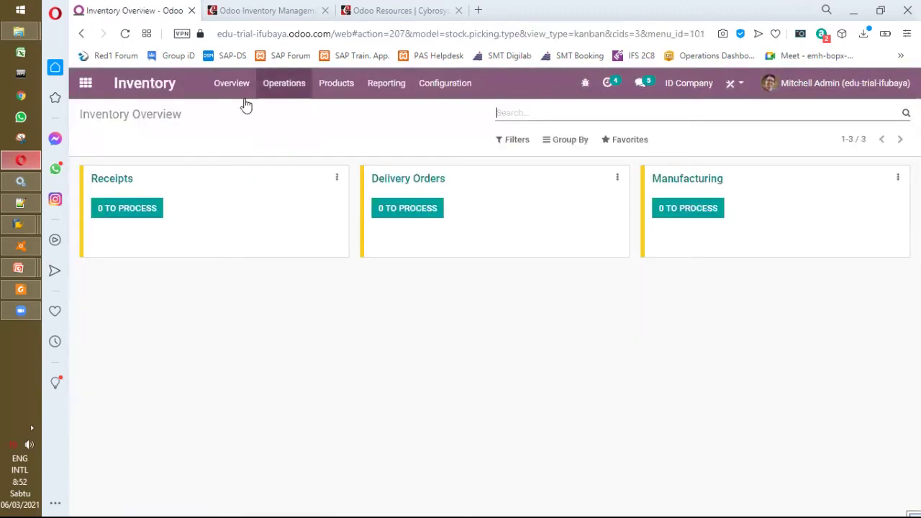
{"action": "left_click", "coordinate": [336, 86]}
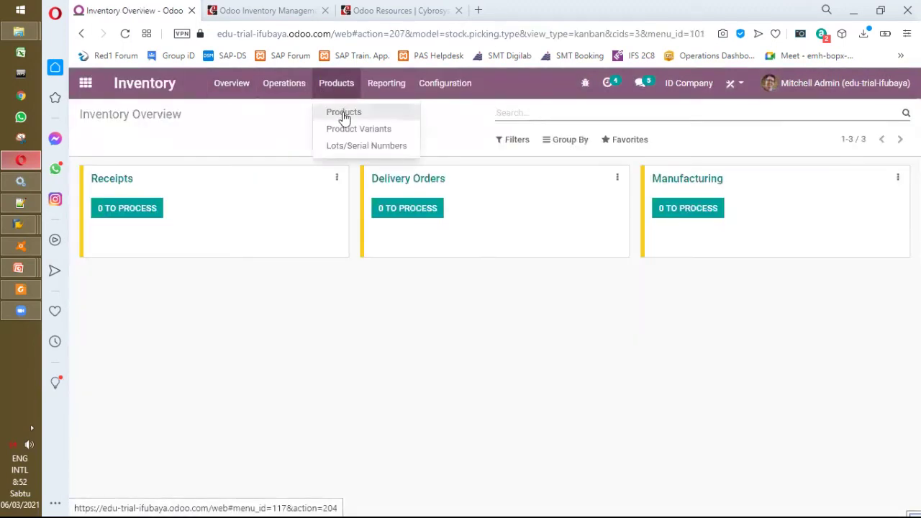
{"action": "left_click", "coordinate": [343, 112]}
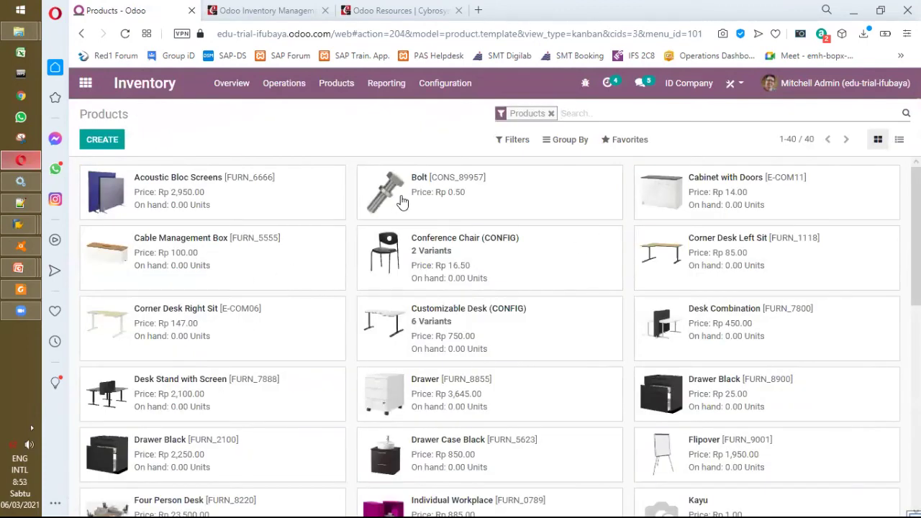
{"action": "left_click", "coordinate": [430, 185]}
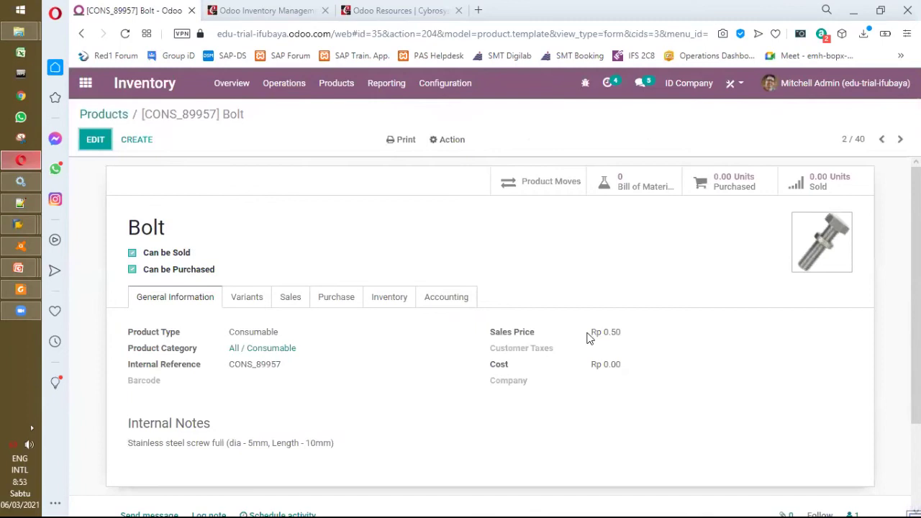
Review the Bolt product's purchase details and general information.
{"action": "left_click", "coordinate": [351, 301]}
{"action": "scroll", "coordinate": [364, 345], "scroll_direction": "down", "scroll_amount": 1}
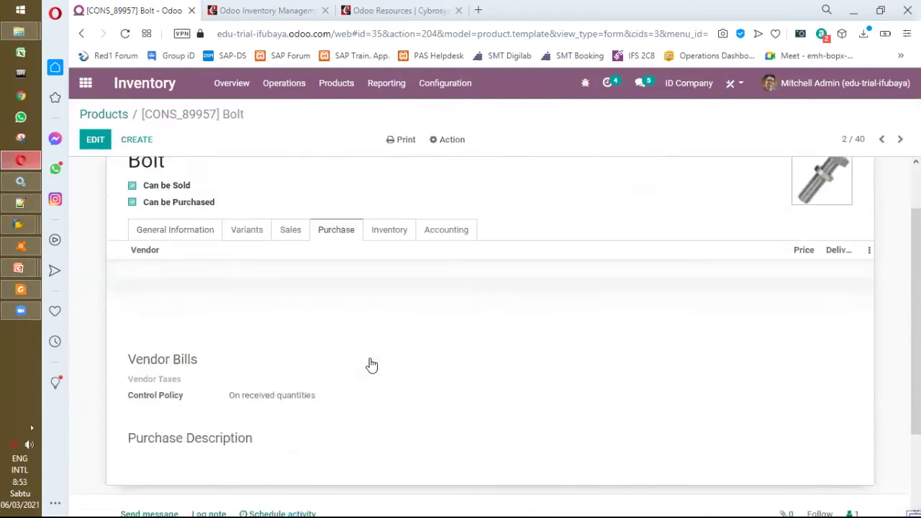
{"action": "scroll", "coordinate": [237, 306], "scroll_direction": "down", "scroll_amount": 1}
{"action": "scroll", "coordinate": [216, 281], "scroll_direction": "up", "scroll_amount": 1}
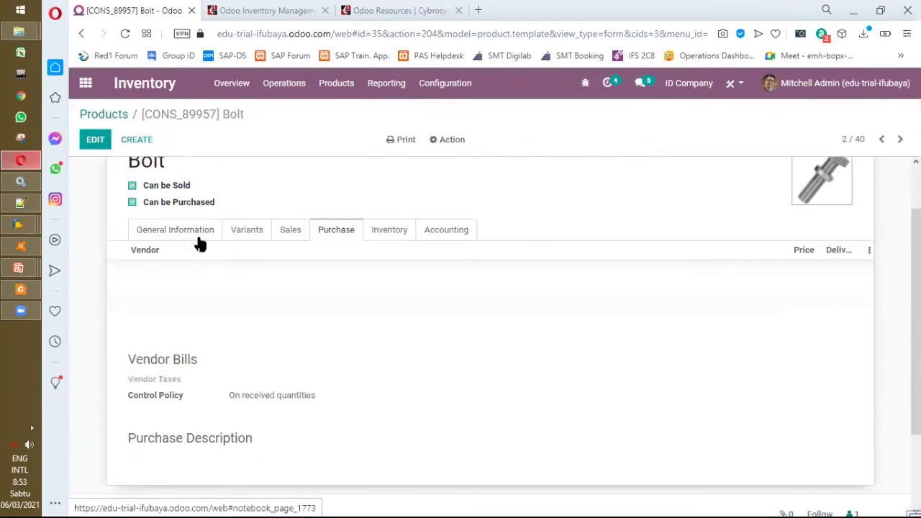
{"action": "left_click", "coordinate": [188, 232]}
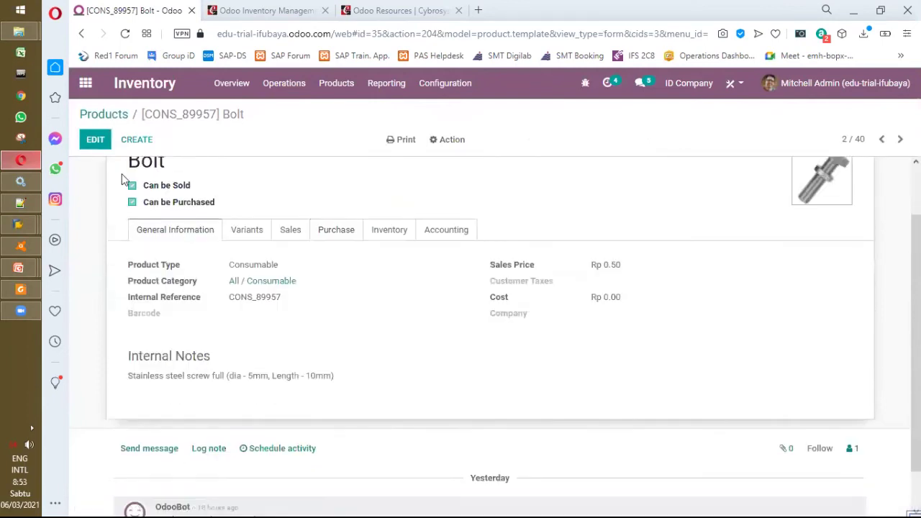
Put the Bolt product in edit mode and inspect its sales price and cost fields.
{"action": "left_click", "coordinate": [96, 144]}
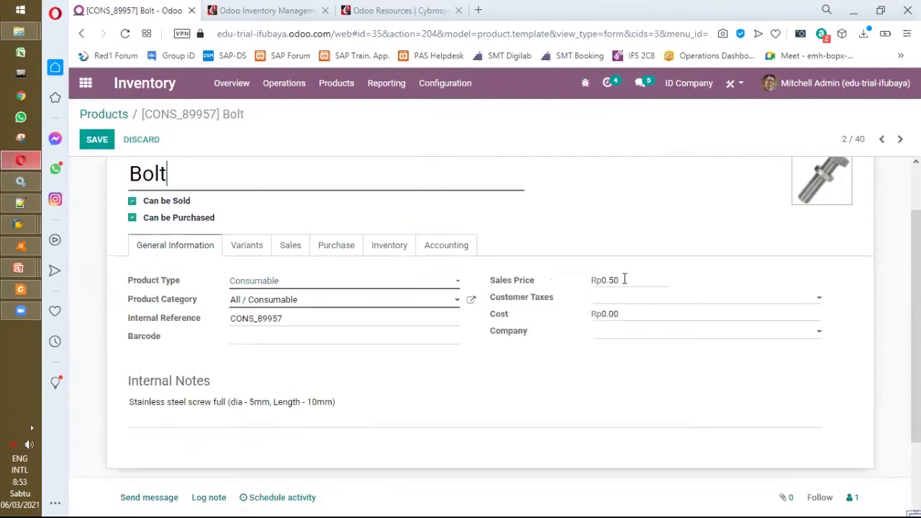
{"action": "left_click_drag", "start_coordinate": [628, 280], "coordinate": [545, 279]}
{"action": "left_click_drag", "start_coordinate": [624, 280], "coordinate": [582, 280]}
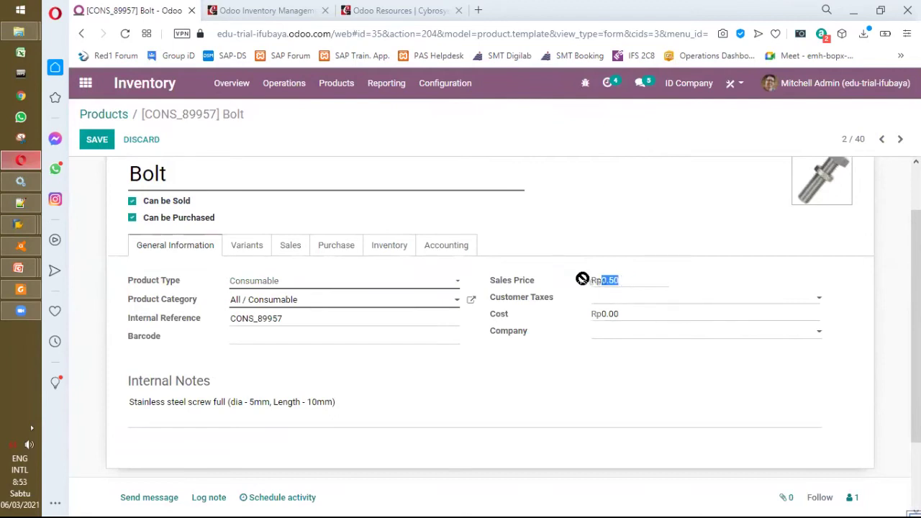
{"action": "left_click_drag", "start_coordinate": [627, 313], "coordinate": [578, 313]}
{"action": "left_click", "coordinate": [632, 315]}
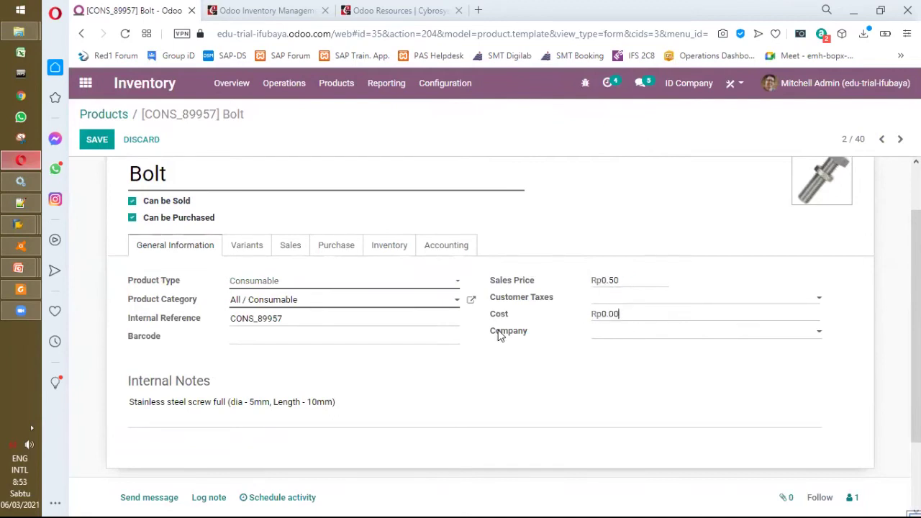
Examine the Bolt product's editable vendor lines, vendor bill control policy and purchase description.
{"action": "left_click", "coordinate": [344, 249]}
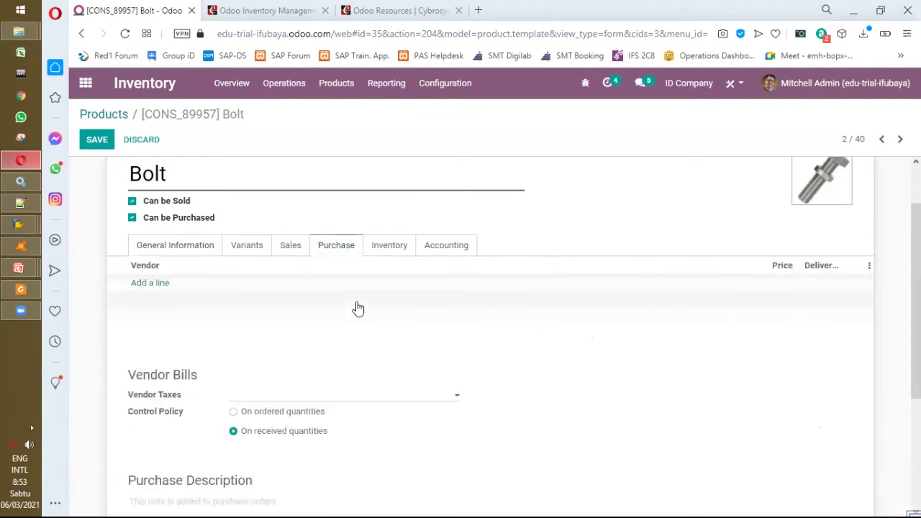
{"action": "scroll", "coordinate": [356, 306], "scroll_direction": "down", "scroll_amount": 2}
{"action": "scroll", "coordinate": [357, 303], "scroll_direction": "down", "scroll_amount": 1}
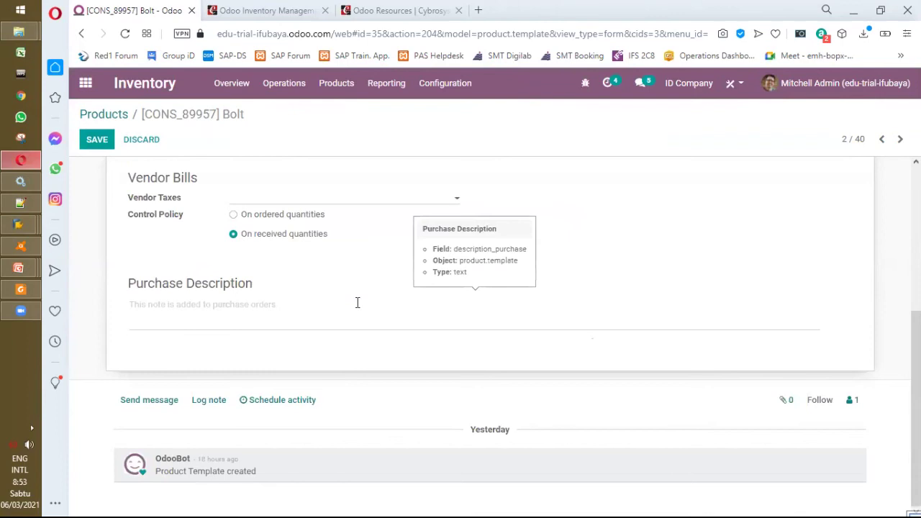
{"action": "scroll", "coordinate": [356, 306], "scroll_direction": "up", "scroll_amount": 3}
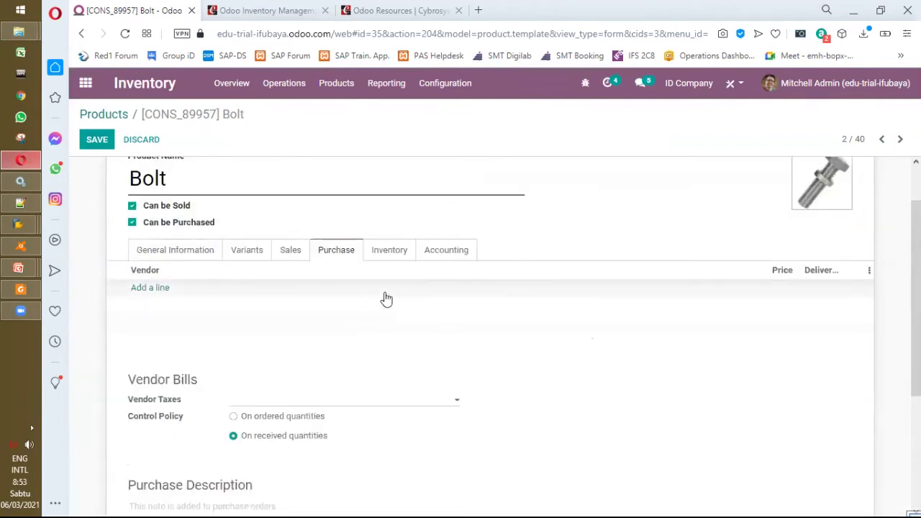
Review the Bolt product's sales invoicing policy, inventory routes and logistics, and income and expense account settings.
{"action": "left_click", "coordinate": [288, 257]}
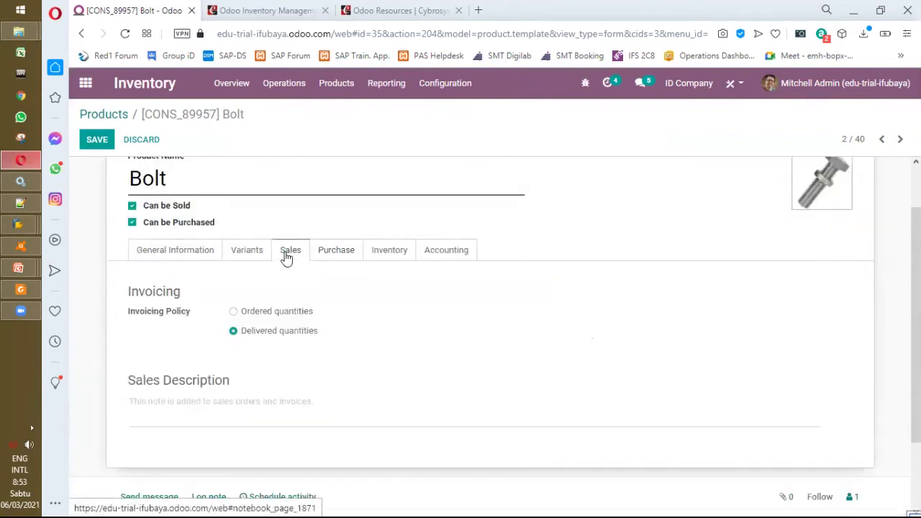
{"action": "left_click", "coordinate": [335, 257]}
{"action": "left_click", "coordinate": [398, 258]}
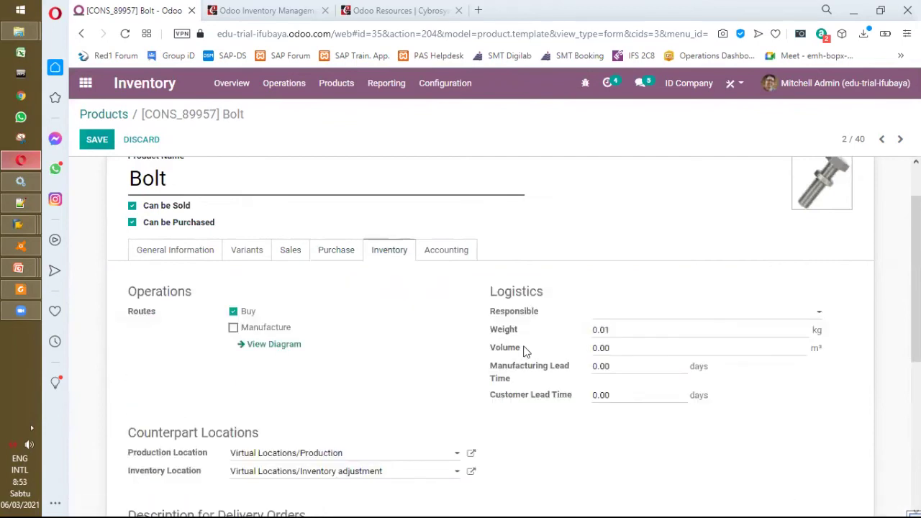
{"action": "scroll", "coordinate": [524, 351], "scroll_direction": "down", "scroll_amount": 1}
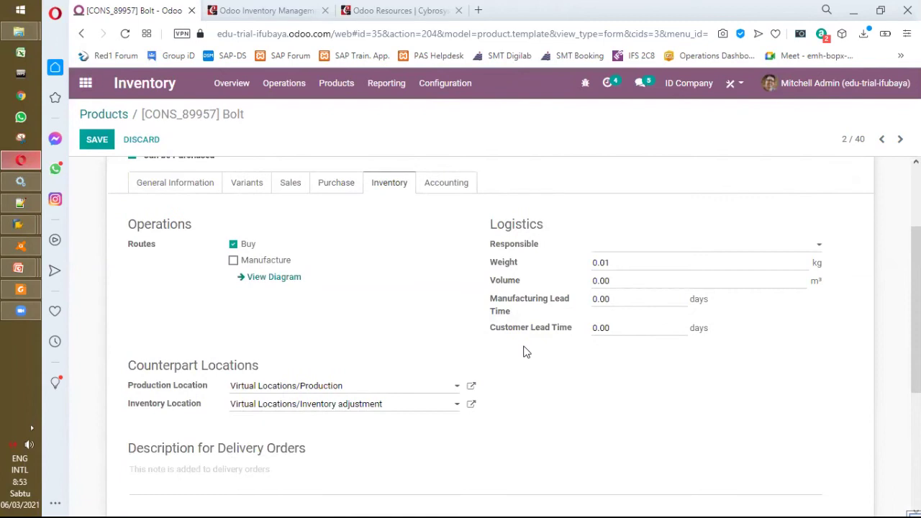
{"action": "left_click_drag", "start_coordinate": [431, 185], "coordinate": [433, 189]}
{"action": "left_click", "coordinate": [438, 185]}
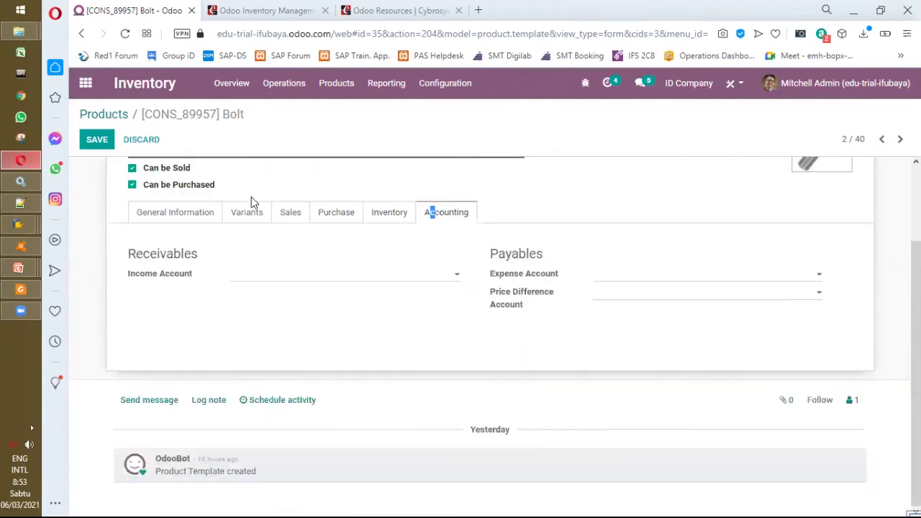
Check the Bolt product's general information, its Can be Purchased option, and its vendor and purchase settings.
{"action": "left_click", "coordinate": [180, 214]}
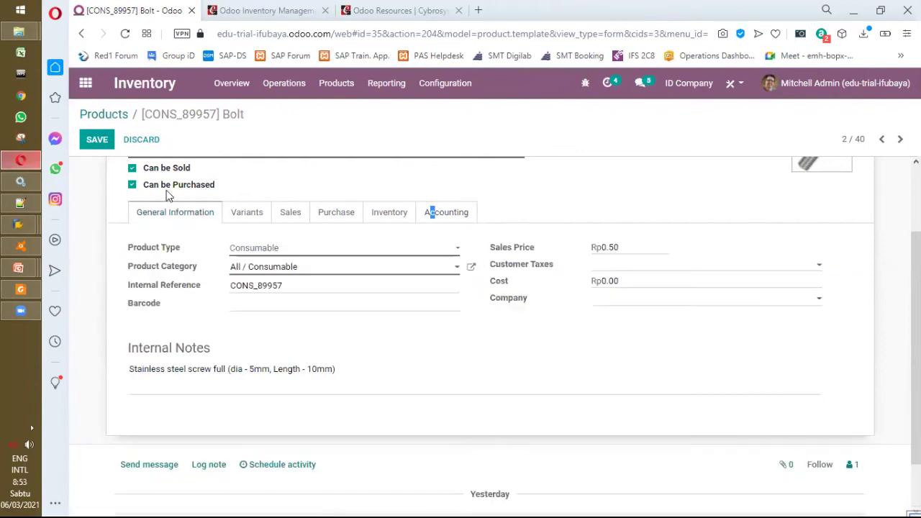
{"action": "left_click", "coordinate": [172, 188]}
{"action": "left_click", "coordinate": [173, 189]}
{"action": "left_click", "coordinate": [172, 188]}
{"action": "left_click", "coordinate": [172, 186]}
{"action": "left_click", "coordinate": [333, 216]}
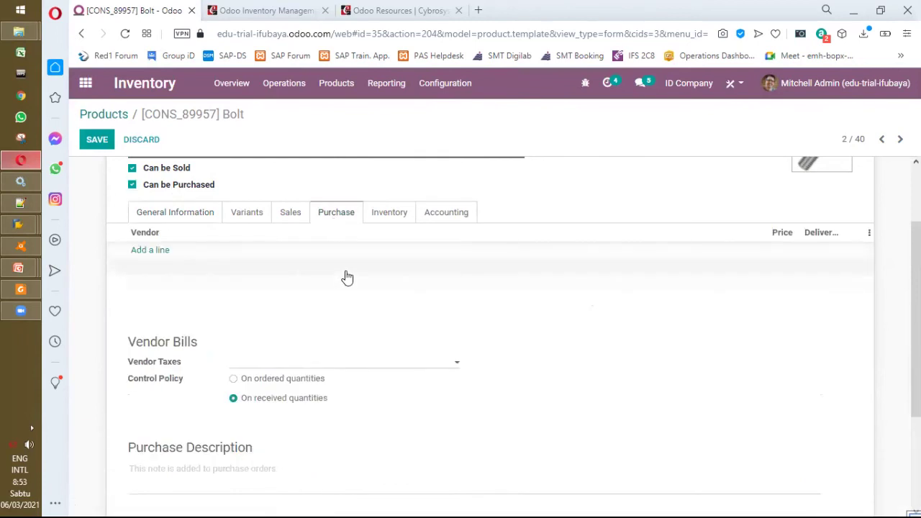
{"action": "scroll", "coordinate": [343, 277], "scroll_direction": "down", "scroll_amount": 2}
{"action": "scroll", "coordinate": [344, 277], "scroll_direction": "up", "scroll_amount": 3}
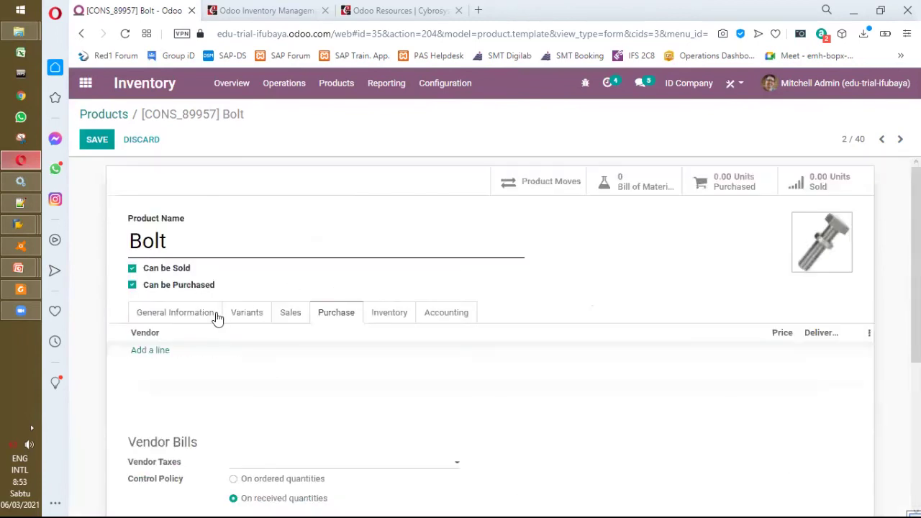
{"action": "left_click", "coordinate": [161, 355]}
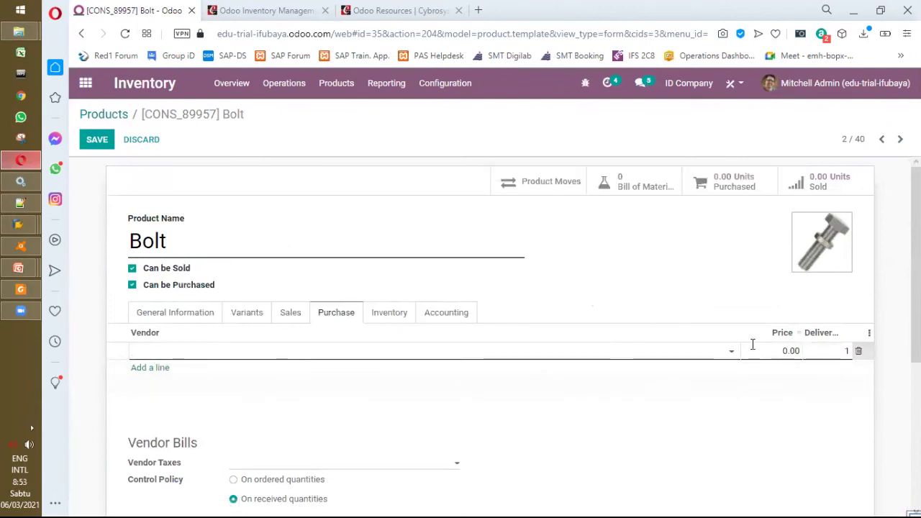
{"action": "left_click", "coordinate": [790, 351]}
{"action": "left_click", "coordinate": [185, 315]}
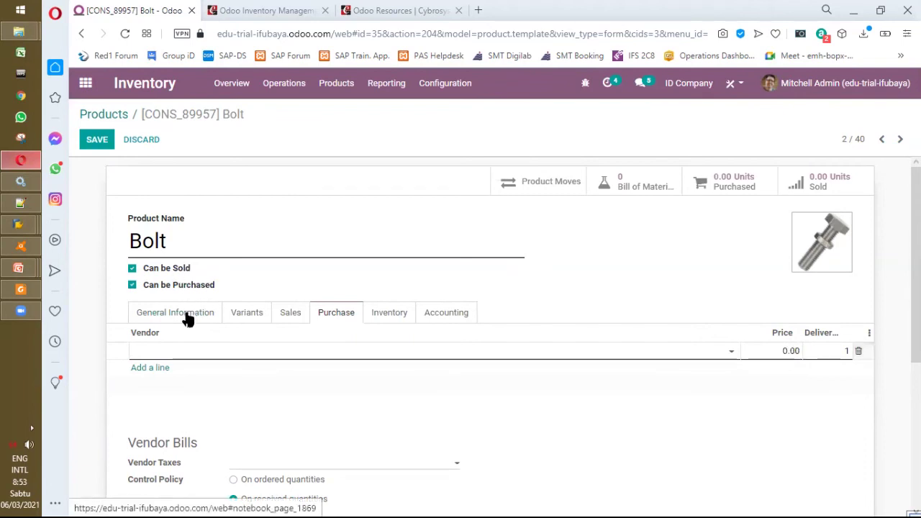
{"action": "double_click", "coordinate": [620, 380]}
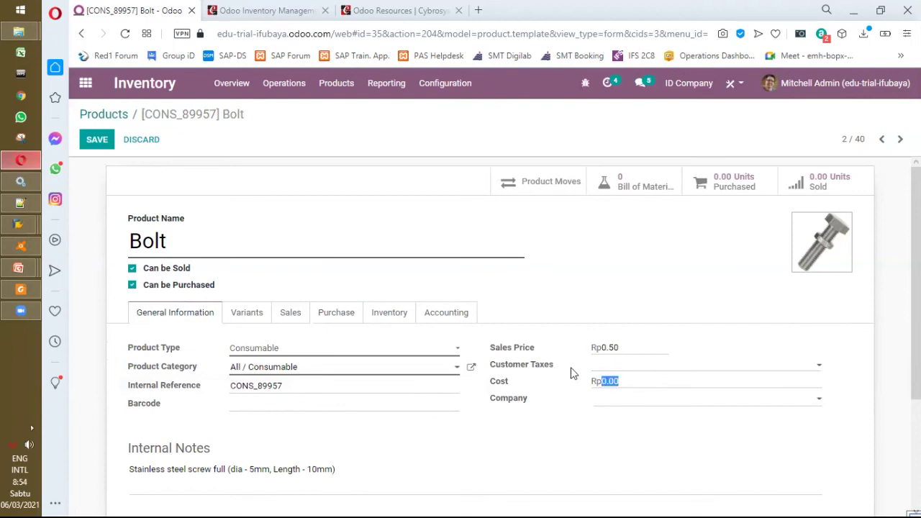
Add Azure Interior as a vendor in the Bolt product's purchase settings with a price of 0,01.
{"action": "left_click", "coordinate": [339, 314]}
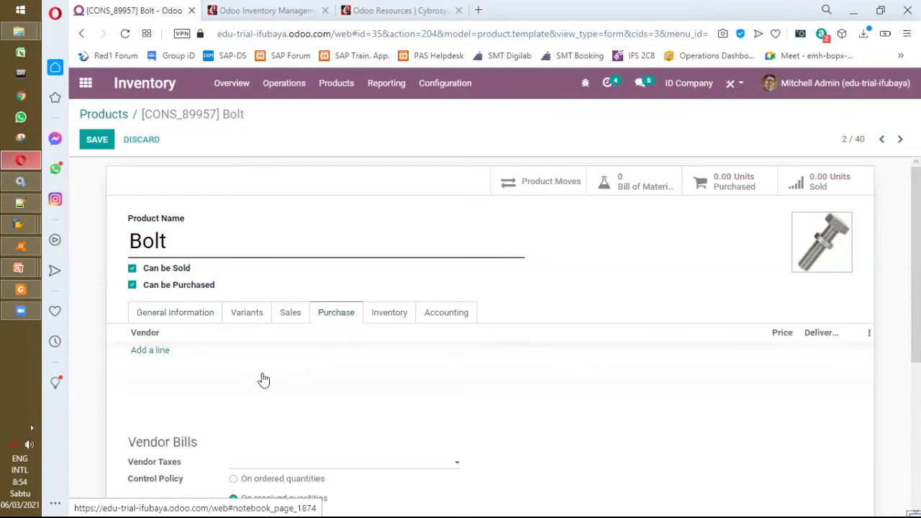
{"action": "left_click", "coordinate": [151, 351]}
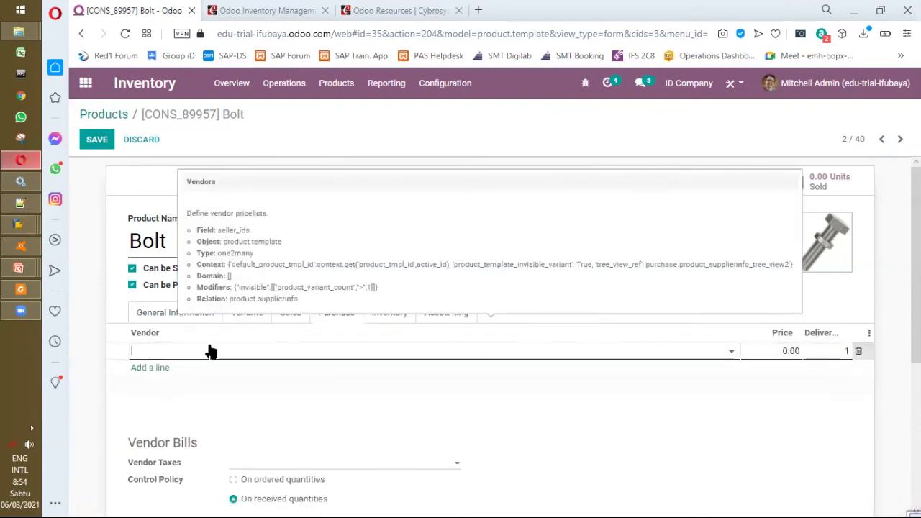
{"action": "left_click", "coordinate": [730, 351]}
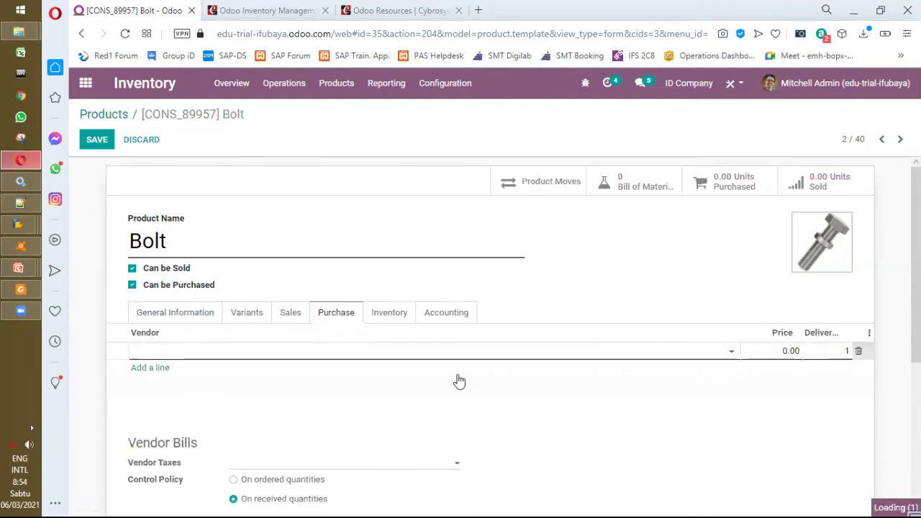
{"action": "left_click", "coordinate": [364, 374]}
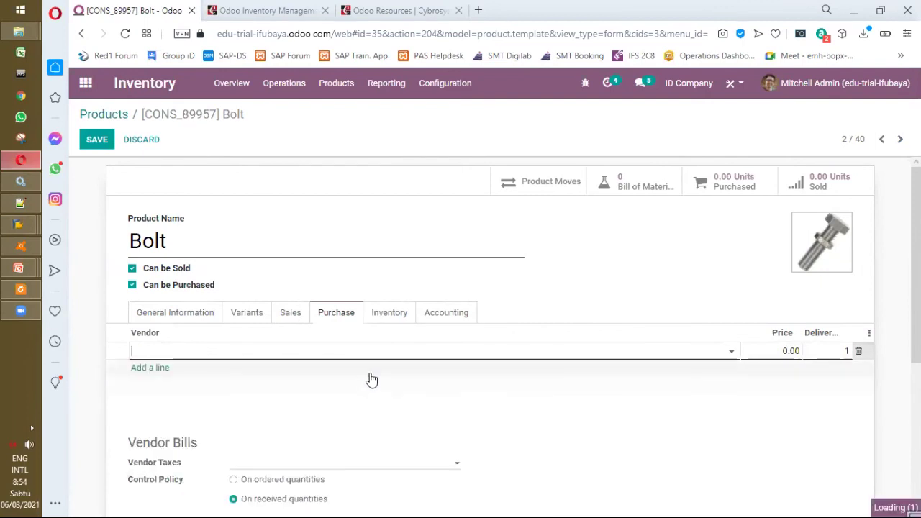
{"action": "left_click", "coordinate": [774, 352]}
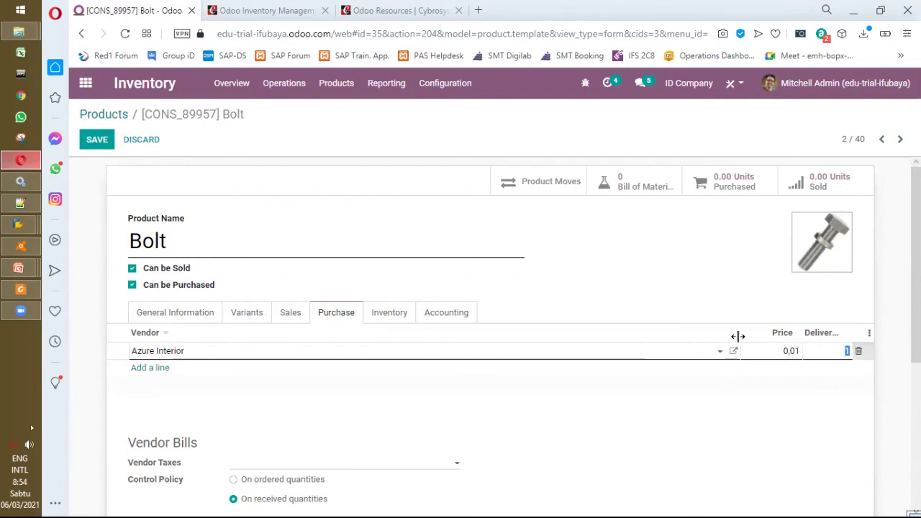
Resize the vendor list columns so the full Delivery Lead Time heading fits, and save the Bolt product.
{"action": "left_click_drag", "start_coordinate": [739, 336], "coordinate": [448, 353]}
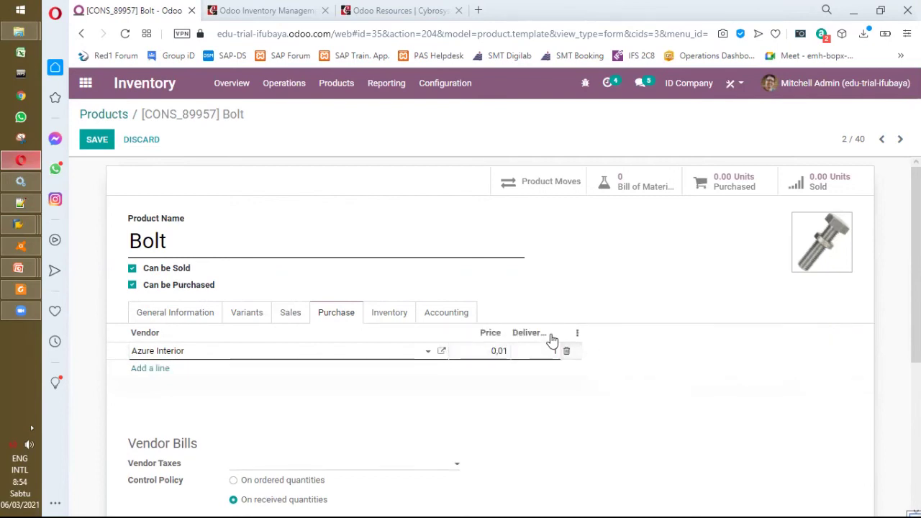
{"action": "left_click_drag", "start_coordinate": [558, 331], "coordinate": [712, 320]}
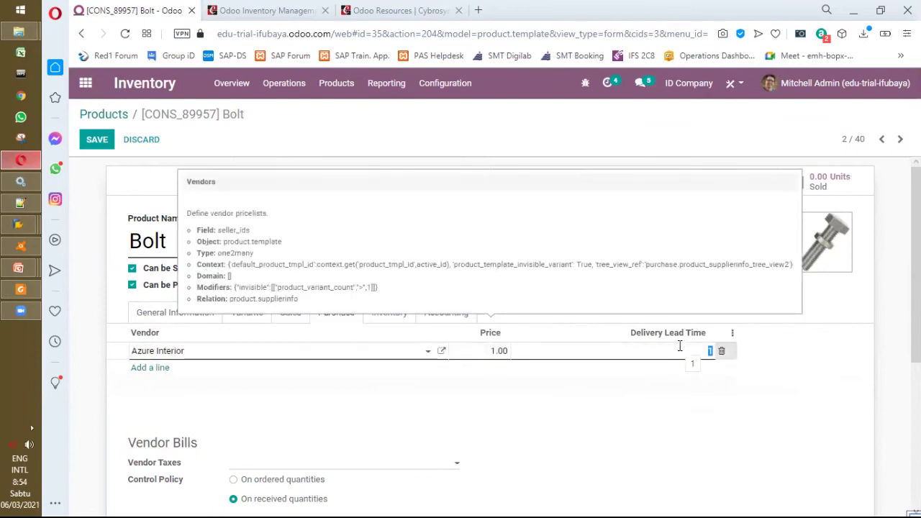
{"action": "left_click", "coordinate": [600, 444]}
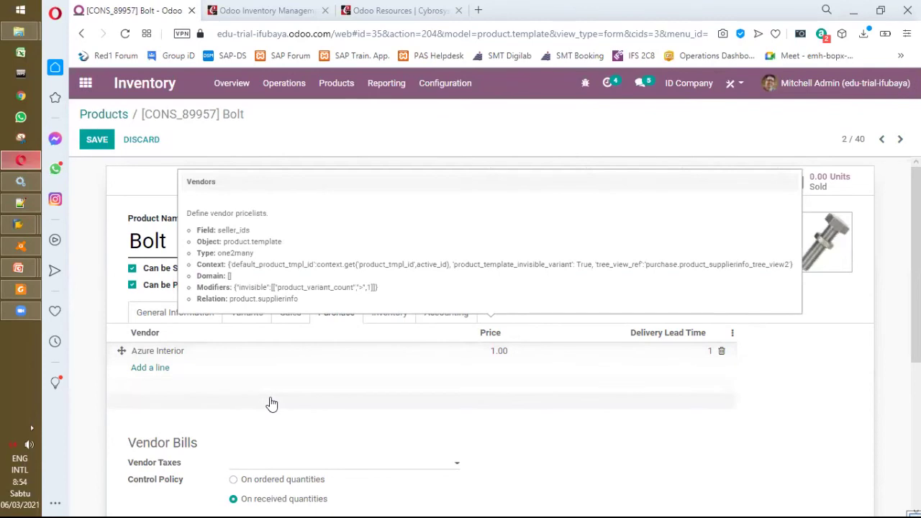
{"action": "left_click", "coordinate": [96, 141]}
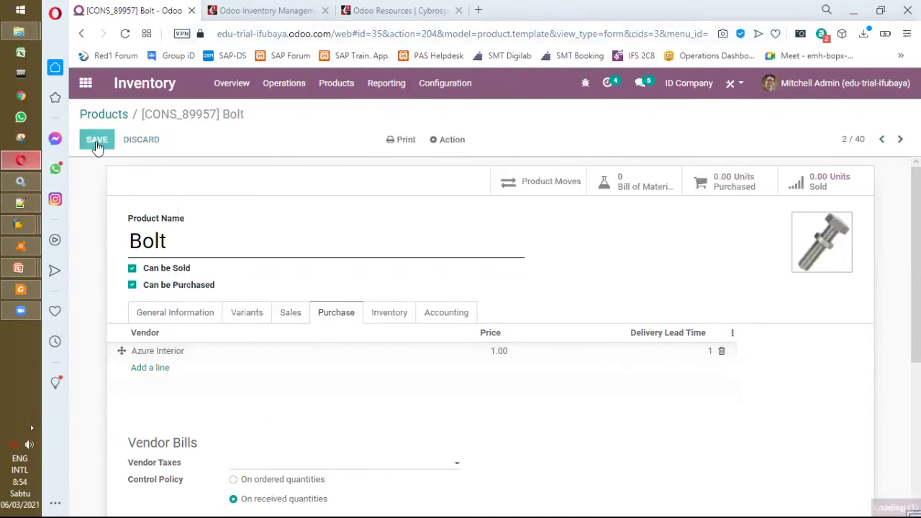
Switch to the Purchase app and create a new purchase order with Azure Interior as the vendor.
{"action": "left_click", "coordinate": [89, 84]}
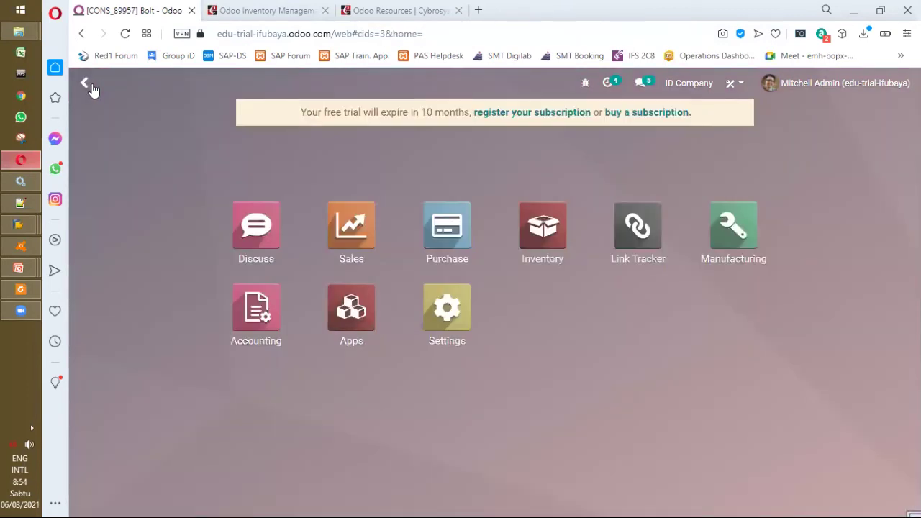
{"action": "left_click", "coordinate": [440, 239]}
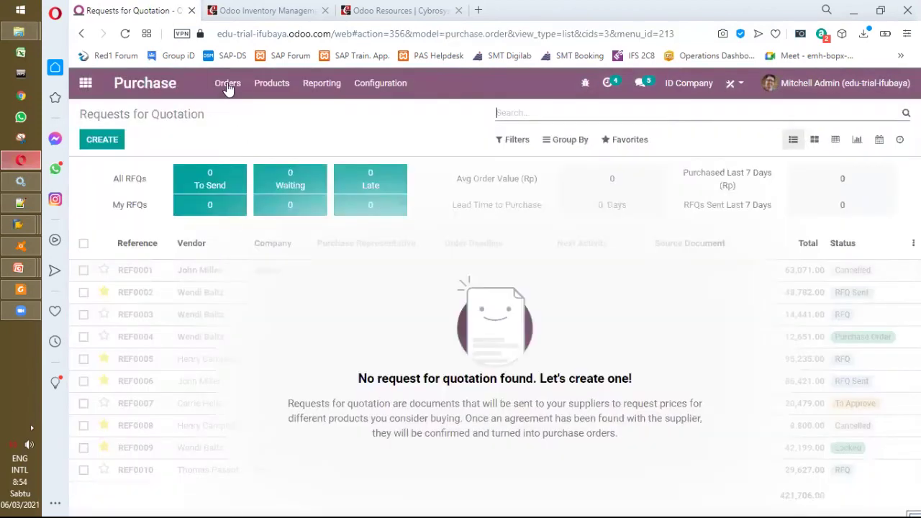
{"action": "left_click", "coordinate": [227, 85]}
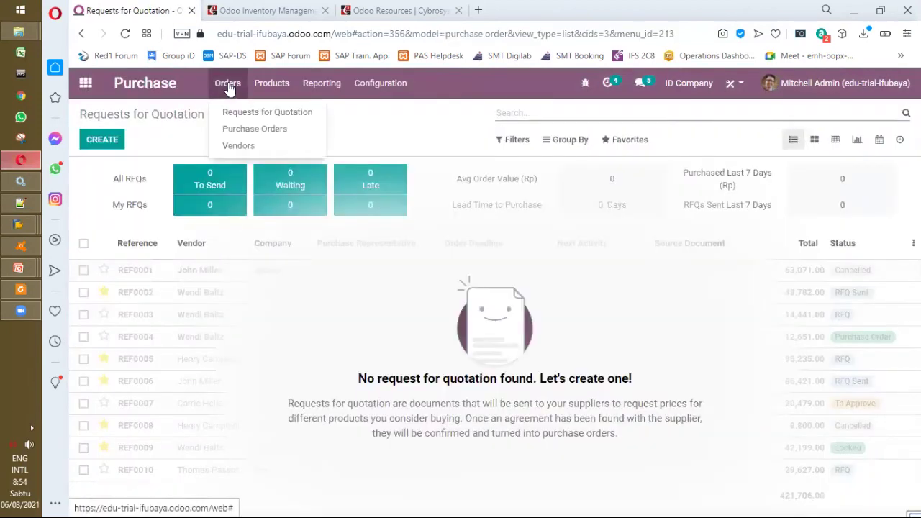
{"action": "left_click", "coordinate": [257, 130]}
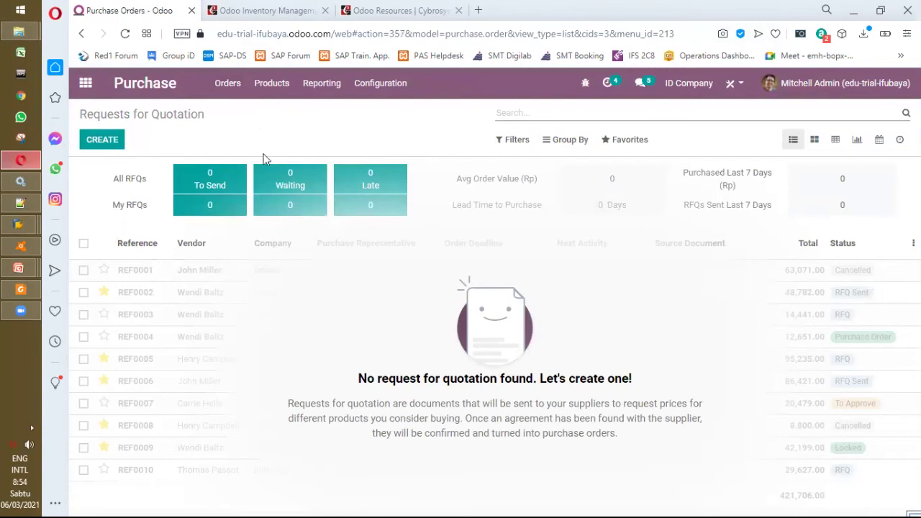
{"action": "left_click", "coordinate": [90, 140]}
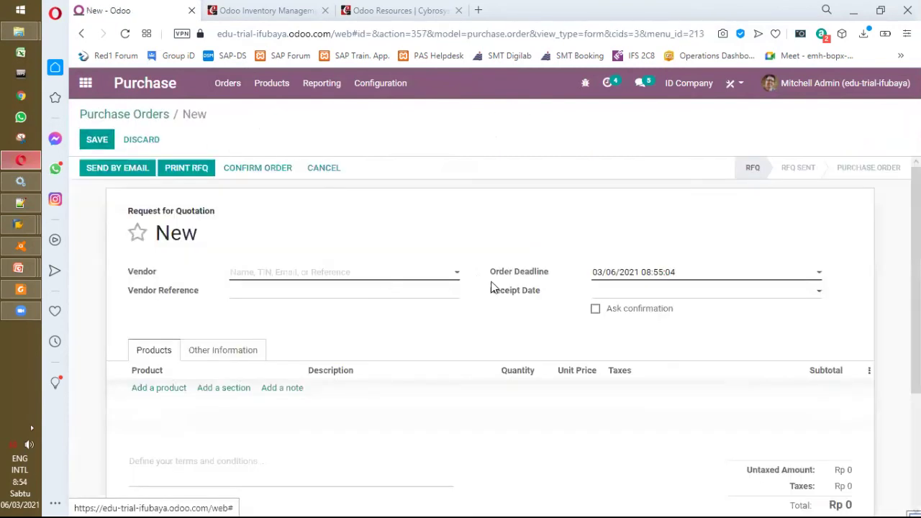
{"action": "left_click", "coordinate": [455, 275]}
{"action": "left_click", "coordinate": [421, 294]}
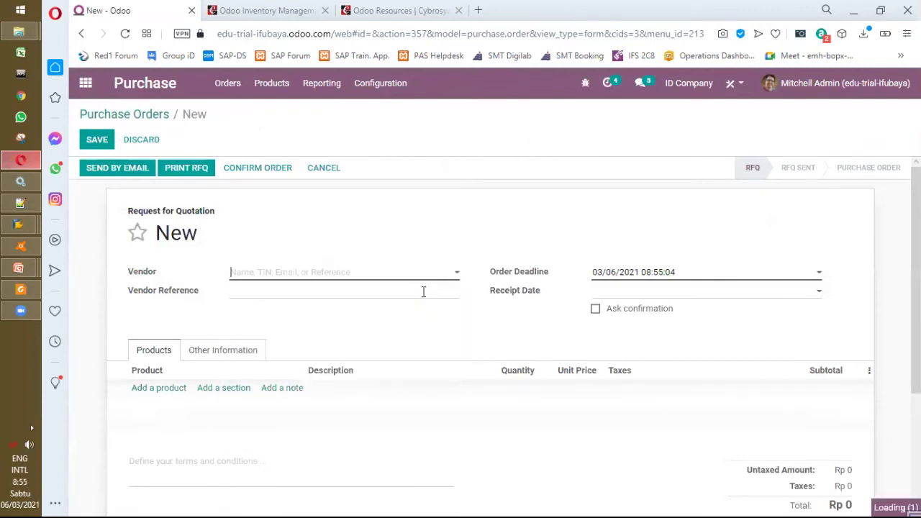
Add a product line for Bolt with a quantity of 1000 to the order and save it.
{"action": "scroll", "coordinate": [302, 295], "scroll_direction": "down", "scroll_amount": 1}
{"action": "left_click", "coordinate": [148, 324]}
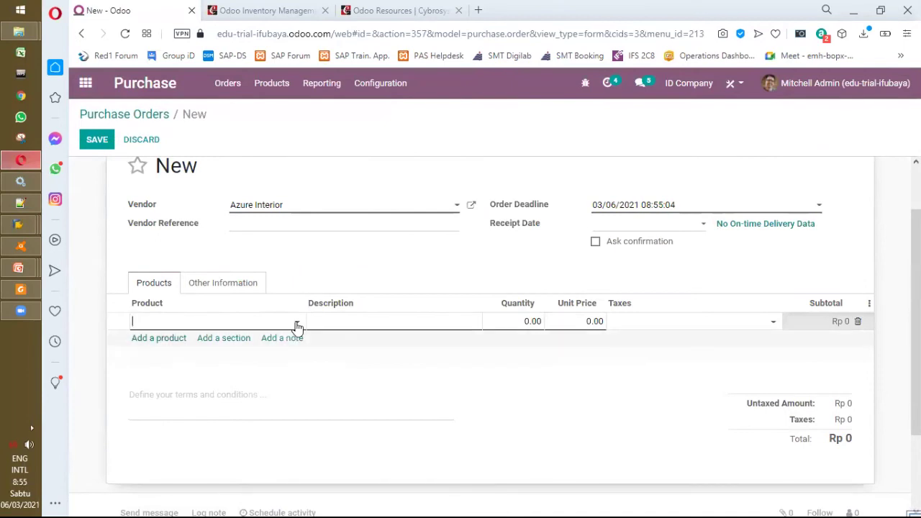
{"action": "left_click", "coordinate": [297, 323]}
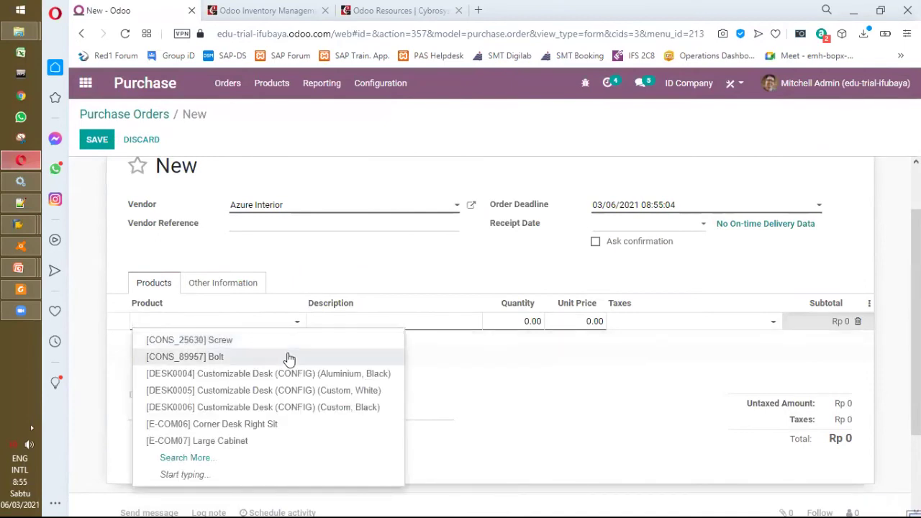
{"action": "left_click", "coordinate": [289, 358]}
{"action": "left_click", "coordinate": [503, 323]}
{"action": "type", "text": "1000"}
{"action": "key", "text": "shift+Tab"}
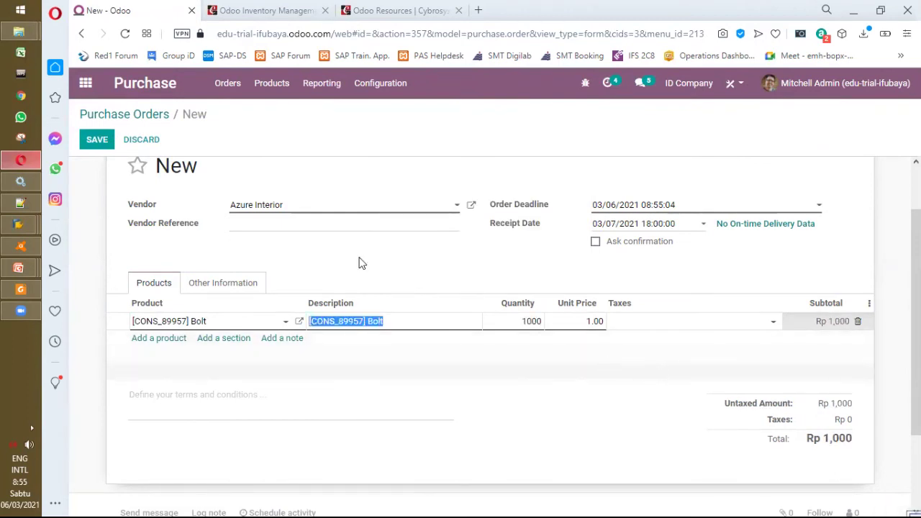
{"action": "left_click", "coordinate": [103, 145]}
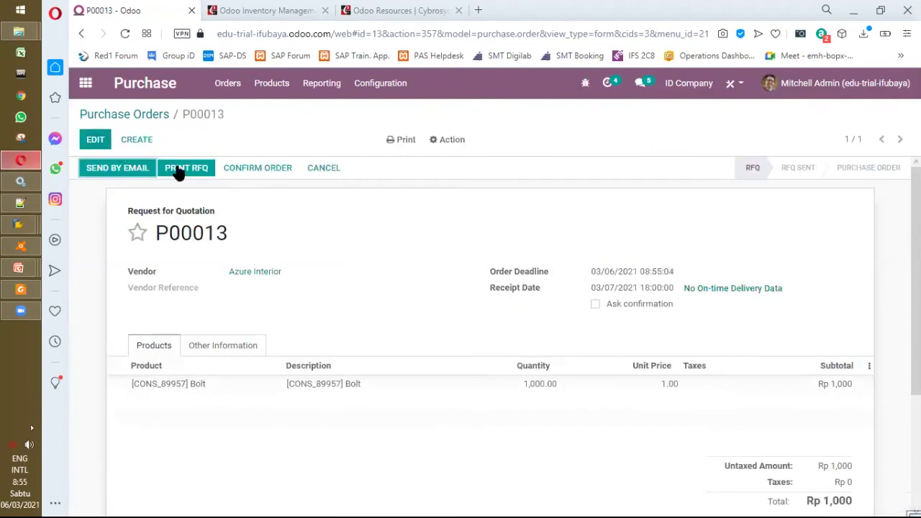
Confirm the purchase order and validate its receipt as an immediate transfer of all the quantities.
{"action": "left_click", "coordinate": [272, 169]}
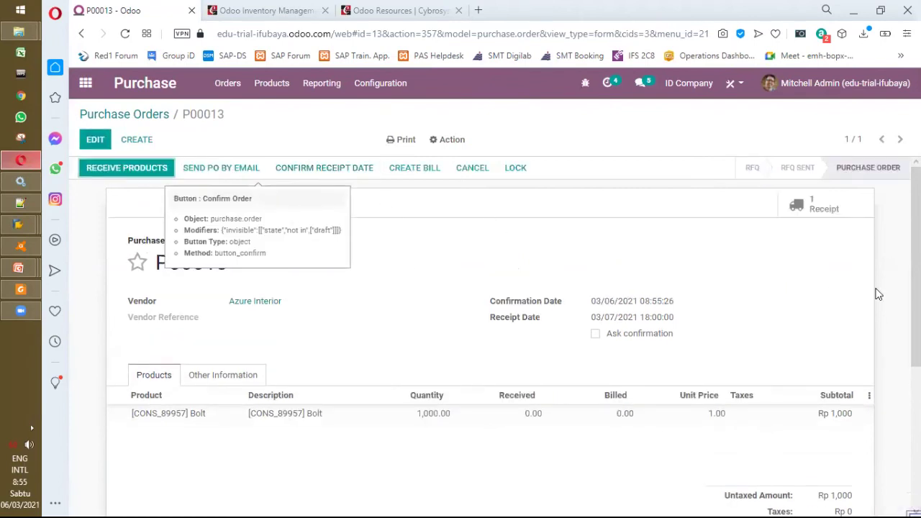
{"action": "left_click", "coordinate": [844, 216]}
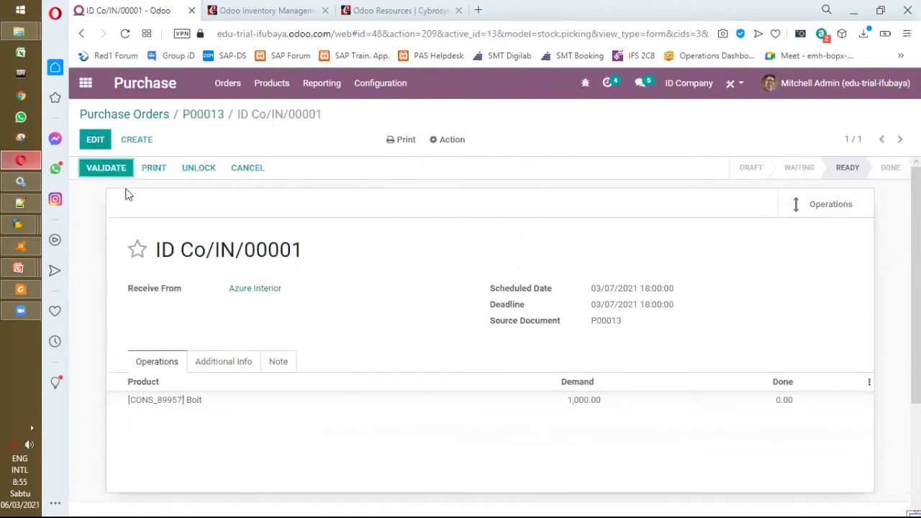
{"action": "left_click", "coordinate": [105, 170]}
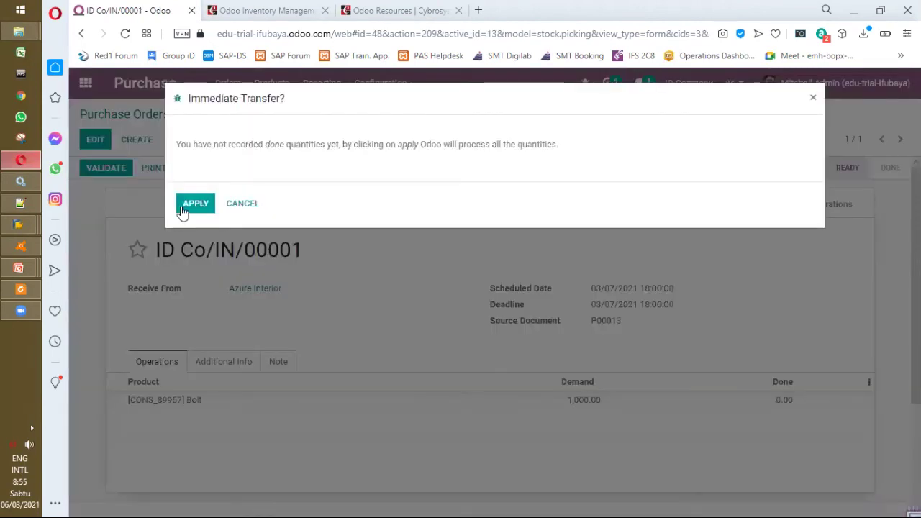
{"action": "left_click", "coordinate": [183, 208]}
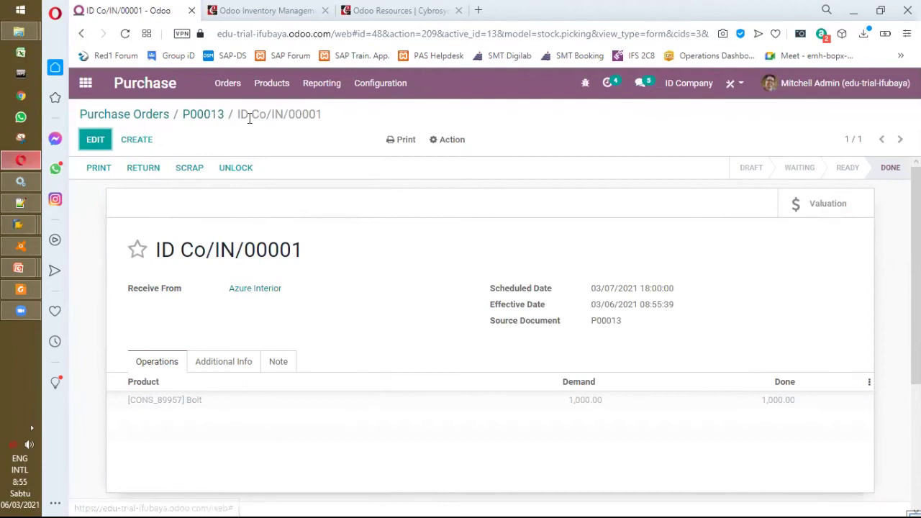
Return to the purchase order and create a draft vendor bill from it.
{"action": "left_click", "coordinate": [202, 119]}
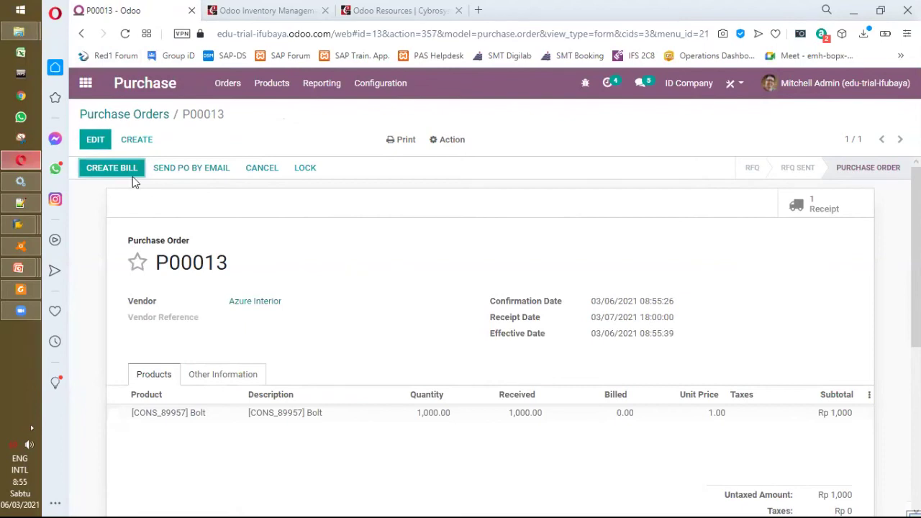
{"action": "left_click", "coordinate": [122, 167]}
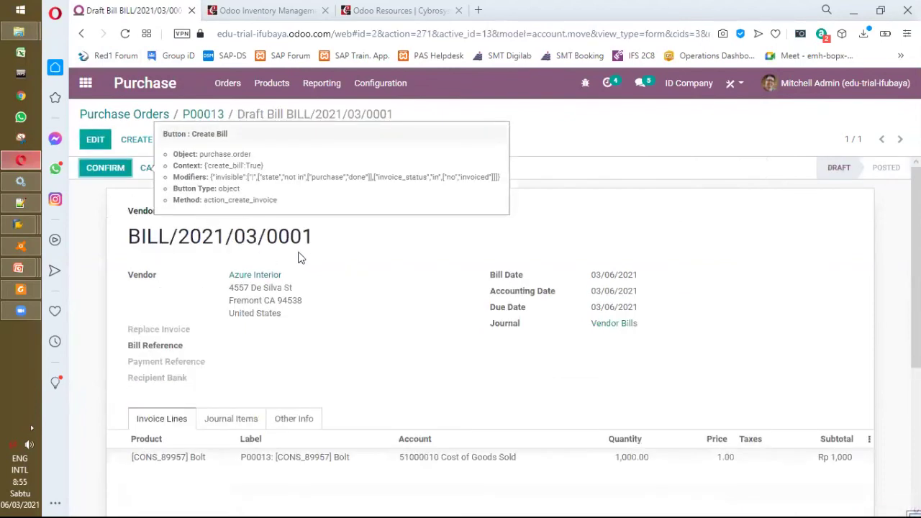
Confirm the draft vendor bill and open the Bolt product record in the Inventory app.
{"action": "left_click", "coordinate": [106, 172]}
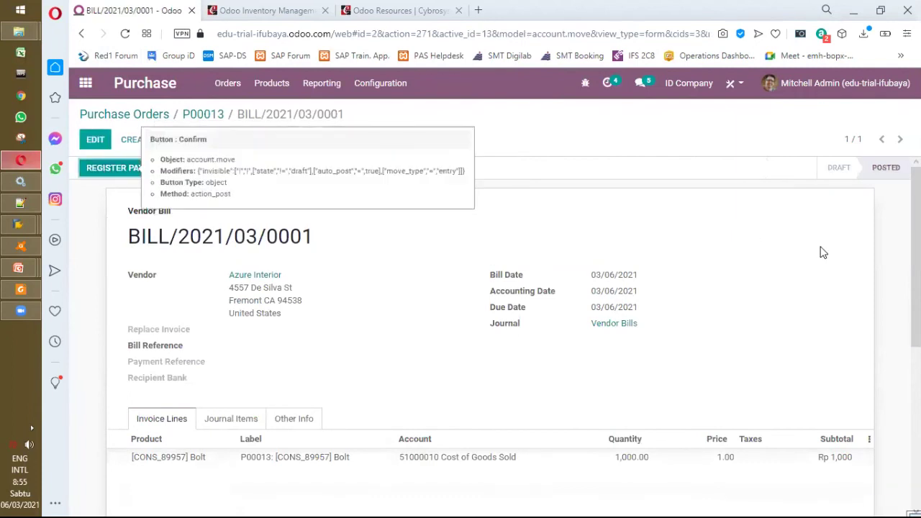
{"action": "left_click", "coordinate": [86, 83]}
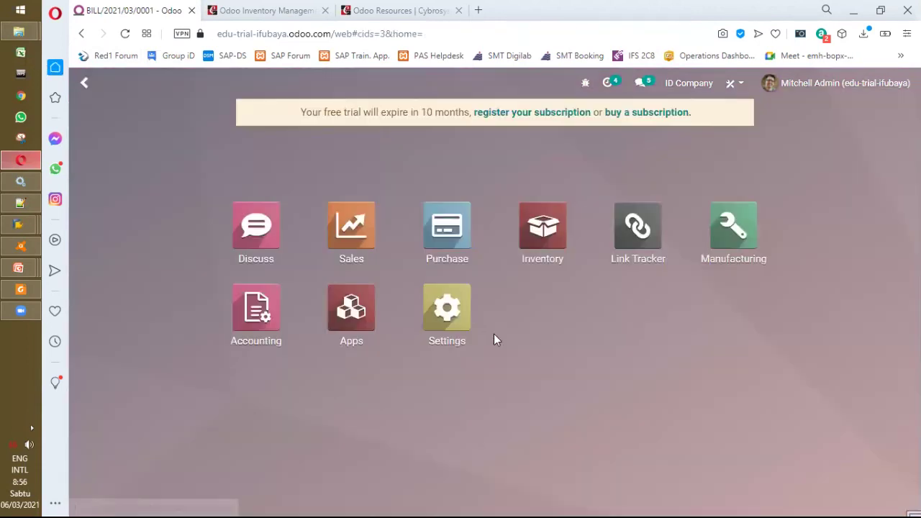
{"action": "left_click", "coordinate": [549, 237]}
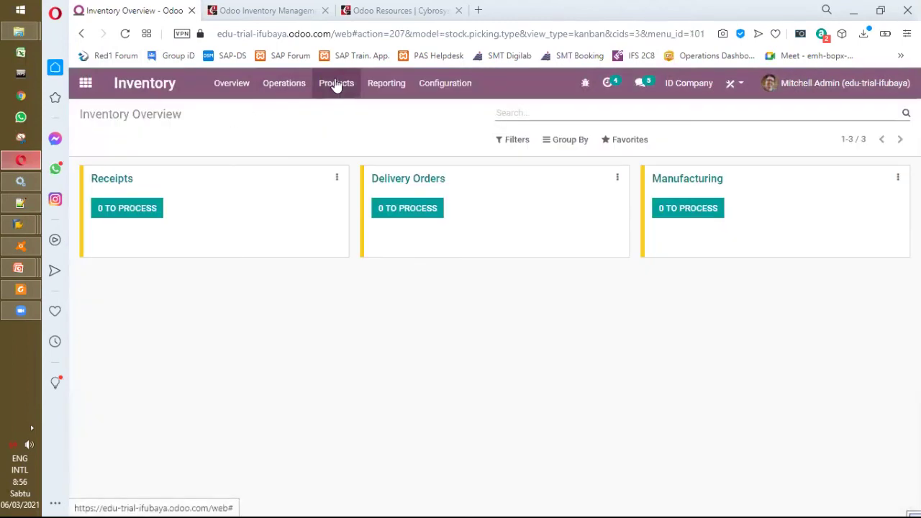
{"action": "left_click", "coordinate": [336, 84]}
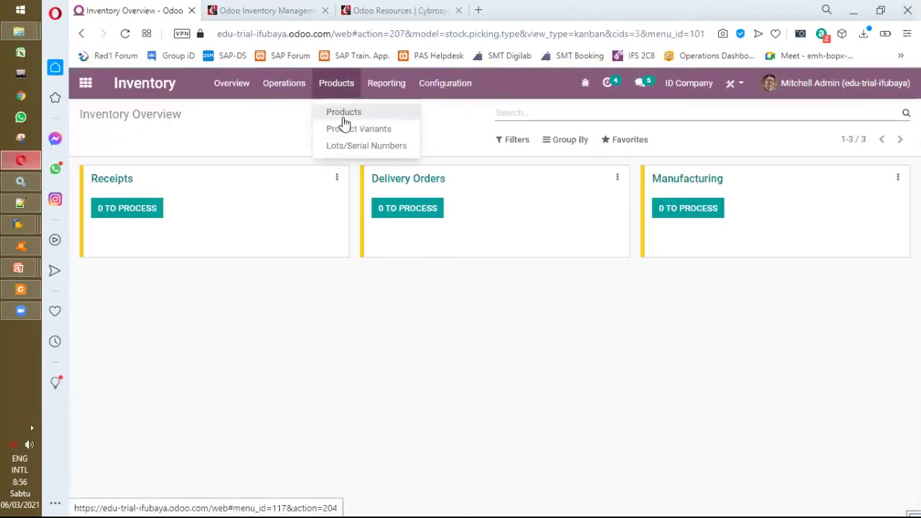
{"action": "left_click", "coordinate": [344, 113]}
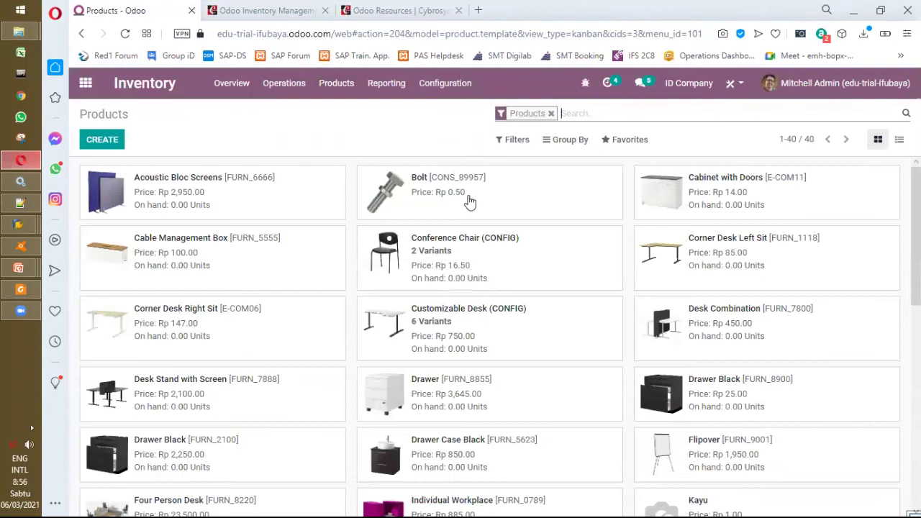
{"action": "left_click", "coordinate": [469, 202]}
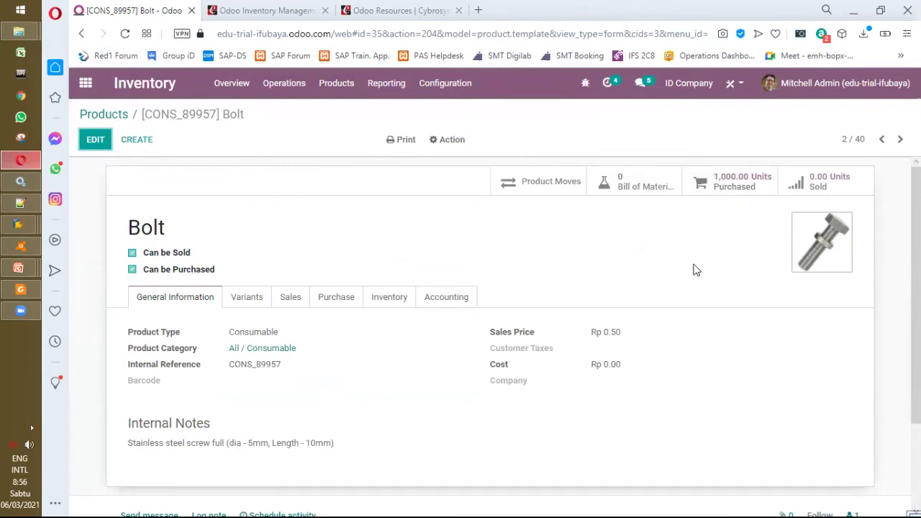
Review the Bolt product record and its purchase analysis of purchased units, and return to the record.
{"action": "scroll", "coordinate": [694, 270], "scroll_direction": "down", "scroll_amount": 2}
{"action": "scroll", "coordinate": [694, 270], "scroll_direction": "up", "scroll_amount": 2}
{"action": "left_click", "coordinate": [735, 189]}
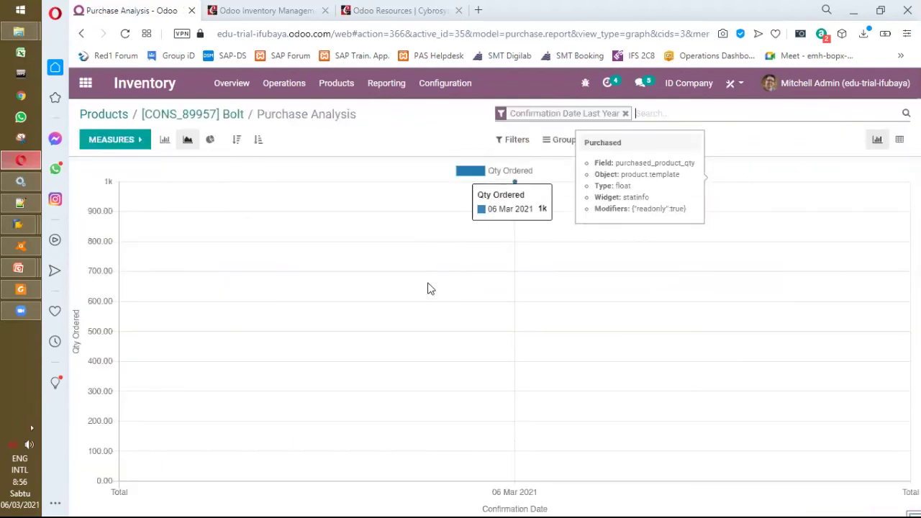
{"action": "left_click", "coordinate": [339, 87]}
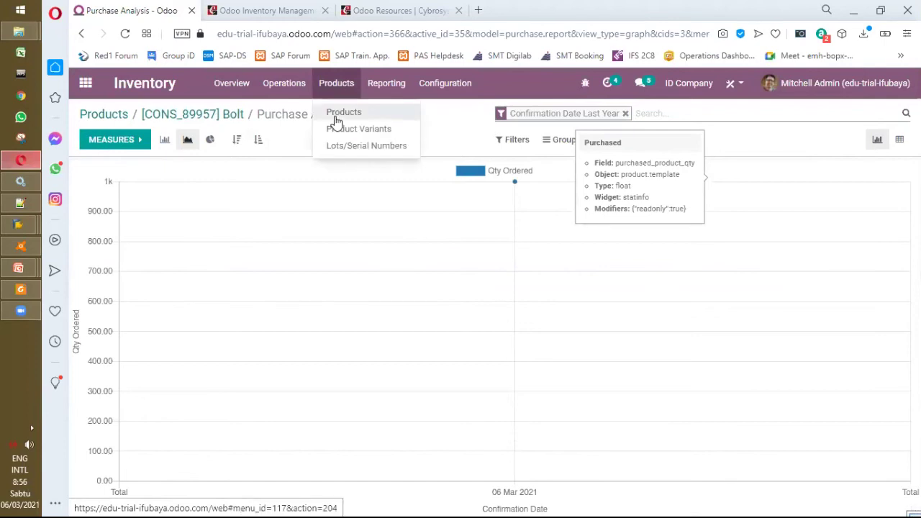
{"action": "left_click", "coordinate": [214, 116]}
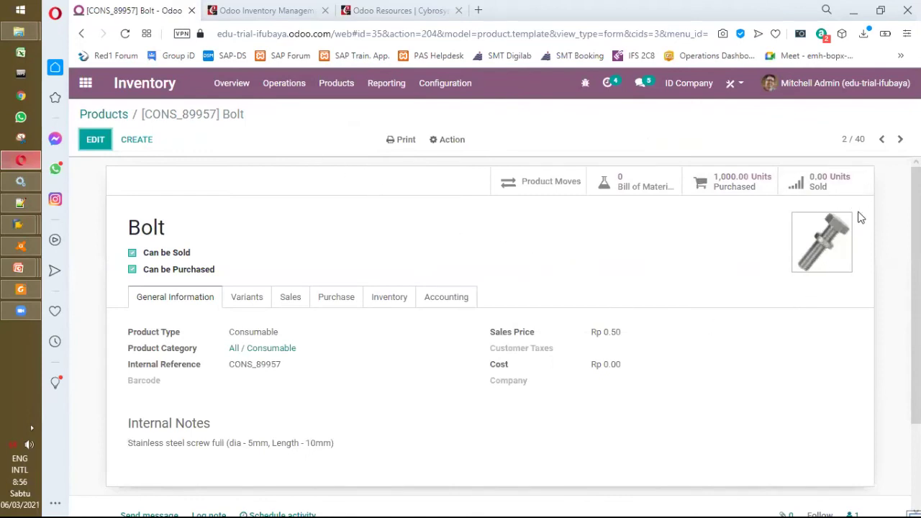
Reopen Bolt from the product list, examine its sales invoicing settings and return to the list.
{"action": "left_click", "coordinate": [123, 117]}
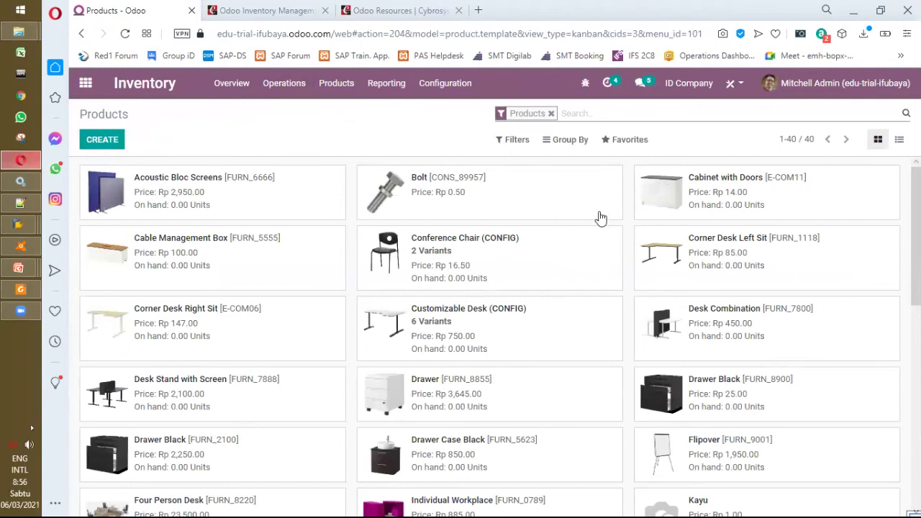
{"action": "left_click", "coordinate": [474, 192]}
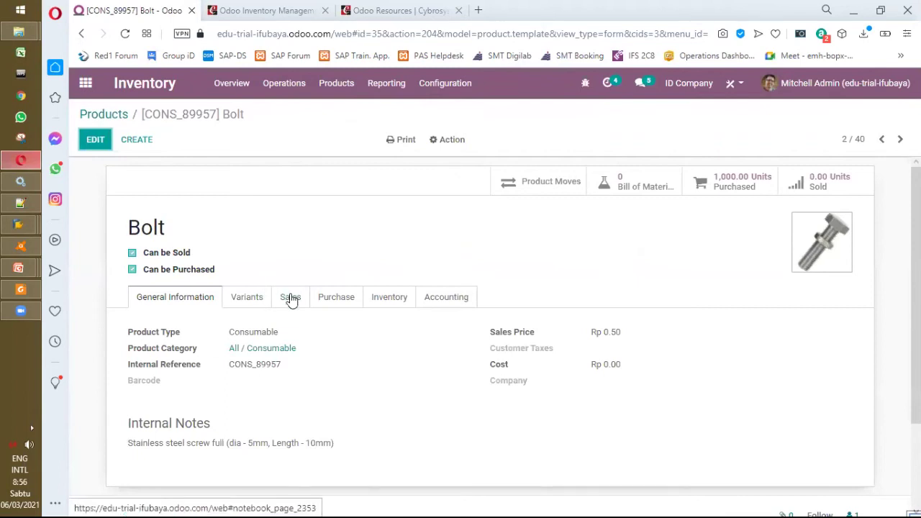
{"action": "left_click", "coordinate": [290, 297]}
{"action": "scroll", "coordinate": [351, 340], "scroll_direction": "down", "scroll_amount": 1}
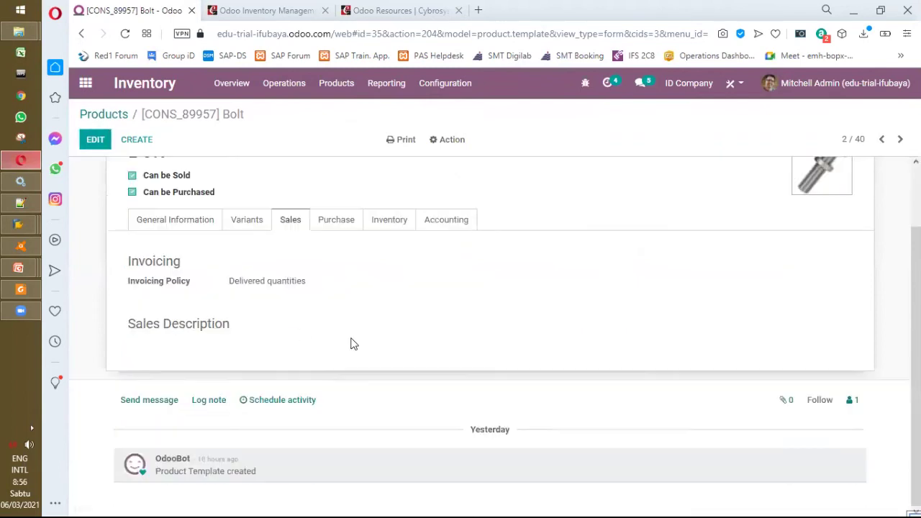
{"action": "scroll", "coordinate": [353, 343], "scroll_direction": "up", "scroll_amount": 1}
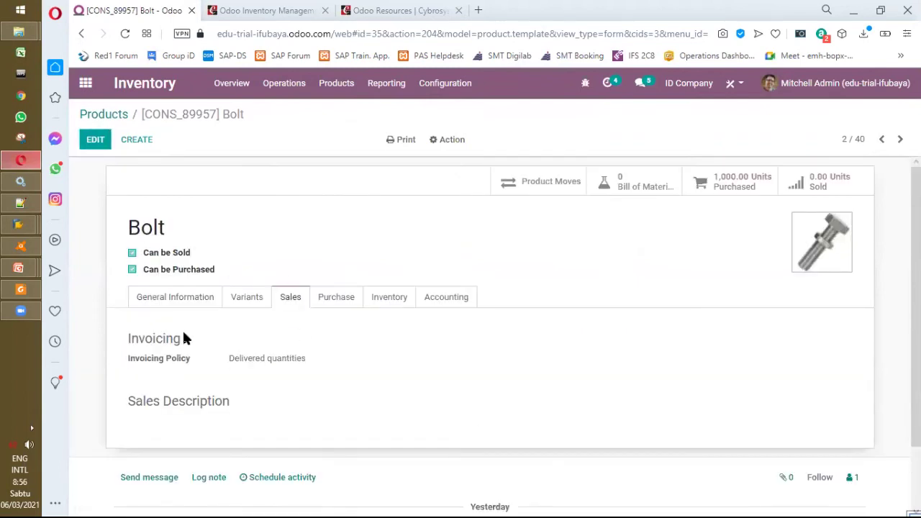
{"action": "left_click", "coordinate": [104, 116]}
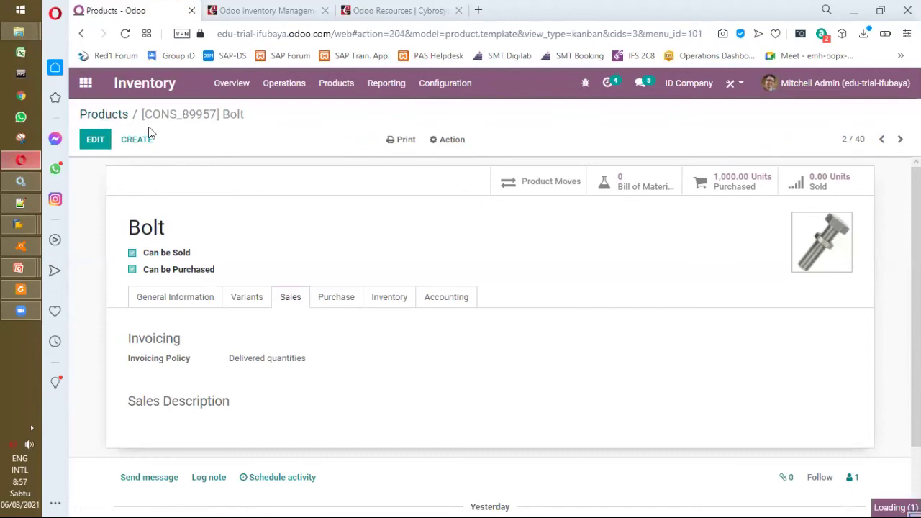
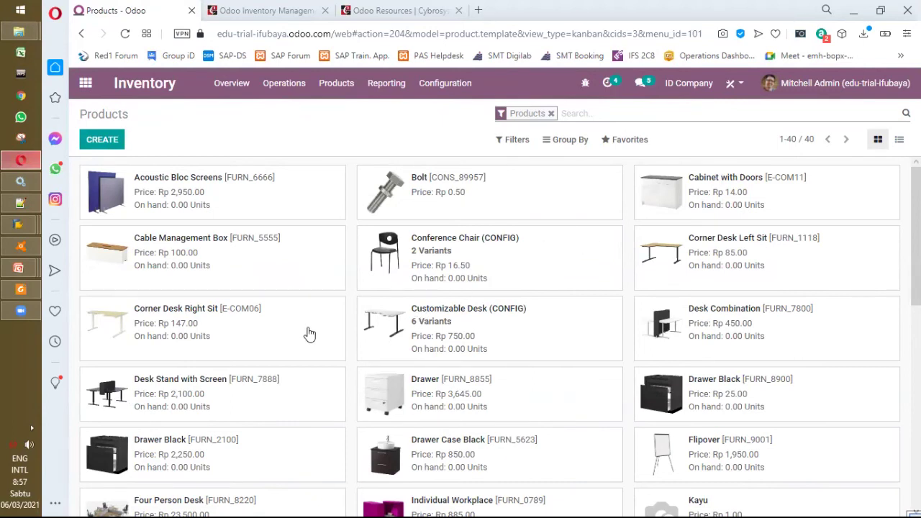
Open the Cabinet with Doors product for editing and show its general information.
{"action": "scroll", "coordinate": [425, 325], "scroll_direction": "down", "scroll_amount": 7}
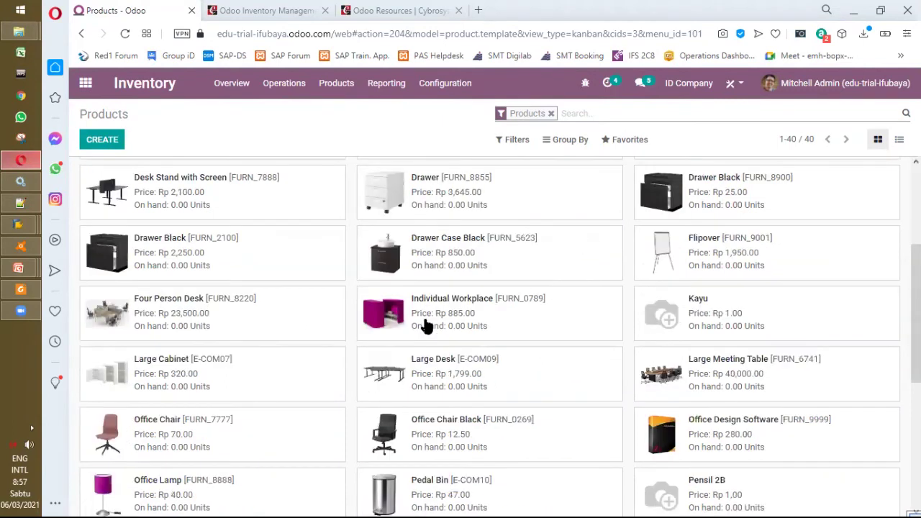
{"action": "scroll", "coordinate": [741, 223], "scroll_direction": "up", "scroll_amount": 7}
{"action": "left_click", "coordinate": [756, 208]}
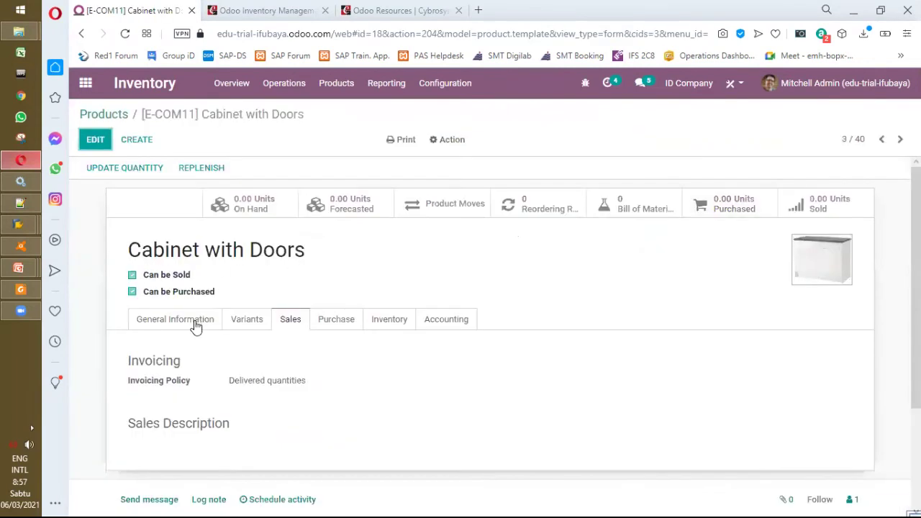
{"action": "left_click", "coordinate": [96, 143]}
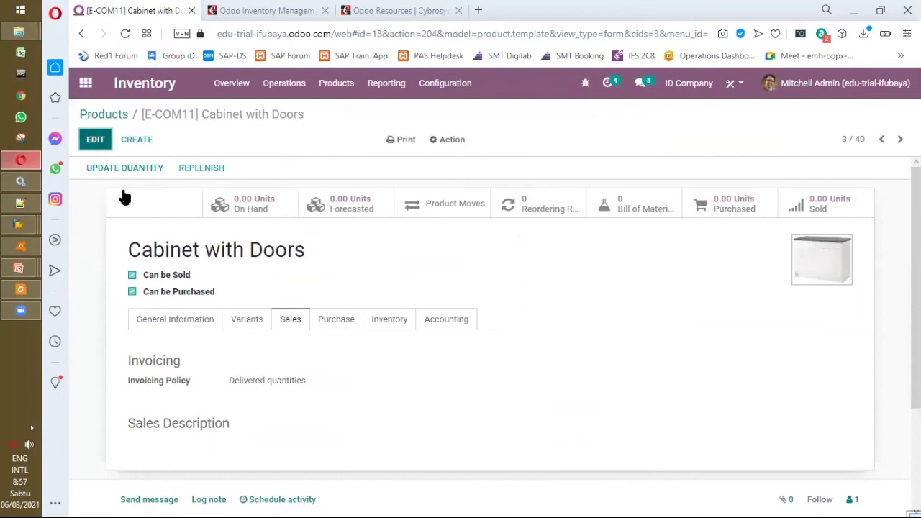
{"action": "left_click", "coordinate": [180, 338]}
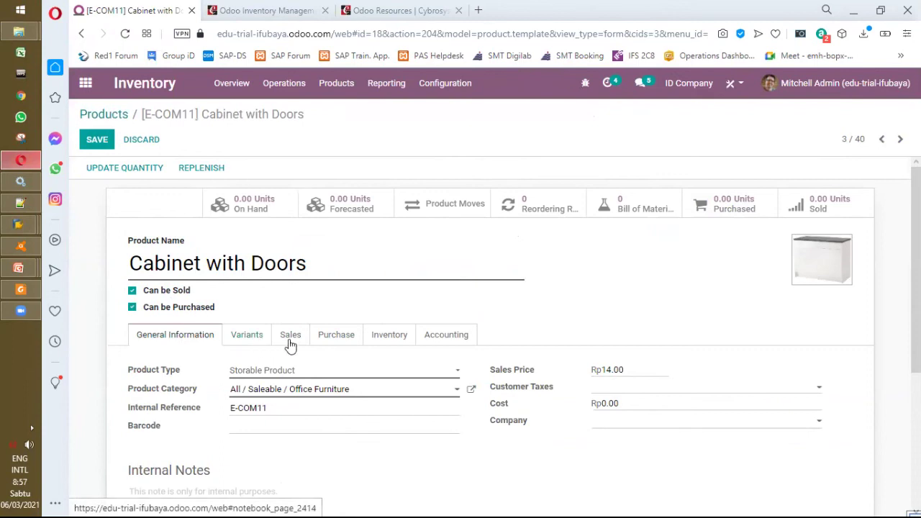
Add Azure Interior as a vendor of Cabinet with Doors at a price of 100, save, and switch to the Purchase app.
{"action": "left_click", "coordinate": [338, 342]}
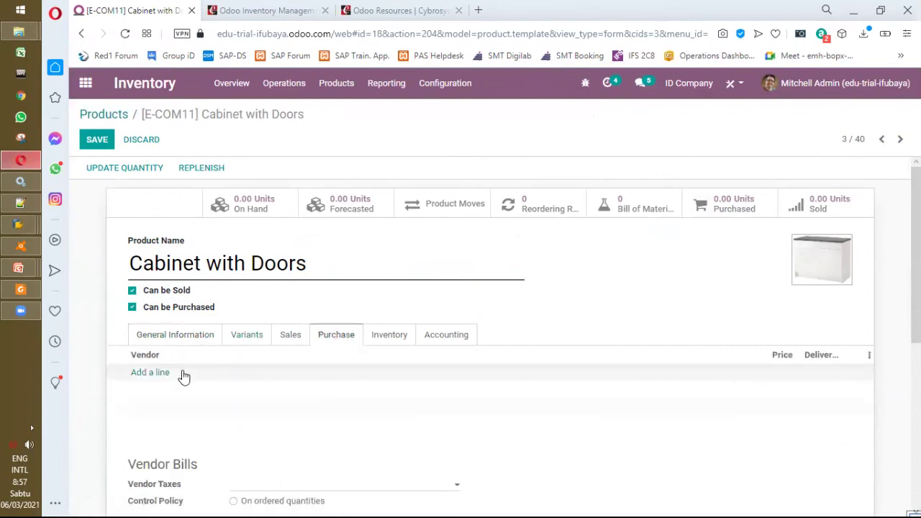
{"action": "left_click", "coordinate": [157, 374]}
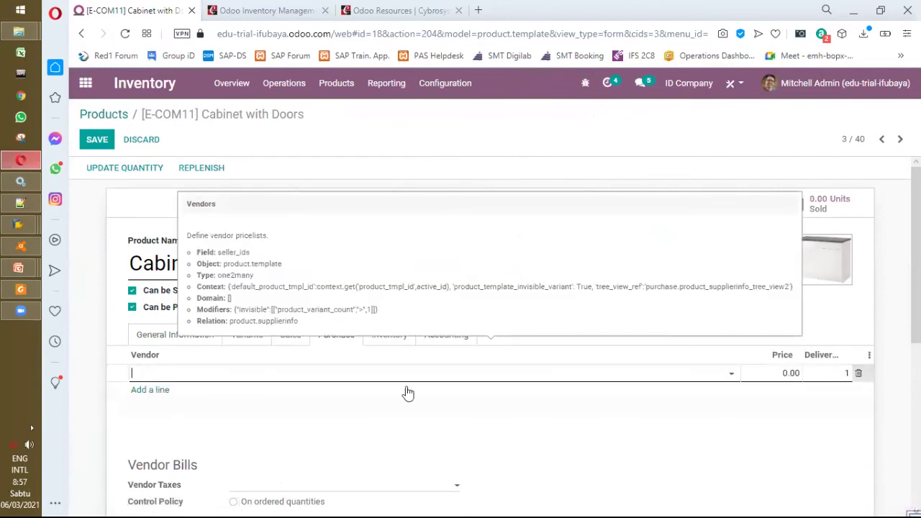
{"action": "left_click", "coordinate": [730, 375]}
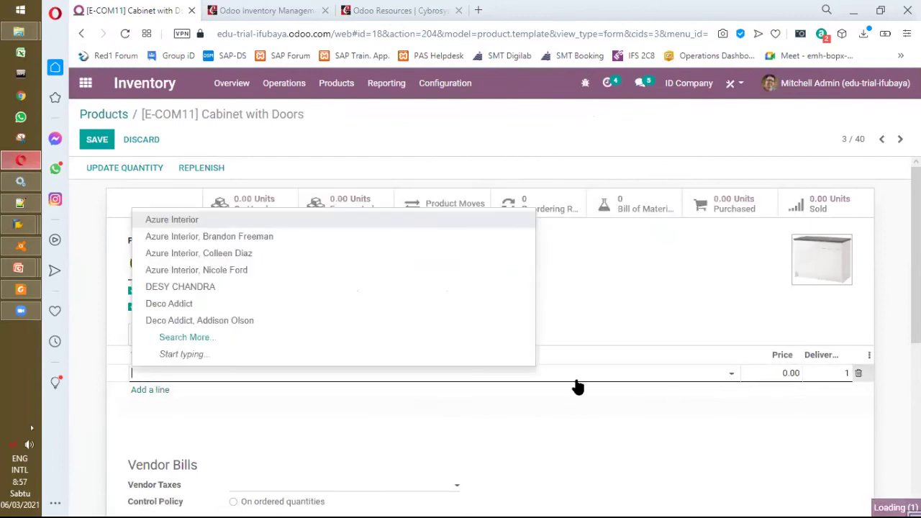
{"action": "left_click", "coordinate": [232, 223]}
{"action": "left_click", "coordinate": [769, 372]}
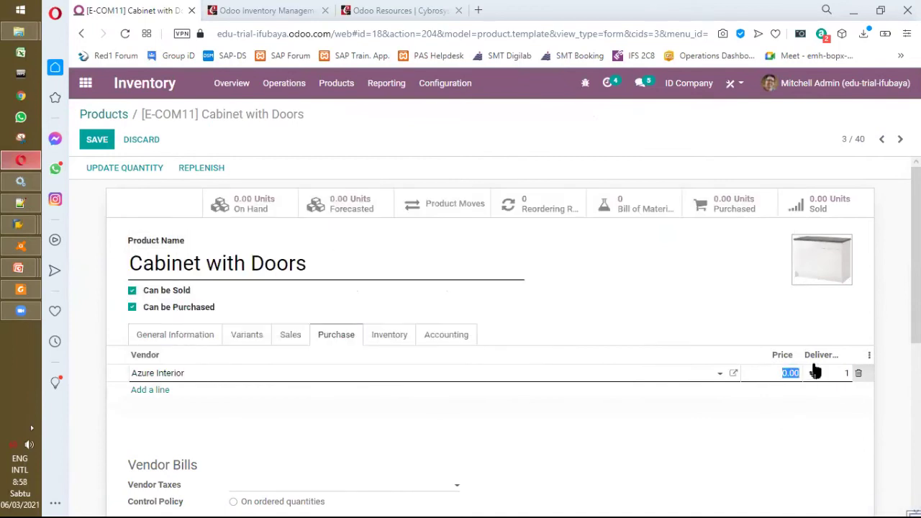
{"action": "type", "text": "100"}
{"action": "key", "text": "Return"}
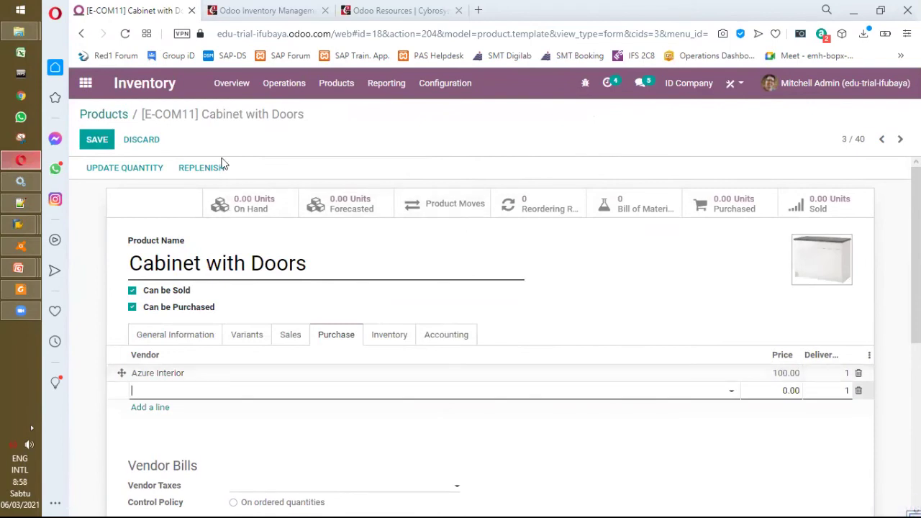
{"action": "left_click", "coordinate": [103, 144]}
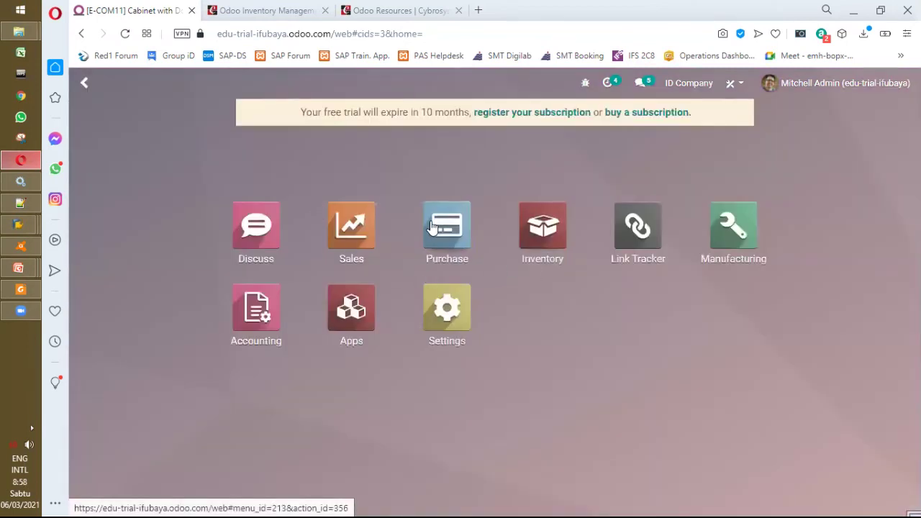
{"action": "left_click", "coordinate": [444, 223]}
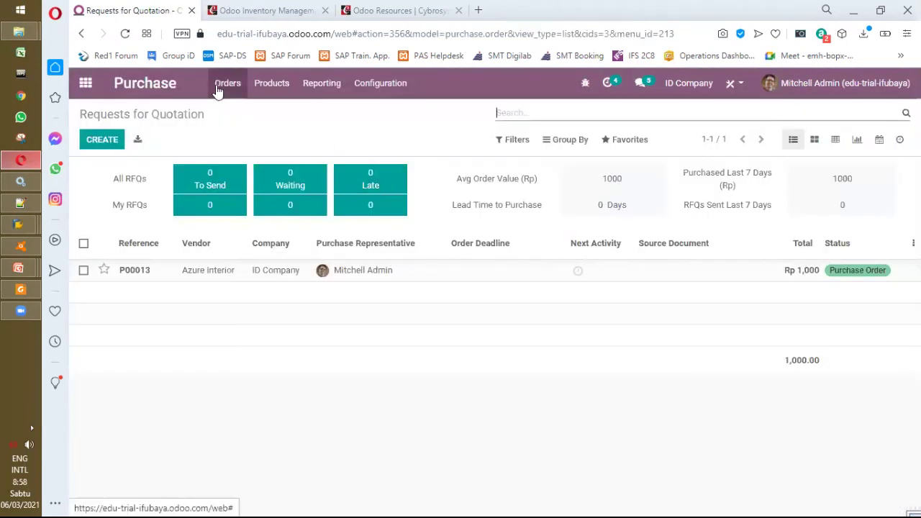
{"action": "left_click", "coordinate": [227, 84]}
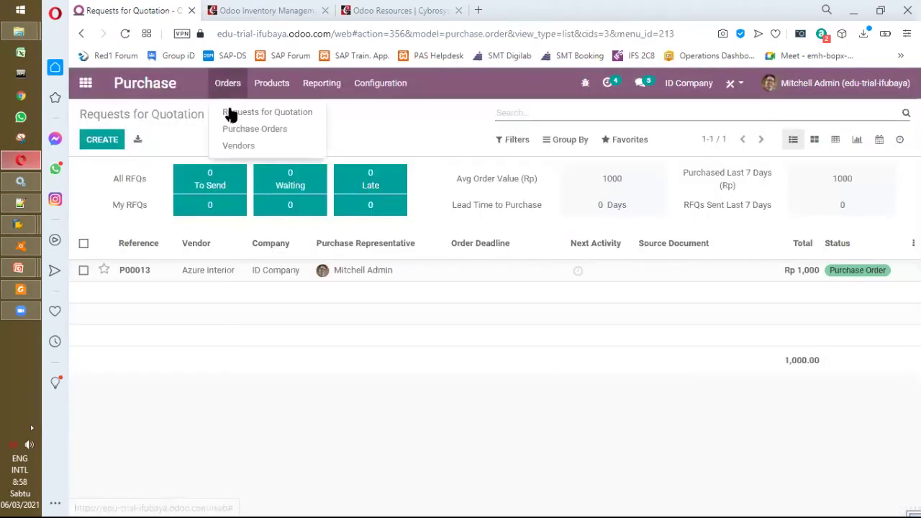
{"action": "left_click", "coordinate": [238, 130]}
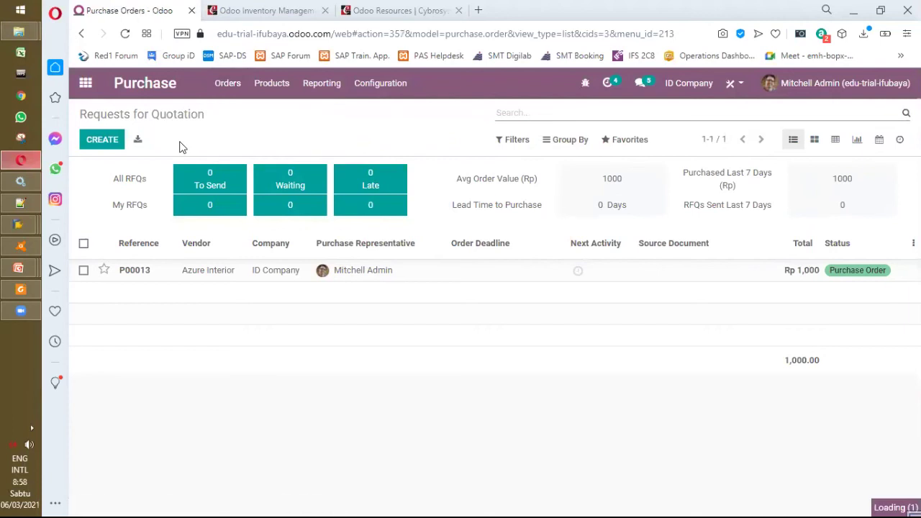
{"action": "left_click", "coordinate": [102, 139]}
{"action": "left_click", "coordinate": [454, 274]}
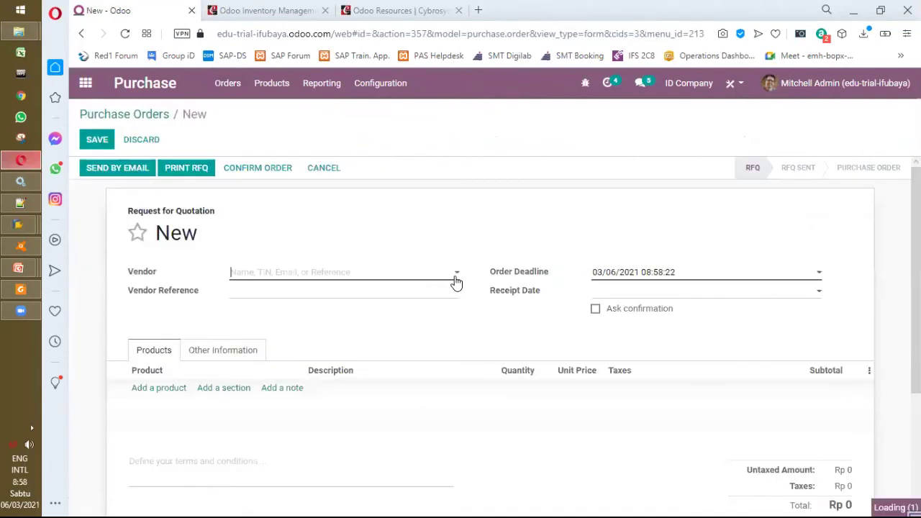
{"action": "left_click", "coordinate": [400, 297]}
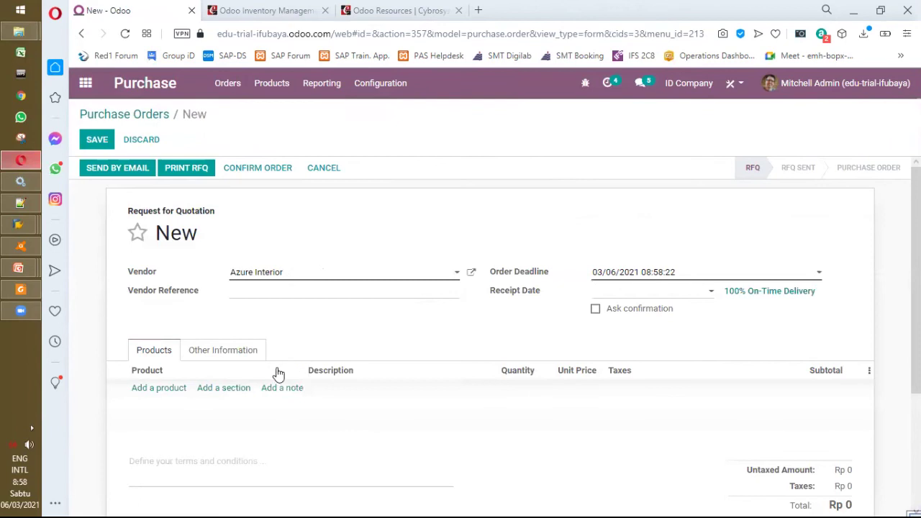
{"action": "left_click", "coordinate": [185, 390]}
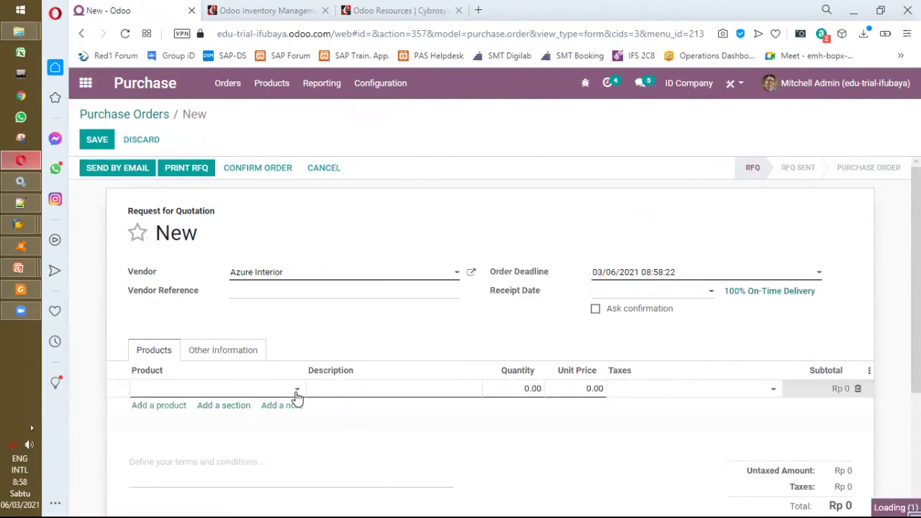
Open the list of purchasable products, discarding the unsaved purchase order.
{"action": "left_click", "coordinate": [271, 85]}
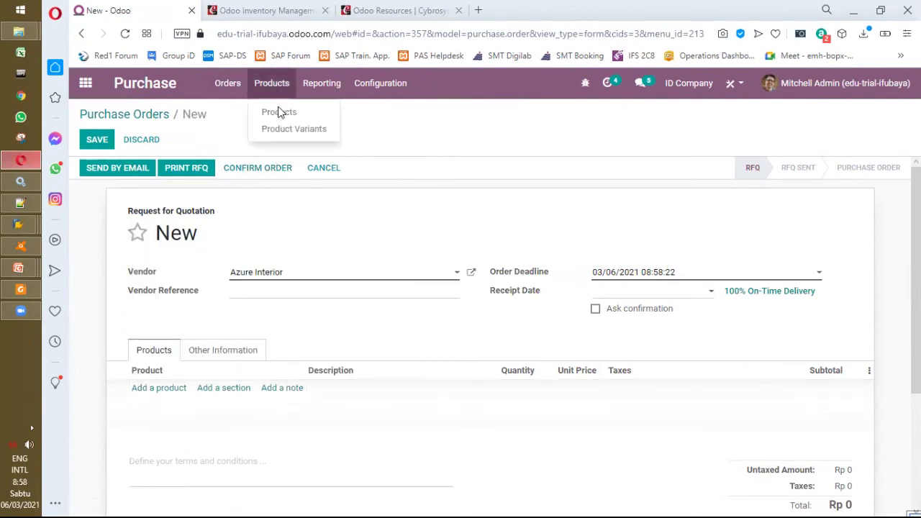
{"action": "left_click", "coordinate": [279, 109]}
{"action": "left_click", "coordinate": [281, 85]}
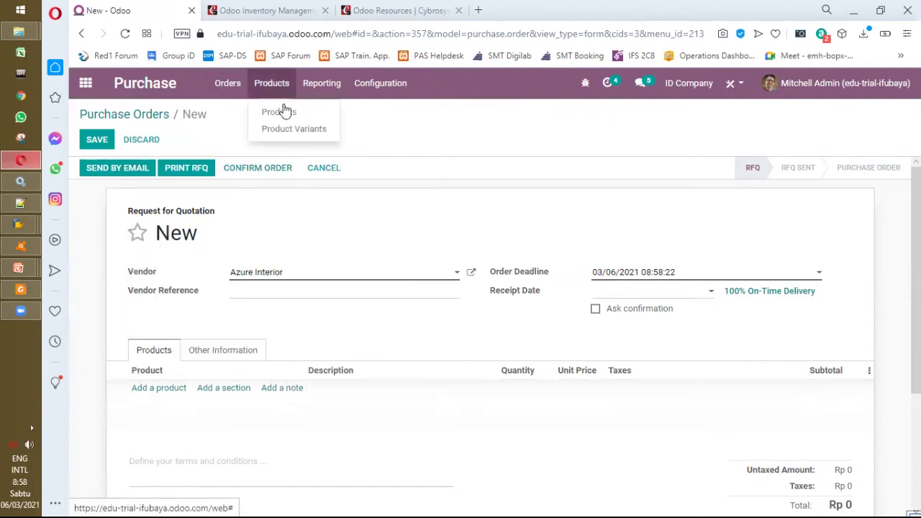
{"action": "left_click", "coordinate": [284, 108]}
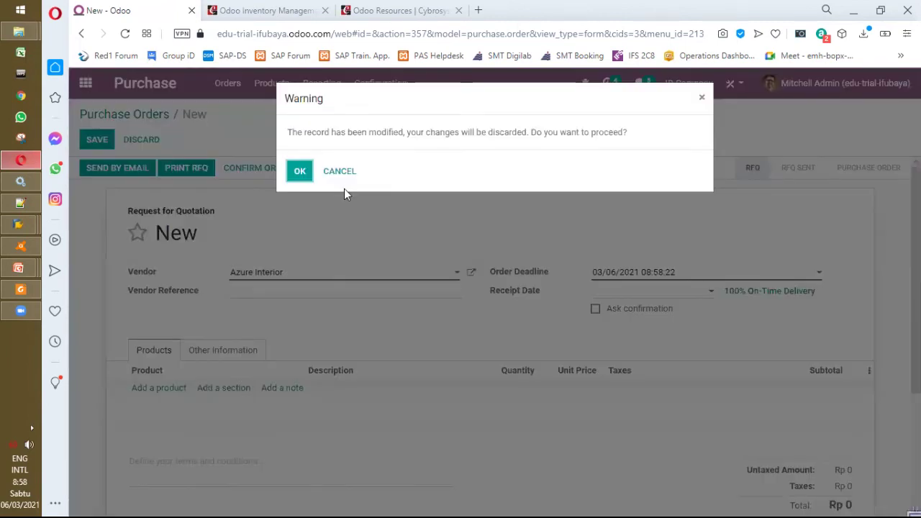
{"action": "left_click", "coordinate": [307, 180]}
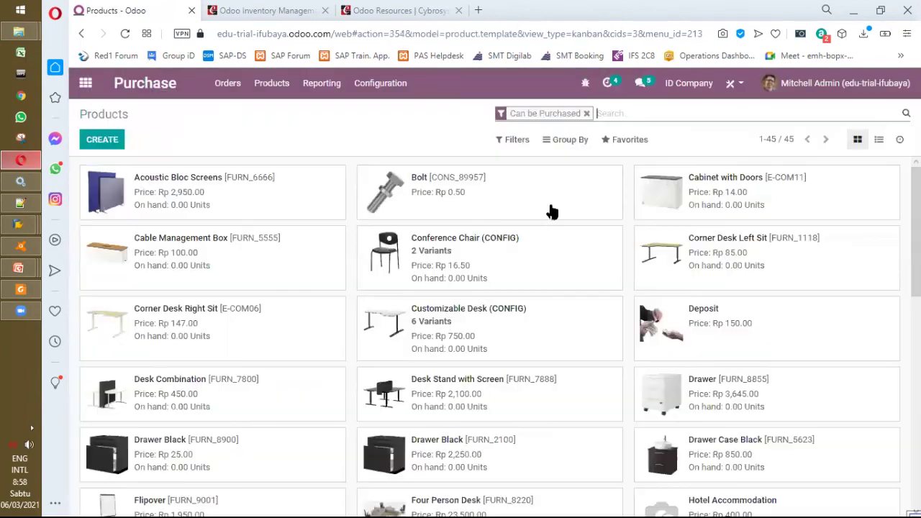
Open Cabinet with Doors, check its vendor list and general information, and copy the product name.
{"action": "left_click", "coordinate": [692, 204]}
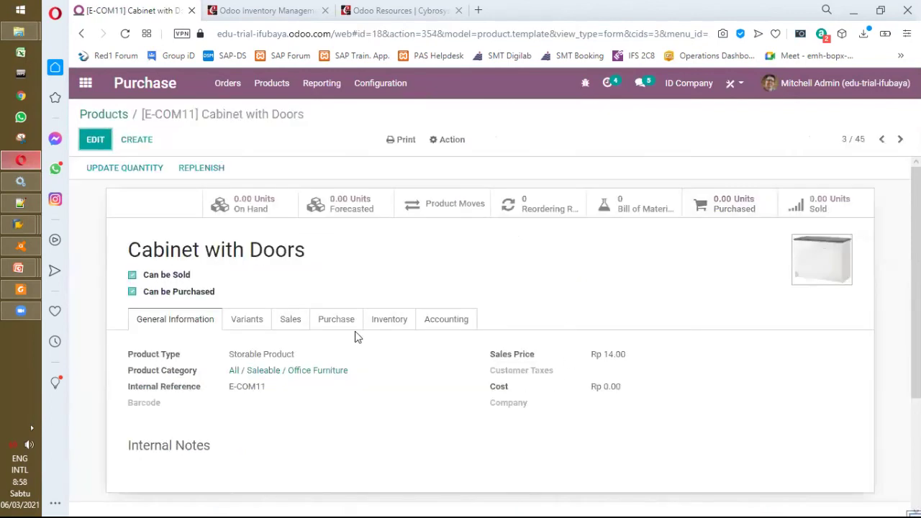
{"action": "left_click", "coordinate": [348, 325]}
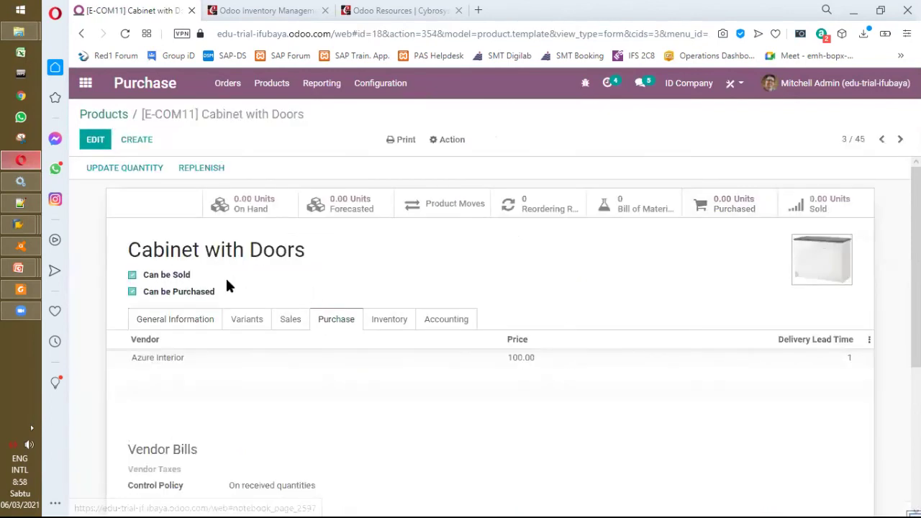
{"action": "left_click", "coordinate": [200, 324]}
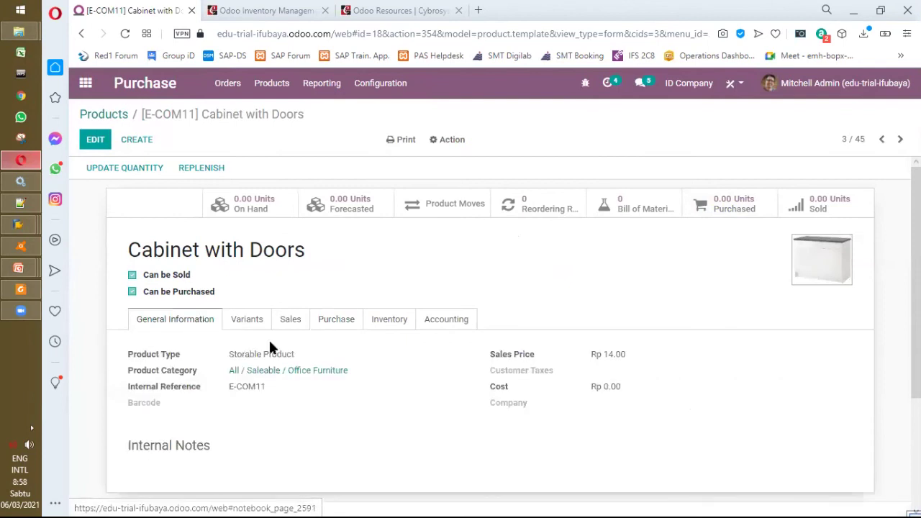
{"action": "left_click_drag", "start_coordinate": [310, 255], "coordinate": [126, 260]}
{"action": "key", "text": "ctrl+c"}
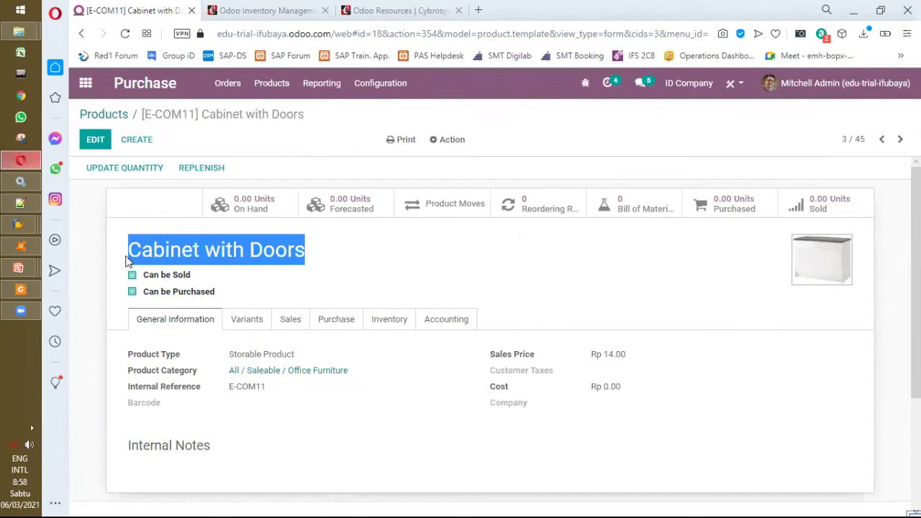
Create a new request for quotation with Azure Interior as vendor and start a product line.
{"action": "left_click", "coordinate": [228, 85]}
{"action": "left_click", "coordinate": [233, 128]}
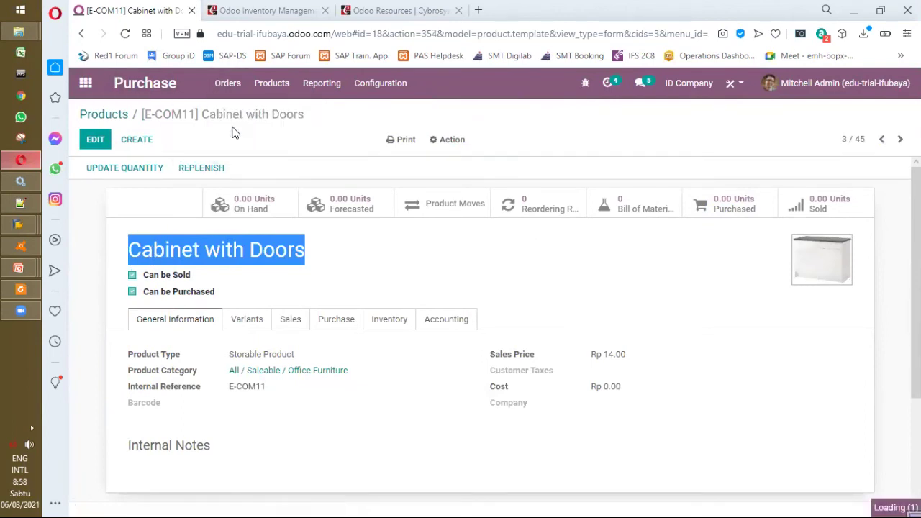
{"action": "left_click", "coordinate": [107, 146]}
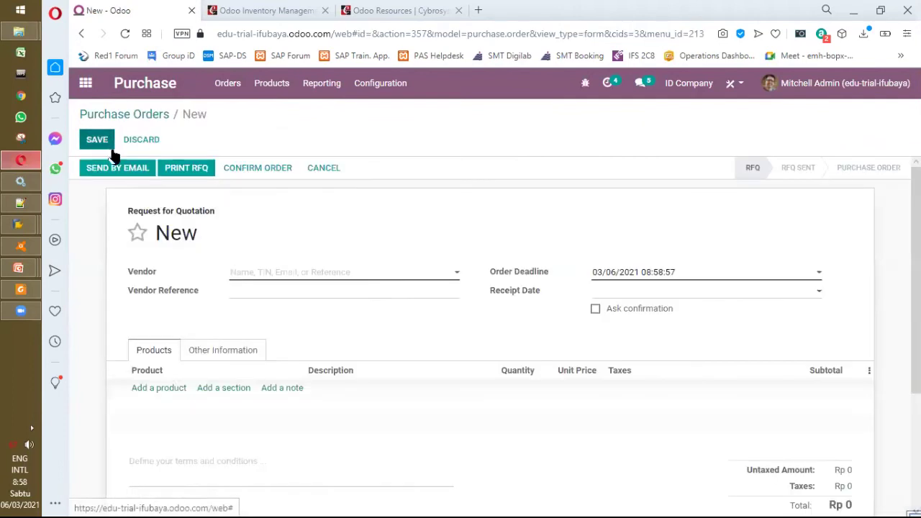
{"action": "left_click", "coordinate": [456, 274]}
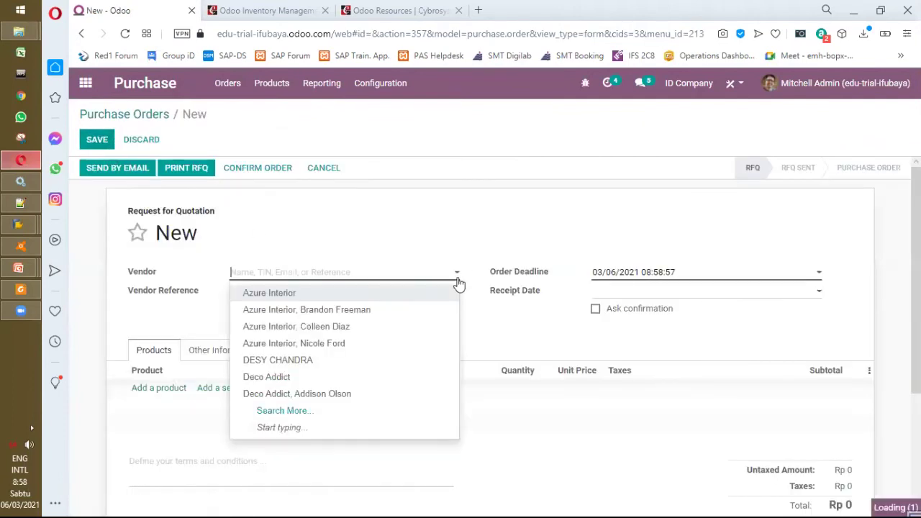
{"action": "left_click", "coordinate": [406, 296]}
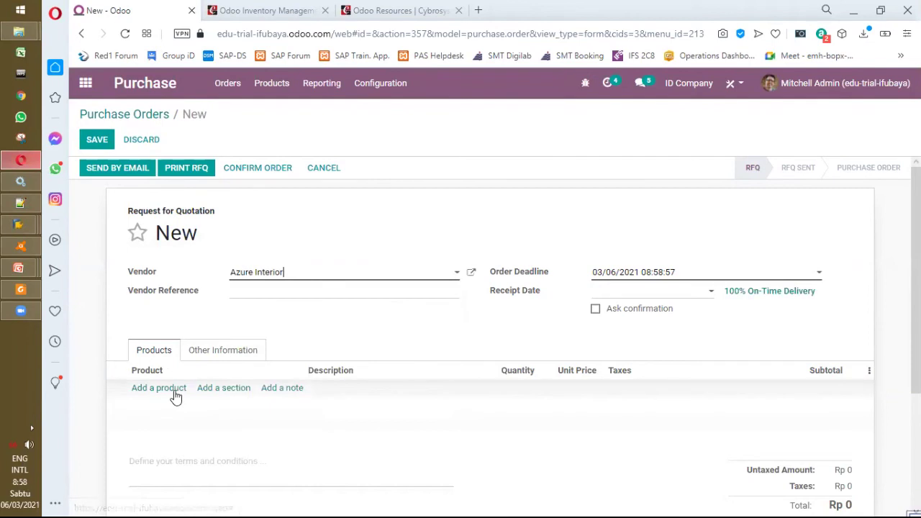
{"action": "left_click", "coordinate": [179, 389]}
{"action": "key", "text": "ctrl+v"}
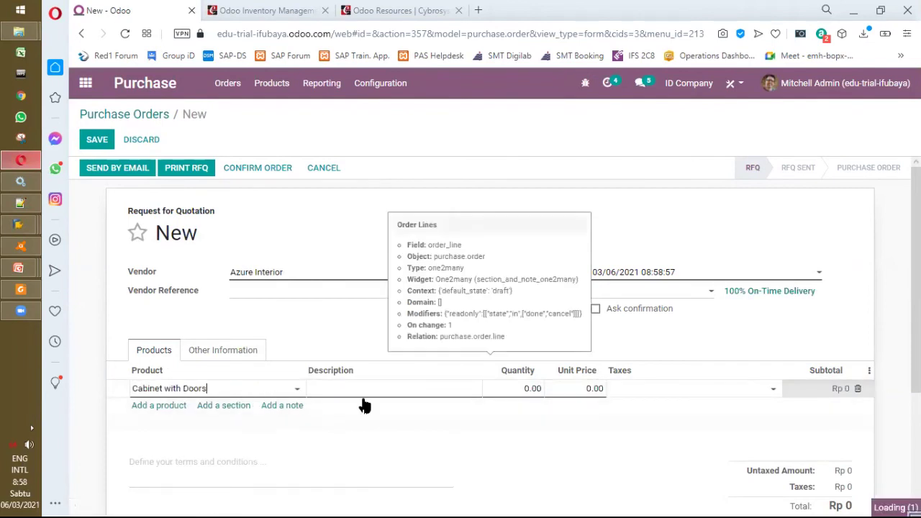
{"action": "left_click", "coordinate": [444, 392]}
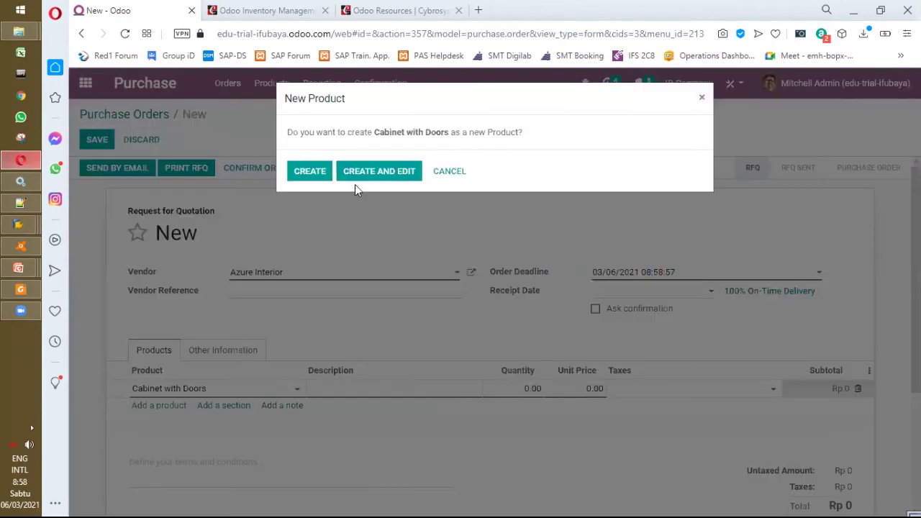
{"action": "left_click", "coordinate": [438, 180]}
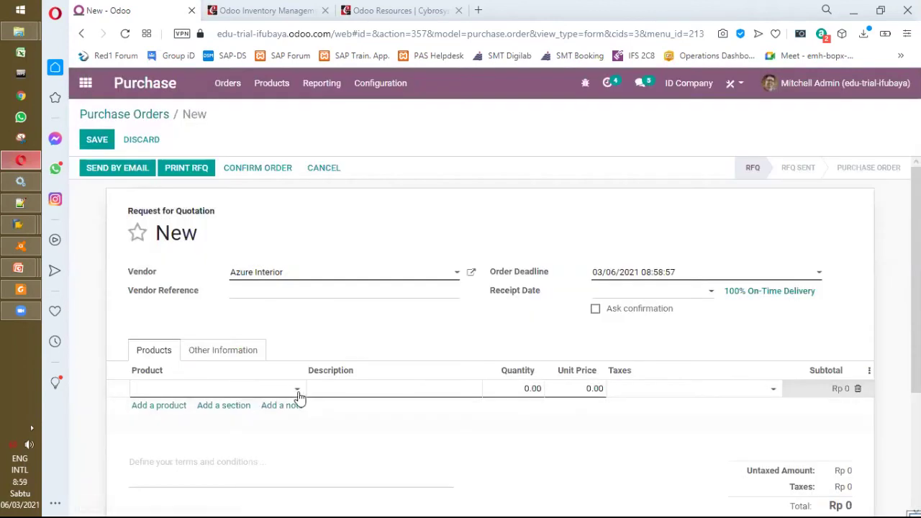
Find Cabinet with Doors through the extended product search, put it on the order line and set its quantity to 100.
{"action": "left_click", "coordinate": [298, 394]}
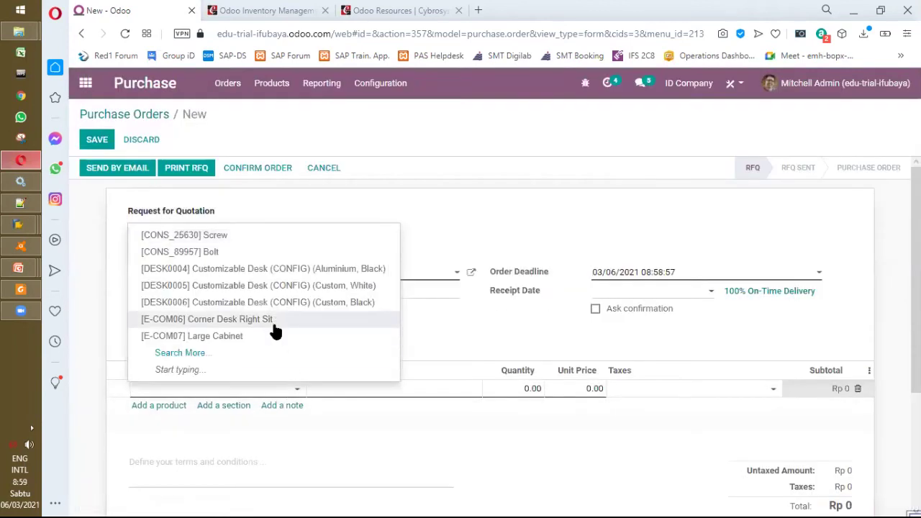
{"action": "left_click", "coordinate": [269, 352]}
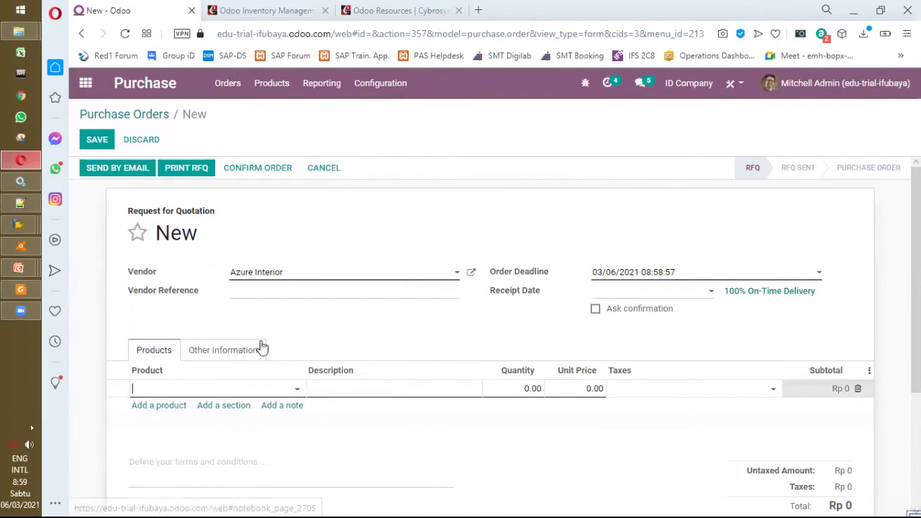
{"action": "key", "text": "ctrl+v"}
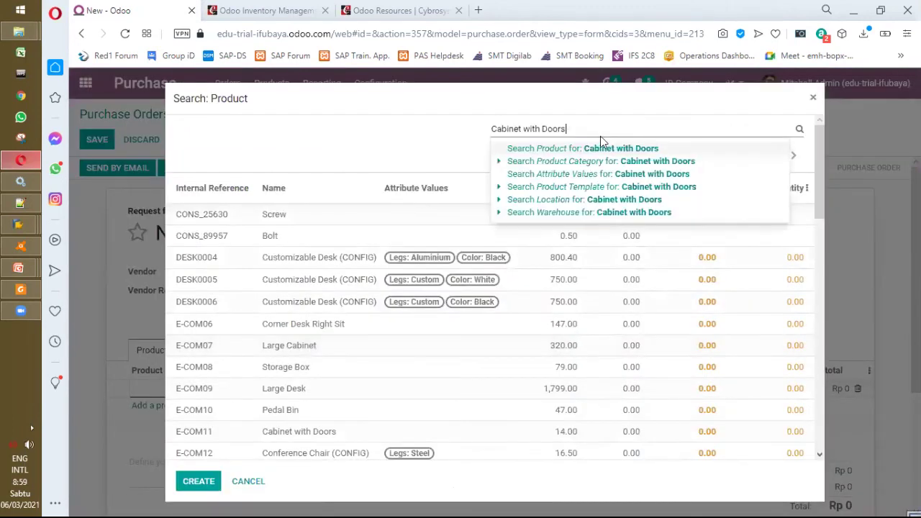
{"action": "key", "text": "Return"}
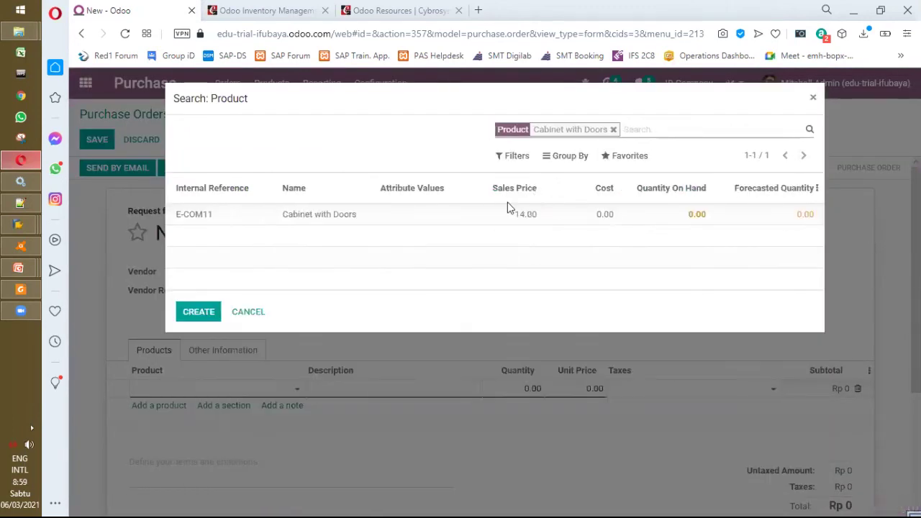
{"action": "left_click", "coordinate": [321, 215]}
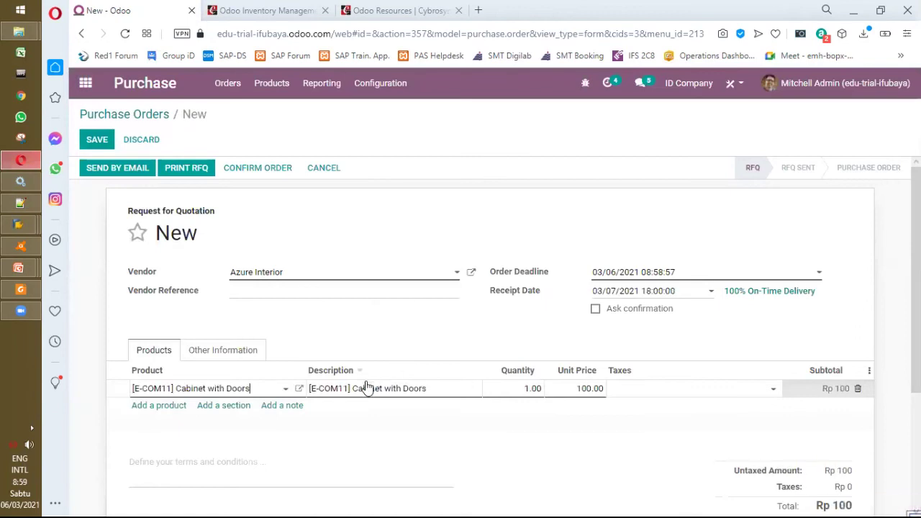
{"action": "left_click", "coordinate": [508, 388]}
{"action": "type", "text": "1"}
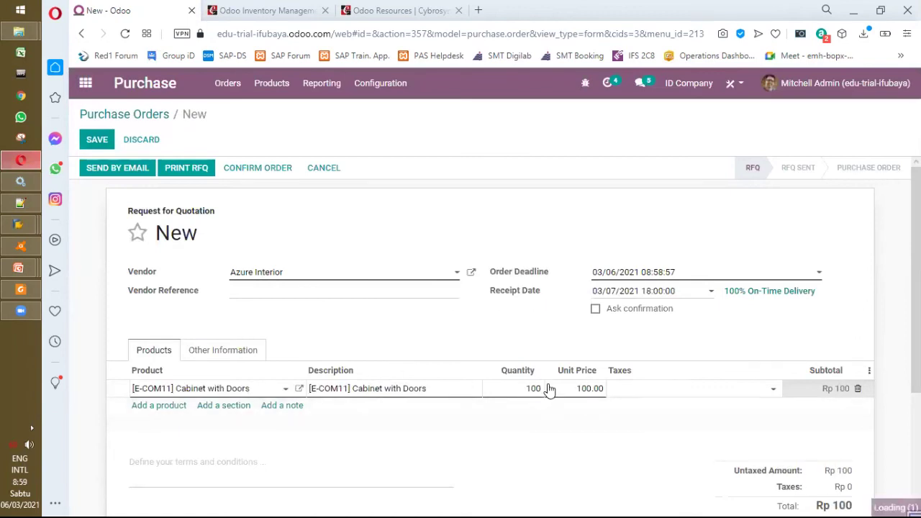
{"action": "key", "text": "Return"}
Confirm the Cabinet with Doors order, view its pending receipt and return to the purchase order.
{"action": "scroll", "coordinate": [755, 475], "scroll_direction": "down", "scroll_amount": 3}
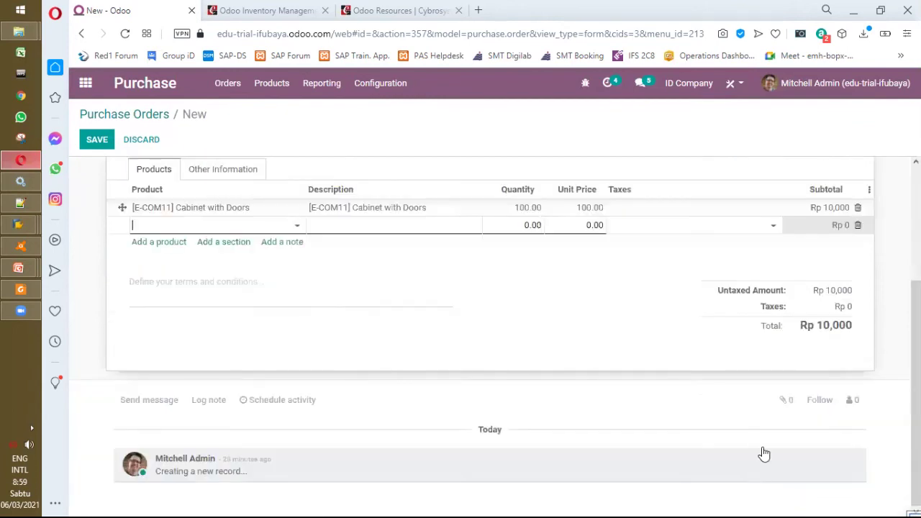
{"action": "scroll", "coordinate": [762, 453], "scroll_direction": "up", "scroll_amount": 3}
{"action": "left_click", "coordinate": [267, 167]}
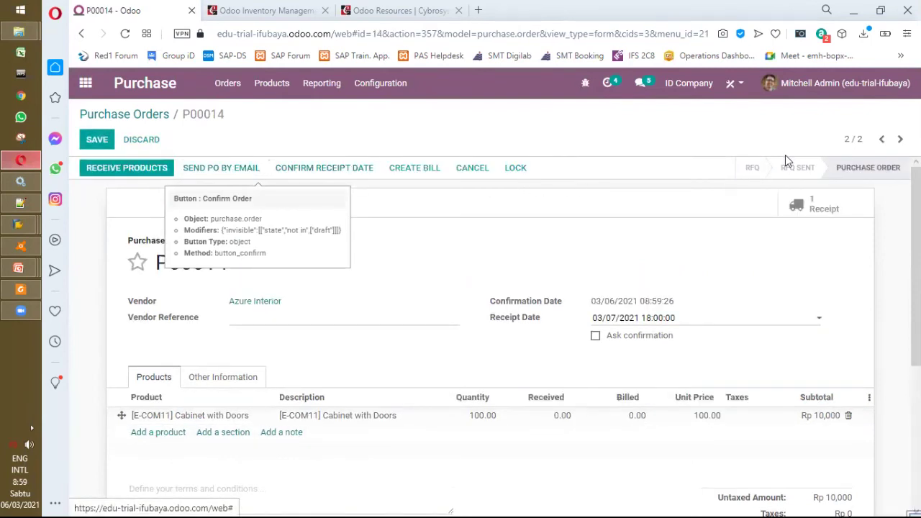
{"action": "left_click", "coordinate": [807, 205]}
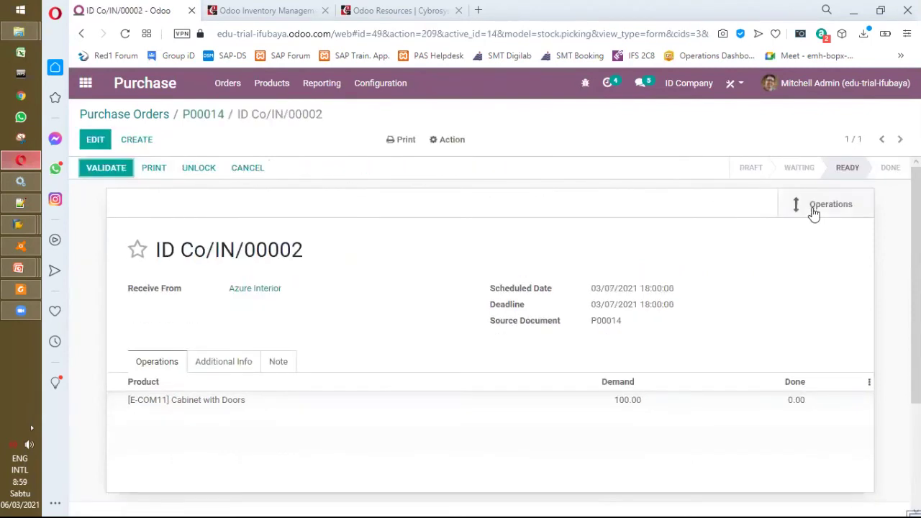
{"action": "left_click", "coordinate": [207, 116]}
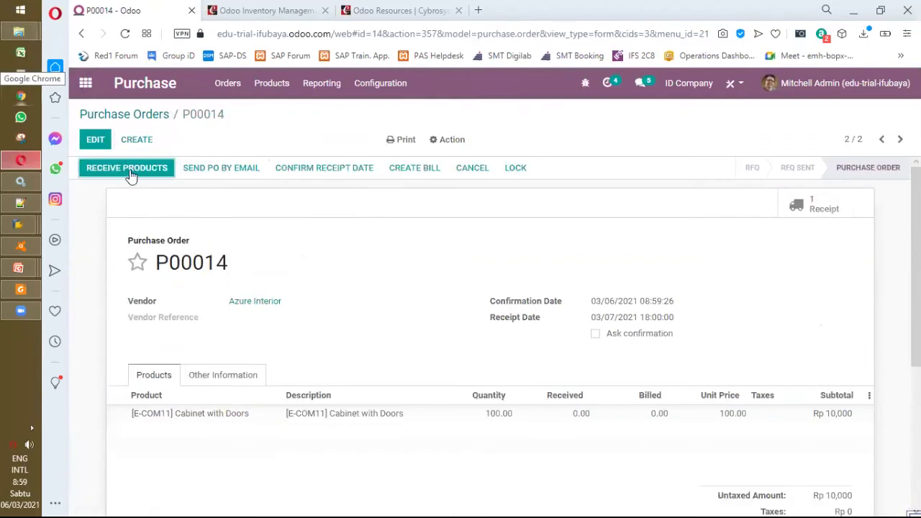
Receive and validate the full ordered quantity of Cabinet with Doors, and reopen the list of purchasable products.
{"action": "left_click", "coordinate": [130, 172]}
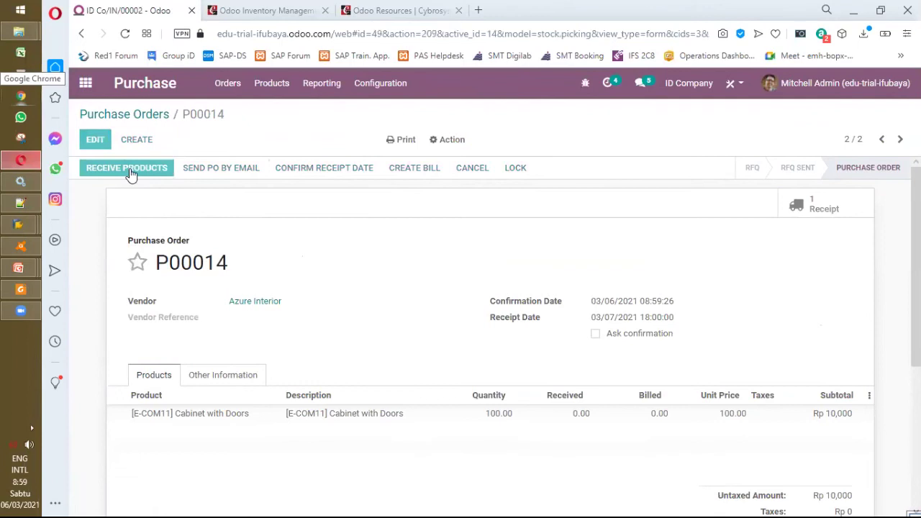
{"action": "left_click", "coordinate": [116, 172]}
{"action": "left_click", "coordinate": [193, 206]}
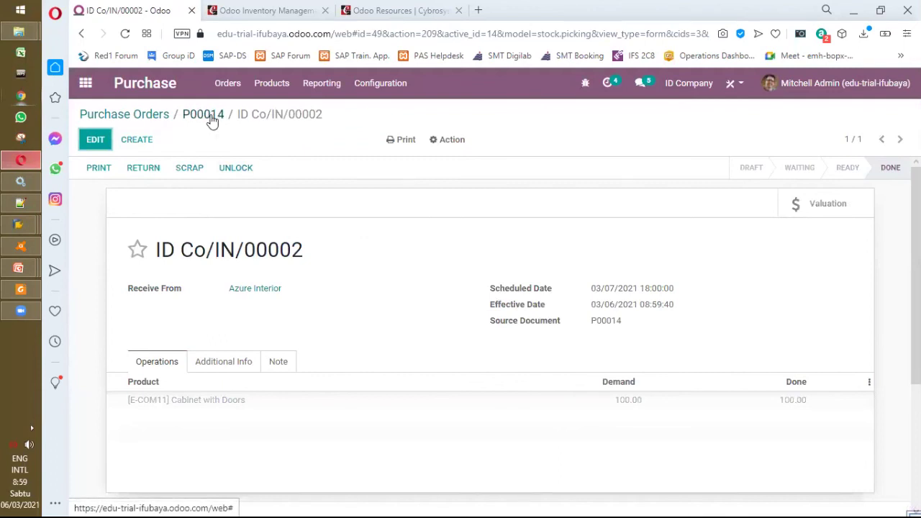
{"action": "left_click", "coordinate": [272, 84]}
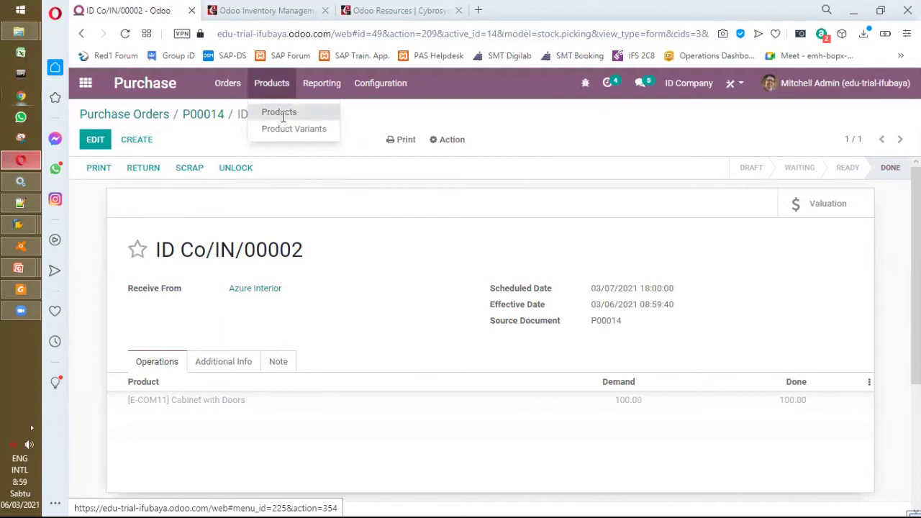
{"action": "left_click", "coordinate": [282, 115]}
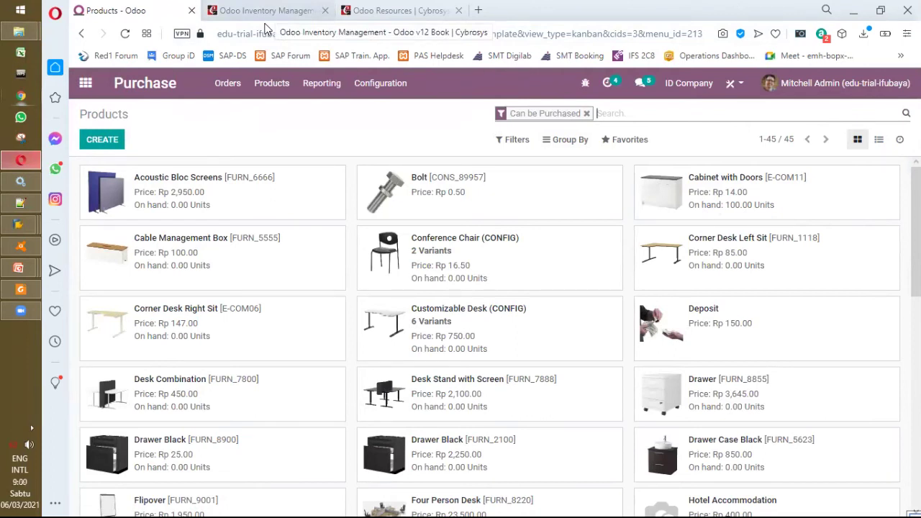
Switch to the Cybrosys Odoo Inventory Management page, close the enlarged image and find the product form fields under Managing of products.
{"action": "key", "text": "ctrl+Tab"}
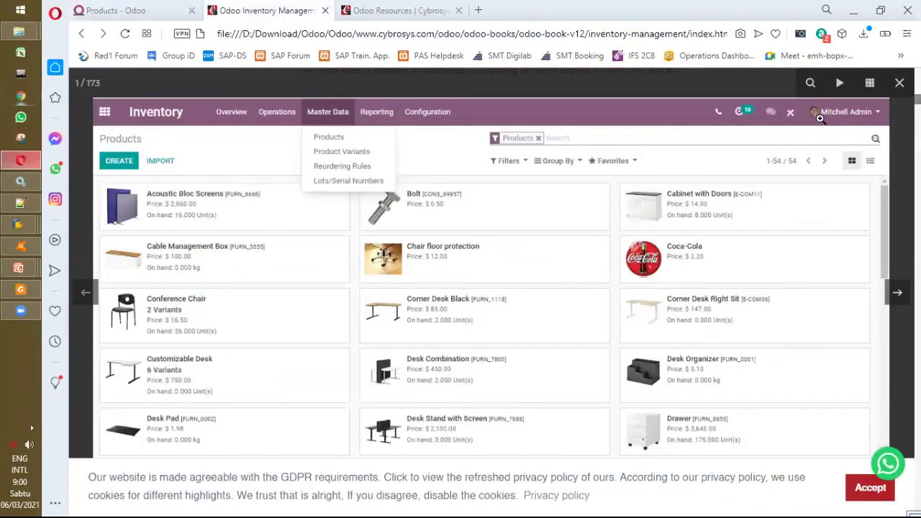
{"action": "key", "text": "Escape"}
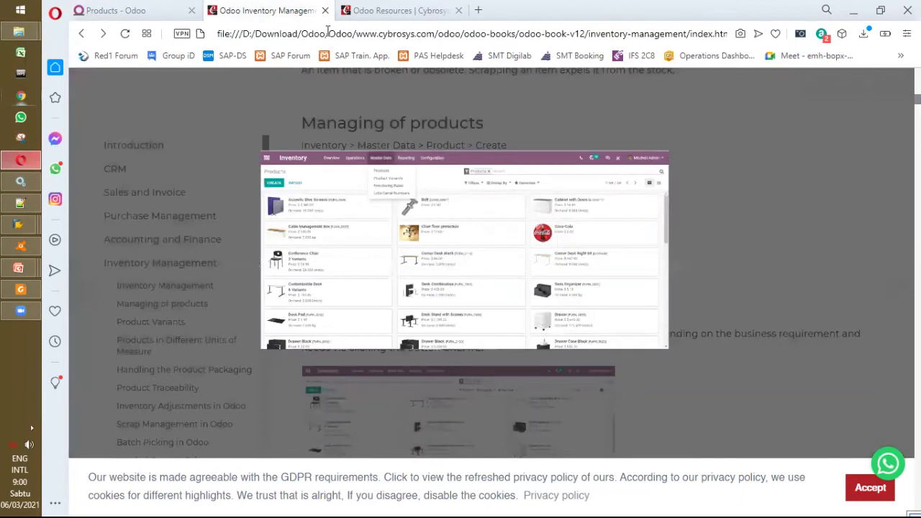
{"action": "scroll", "coordinate": [411, 199], "scroll_direction": "down", "scroll_amount": 2}
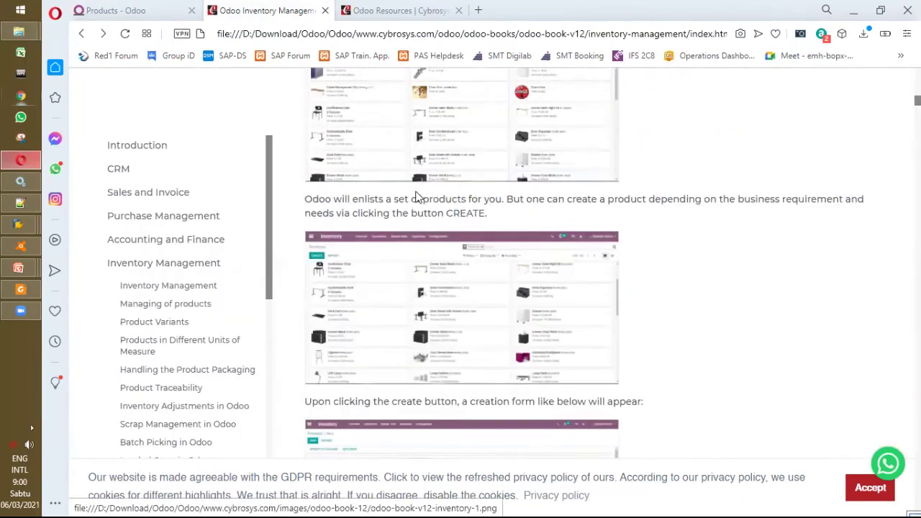
{"action": "scroll", "coordinate": [416, 196], "scroll_direction": "up", "scroll_amount": 3}
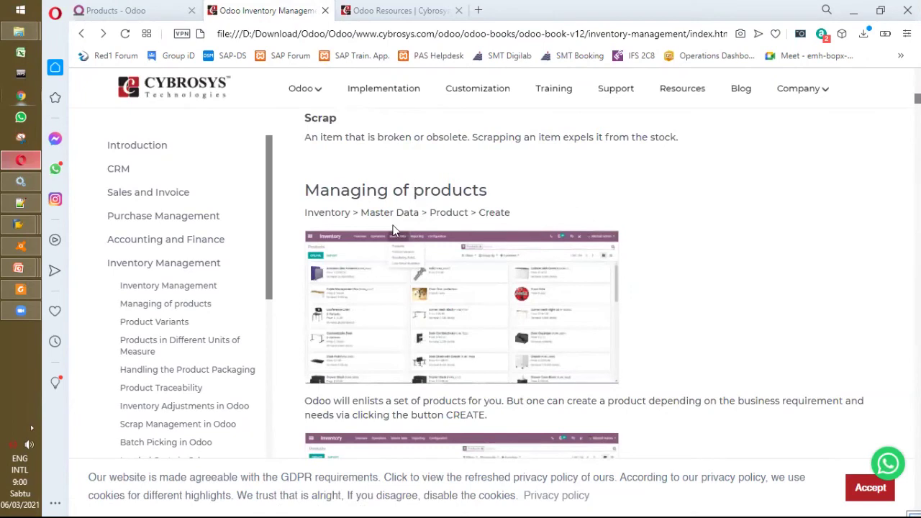
{"action": "scroll", "coordinate": [519, 231], "scroll_direction": "down", "scroll_amount": 6}
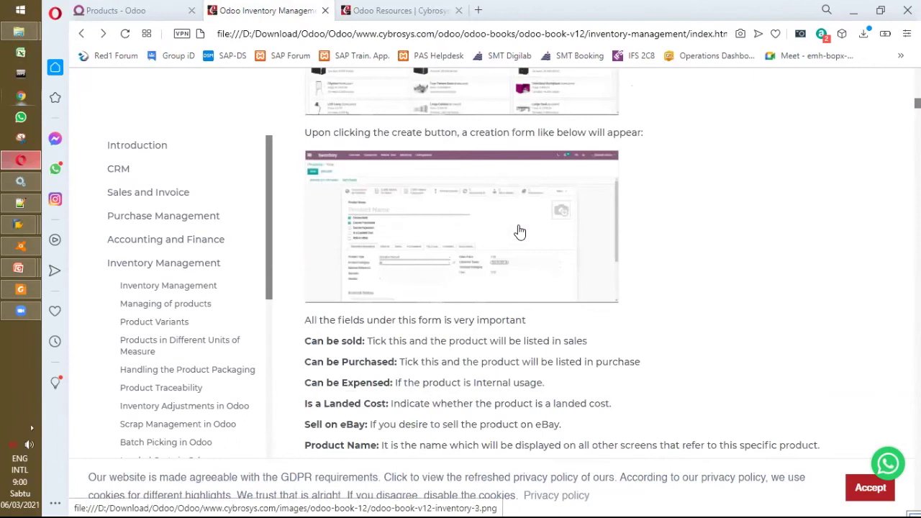
{"action": "scroll", "coordinate": [520, 231], "scroll_direction": "down", "scroll_amount": 2}
Read the descriptions of Can be sold, Can be Purchased, Can be Expensed and Is a Landed Cost, continuing to the remaining product fields.
{"action": "left_click_drag", "start_coordinate": [304, 206], "coordinate": [646, 231]}
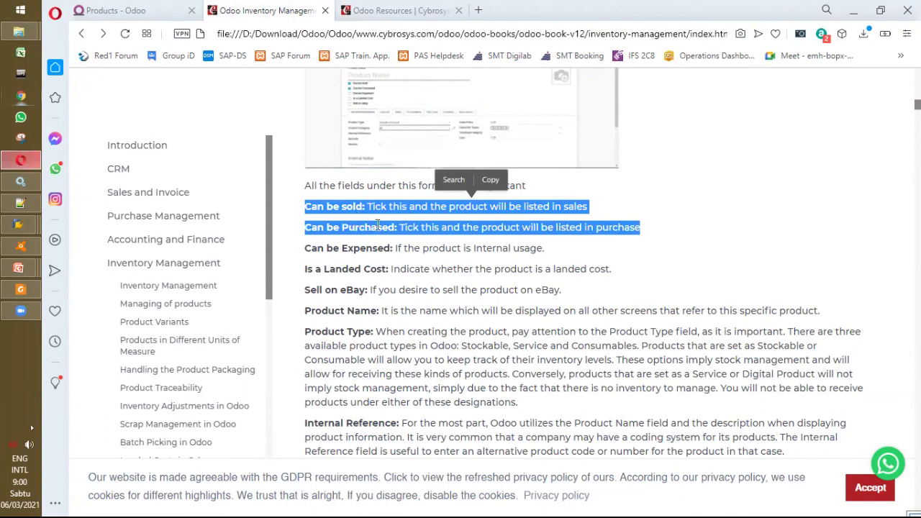
{"action": "left_click", "coordinate": [320, 245]}
{"action": "left_click_drag", "start_coordinate": [307, 246], "coordinate": [536, 245]}
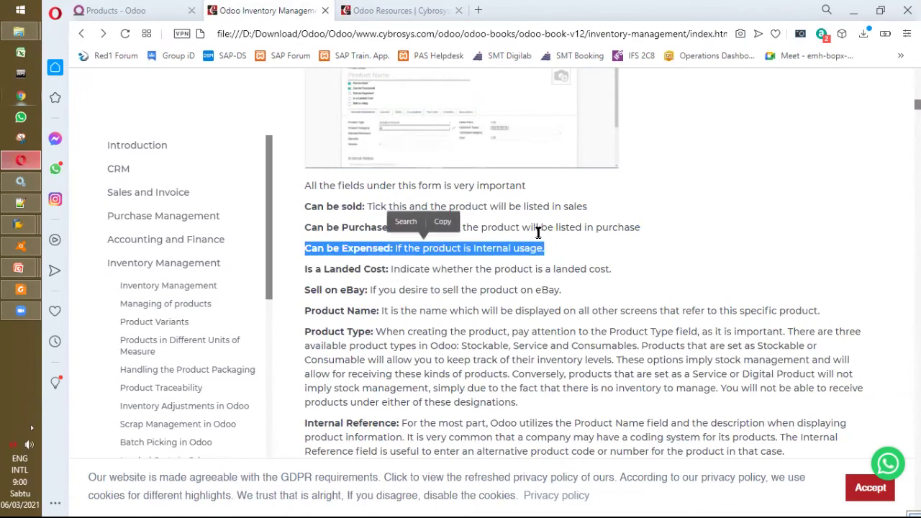
{"action": "left_click", "coordinate": [421, 279]}
{"action": "left_click_drag", "start_coordinate": [308, 268], "coordinate": [385, 274]}
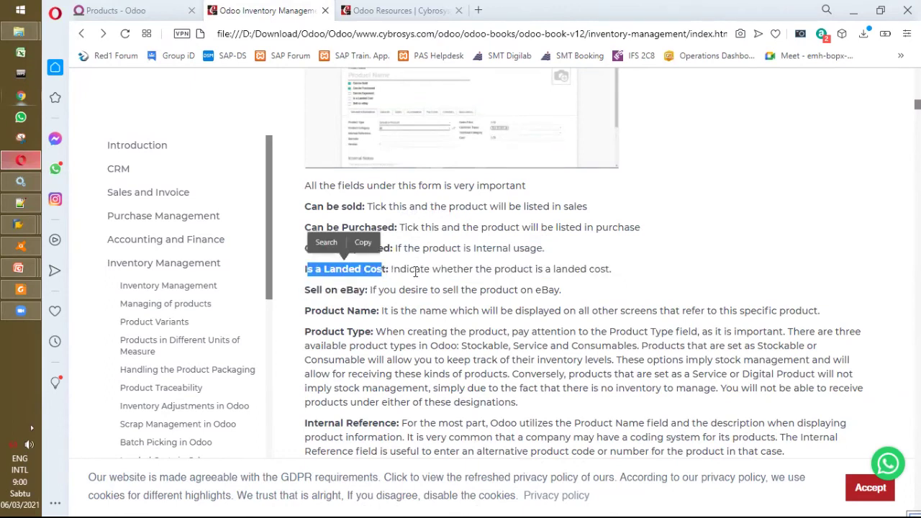
{"action": "left_click", "coordinate": [560, 273]}
{"action": "left_click_drag", "start_coordinate": [610, 270], "coordinate": [302, 269]}
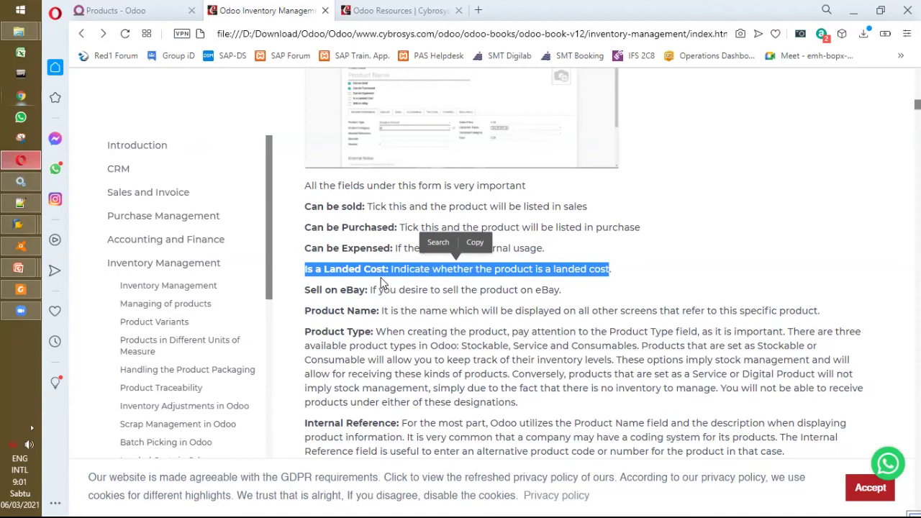
{"action": "scroll", "coordinate": [395, 304], "scroll_direction": "down", "scroll_amount": 3}
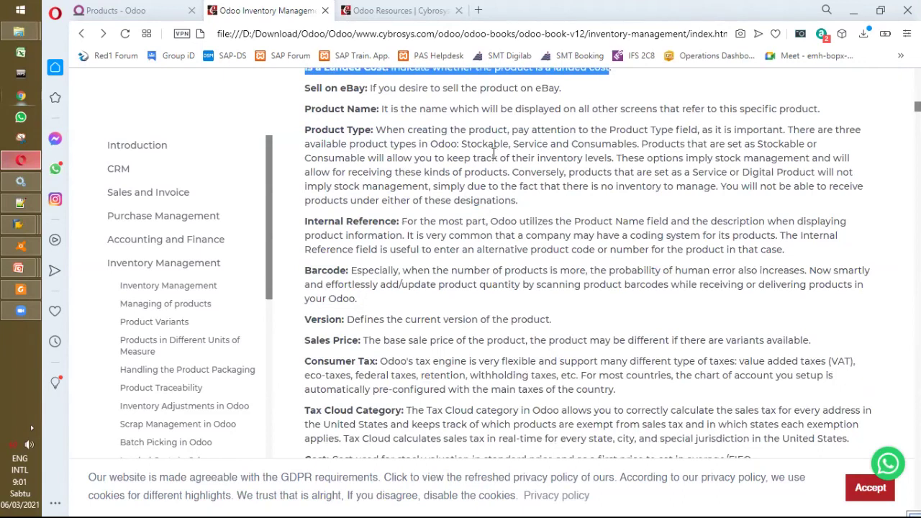
Highlight the Stockable type in the book's Product Type description, switch to Odoo and view the All product category's valuation and account properties.
{"action": "left_click_drag", "start_coordinate": [507, 142], "coordinate": [461, 143]}
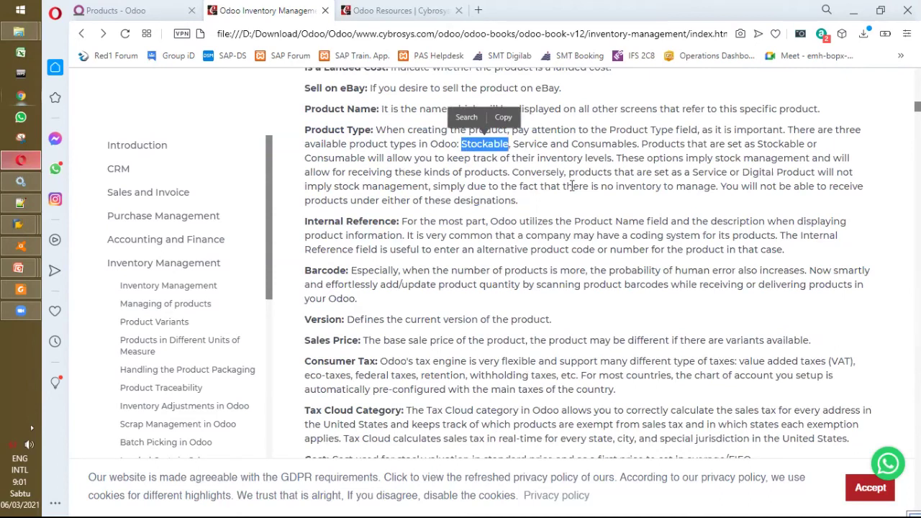
{"action": "left_click", "coordinate": [132, 13]}
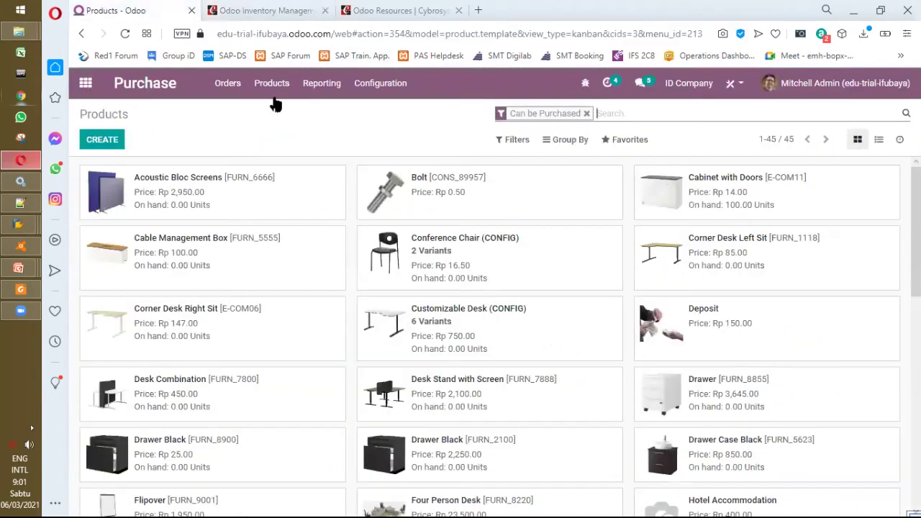
{"action": "left_click", "coordinate": [272, 88]}
{"action": "left_click", "coordinate": [380, 84]}
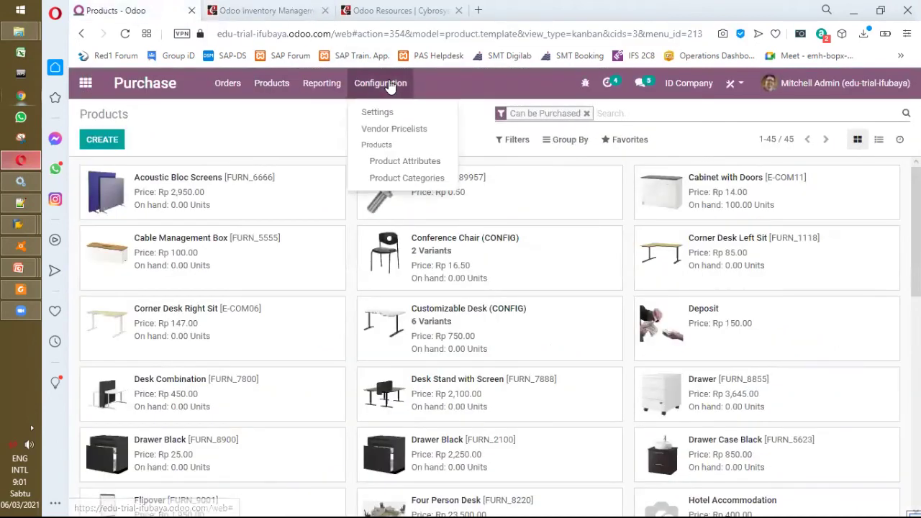
{"action": "left_click", "coordinate": [405, 179]}
{"action": "left_click", "coordinate": [104, 202]}
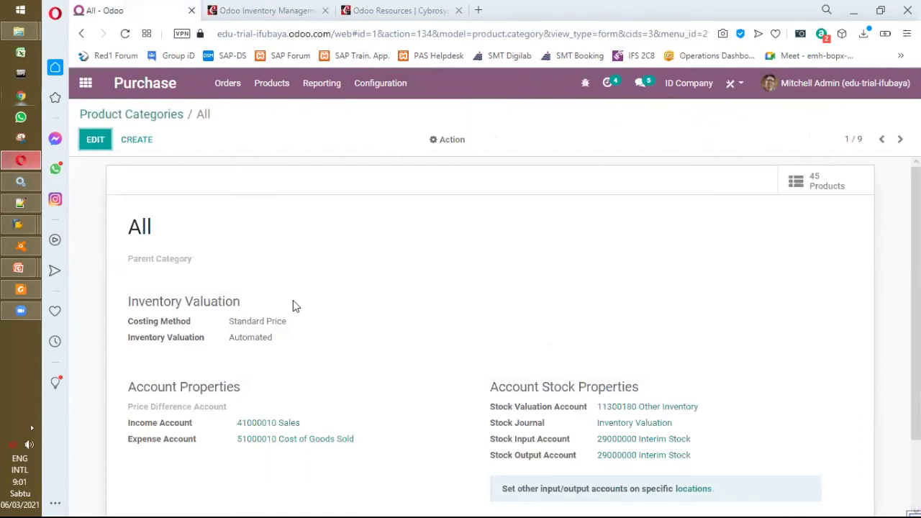
{"action": "scroll", "coordinate": [293, 301], "scroll_direction": "down", "scroll_amount": 1}
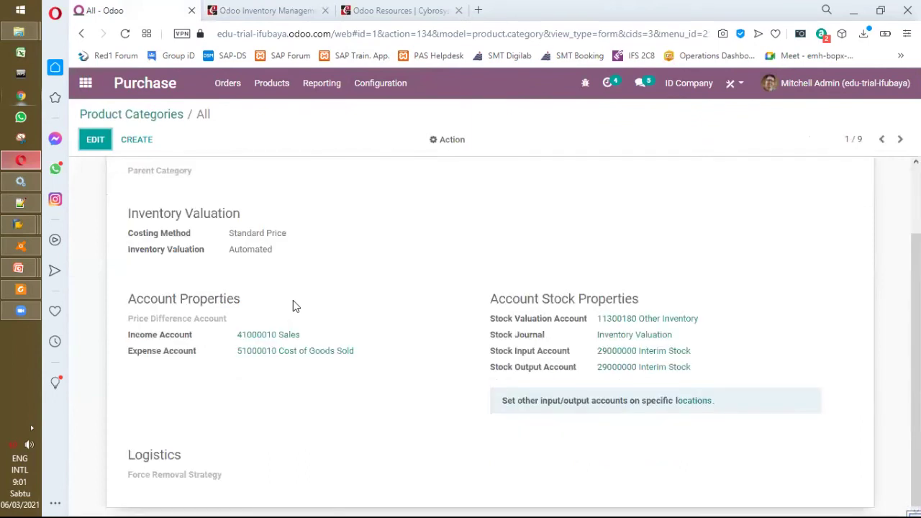
{"action": "scroll", "coordinate": [293, 301], "scroll_direction": "up", "scroll_amount": 1}
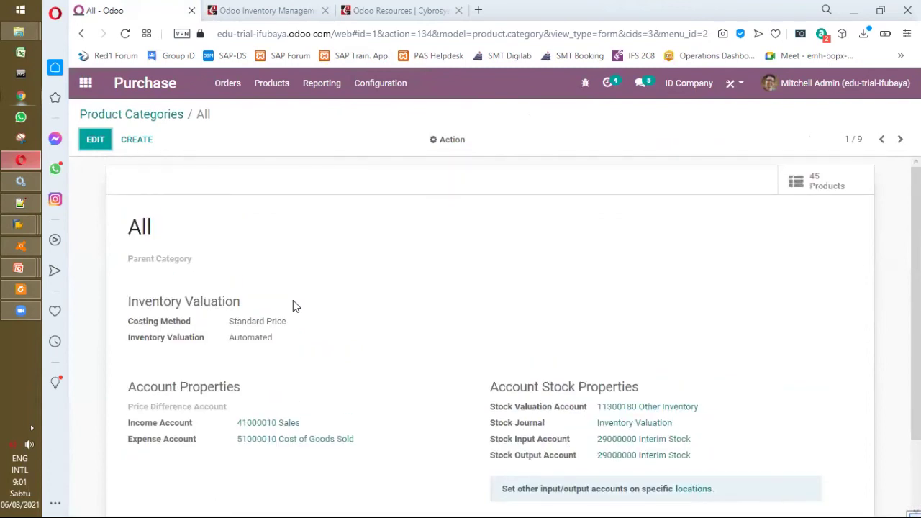
Open the Cabinet with Doors product from the purchasable products and check its product type.
{"action": "left_click", "coordinate": [268, 92]}
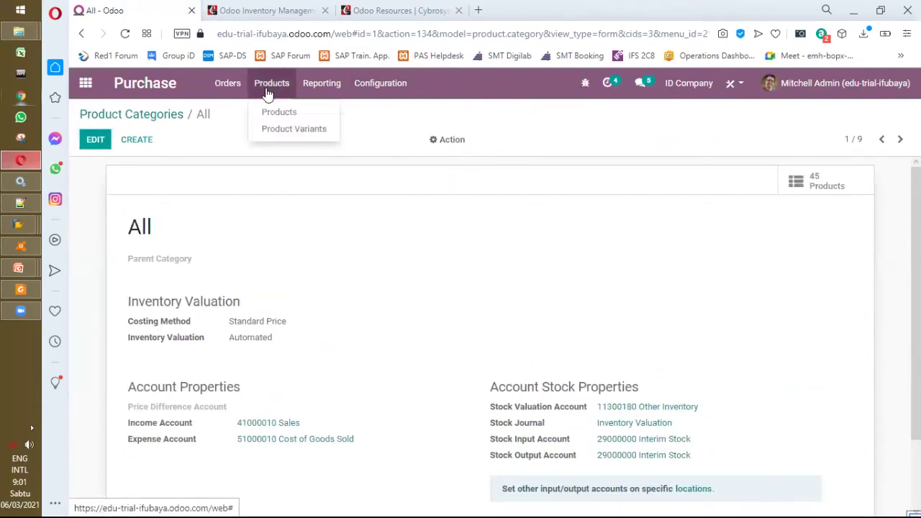
{"action": "left_click", "coordinate": [288, 116]}
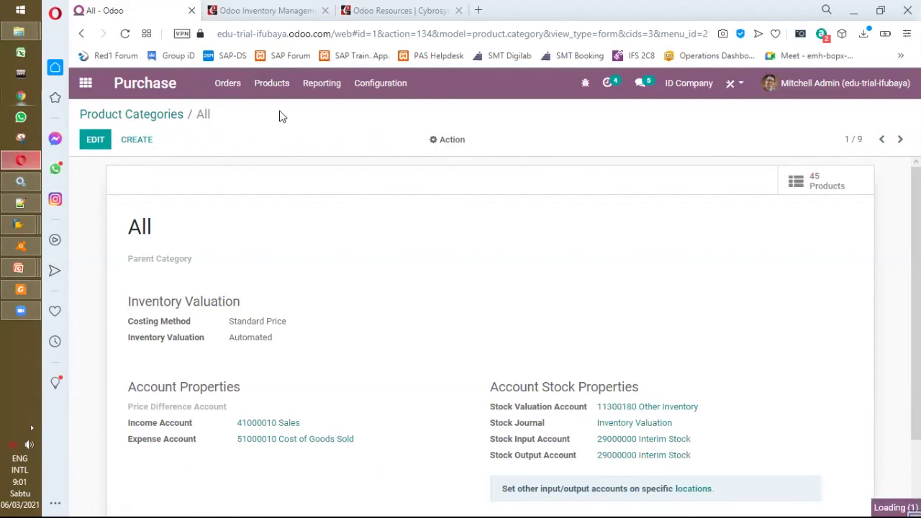
{"action": "left_click", "coordinate": [669, 207]}
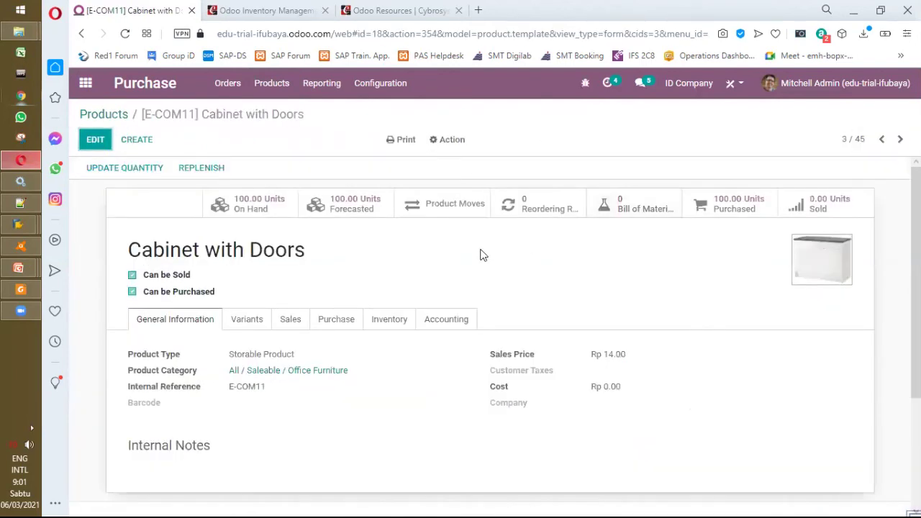
{"action": "left_click_drag", "start_coordinate": [291, 358], "coordinate": [225, 358]}
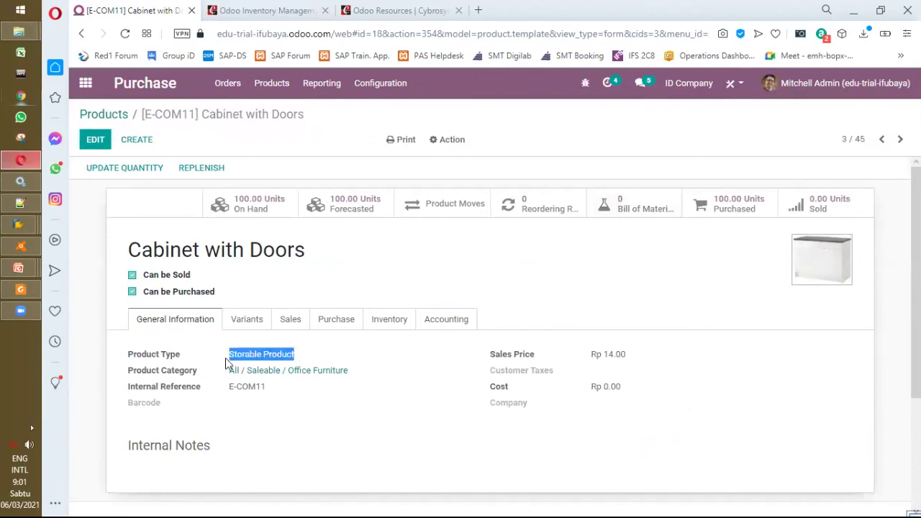
Put Cabinet with Doors in edit mode, review the Product Type options, keep Storable Product and discard the edit.
{"action": "left_click", "coordinate": [89, 148]}
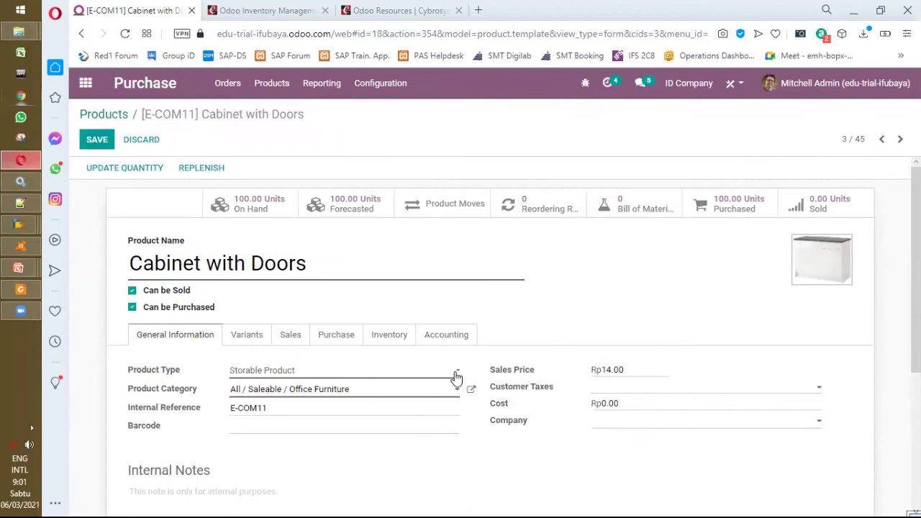
{"action": "left_click", "coordinate": [456, 373]}
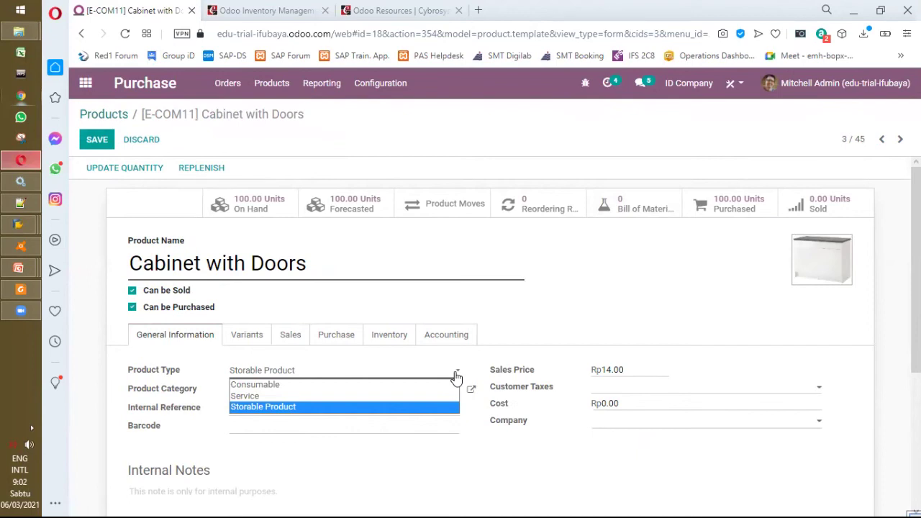
{"action": "left_click", "coordinate": [334, 415]}
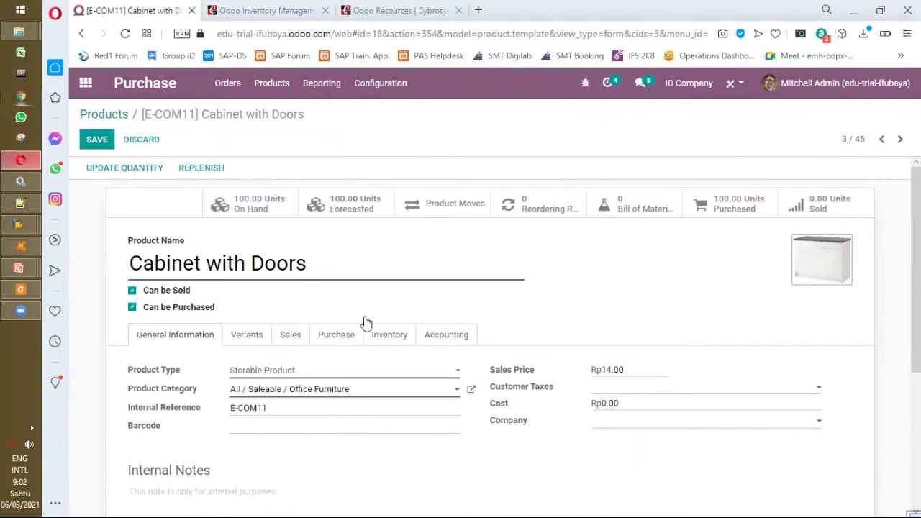
{"action": "left_click", "coordinate": [150, 141]}
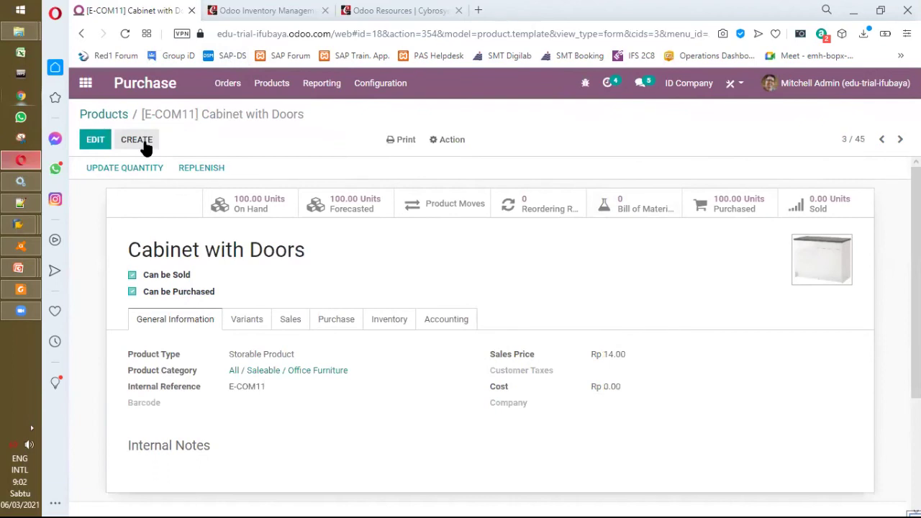
Return to the product list, open Bolt and check its product type.
{"action": "left_click", "coordinate": [266, 86]}
{"action": "left_click", "coordinate": [285, 114]}
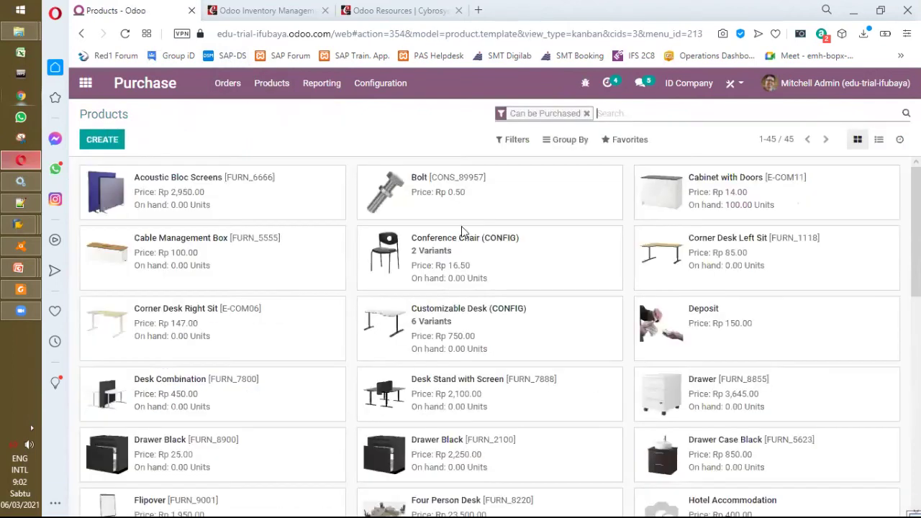
{"action": "left_click", "coordinate": [464, 187]}
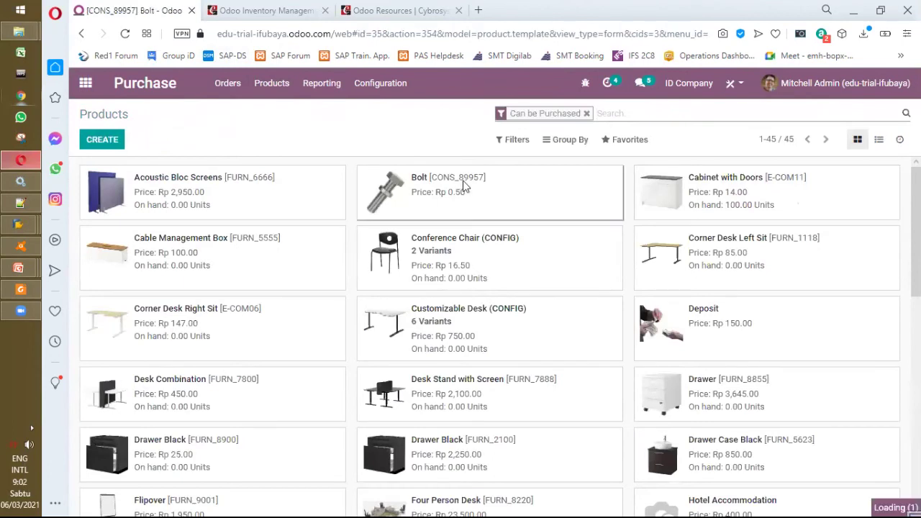
{"action": "left_click_drag", "start_coordinate": [279, 332], "coordinate": [214, 332]}
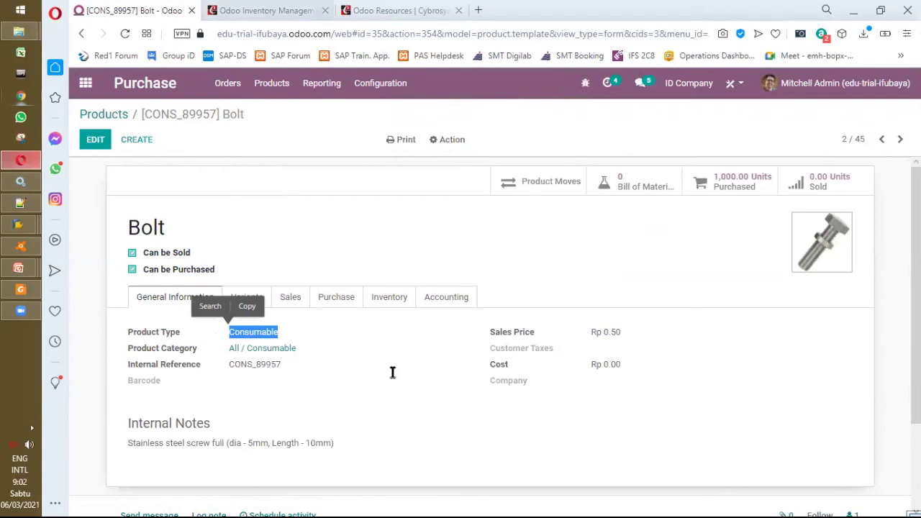
Switch to the Cybrosys book and read the inventory and sales field descriptions, continuing to Product Variants and Options under General Configurations.
{"action": "key", "text": "ctrl+Tab"}
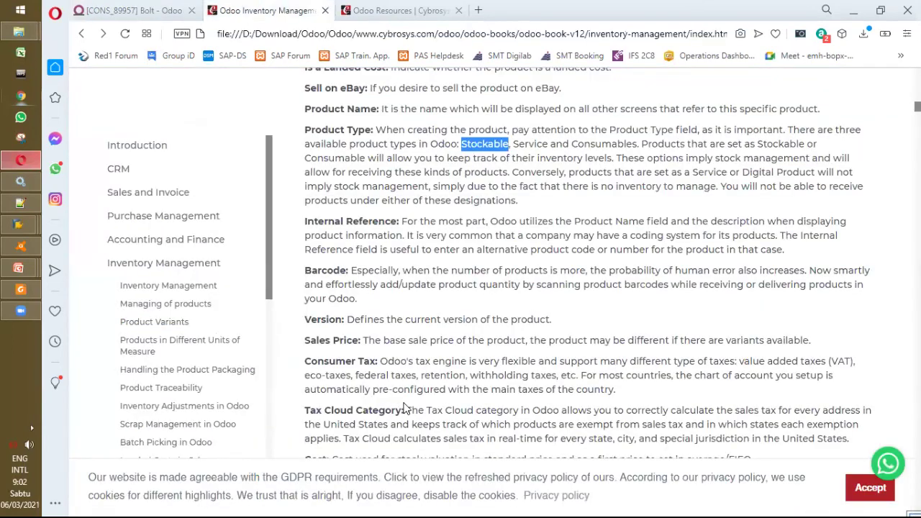
{"action": "left_click", "coordinate": [387, 342]}
{"action": "scroll", "coordinate": [388, 345], "scroll_direction": "down", "scroll_amount": 2}
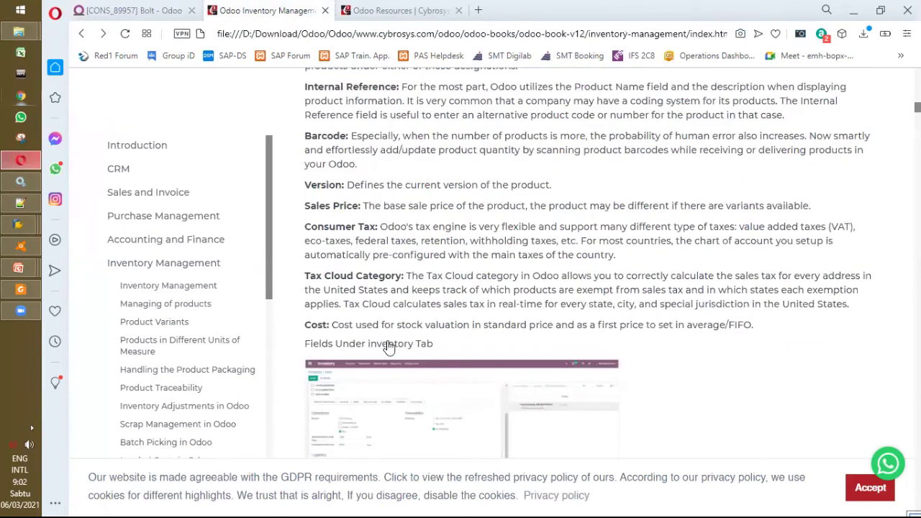
{"action": "scroll", "coordinate": [387, 347], "scroll_direction": "down", "scroll_amount": 1}
{"action": "scroll", "coordinate": [388, 349], "scroll_direction": "down", "scroll_amount": 6}
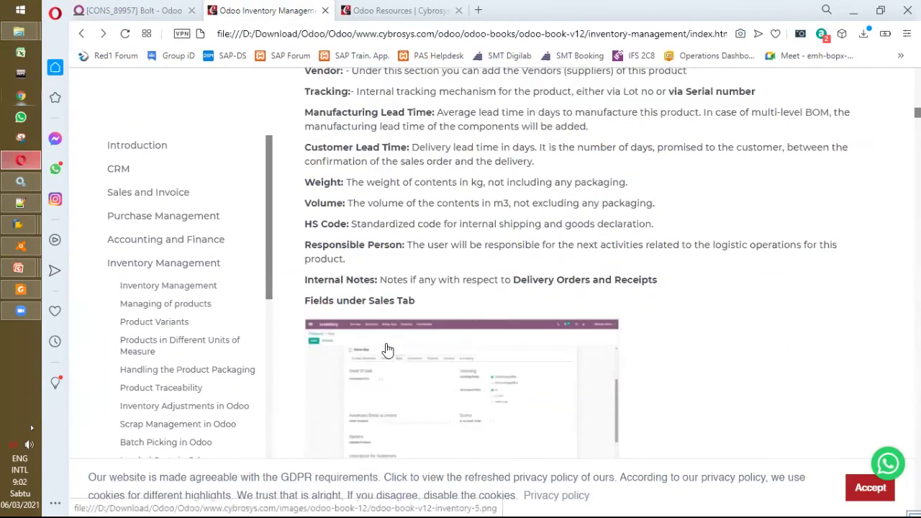
{"action": "scroll", "coordinate": [387, 349], "scroll_direction": "down", "scroll_amount": 3}
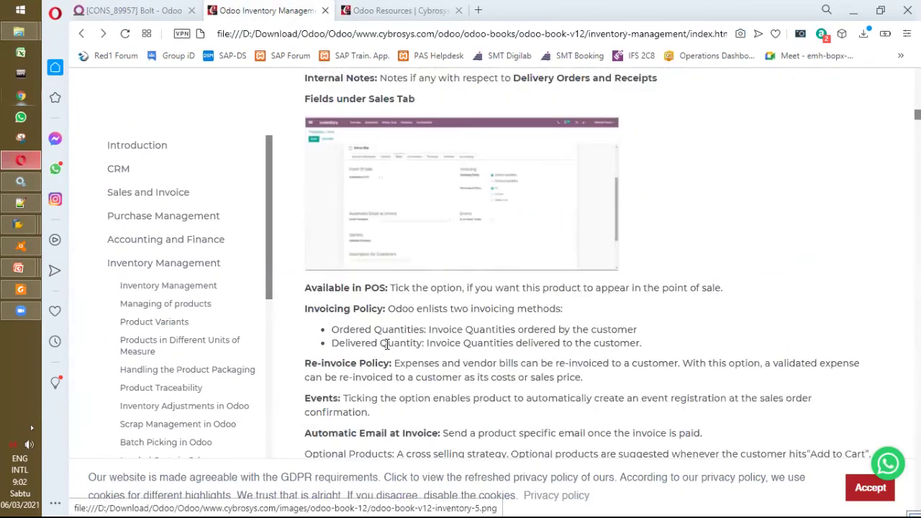
{"action": "scroll", "coordinate": [387, 345], "scroll_direction": "down", "scroll_amount": 3}
{"action": "scroll", "coordinate": [387, 348], "scroll_direction": "down", "scroll_amount": 2}
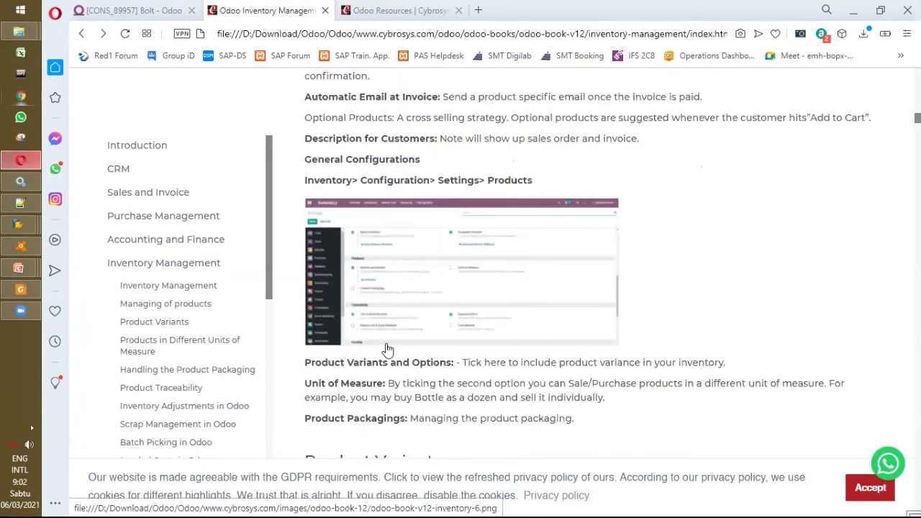
{"action": "scroll", "coordinate": [387, 349], "scroll_direction": "down", "scroll_amount": 2}
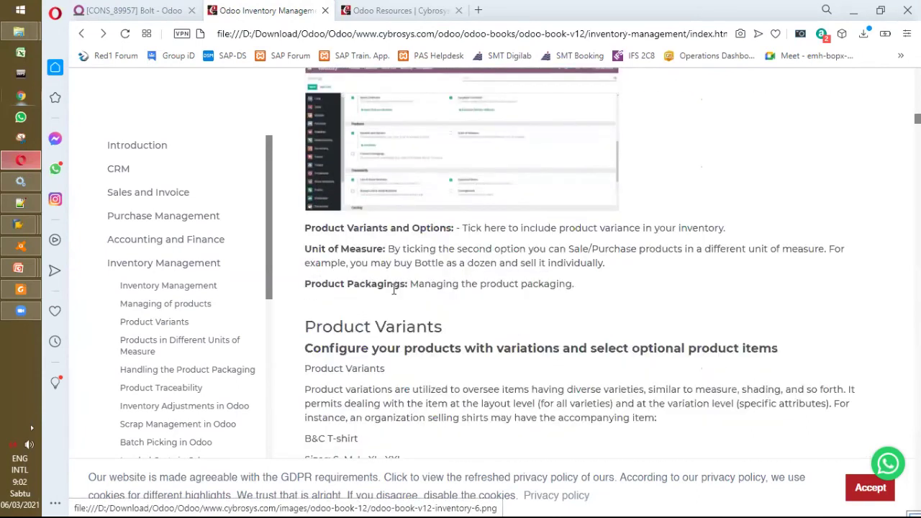
{"action": "scroll", "coordinate": [393, 289], "scroll_direction": "up", "scroll_amount": 1}
{"action": "left_click_drag", "start_coordinate": [388, 295], "coordinate": [304, 295]}
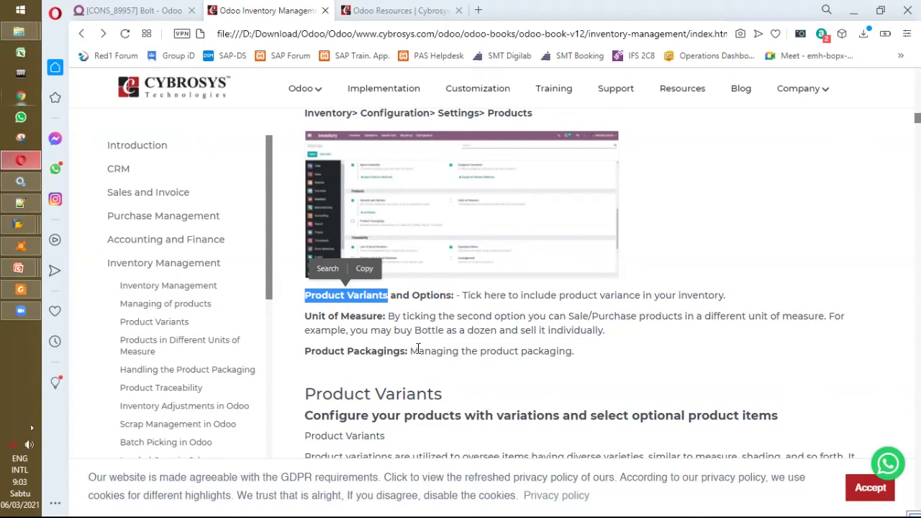
Read the book's Product Variants section, covering attributes and the effects of variants, and look over the units of measure configuration.
{"action": "scroll", "coordinate": [444, 360], "scroll_direction": "down", "scroll_amount": 3}
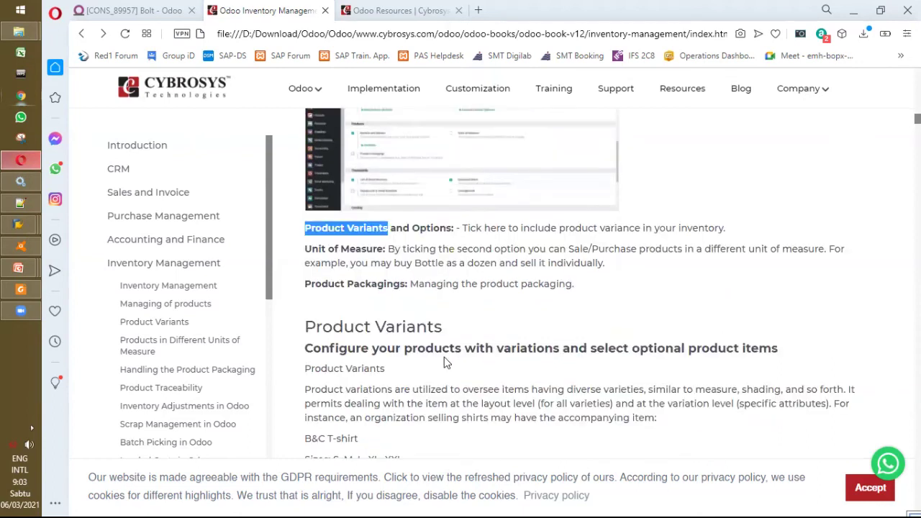
{"action": "scroll", "coordinate": [444, 358], "scroll_direction": "down", "scroll_amount": 9}
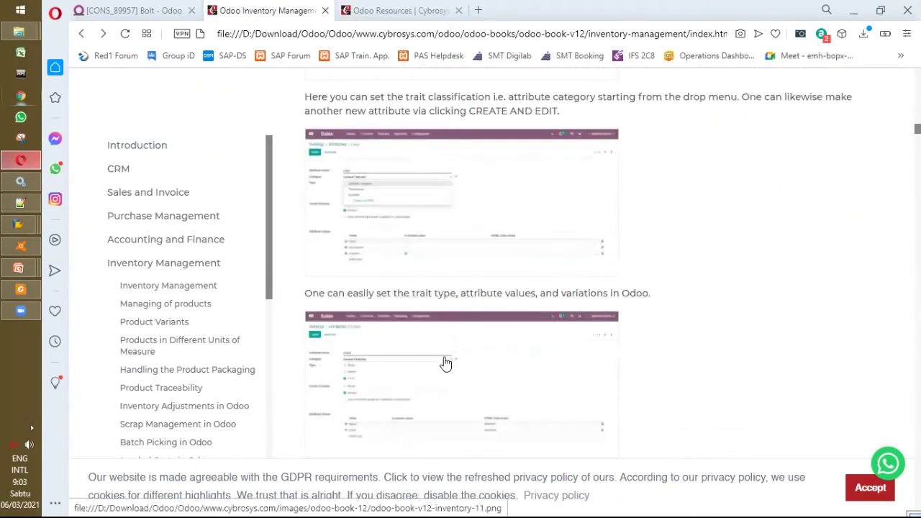
{"action": "scroll", "coordinate": [446, 363], "scroll_direction": "down", "scroll_amount": 5}
{"action": "scroll", "coordinate": [445, 363], "scroll_direction": "down", "scroll_amount": 2}
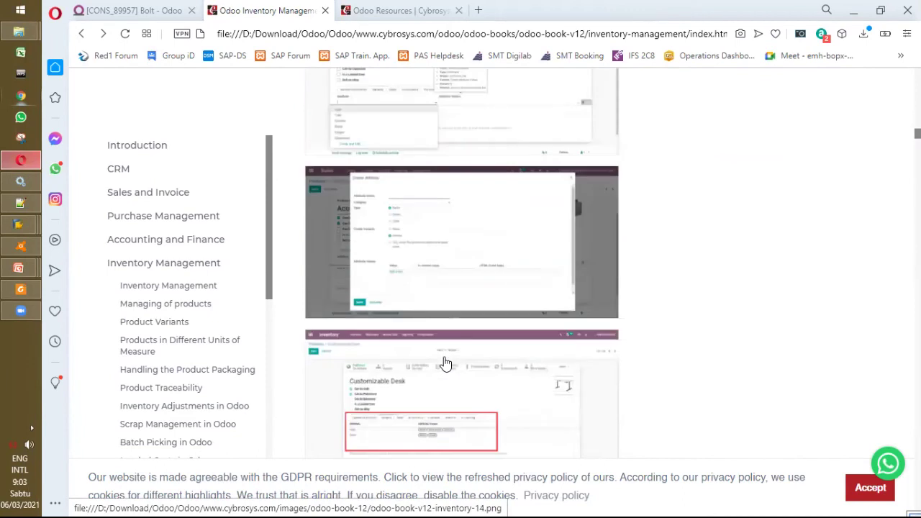
{"action": "scroll", "coordinate": [446, 363], "scroll_direction": "down", "scroll_amount": 5}
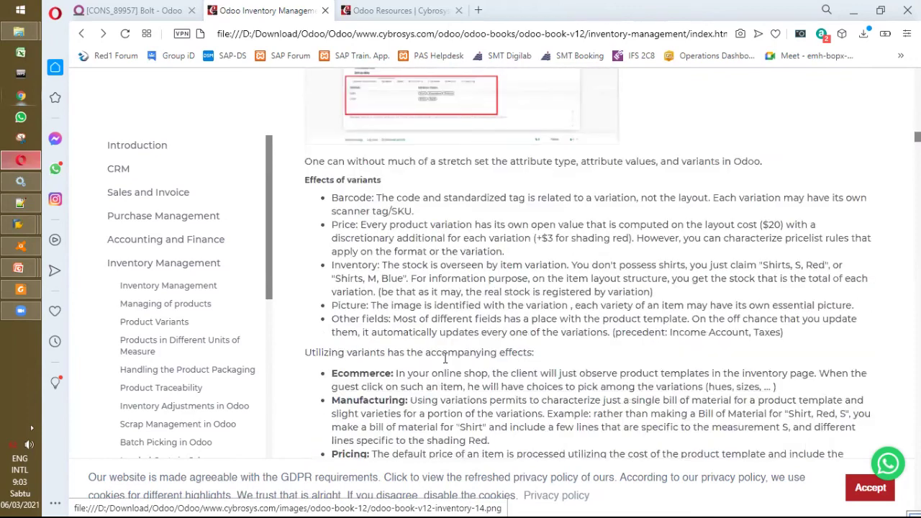
{"action": "scroll", "coordinate": [446, 358], "scroll_direction": "down", "scroll_amount": 1}
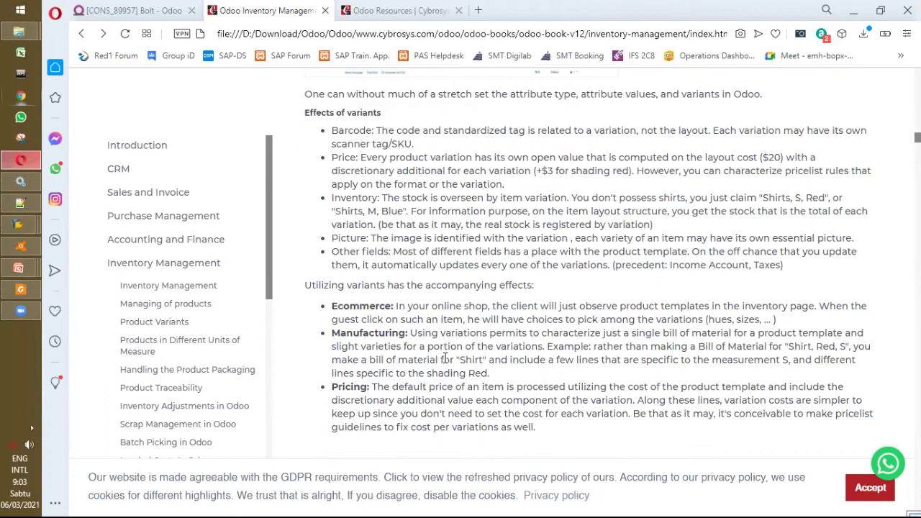
{"action": "scroll", "coordinate": [445, 357], "scroll_direction": "down", "scroll_amount": 7}
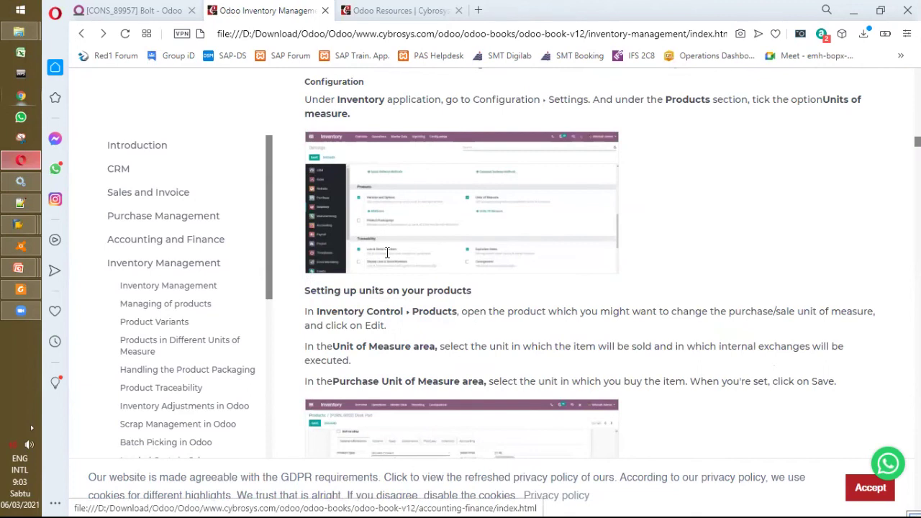
{"action": "scroll", "coordinate": [422, 242], "scroll_direction": "up", "scroll_amount": 5}
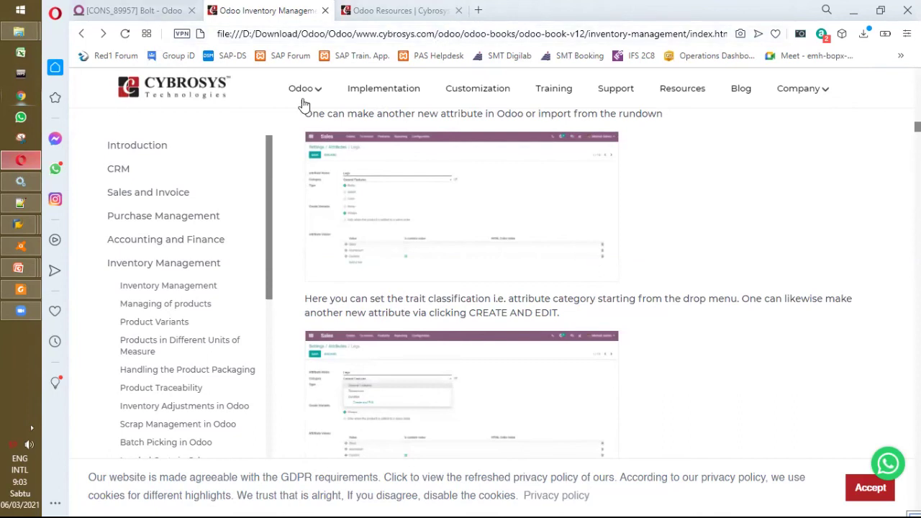
{"action": "key", "text": "ctrl+Tab"}
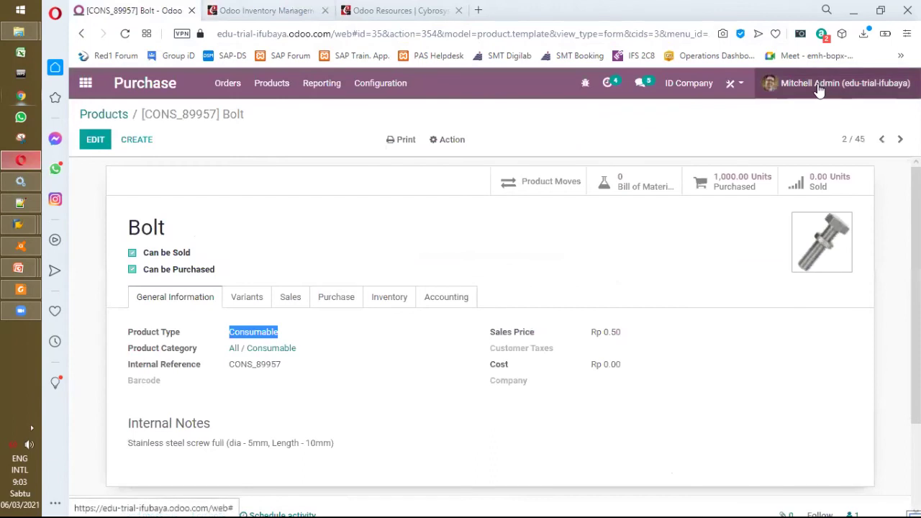
{"action": "left_click", "coordinate": [819, 88]}
{"action": "left_click", "coordinate": [578, 31]}
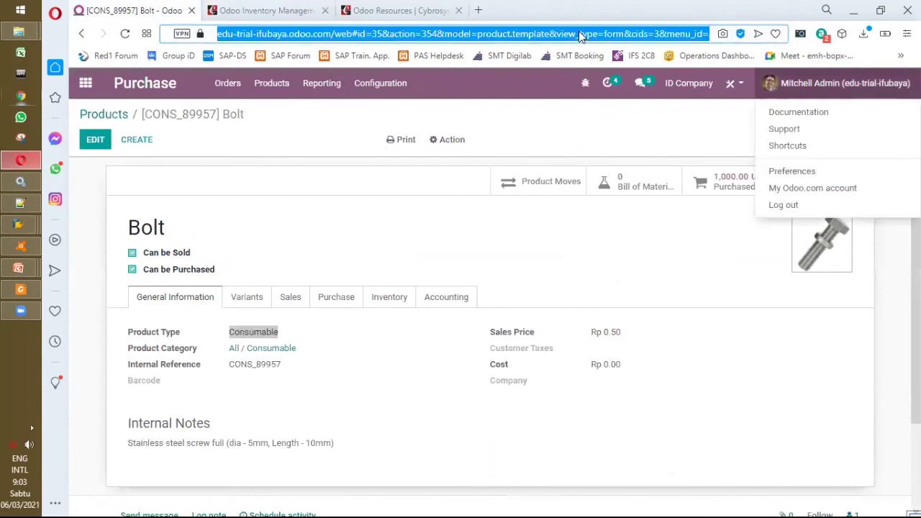
{"action": "type", "text": "data"}
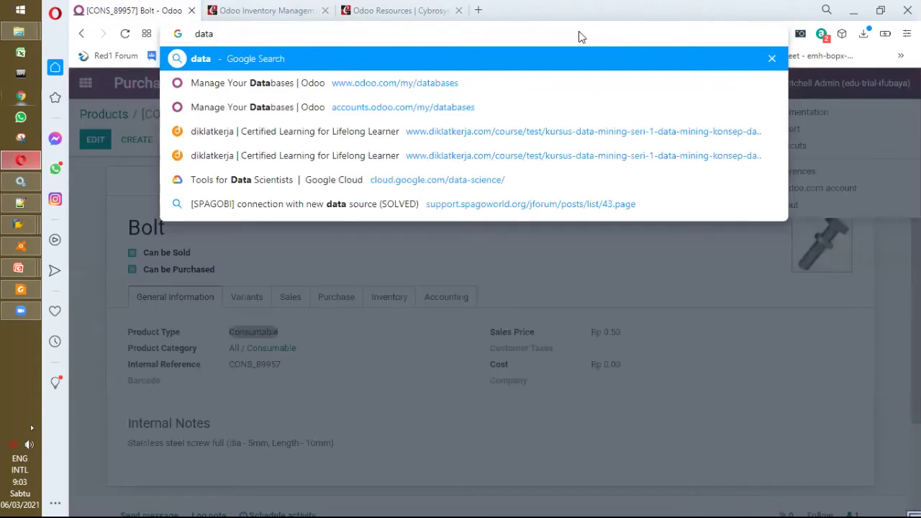
{"action": "key", "text": "Down"}
{"action": "key", "text": "Return"}
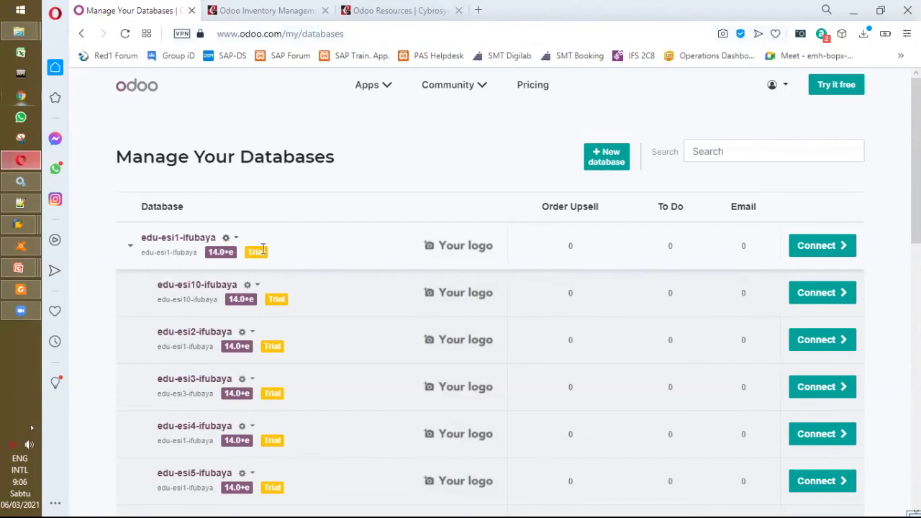
Look over the full list of databases on the Manage Your Databases page.
{"action": "scroll", "coordinate": [386, 313], "scroll_direction": "down", "scroll_amount": 10}
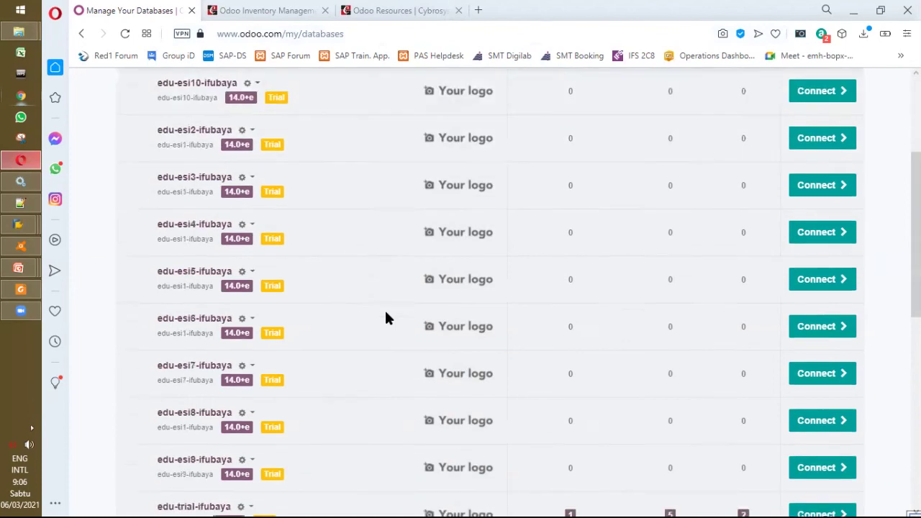
{"action": "scroll", "coordinate": [386, 313], "scroll_direction": "up", "scroll_amount": 10}
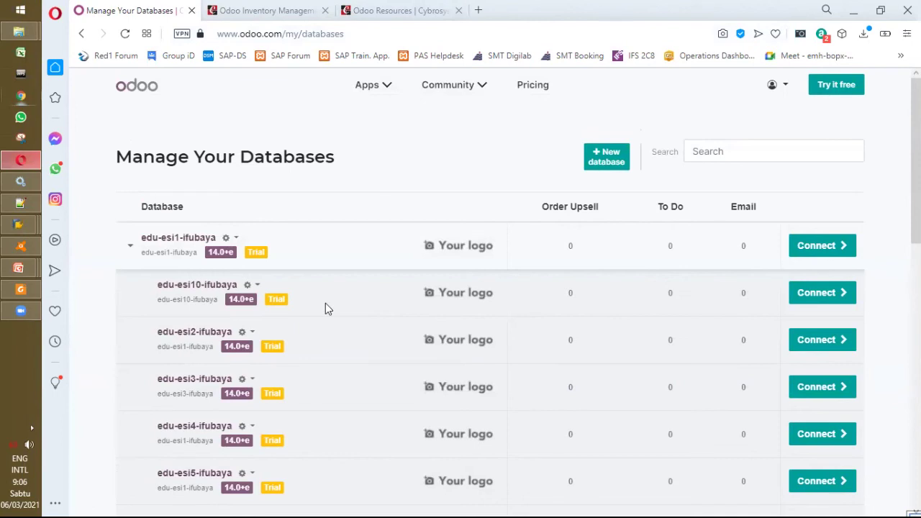
{"action": "scroll", "coordinate": [479, 291], "scroll_direction": "down", "scroll_amount": 2}
{"action": "scroll", "coordinate": [480, 293], "scroll_direction": "down", "scroll_amount": 2}
{"action": "scroll", "coordinate": [480, 293], "scroll_direction": "up", "scroll_amount": 4}
{"action": "scroll", "coordinate": [481, 292], "scroll_direction": "down", "scroll_amount": 1}
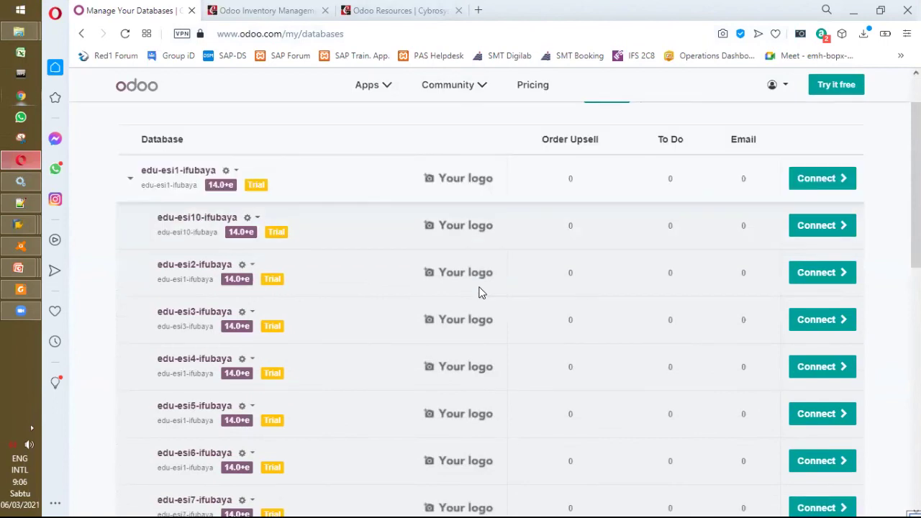
{"action": "scroll", "coordinate": [664, 226], "scroll_direction": "down", "scroll_amount": 7}
{"action": "scroll", "coordinate": [664, 226], "scroll_direction": "down", "scroll_amount": 2}
{"action": "scroll", "coordinate": [611, 209], "scroll_direction": "up", "scroll_amount": 10}
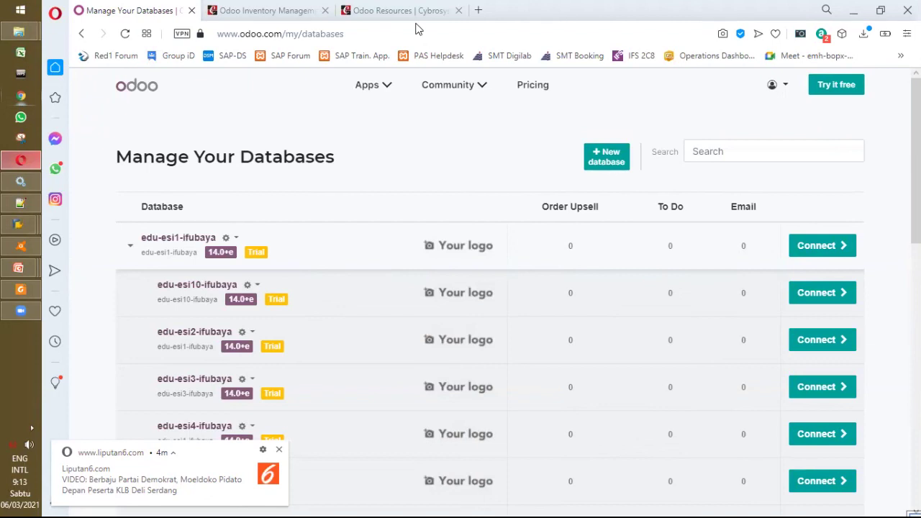
Connect to the edu-esi7-ifubaya database and log in.
{"action": "scroll", "coordinate": [347, 222], "scroll_direction": "down", "scroll_amount": 4}
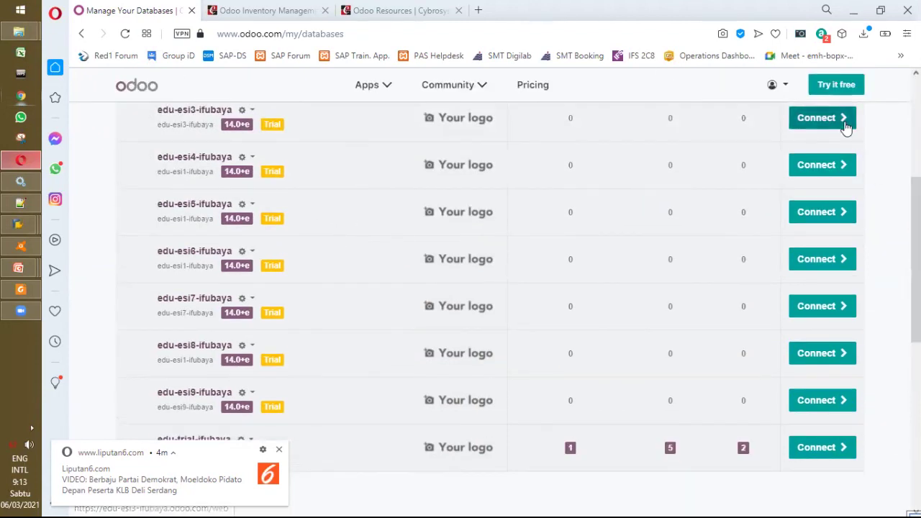
{"action": "left_click", "coordinate": [818, 318]}
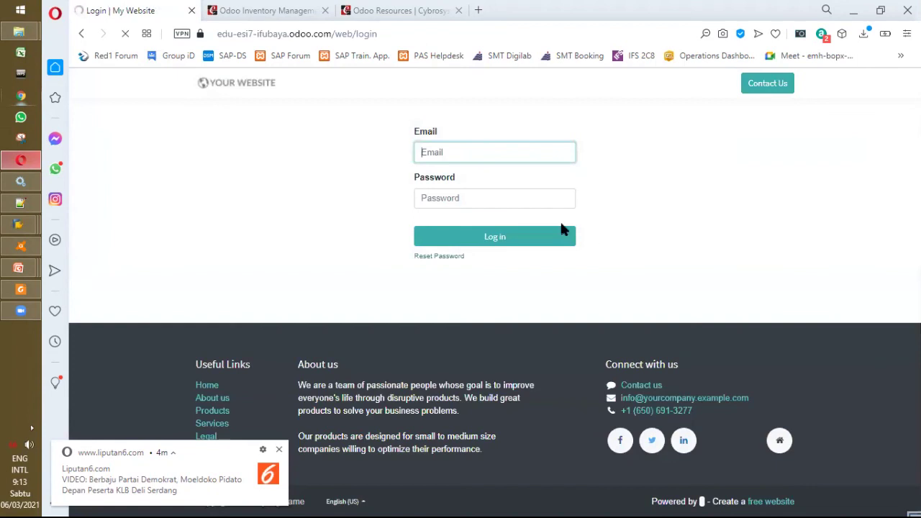
{"action": "left_click", "coordinate": [469, 243]}
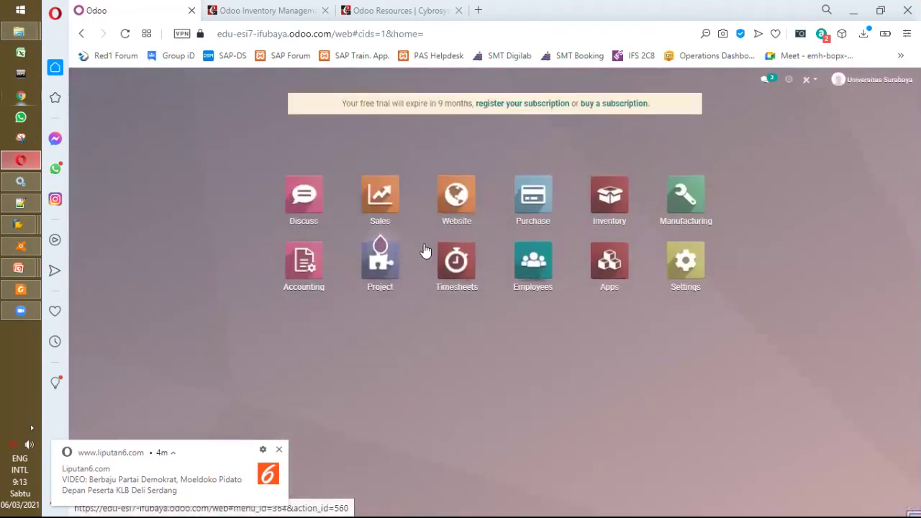
Review manufacturing order WH/MO/00002 in the Manufacturing app and check which actions are available for it in the order list.
{"action": "left_click", "coordinate": [677, 213]}
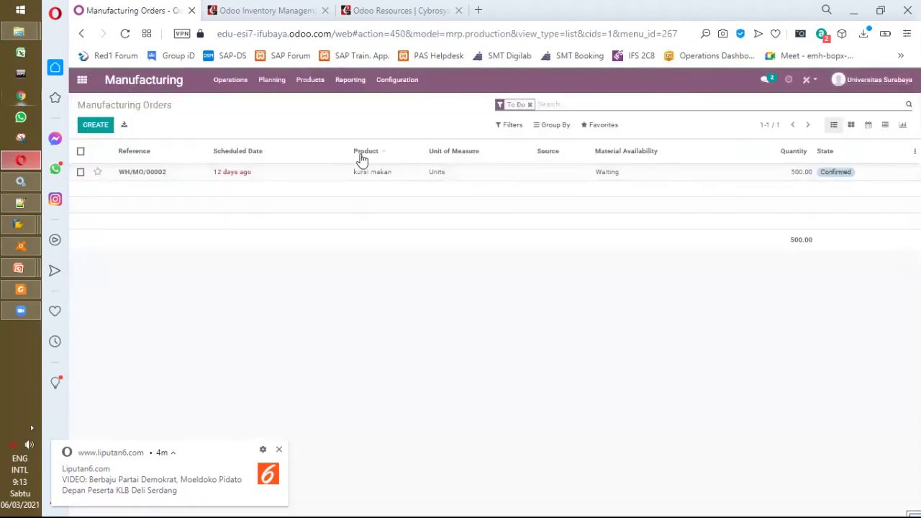
{"action": "left_click", "coordinate": [180, 178]}
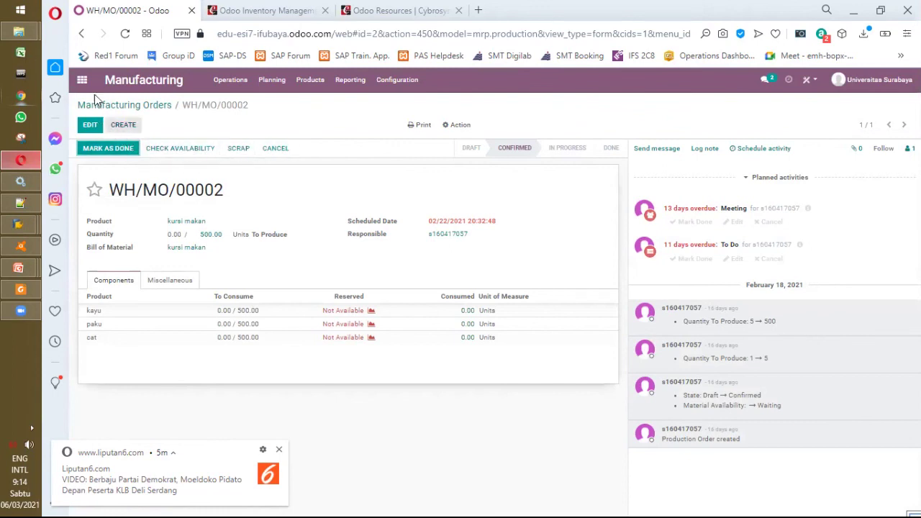
{"action": "left_click", "coordinate": [108, 106]}
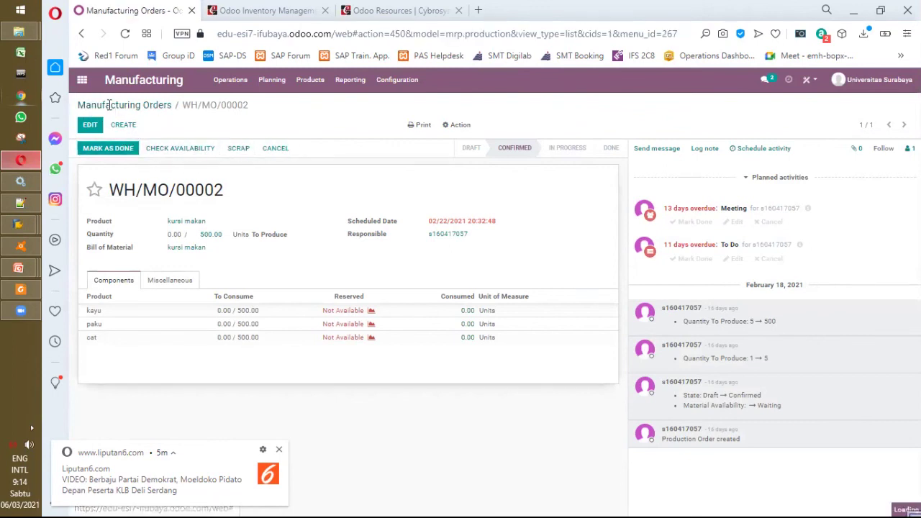
{"action": "left_click", "coordinate": [81, 173]}
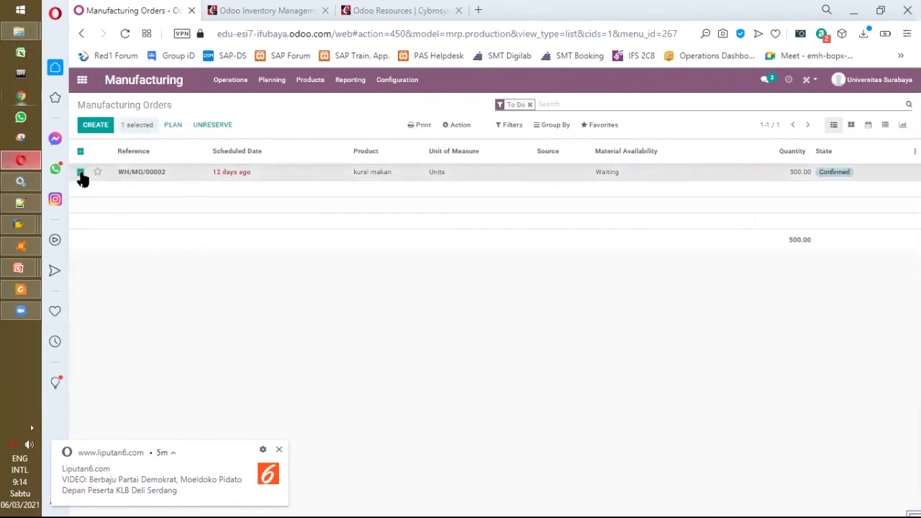
{"action": "left_click", "coordinate": [455, 126]}
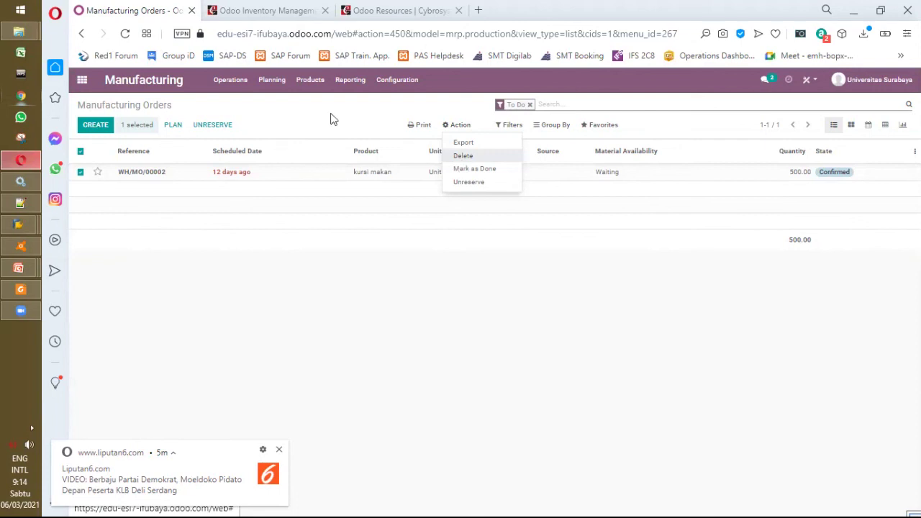
Switch to the Inventory app and open its product list.
{"action": "left_click", "coordinate": [82, 85]}
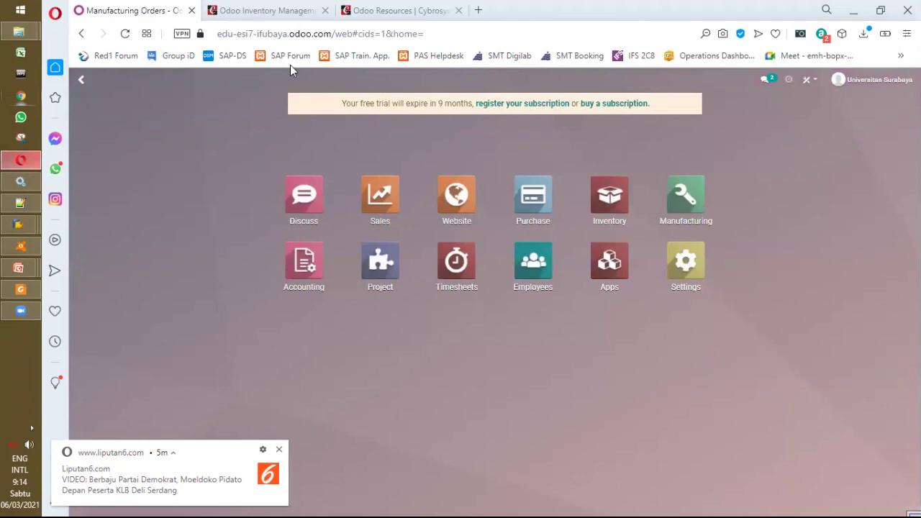
{"action": "left_click", "coordinate": [610, 210]}
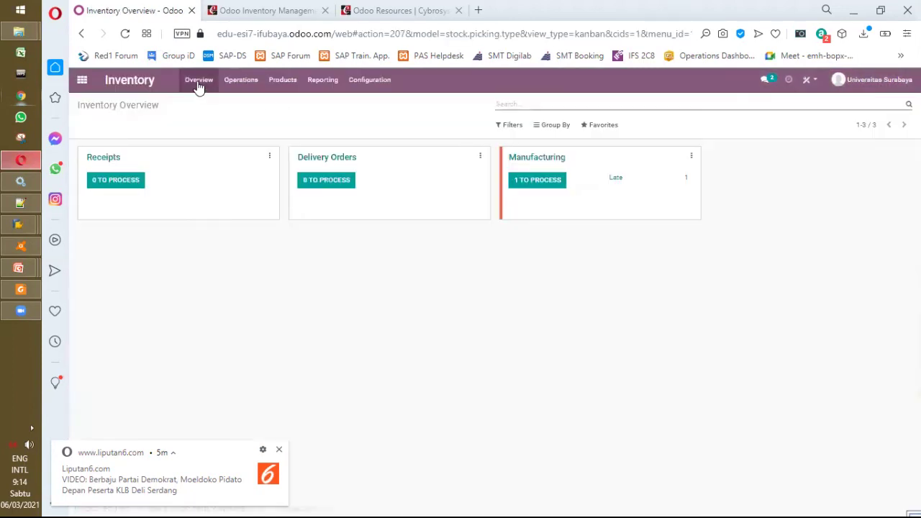
{"action": "left_click", "coordinate": [283, 80]}
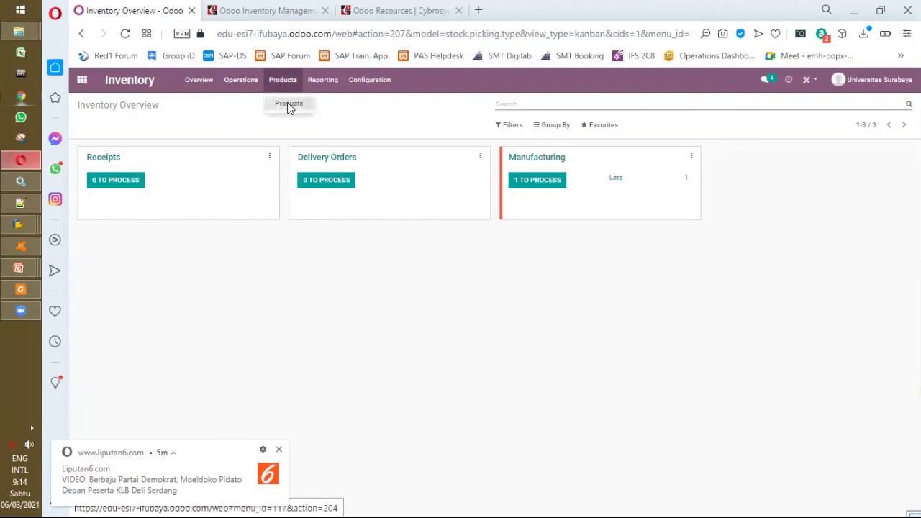
{"action": "left_click", "coordinate": [289, 105]}
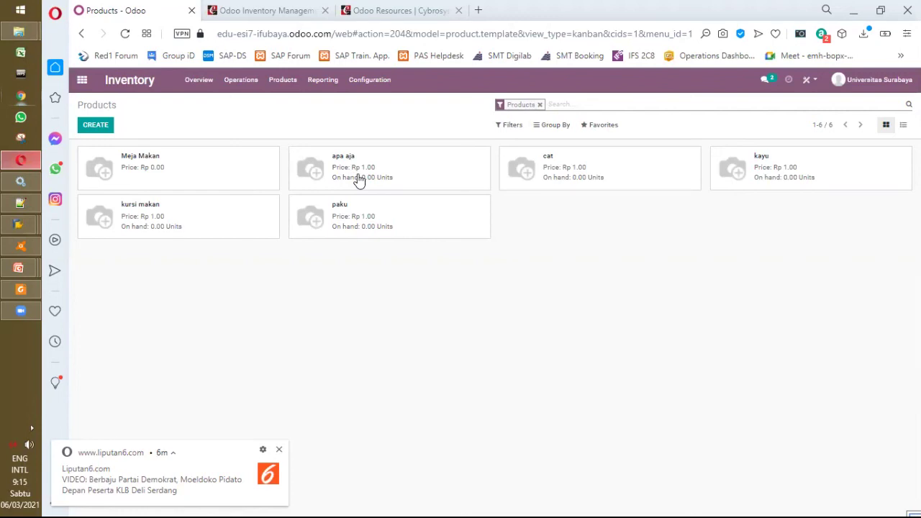
Rename the product "apa aja" to "NOT USED" and save it.
{"action": "left_click", "coordinate": [359, 180]}
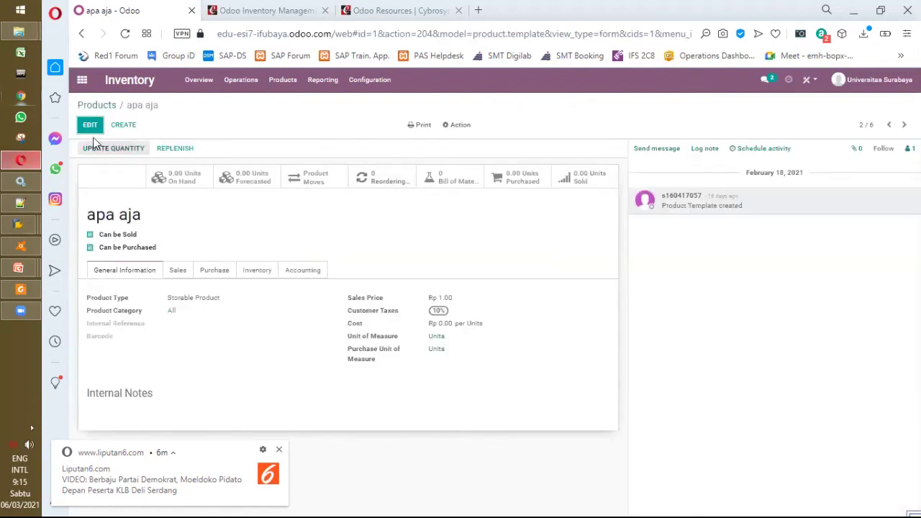
{"action": "left_click", "coordinate": [91, 126]}
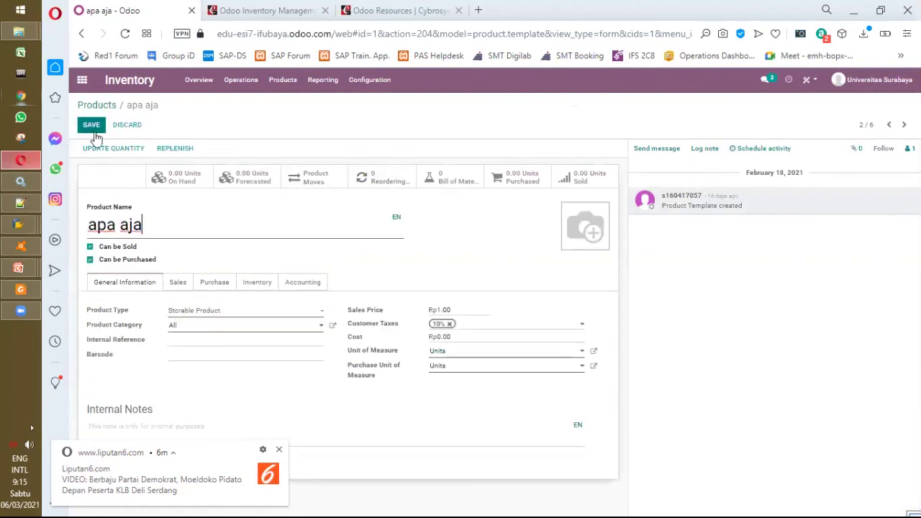
{"action": "left_click_drag", "start_coordinate": [143, 226], "coordinate": [96, 211]}
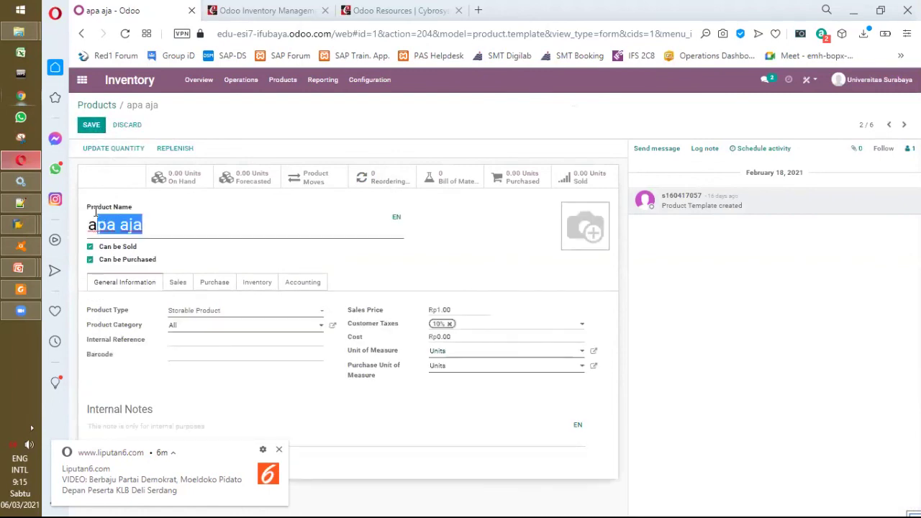
{"action": "key", "text": "BackSpace"}
{"action": "key", "text": "BackSpace"}
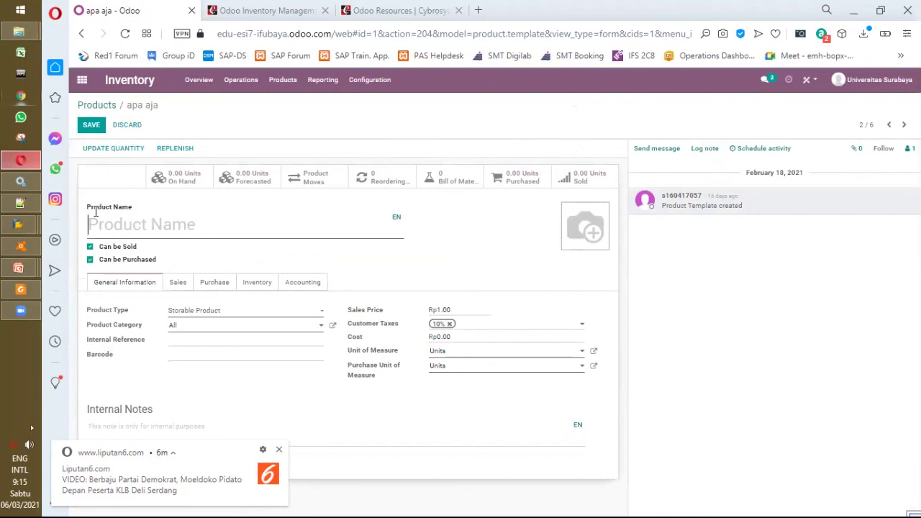
{"action": "type", "text": "NOT USED"}
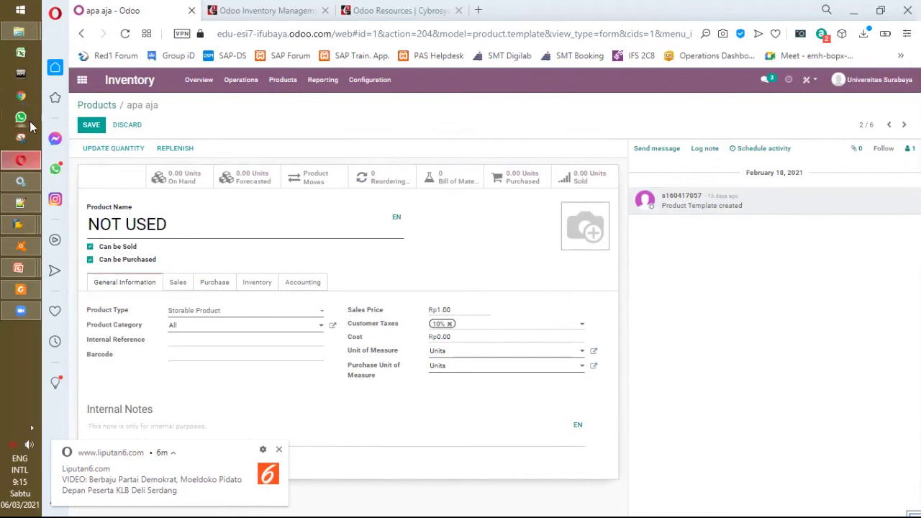
{"action": "left_click", "coordinate": [92, 126]}
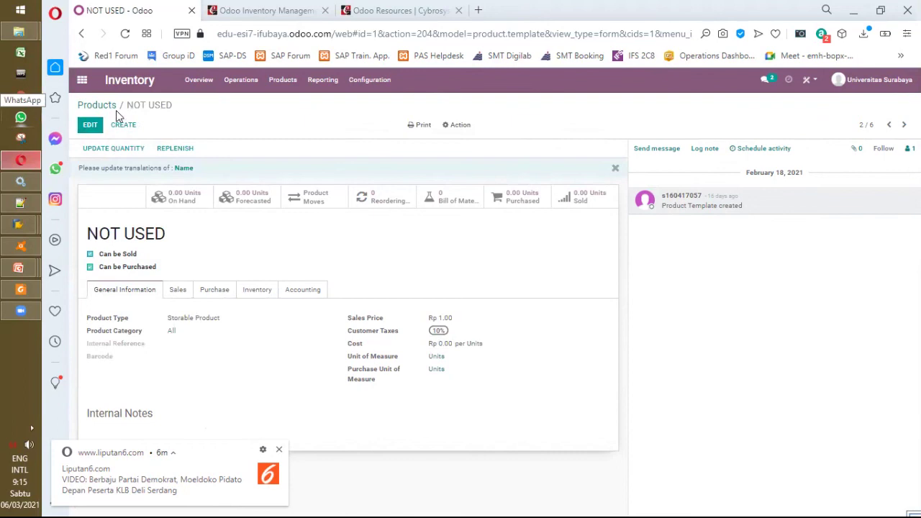
Return to the product list and remove its default Products filter.
{"action": "left_click", "coordinate": [110, 106]}
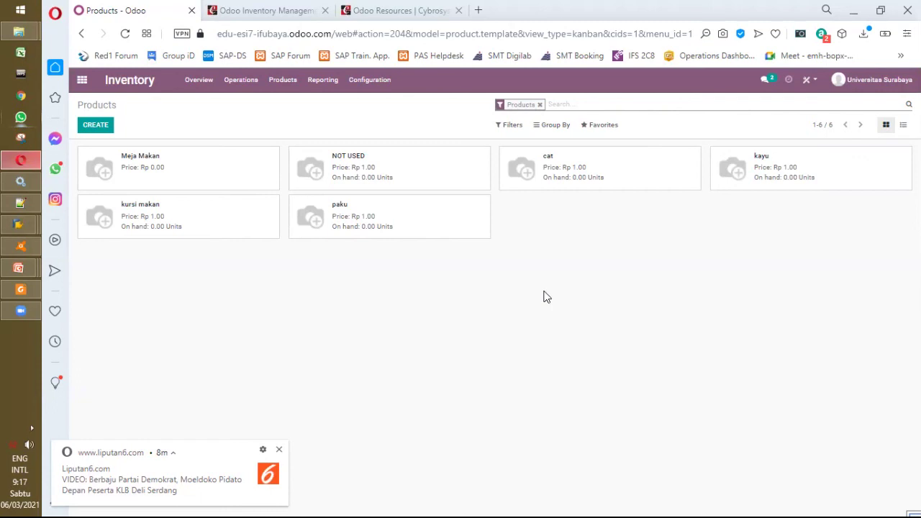
{"action": "left_click", "coordinate": [541, 102]}
{"action": "left_click", "coordinate": [539, 104]}
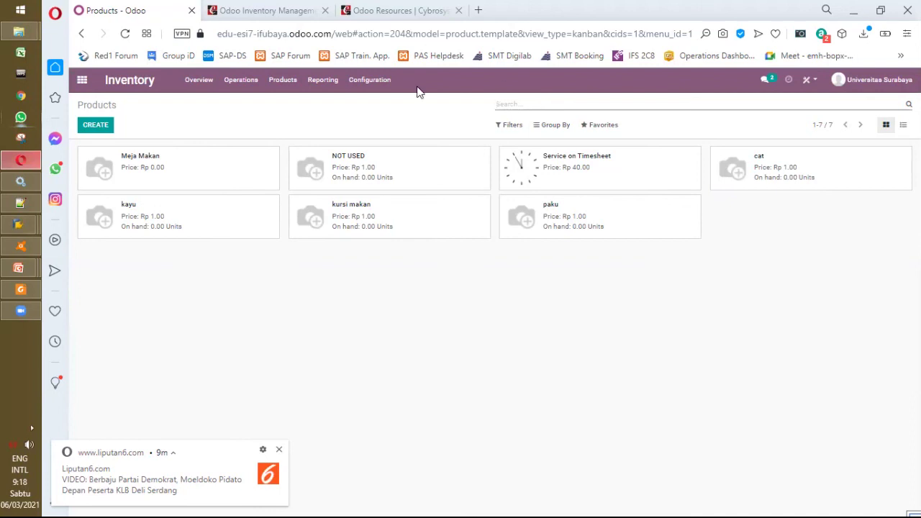
Open the Settings app, search the settings for "deve" and "act", and clear the search.
{"action": "left_click", "coordinate": [82, 81]}
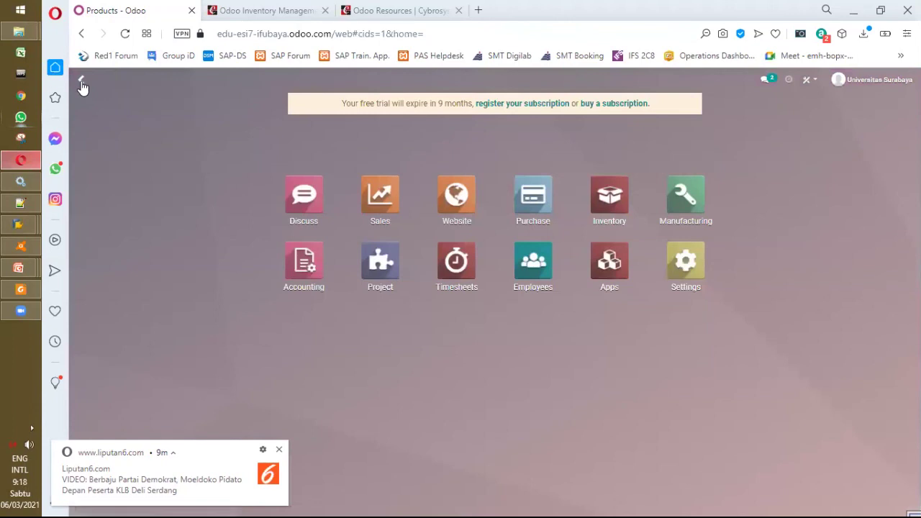
{"action": "left_click", "coordinate": [680, 279]}
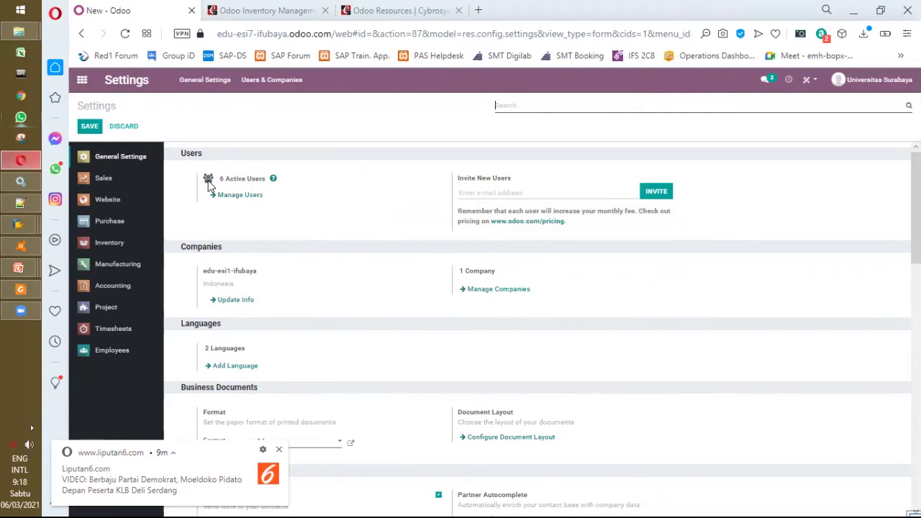
{"action": "scroll", "coordinate": [209, 186], "scroll_direction": "down", "scroll_amount": 3}
{"action": "scroll", "coordinate": [210, 186], "scroll_direction": "up", "scroll_amount": 3}
{"action": "type", "text": "deve"}
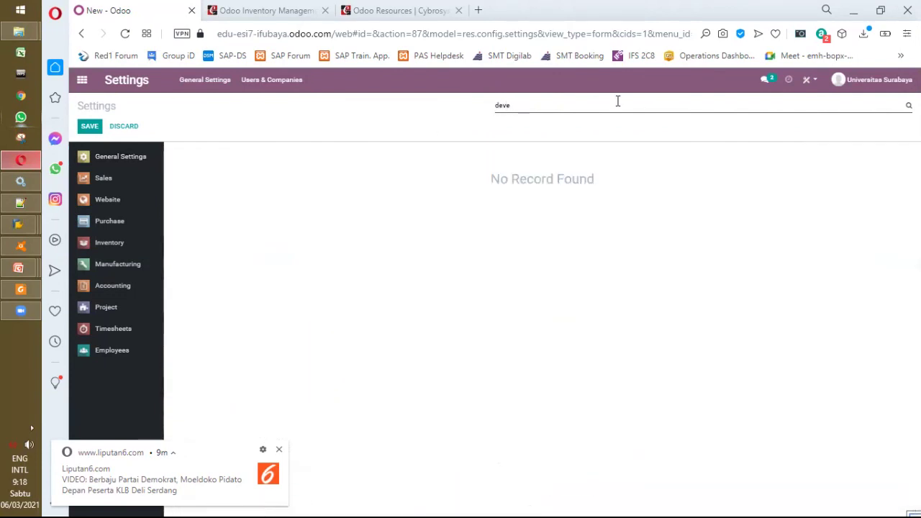
{"action": "left_click_drag", "start_coordinate": [617, 101], "coordinate": [403, 108]}
{"action": "type", "text": "a"}
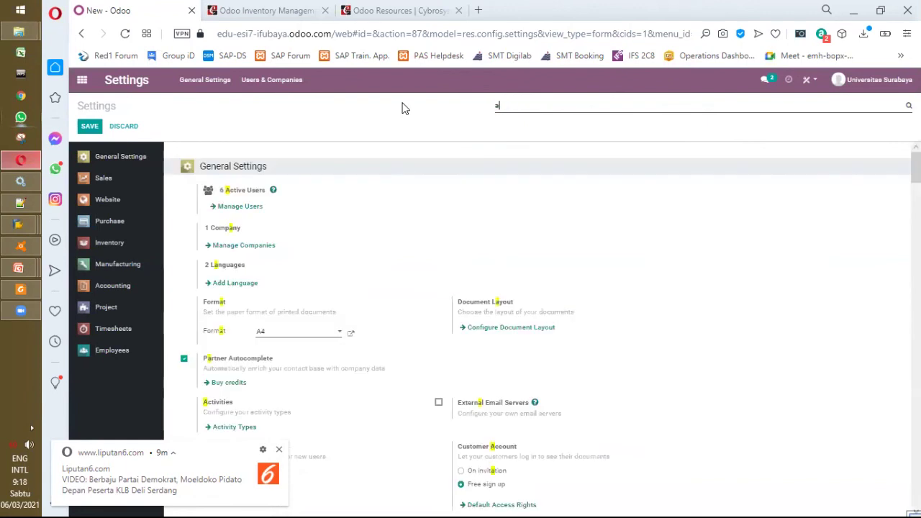
{"action": "type", "text": "ct"}
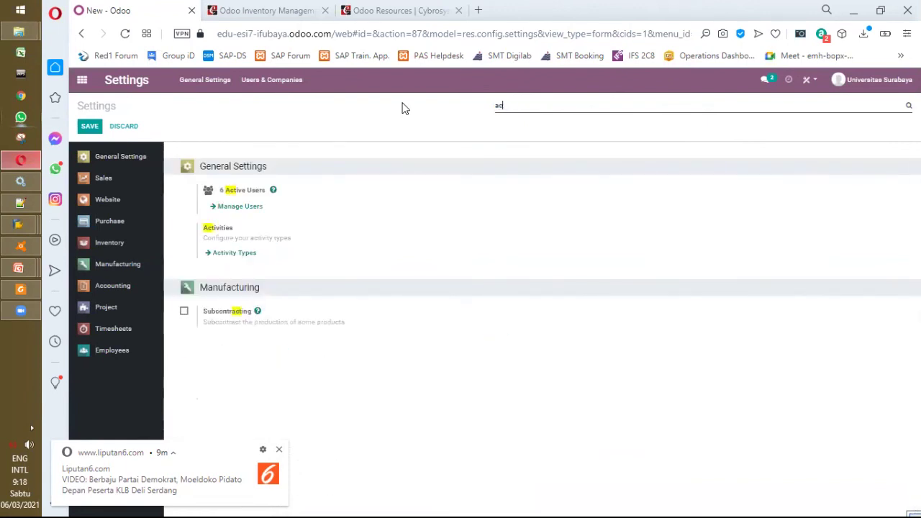
{"action": "key", "text": "BackSpace"}
{"action": "key", "text": "BackSpace"}
{"action": "key", "text": "BackSpace"}
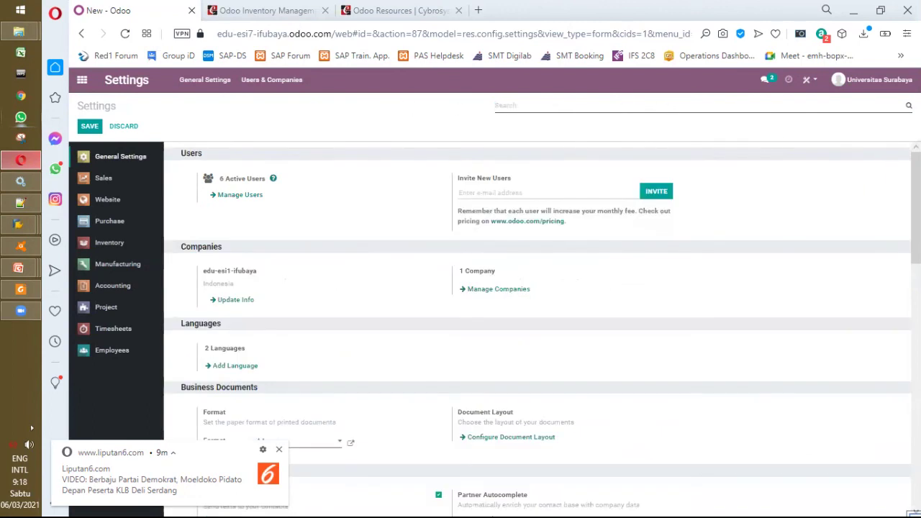
Dismiss the news notification covering the Developer Tools section of the general settings and enlarge the page zoom.
{"action": "scroll", "coordinate": [536, 323], "scroll_direction": "down", "scroll_amount": 5}
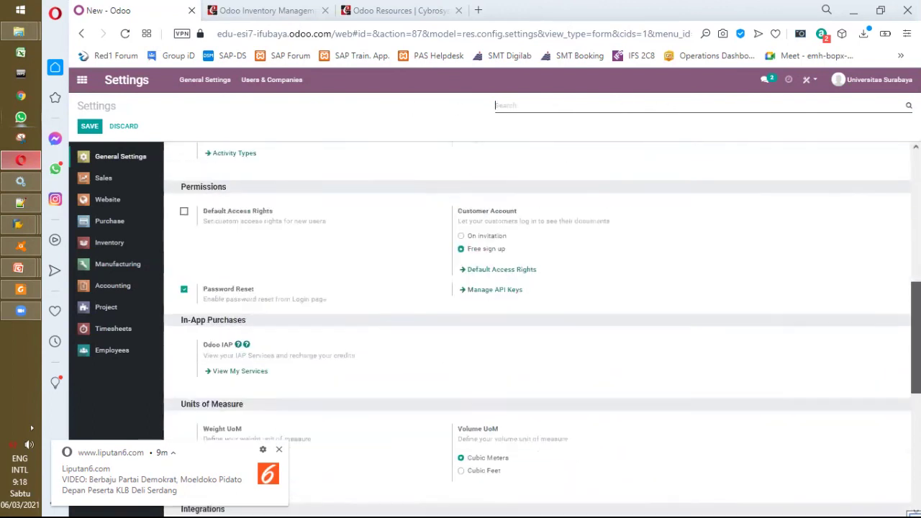
{"action": "scroll", "coordinate": [842, 448], "scroll_direction": "down", "scroll_amount": 6}
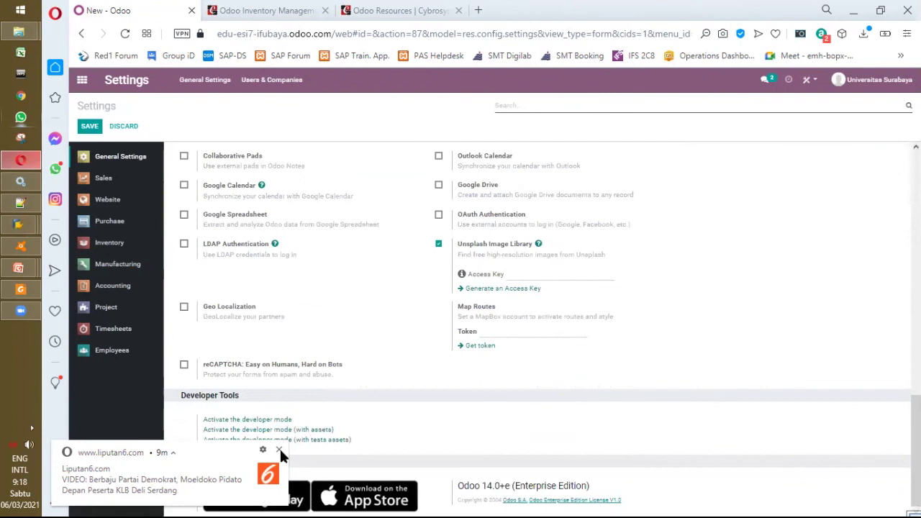
{"action": "left_click", "coordinate": [279, 450]}
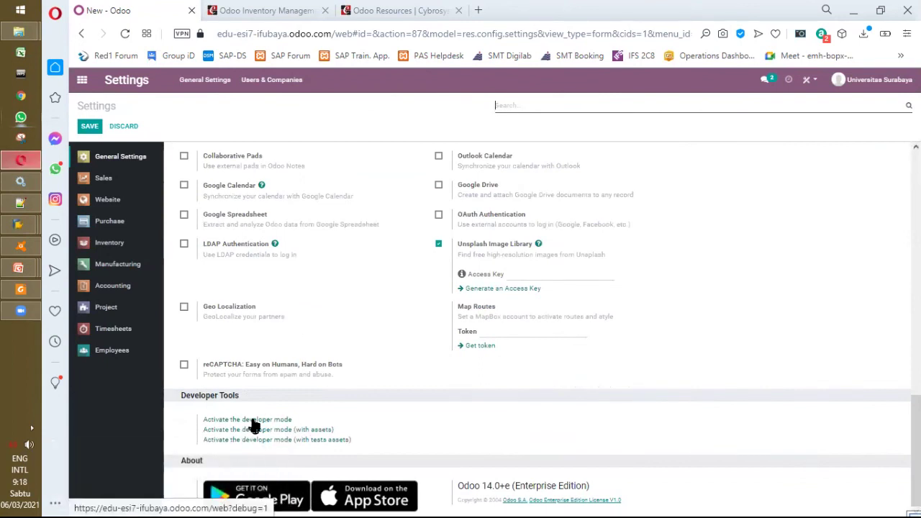
{"action": "key", "text": "ctrl+plus"}
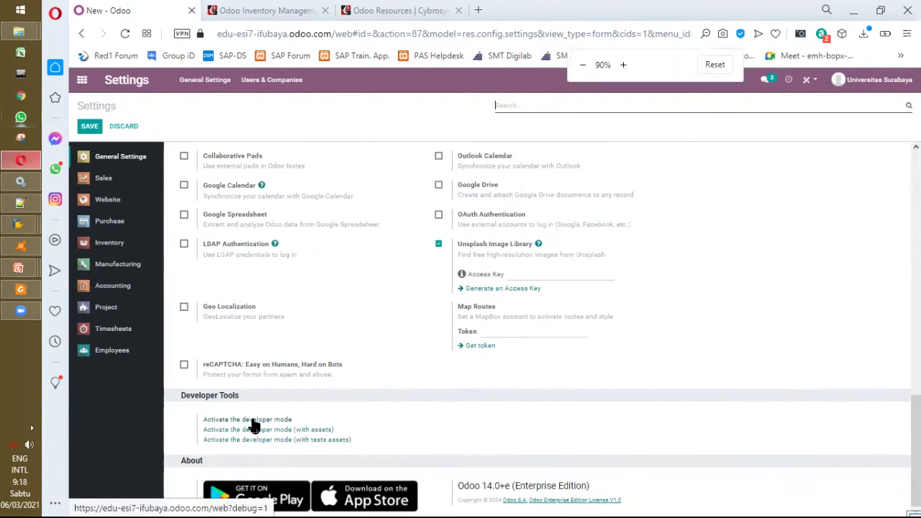
{"action": "left_click", "coordinate": [254, 426]}
{"action": "key", "text": "ctrl+plus"}
Examine the developer mode activation options under Developer Tools and the integrations listed above them.
{"action": "scroll", "coordinate": [257, 419], "scroll_direction": "down", "scroll_amount": 1}
{"action": "scroll", "coordinate": [258, 419], "scroll_direction": "down", "scroll_amount": 15}
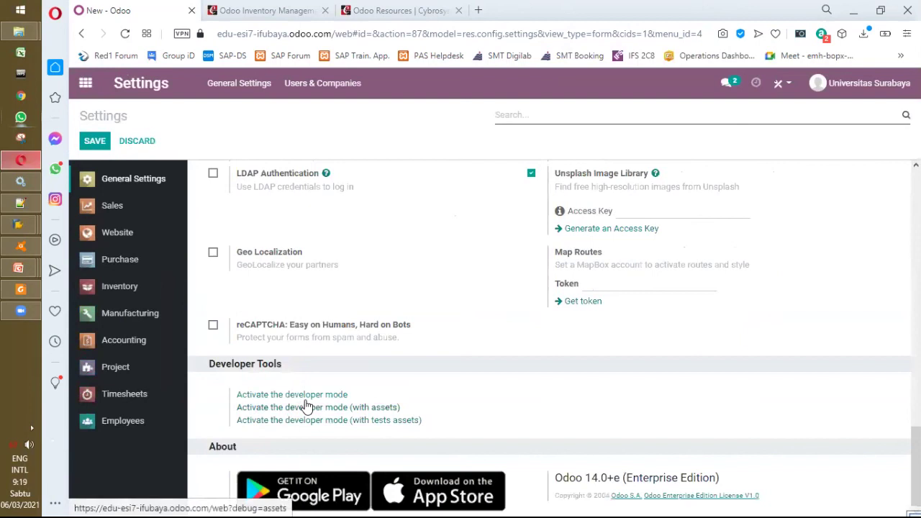
{"action": "left_click_drag", "start_coordinate": [336, 396], "coordinate": [294, 397]}
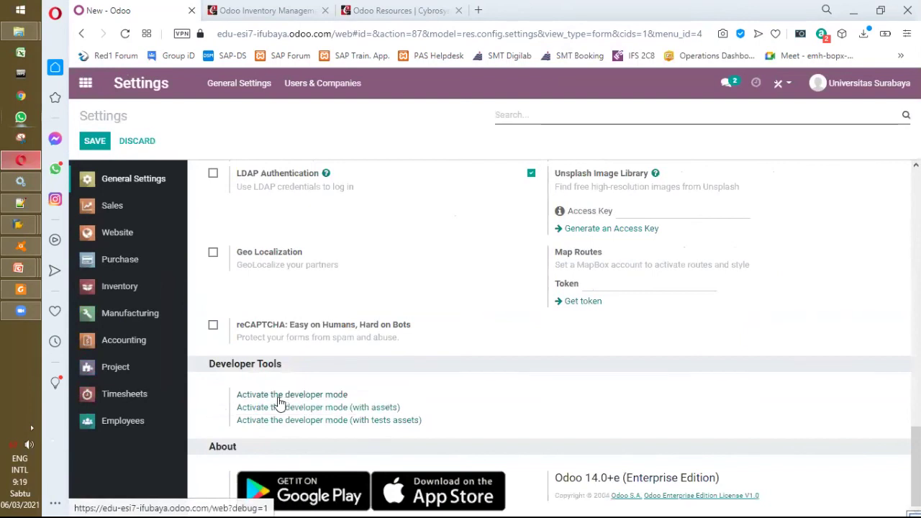
{"action": "scroll", "coordinate": [279, 403], "scroll_direction": "up", "scroll_amount": 6}
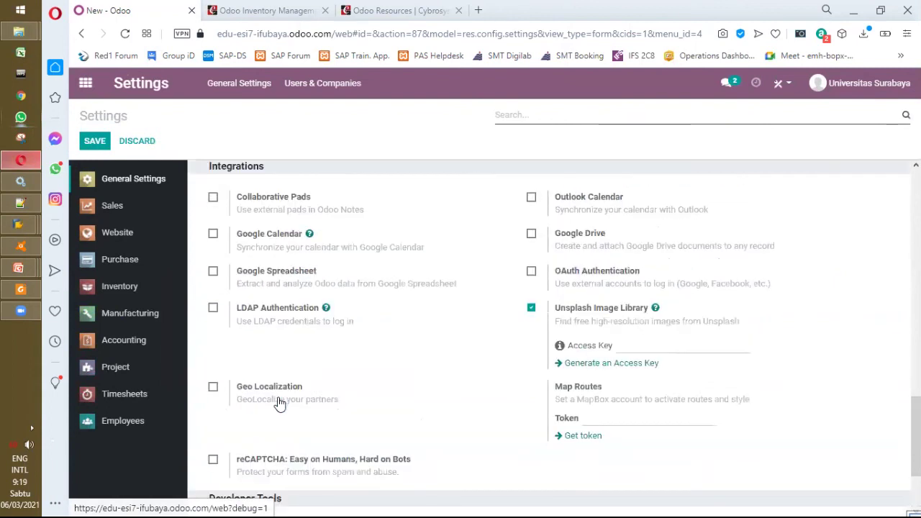
{"action": "scroll", "coordinate": [279, 402], "scroll_direction": "down", "scroll_amount": 8}
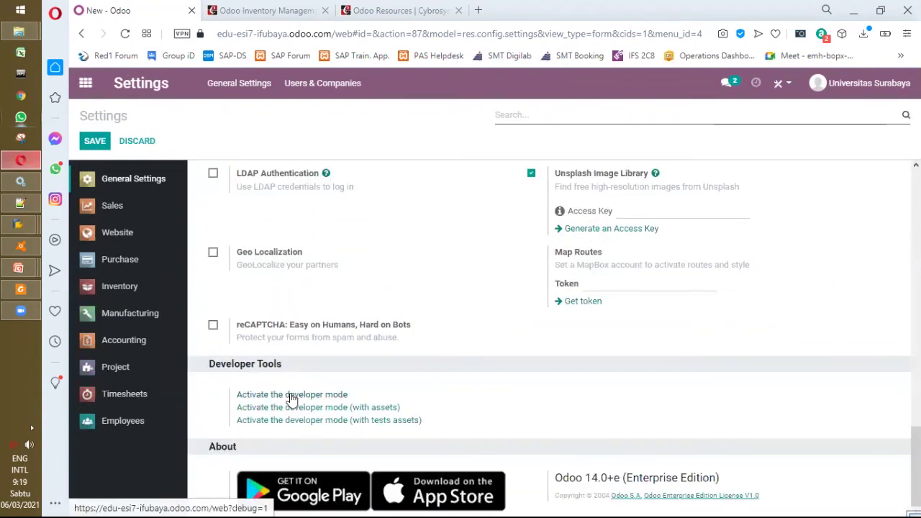
{"action": "scroll", "coordinate": [290, 394], "scroll_direction": "up", "scroll_amount": 10}
{"action": "scroll", "coordinate": [290, 394], "scroll_direction": "down", "scroll_amount": 8}
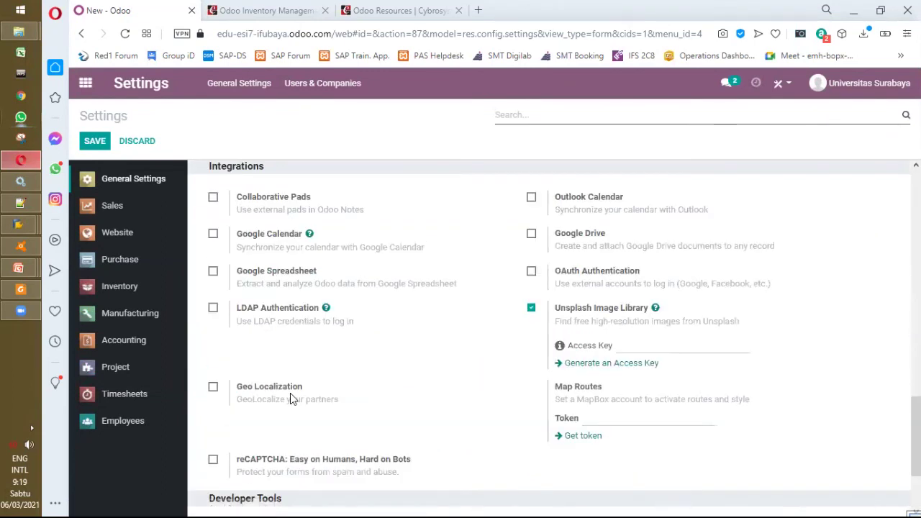
{"action": "scroll", "coordinate": [290, 394], "scroll_direction": "down", "scroll_amount": 2}
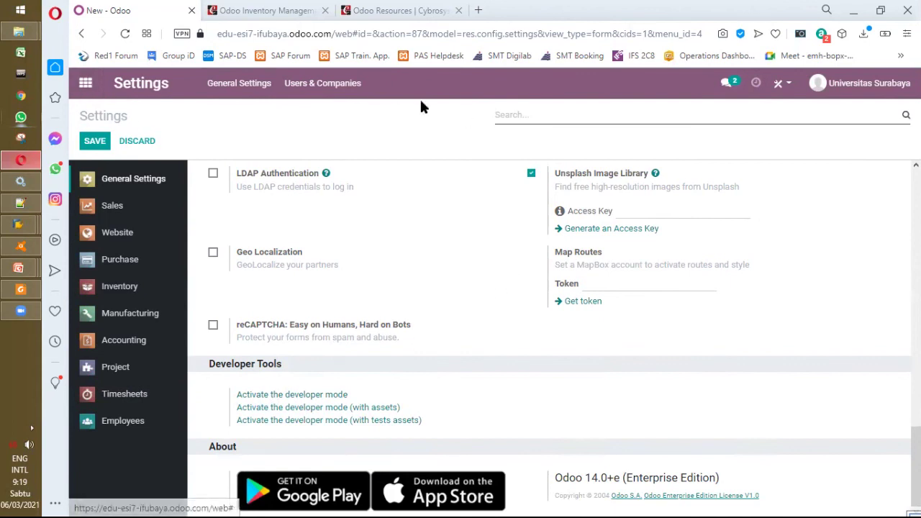
Go to Odoo's Manage Your Databases page and connect to the edu-trial-ifubaya database.
{"action": "left_click", "coordinate": [379, 33]}
{"action": "key", "text": "ctrl+a"}
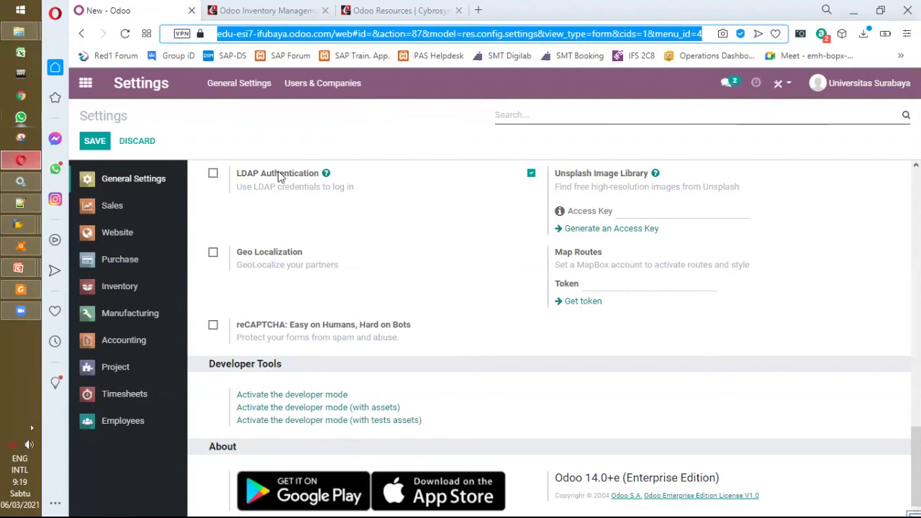
{"action": "type", "text": "da"}
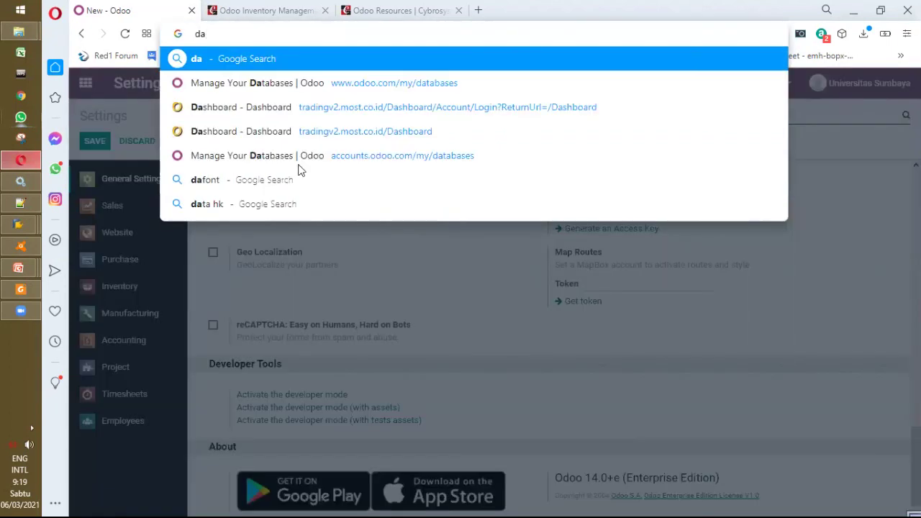
{"action": "left_click", "coordinate": [415, 85]}
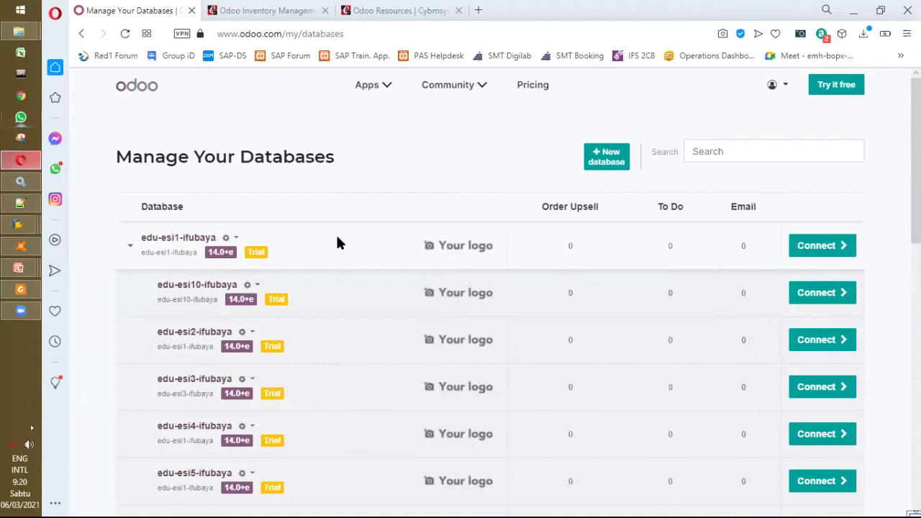
{"action": "scroll", "coordinate": [337, 242], "scroll_direction": "down", "scroll_amount": 7}
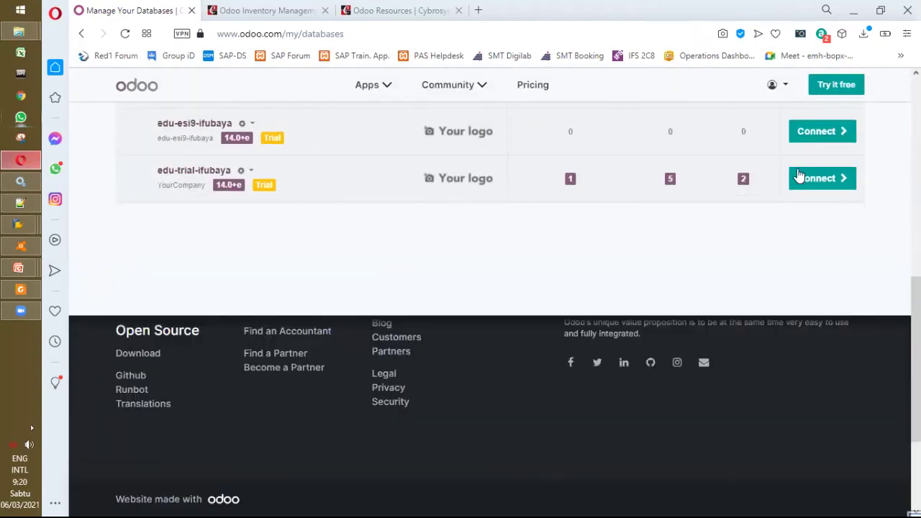
{"action": "left_click", "coordinate": [807, 184]}
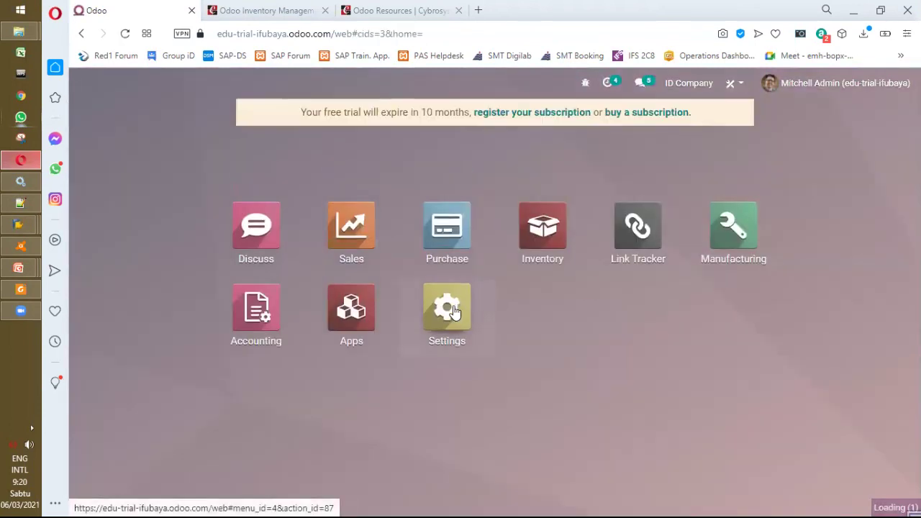
Open the Settings app and check the Developer Tools options of this database.
{"action": "left_click", "coordinate": [454, 309]}
{"action": "scroll", "coordinate": [453, 311], "scroll_direction": "down", "scroll_amount": 8}
{"action": "scroll", "coordinate": [453, 311], "scroll_direction": "down", "scroll_amount": 10}
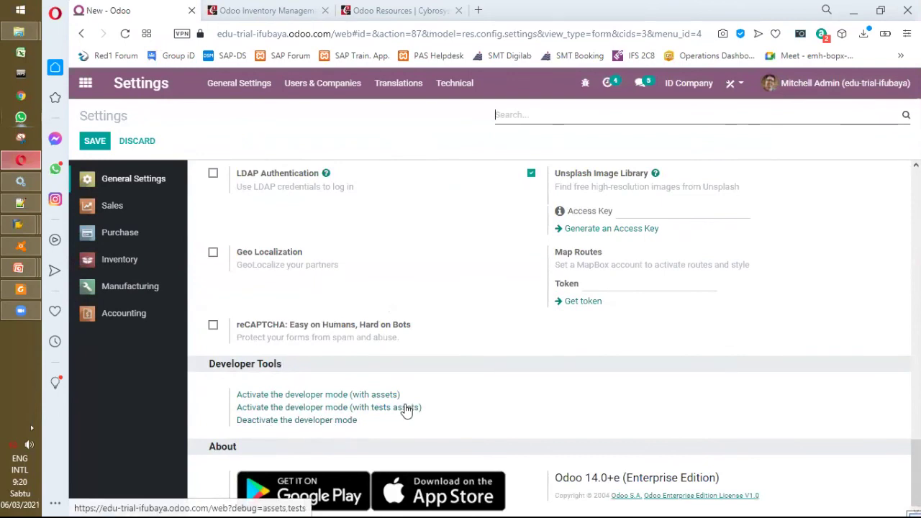
Open the Accounting app's configuration settings and search them for "rou".
{"action": "left_click", "coordinate": [86, 86]}
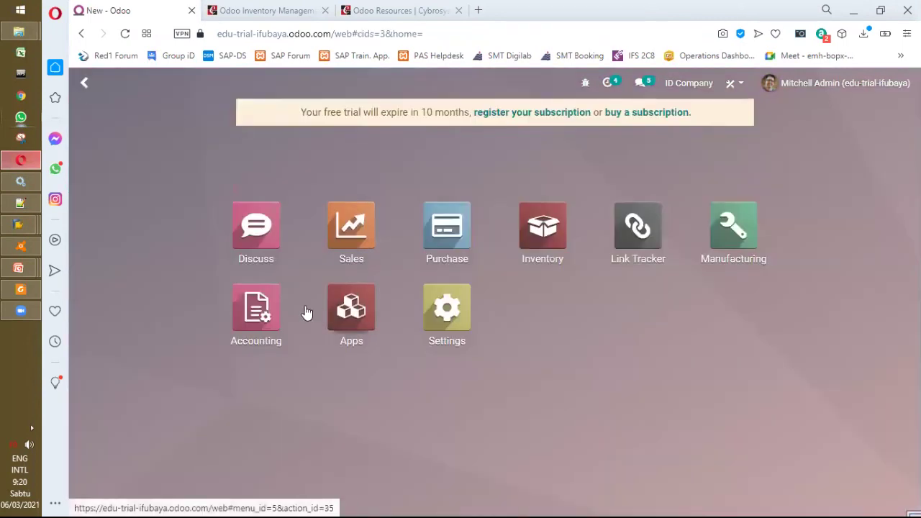
{"action": "left_click", "coordinate": [243, 314]}
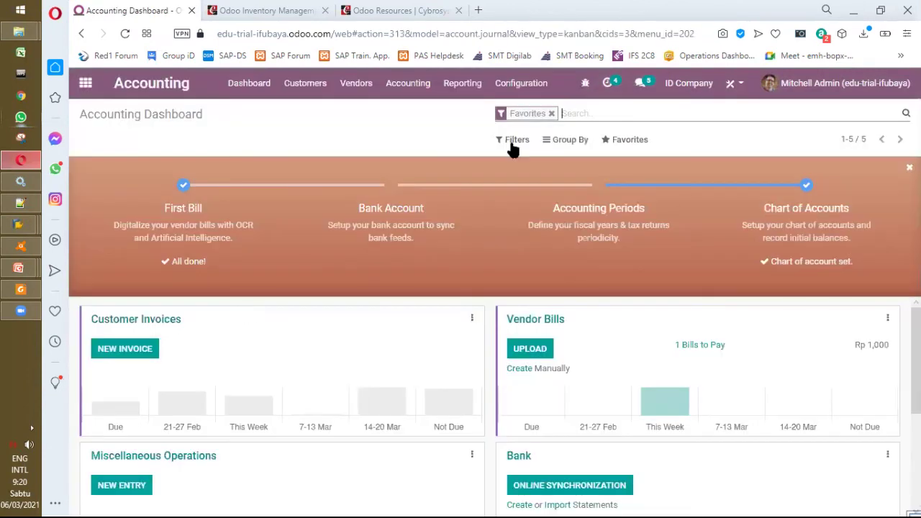
{"action": "left_click", "coordinate": [521, 84]}
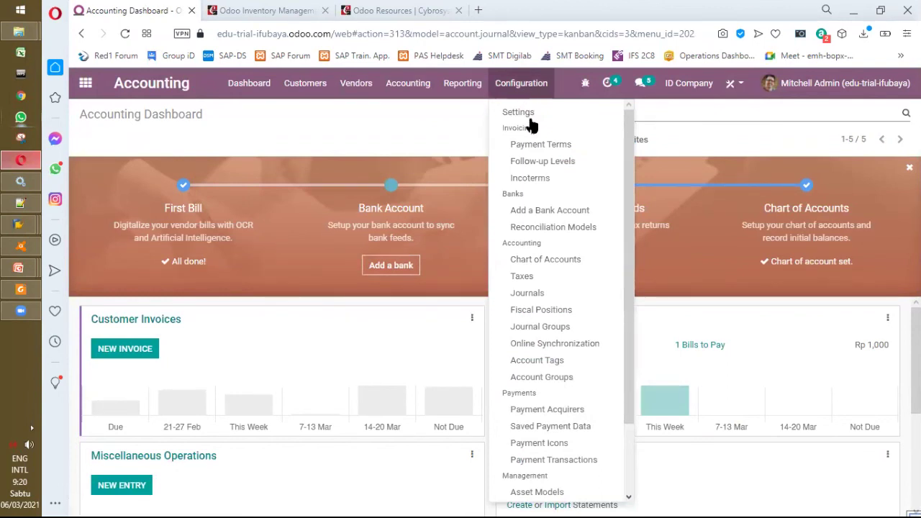
{"action": "left_click", "coordinate": [530, 113]}
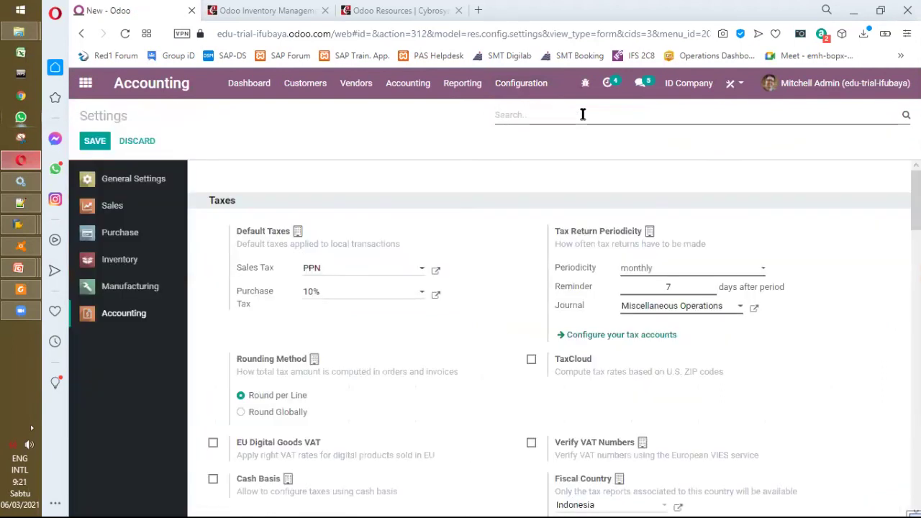
{"action": "left_click", "coordinate": [583, 114]}
{"action": "type", "text": "rou"}
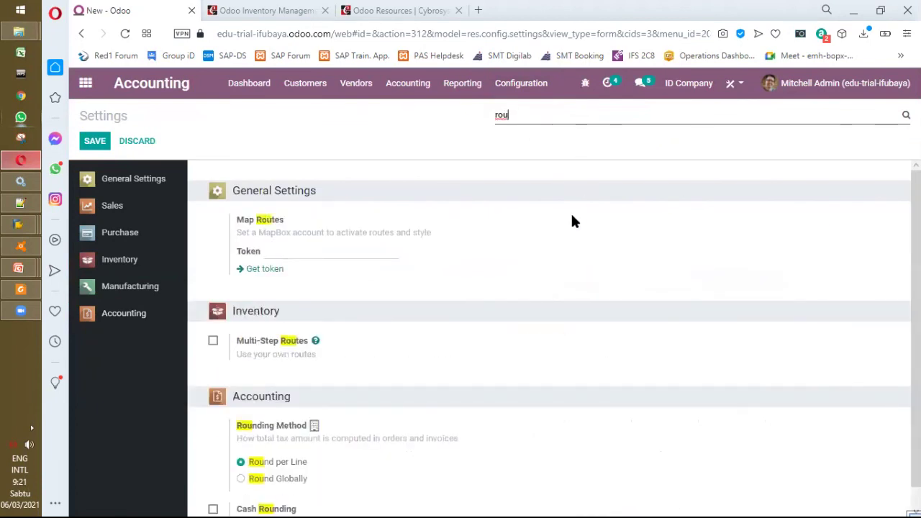
{"action": "scroll", "coordinate": [571, 218], "scroll_direction": "down", "scroll_amount": 1}
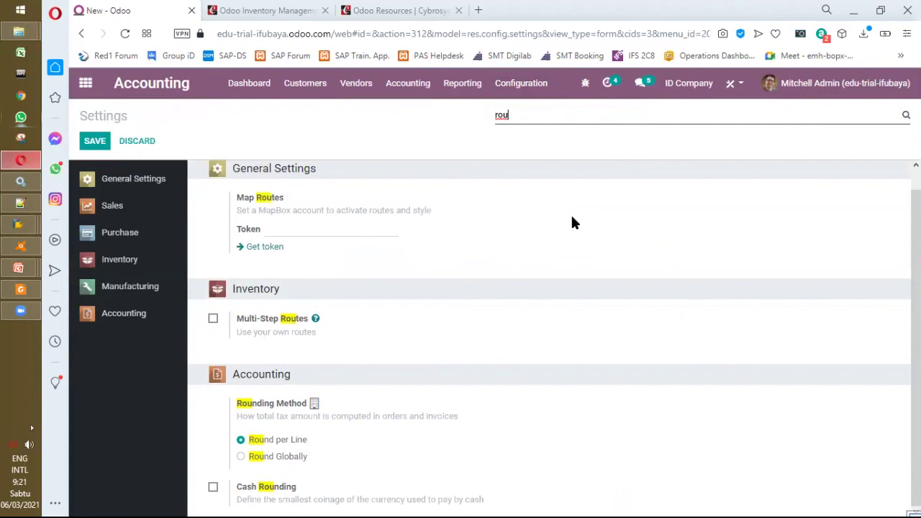
Search the settings for "curr", enable Multi-Currencies and save the settings.
{"action": "left_click_drag", "start_coordinate": [540, 117], "coordinate": [482, 122]}
{"action": "type", "text": "c"}
{"action": "type", "text": "utt"}
{"action": "key", "text": "BackSpace"}
{"action": "key", "text": "BackSpace"}
{"action": "type", "text": "rr"}
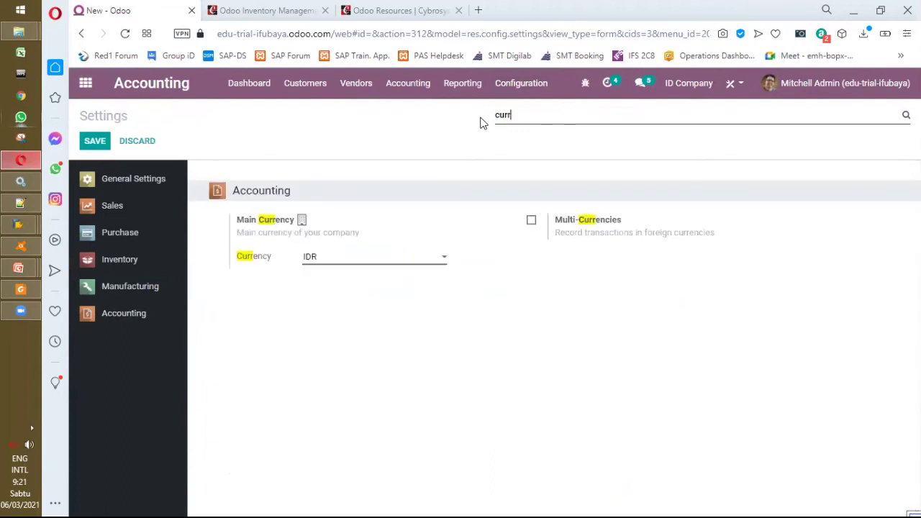
{"action": "left_click", "coordinate": [531, 223]}
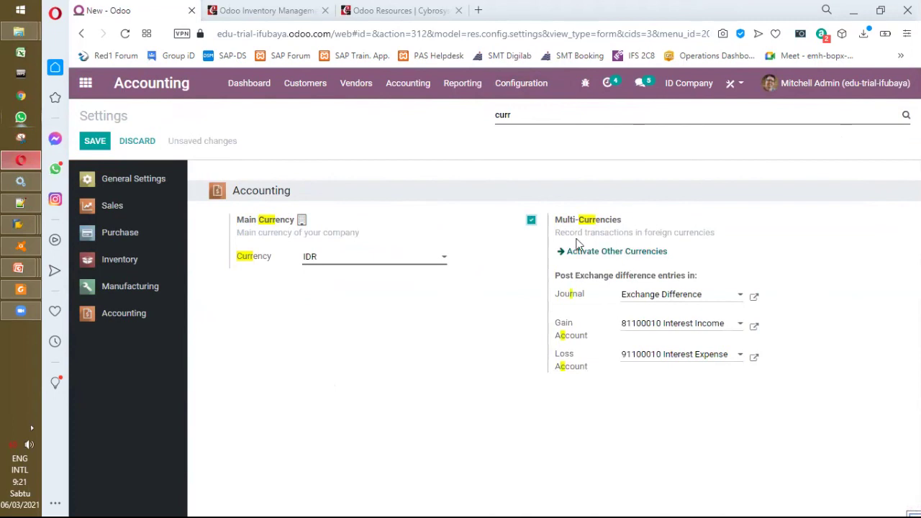
{"action": "left_click", "coordinate": [99, 151]}
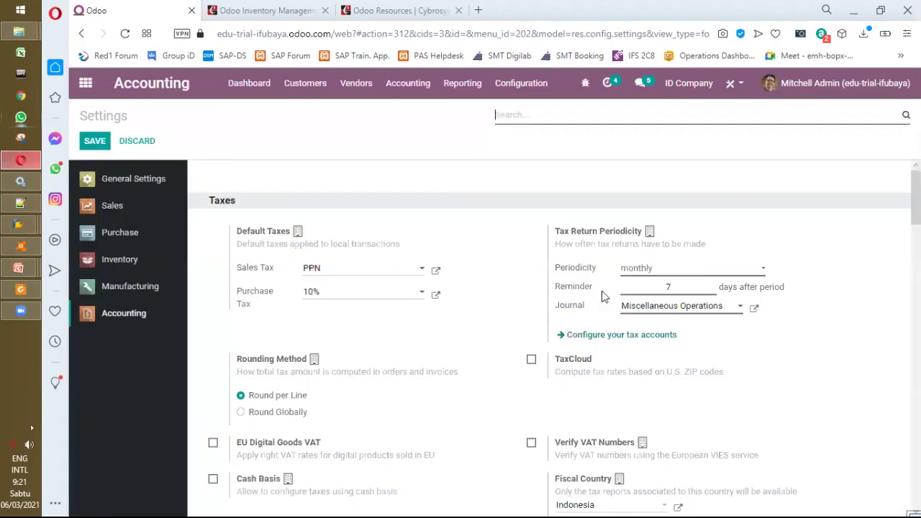
Look through the Accounting settings and search them for "rou" again.
{"action": "scroll", "coordinate": [613, 297], "scroll_direction": "down", "scroll_amount": 10}
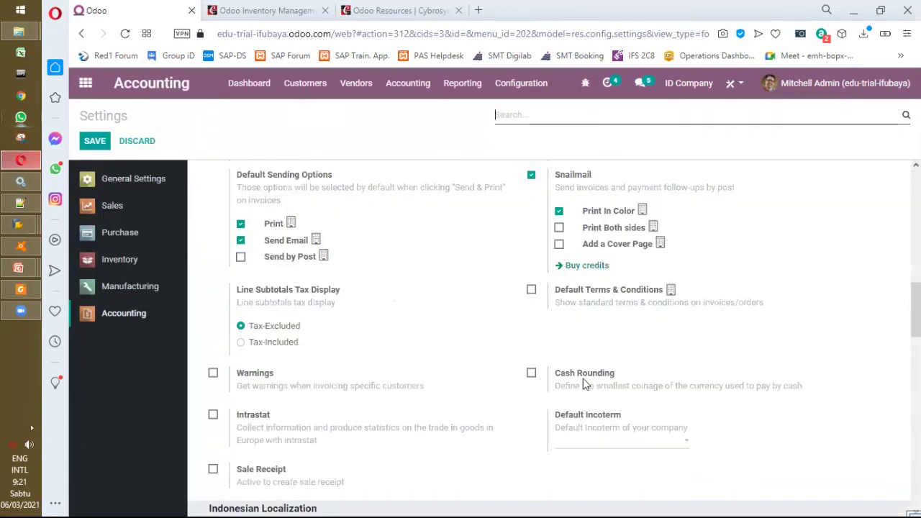
{"action": "scroll", "coordinate": [568, 302], "scroll_direction": "up", "scroll_amount": 10}
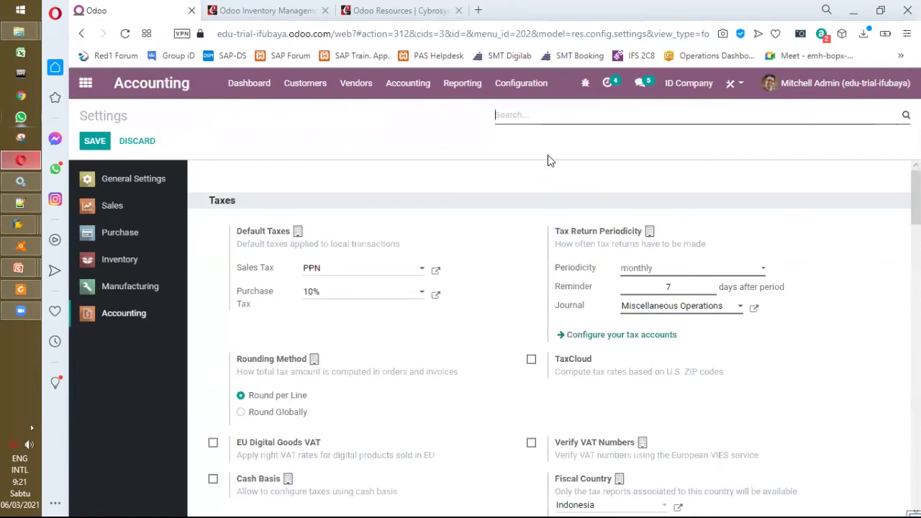
{"action": "type", "text": "rou"}
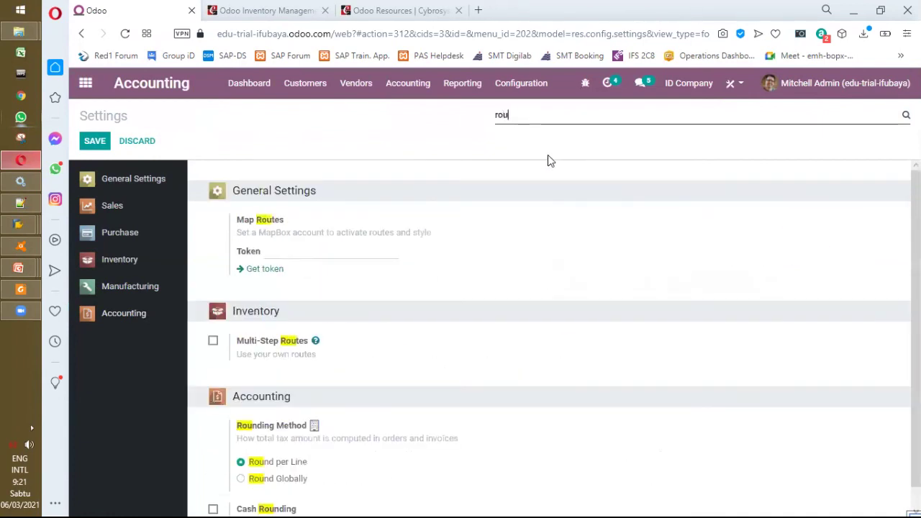
{"action": "scroll", "coordinate": [513, 270], "scroll_direction": "down", "scroll_amount": 1}
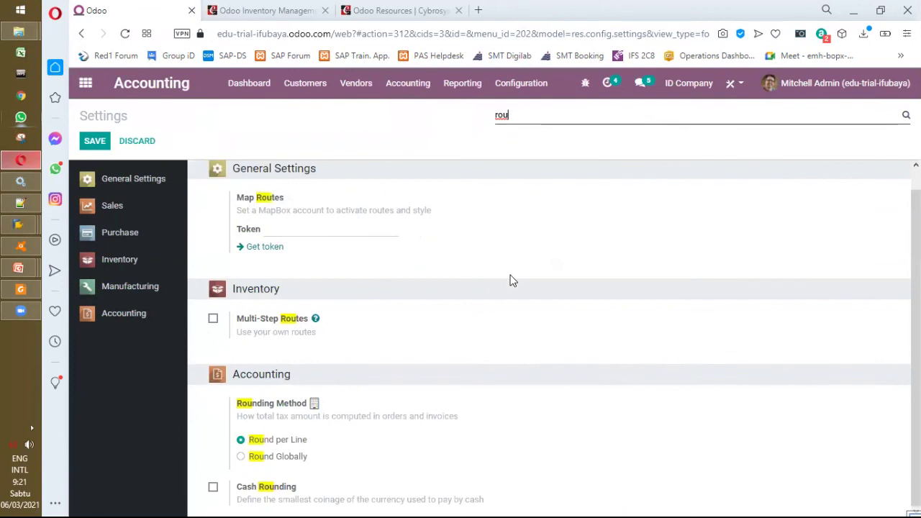
Search the settings for "curre" and open the list for activating other currencies.
{"action": "left_click_drag", "start_coordinate": [534, 115], "coordinate": [492, 115]}
{"action": "type", "text": "curre"}
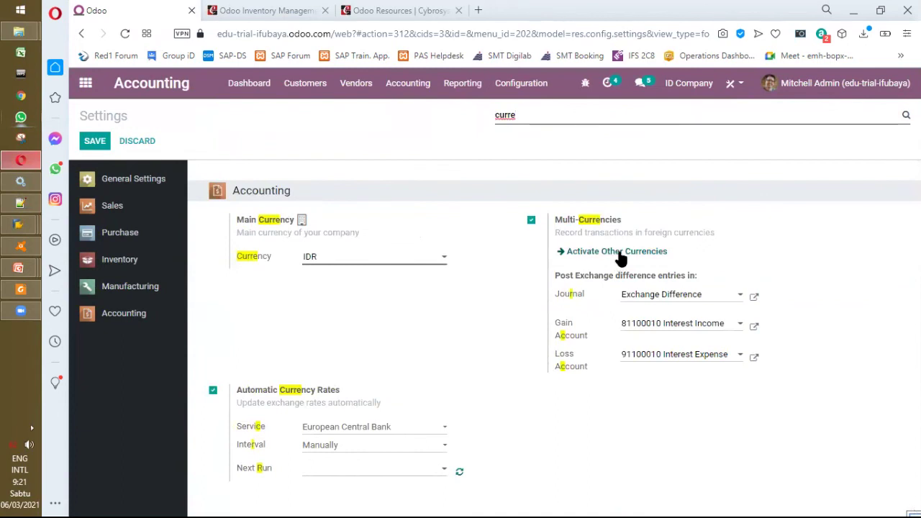
{"action": "left_click", "coordinate": [620, 258]}
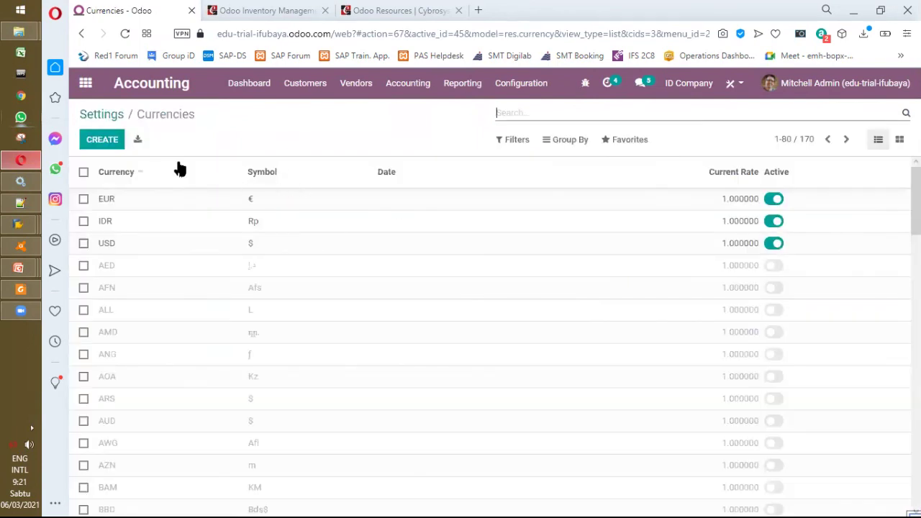
Search the currency list for "usd" and clear the search again.
{"action": "left_click", "coordinate": [511, 112]}
{"action": "type", "text": "usd"}
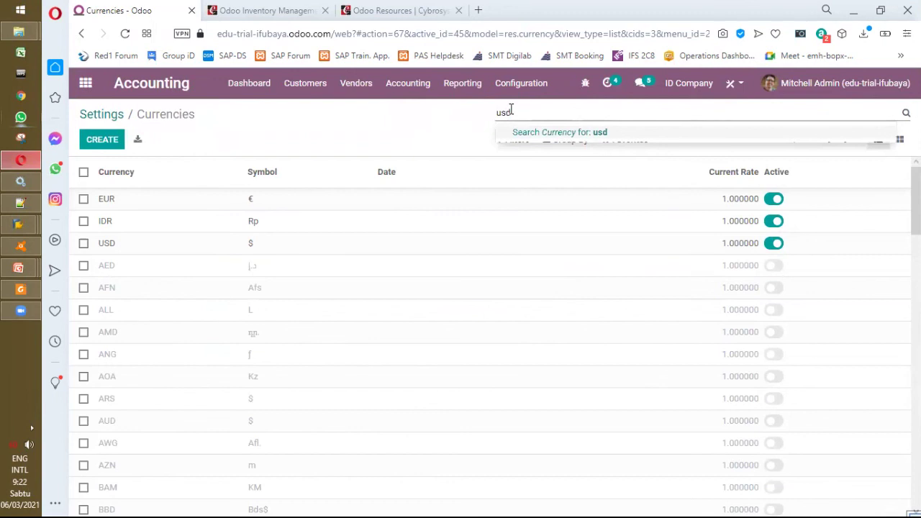
{"action": "key", "text": "Return"}
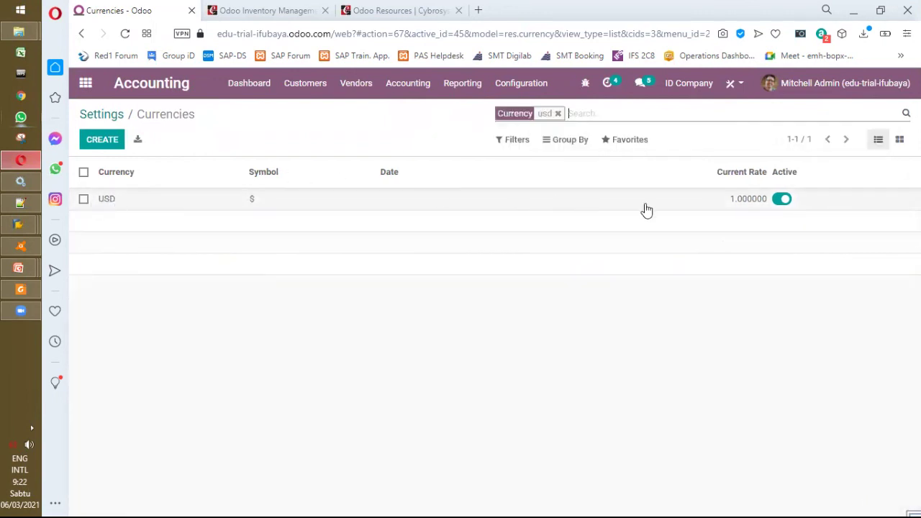
{"action": "left_click", "coordinate": [559, 115]}
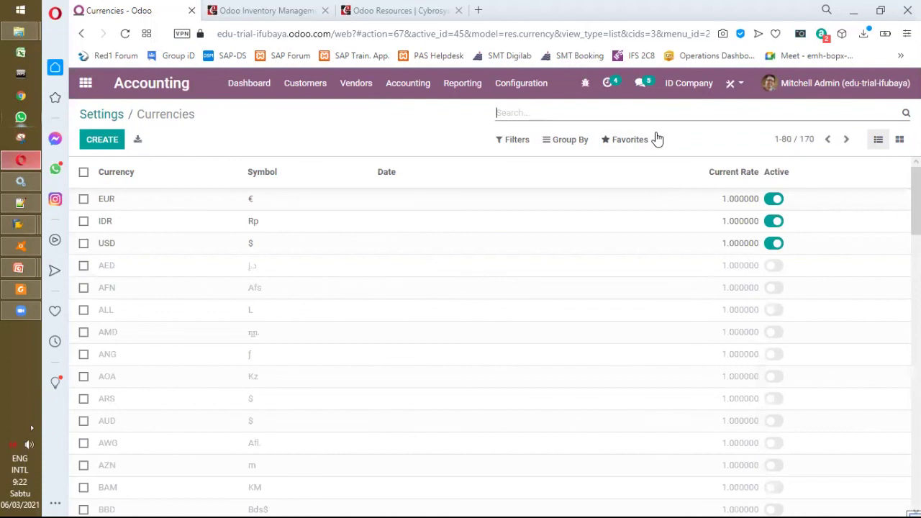
{"action": "type", "text": "act"}
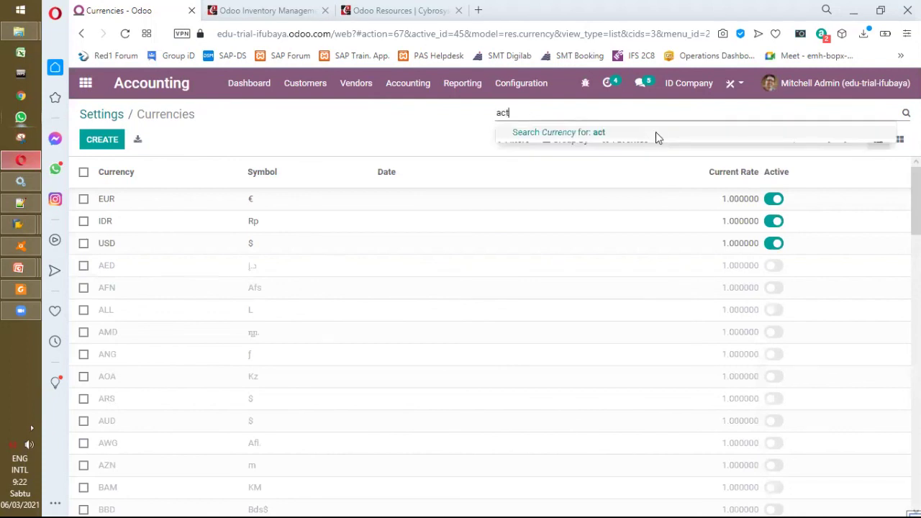
{"action": "key", "text": "BackSpace"}
{"action": "key", "text": "BackSpace"}
{"action": "key", "text": "BackSpace"}
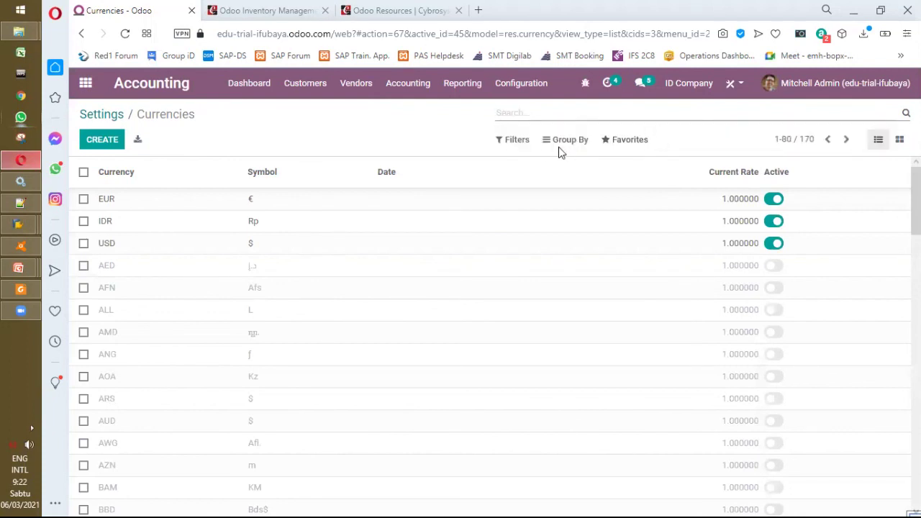
Filter the currency list to active currencies and open the USD record.
{"action": "left_click", "coordinate": [518, 142]}
{"action": "left_click", "coordinate": [523, 162]}
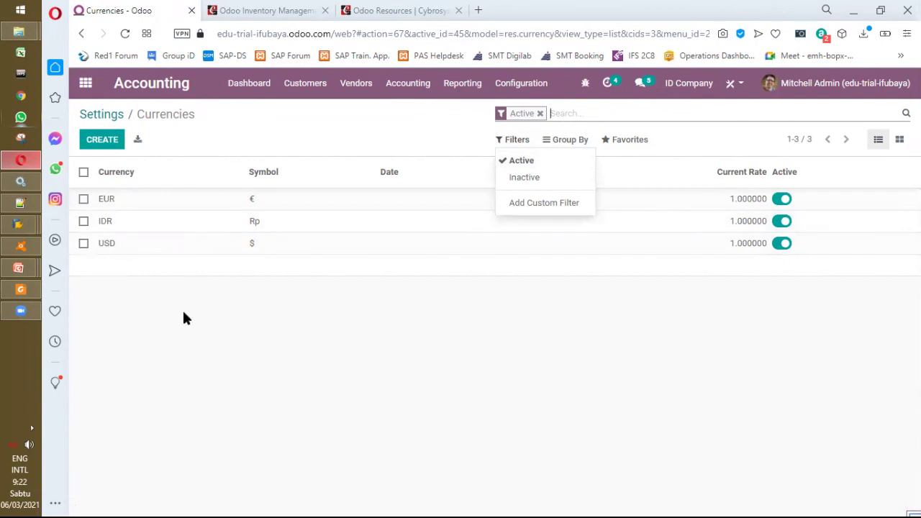
{"action": "left_click", "coordinate": [109, 244]}
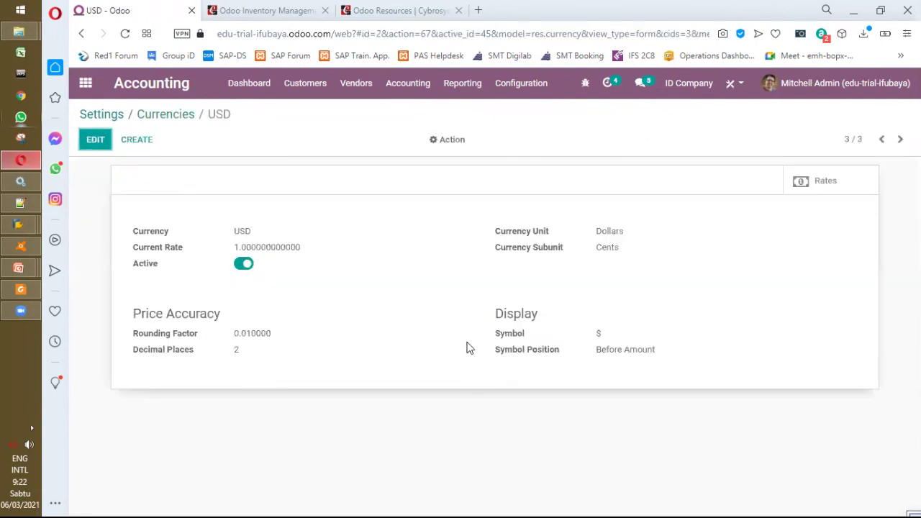
Check the USD currency's editable fields and available record actions without changing anything, and return to the currency list.
{"action": "left_click", "coordinate": [92, 143]}
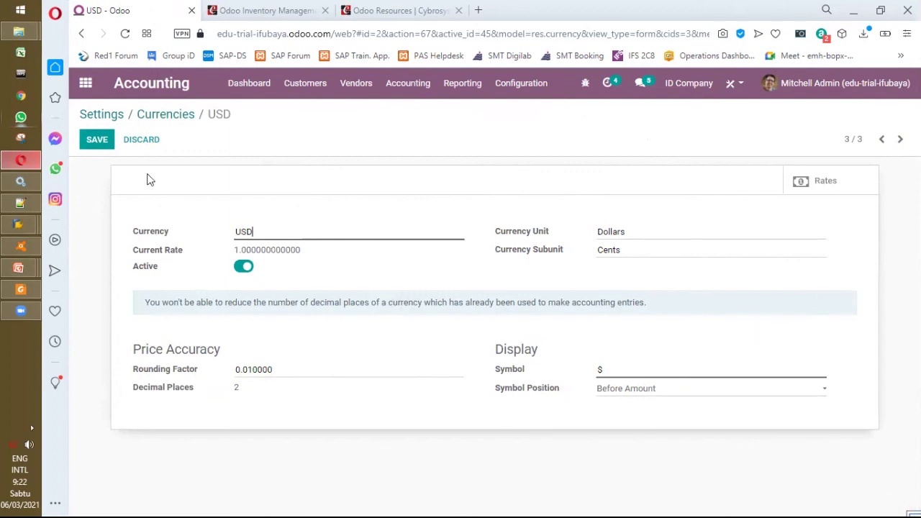
{"action": "left_click", "coordinate": [99, 144]}
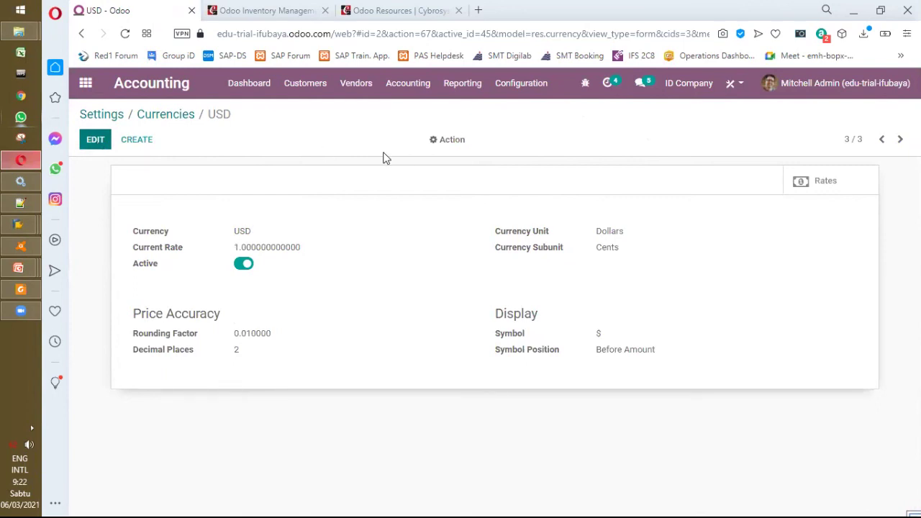
{"action": "left_click", "coordinate": [446, 144]}
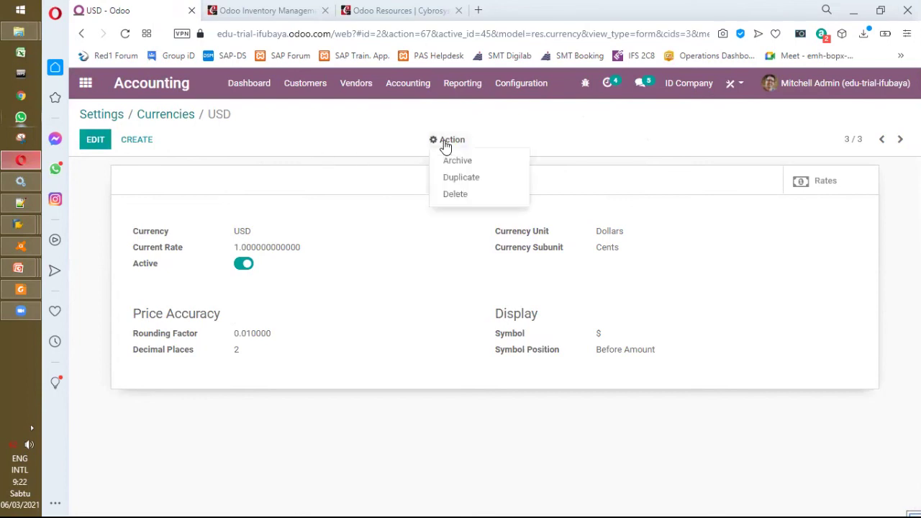
{"action": "left_click", "coordinate": [162, 112]}
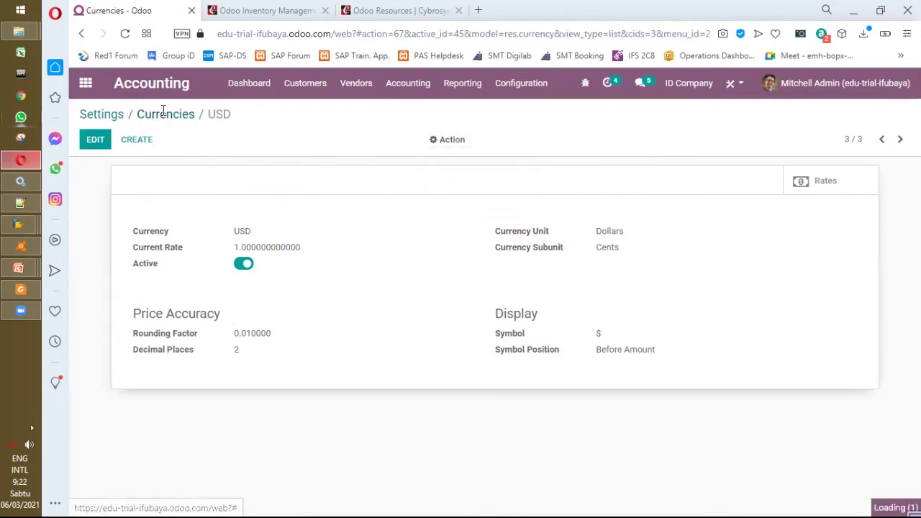